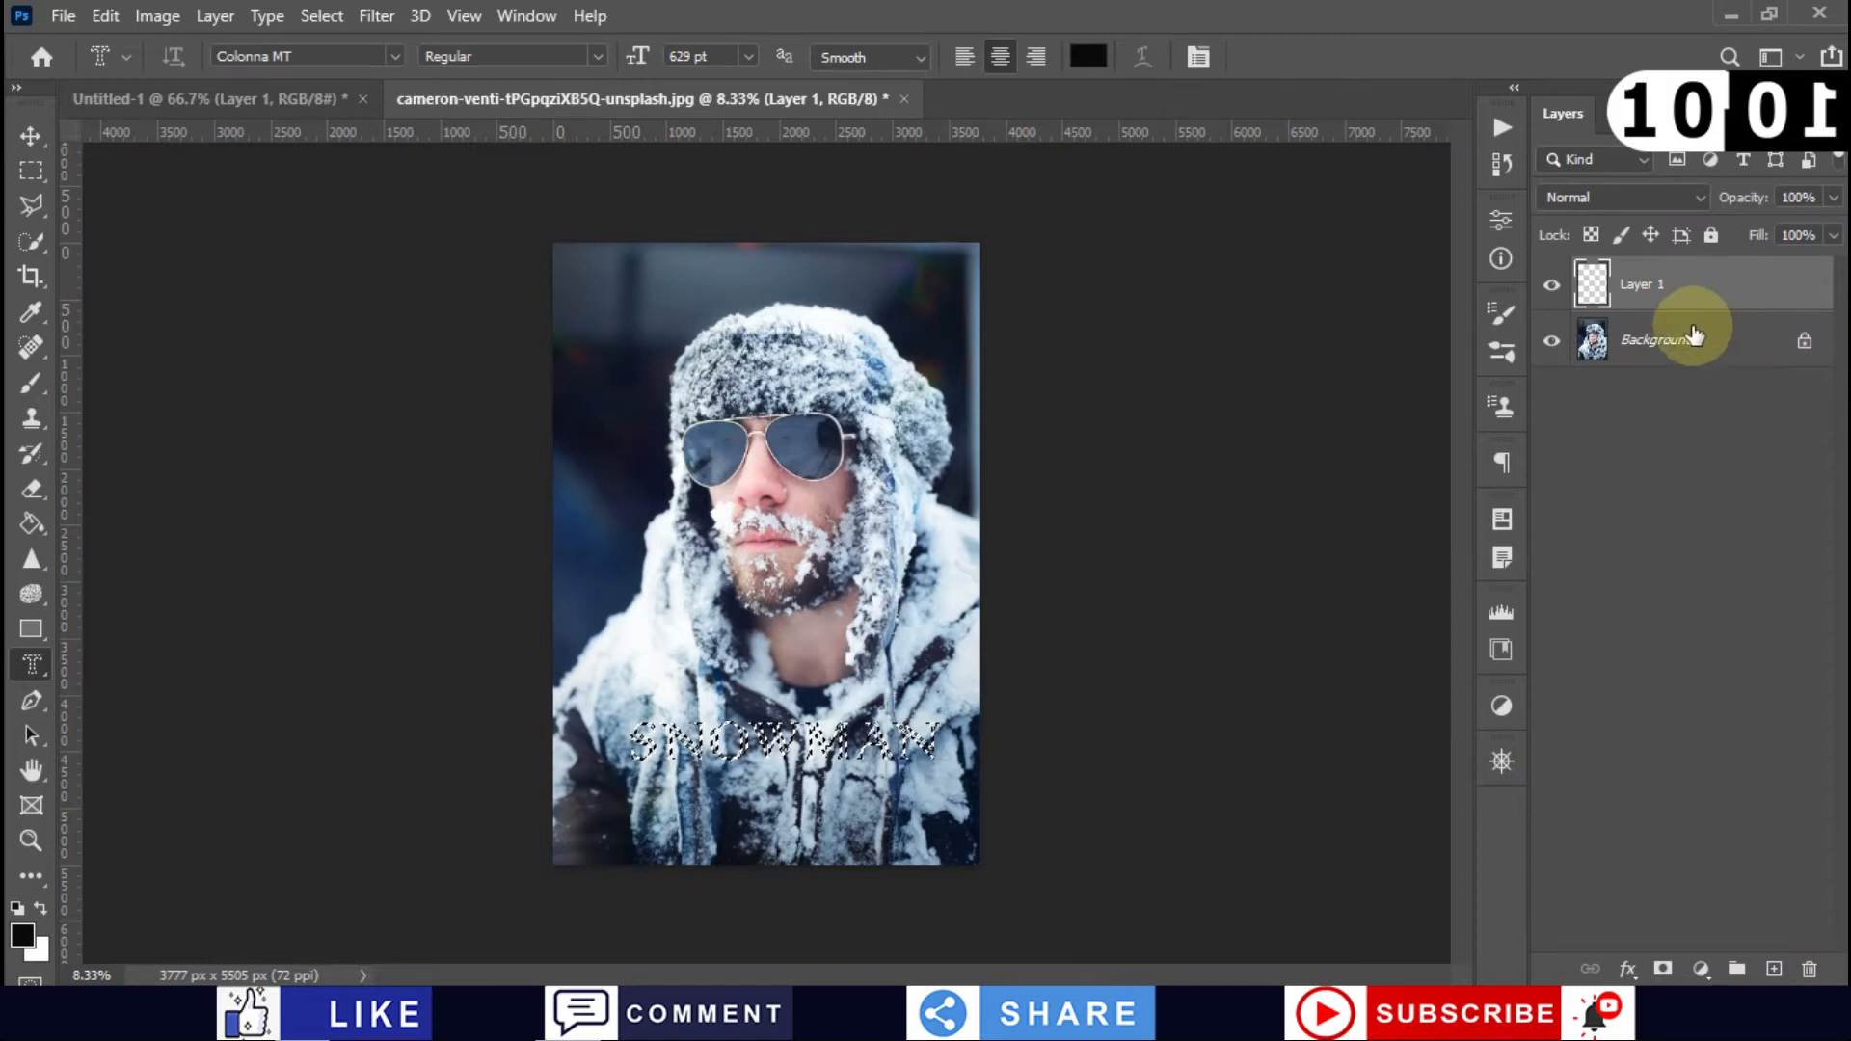
# Step: Copy the SNOWMAN-shaped selection from the Background photo onto its own new layer
pyautogui.click(1699, 306)
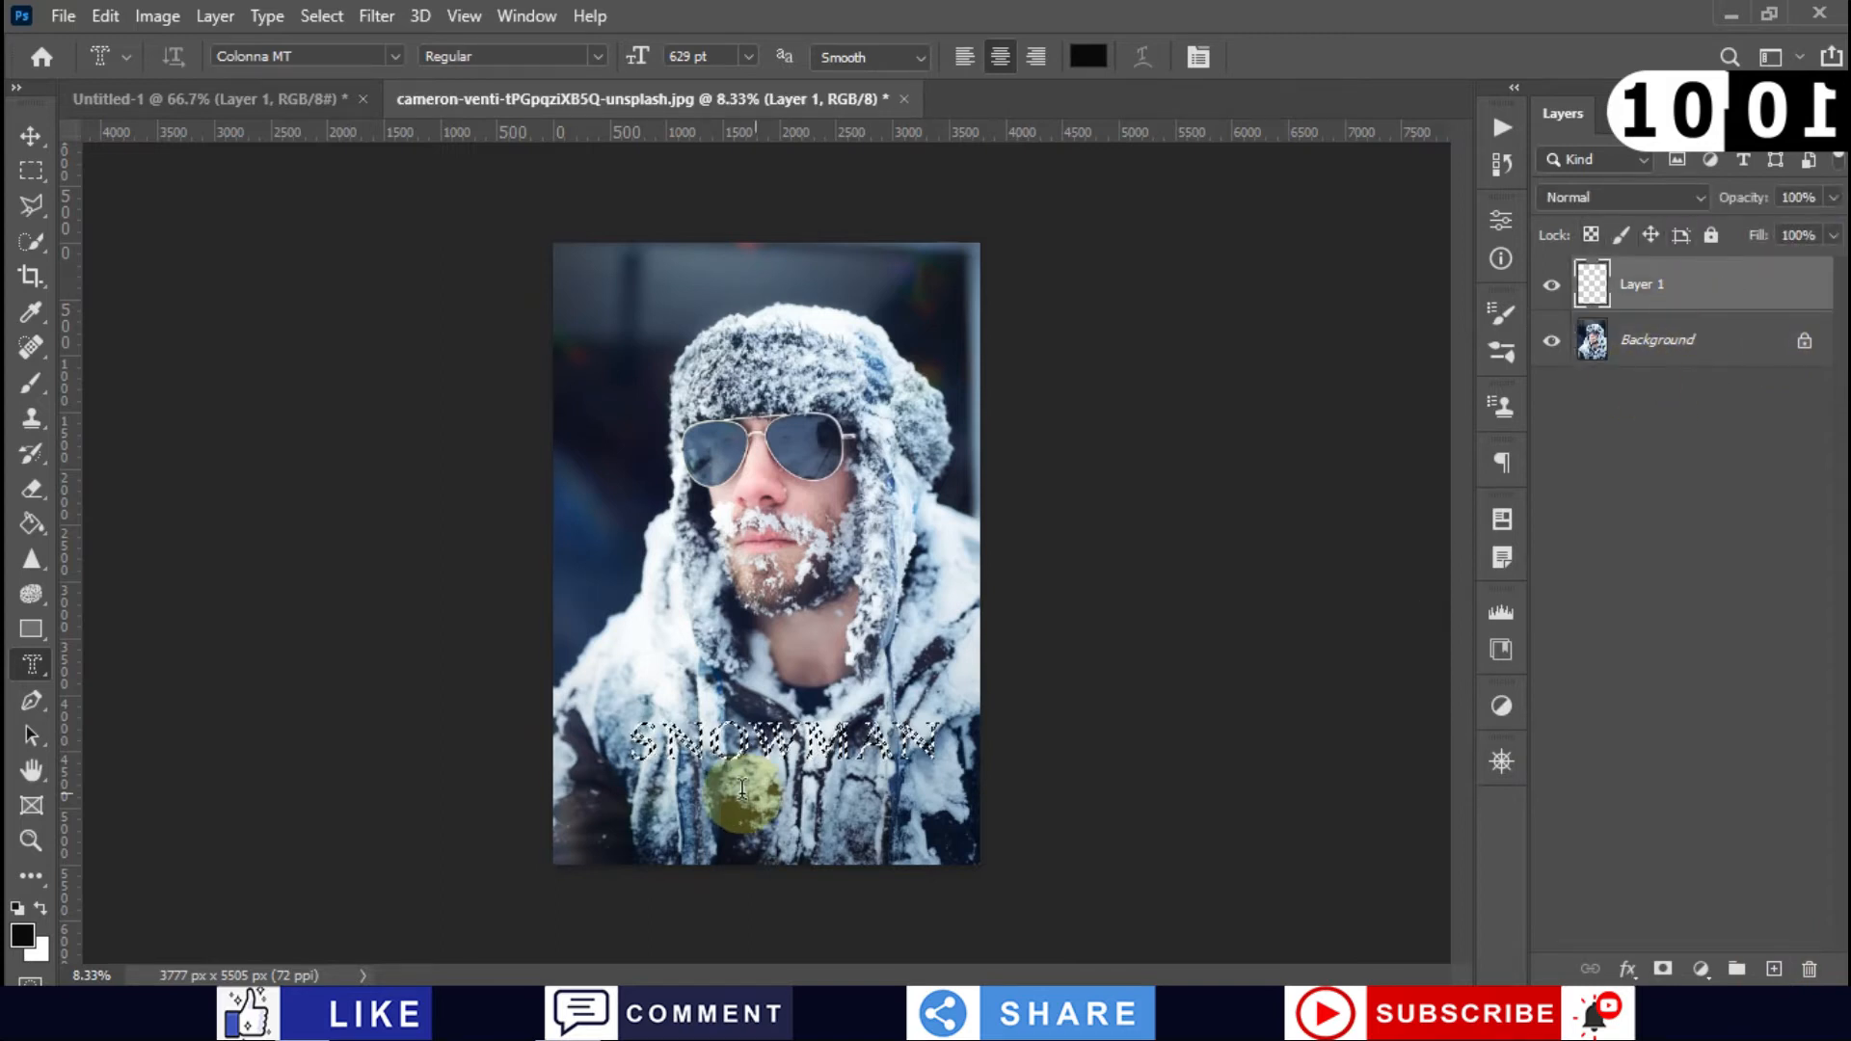
pyautogui.hotkey('ctrl', '+')
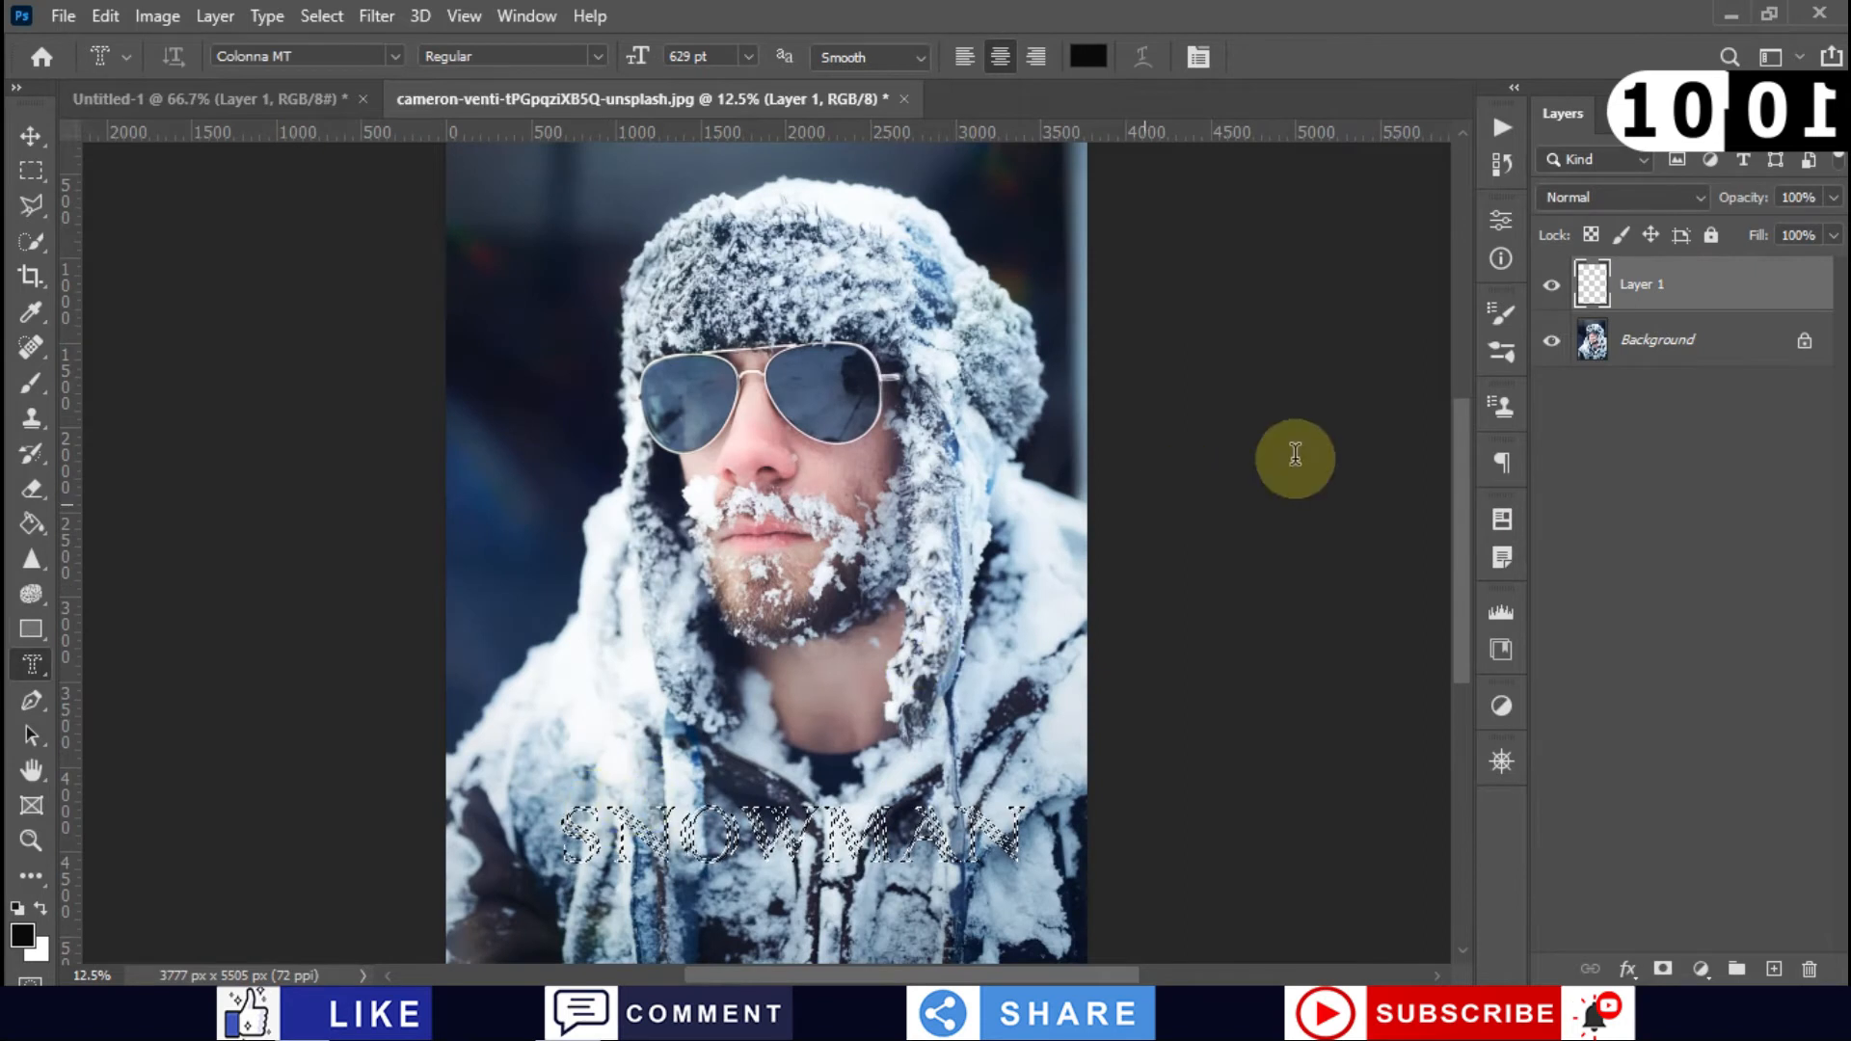
pyautogui.moveTo(1458, 501); pyautogui.dragTo(1464, 606)
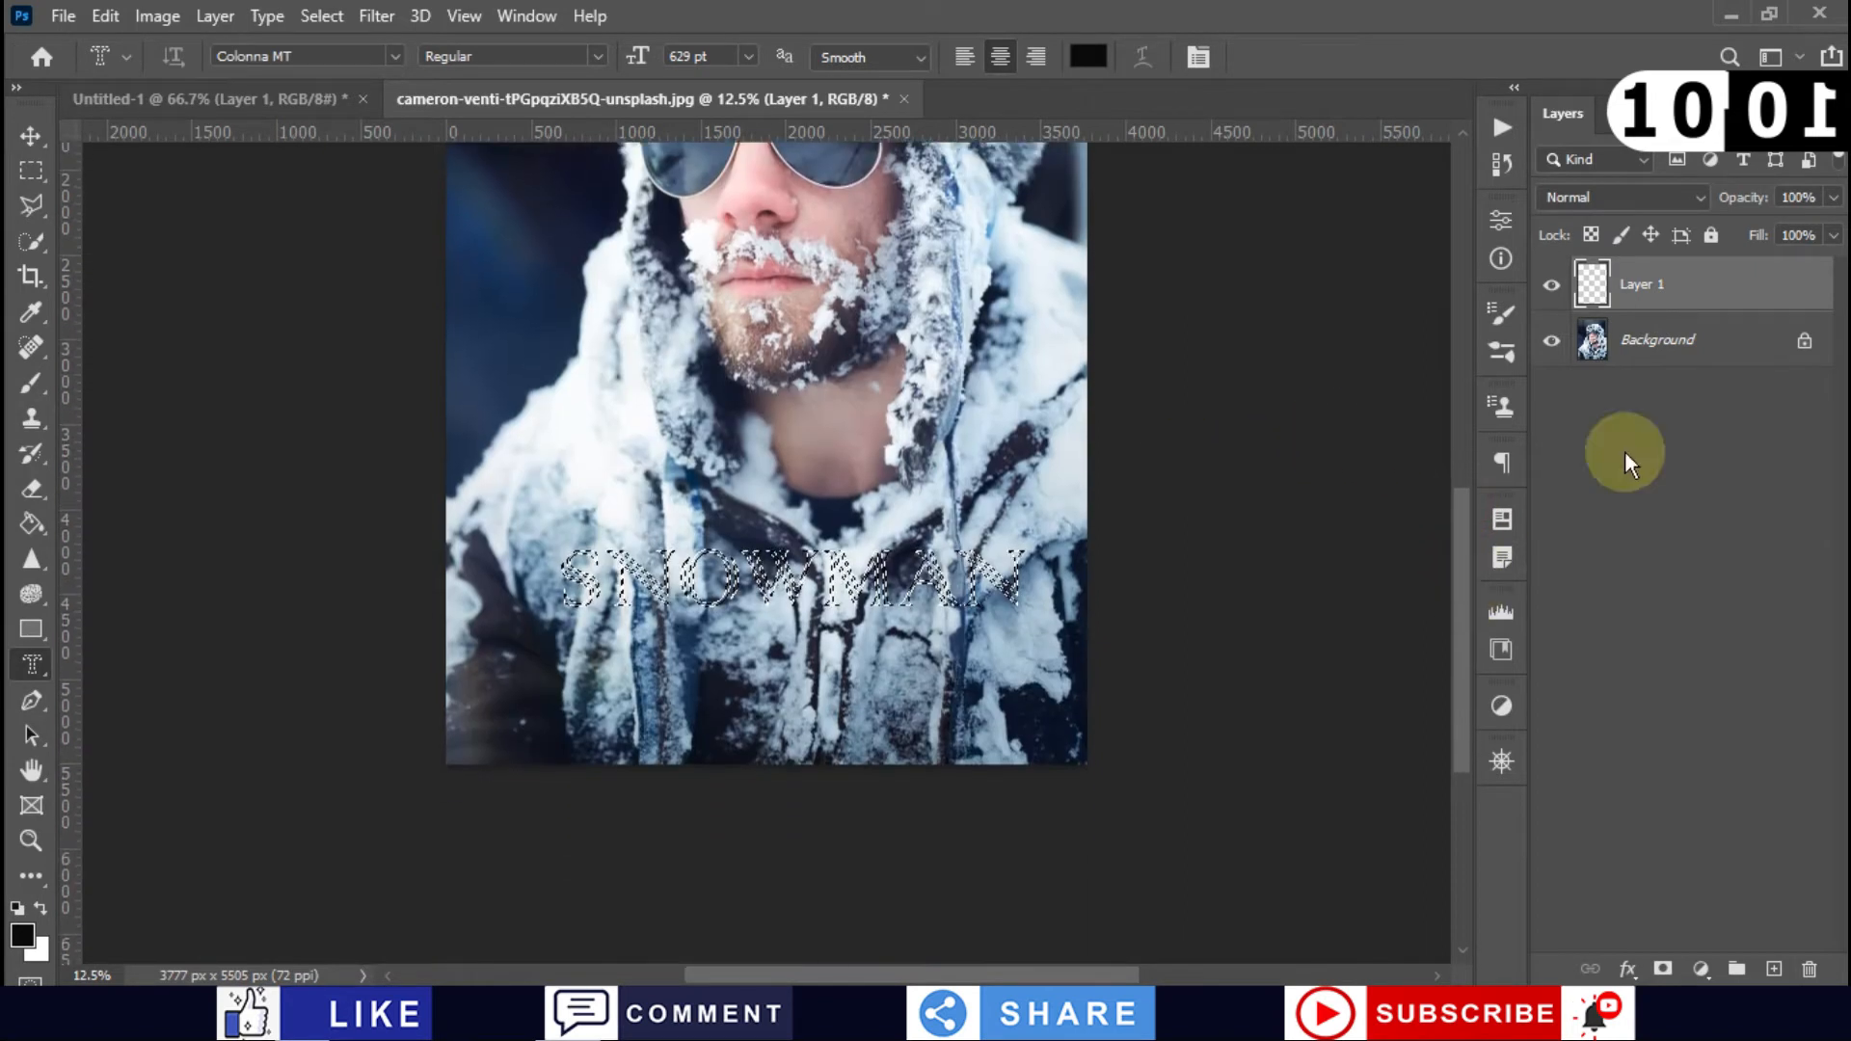
pyautogui.click(1676, 346)
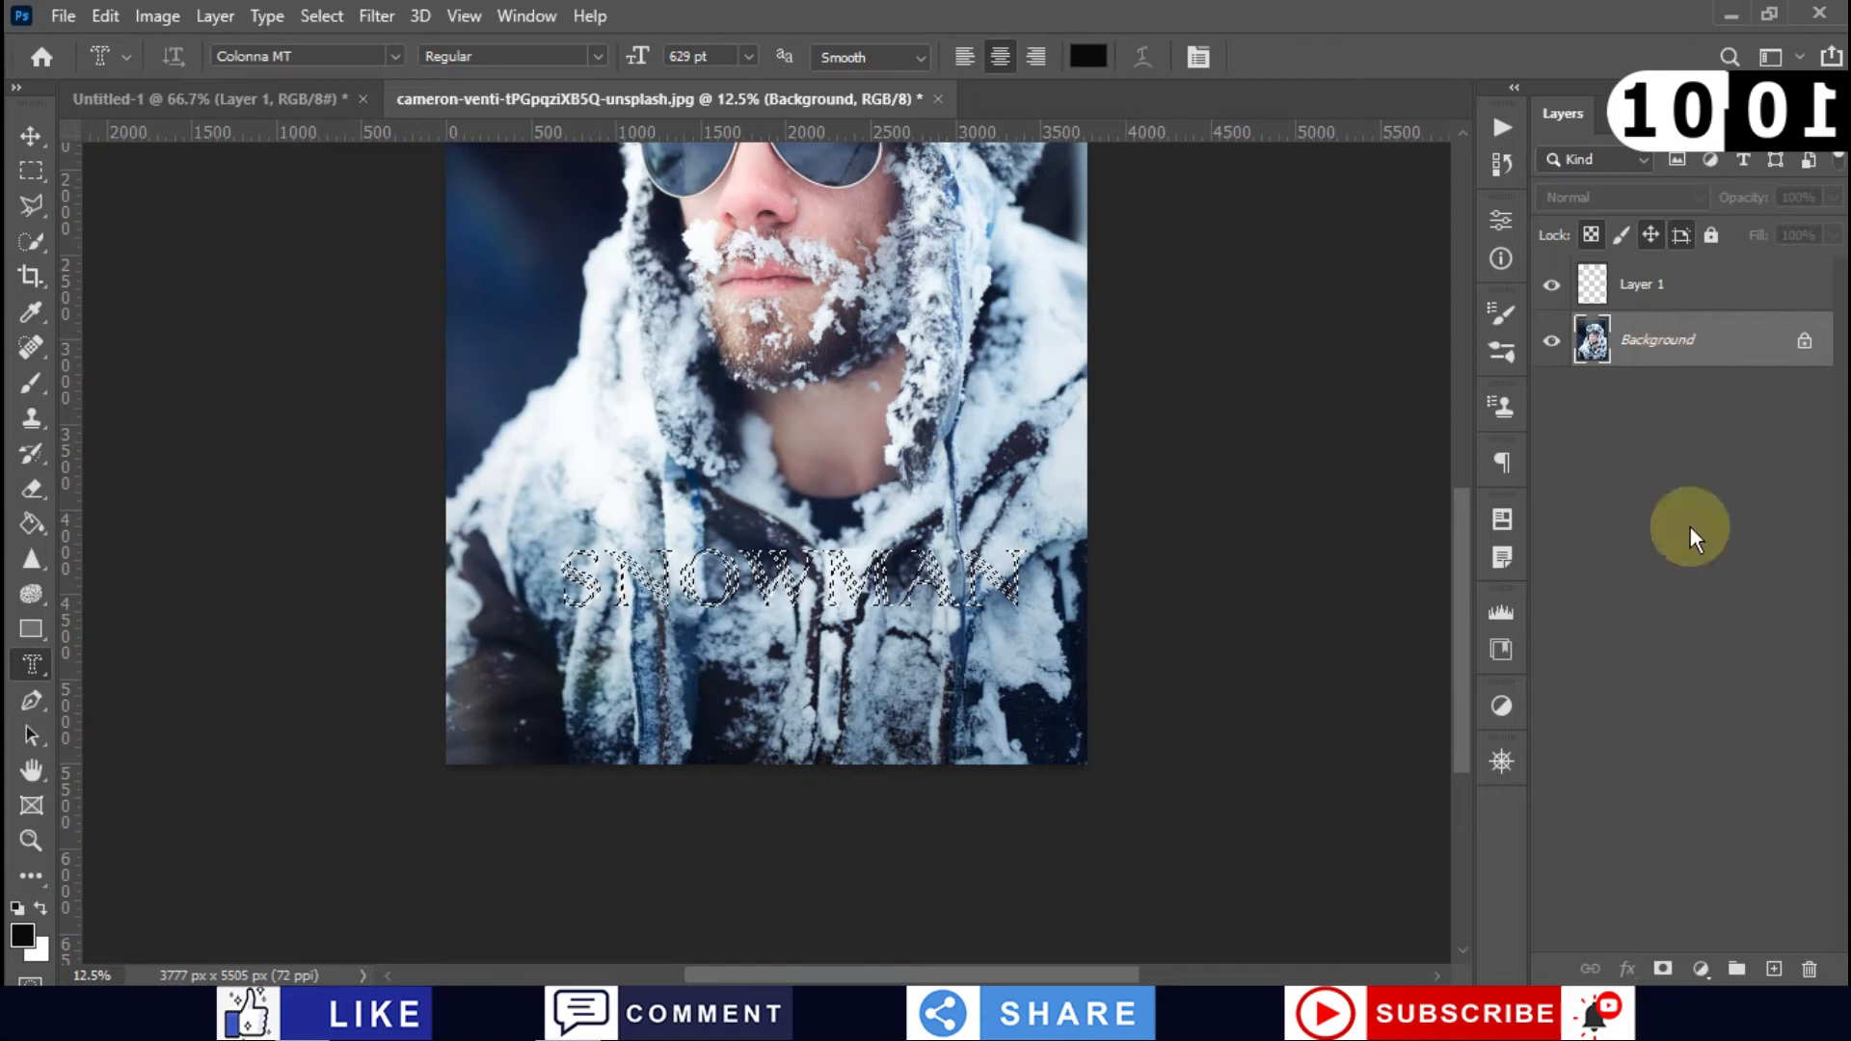
pyautogui.hotkey('ctrl', 'j')
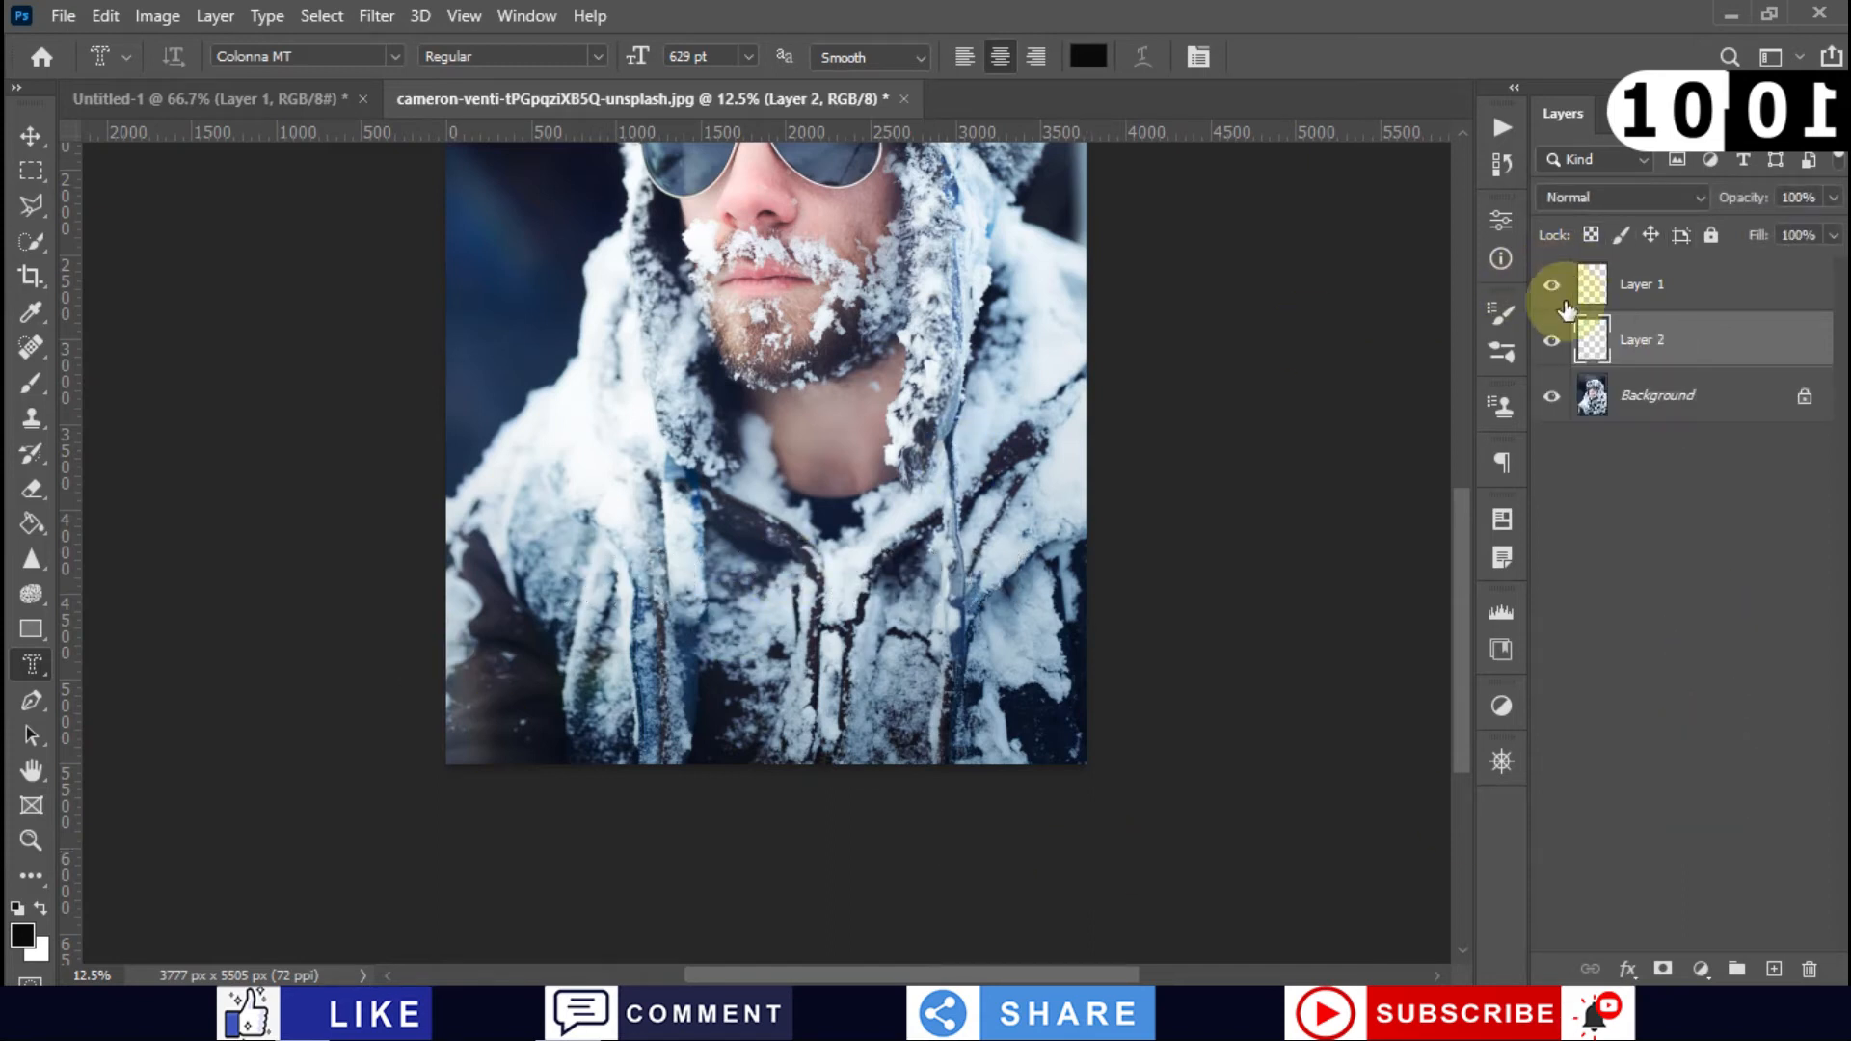
# Step: Toggle the Background layer's visibility to examine the photo-filled SNOWMAN lettering on its own, leaving the Background shown
pyautogui.click(1550, 395)
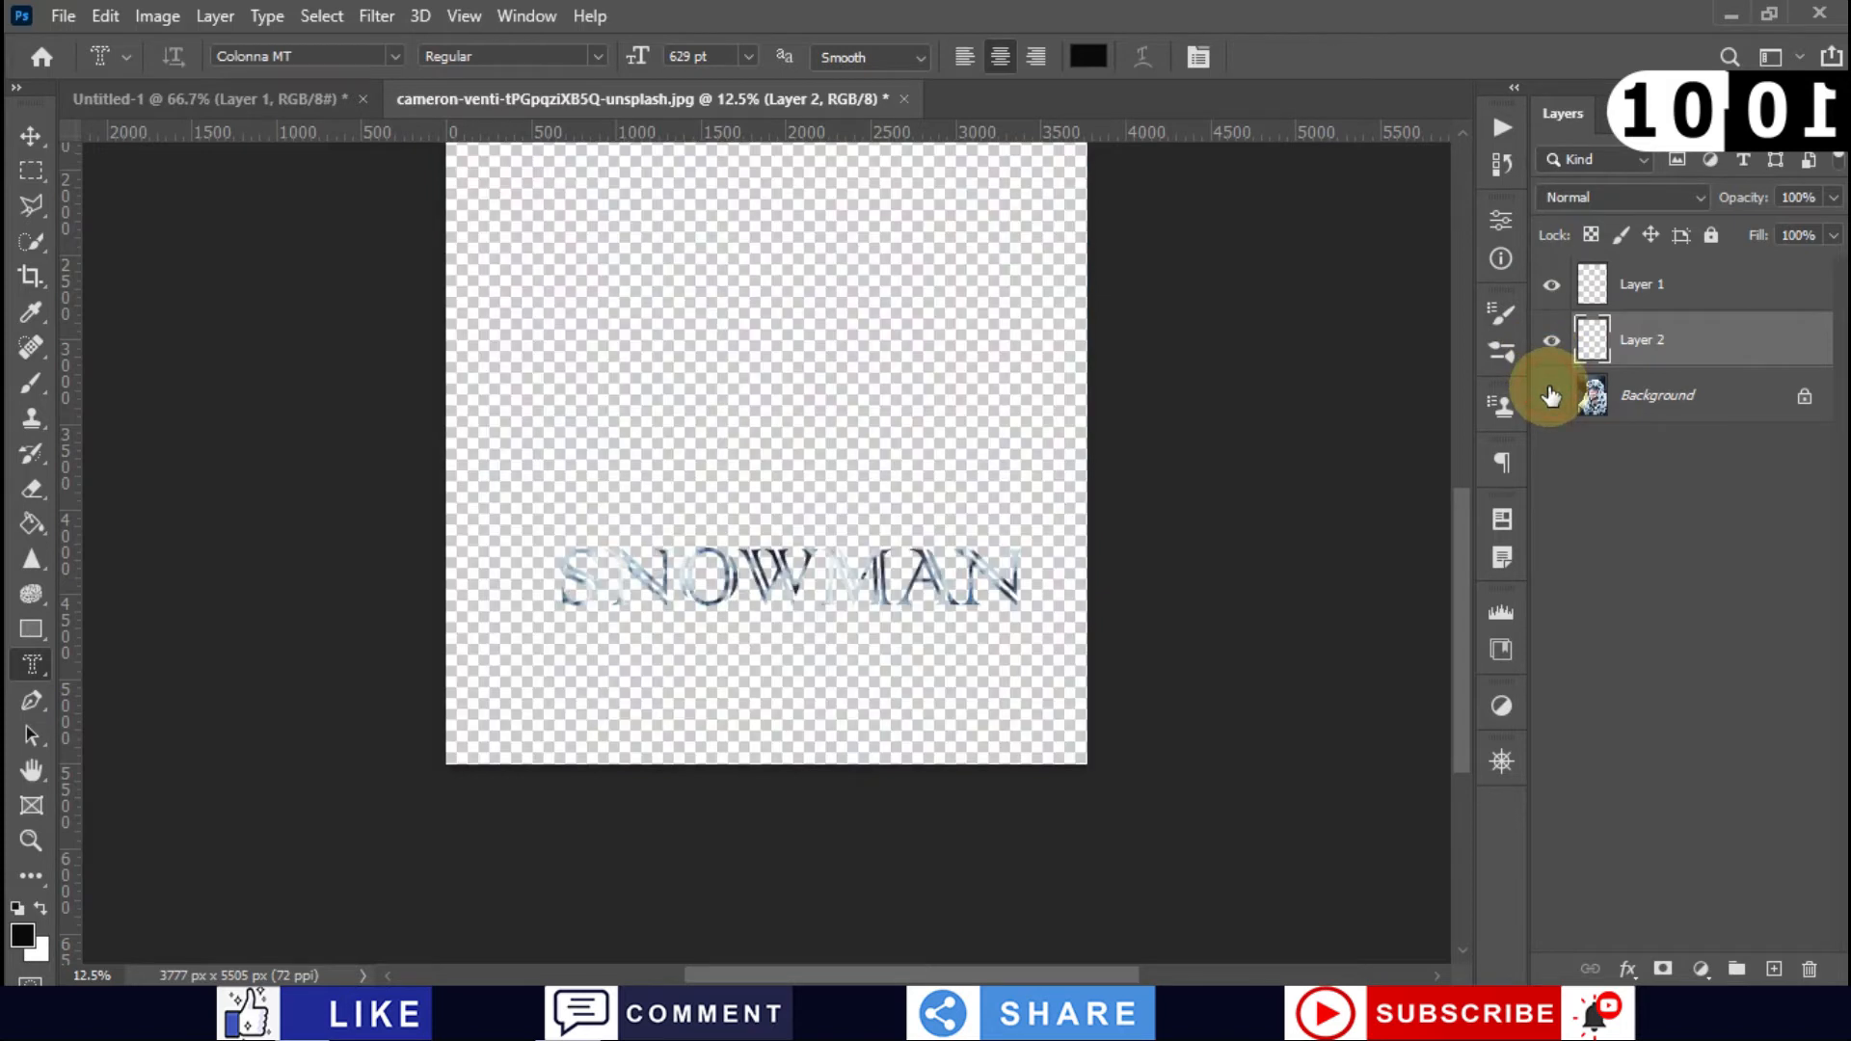
pyautogui.click(1550, 395)
pyautogui.click(1550, 395)
pyautogui.click(1551, 395)
pyautogui.click(1551, 396)
pyautogui.hotkey('ctrl', '+')
pyautogui.hotkey('ctrl', '+')
pyautogui.hotkey('ctrl', '+')
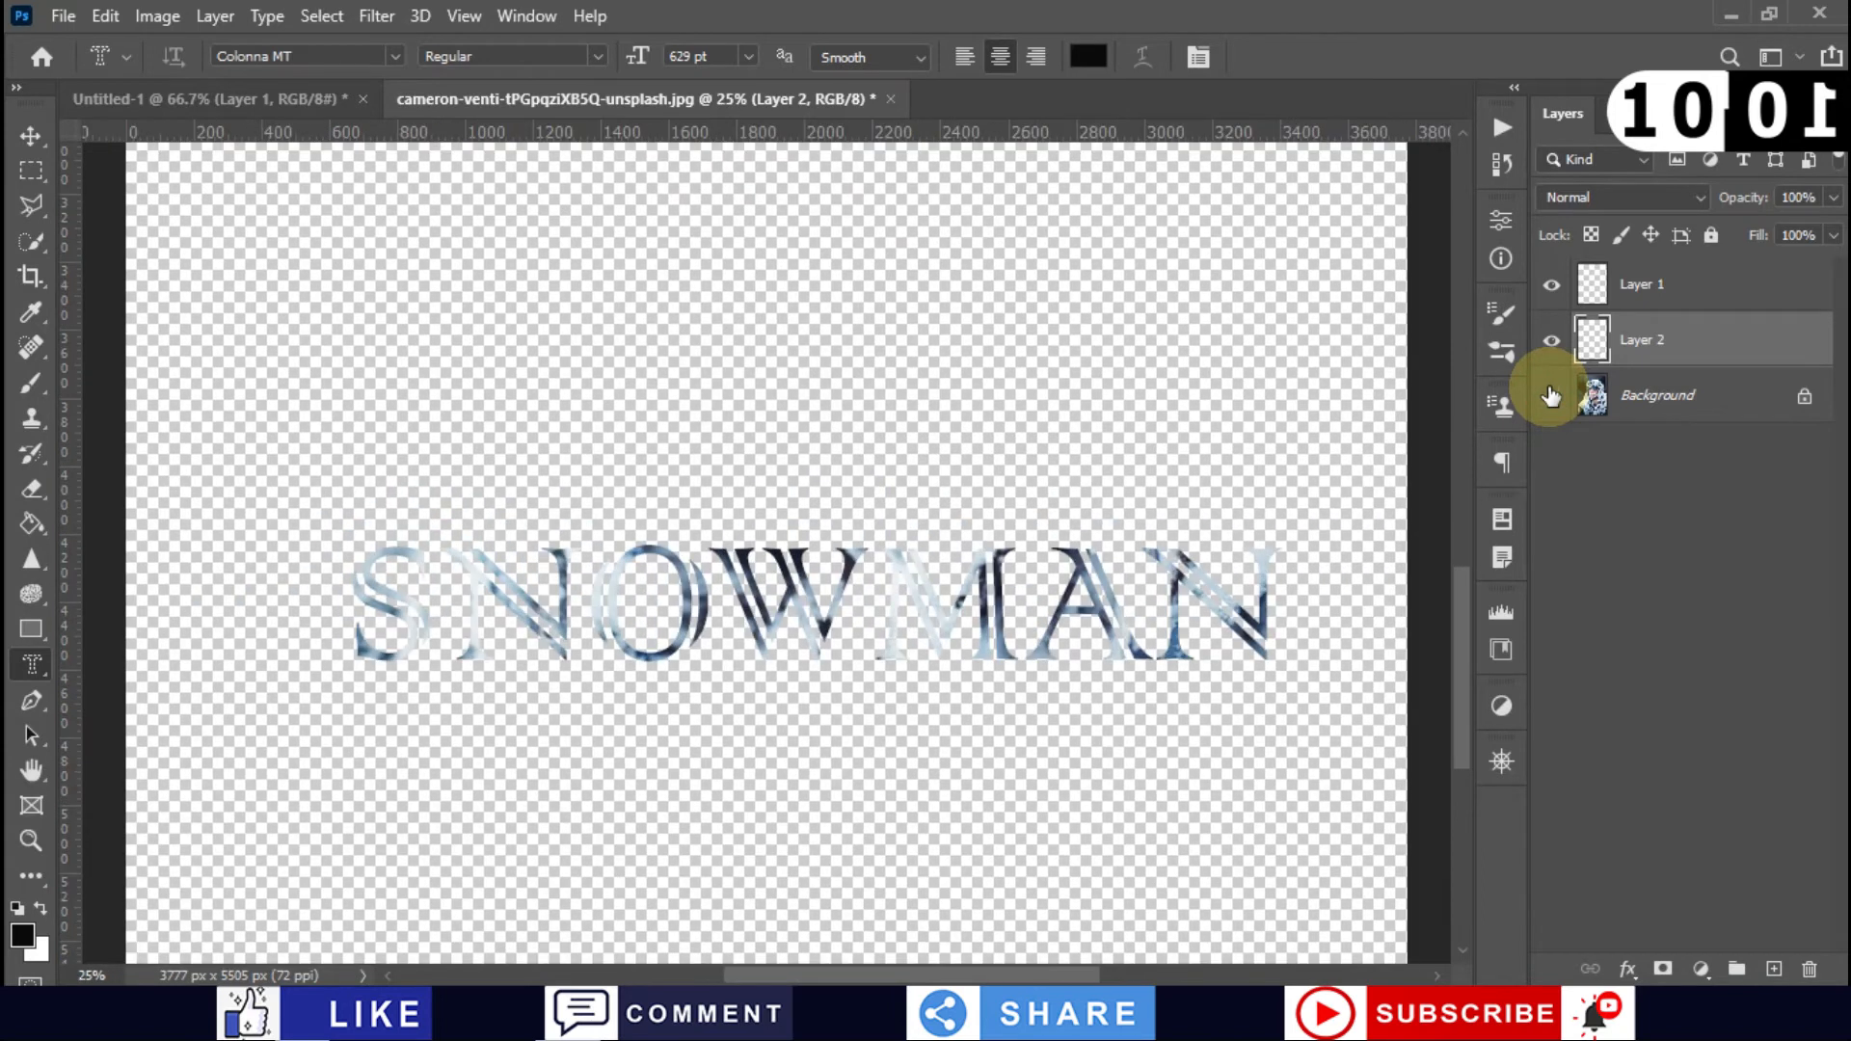
pyautogui.click(1551, 395)
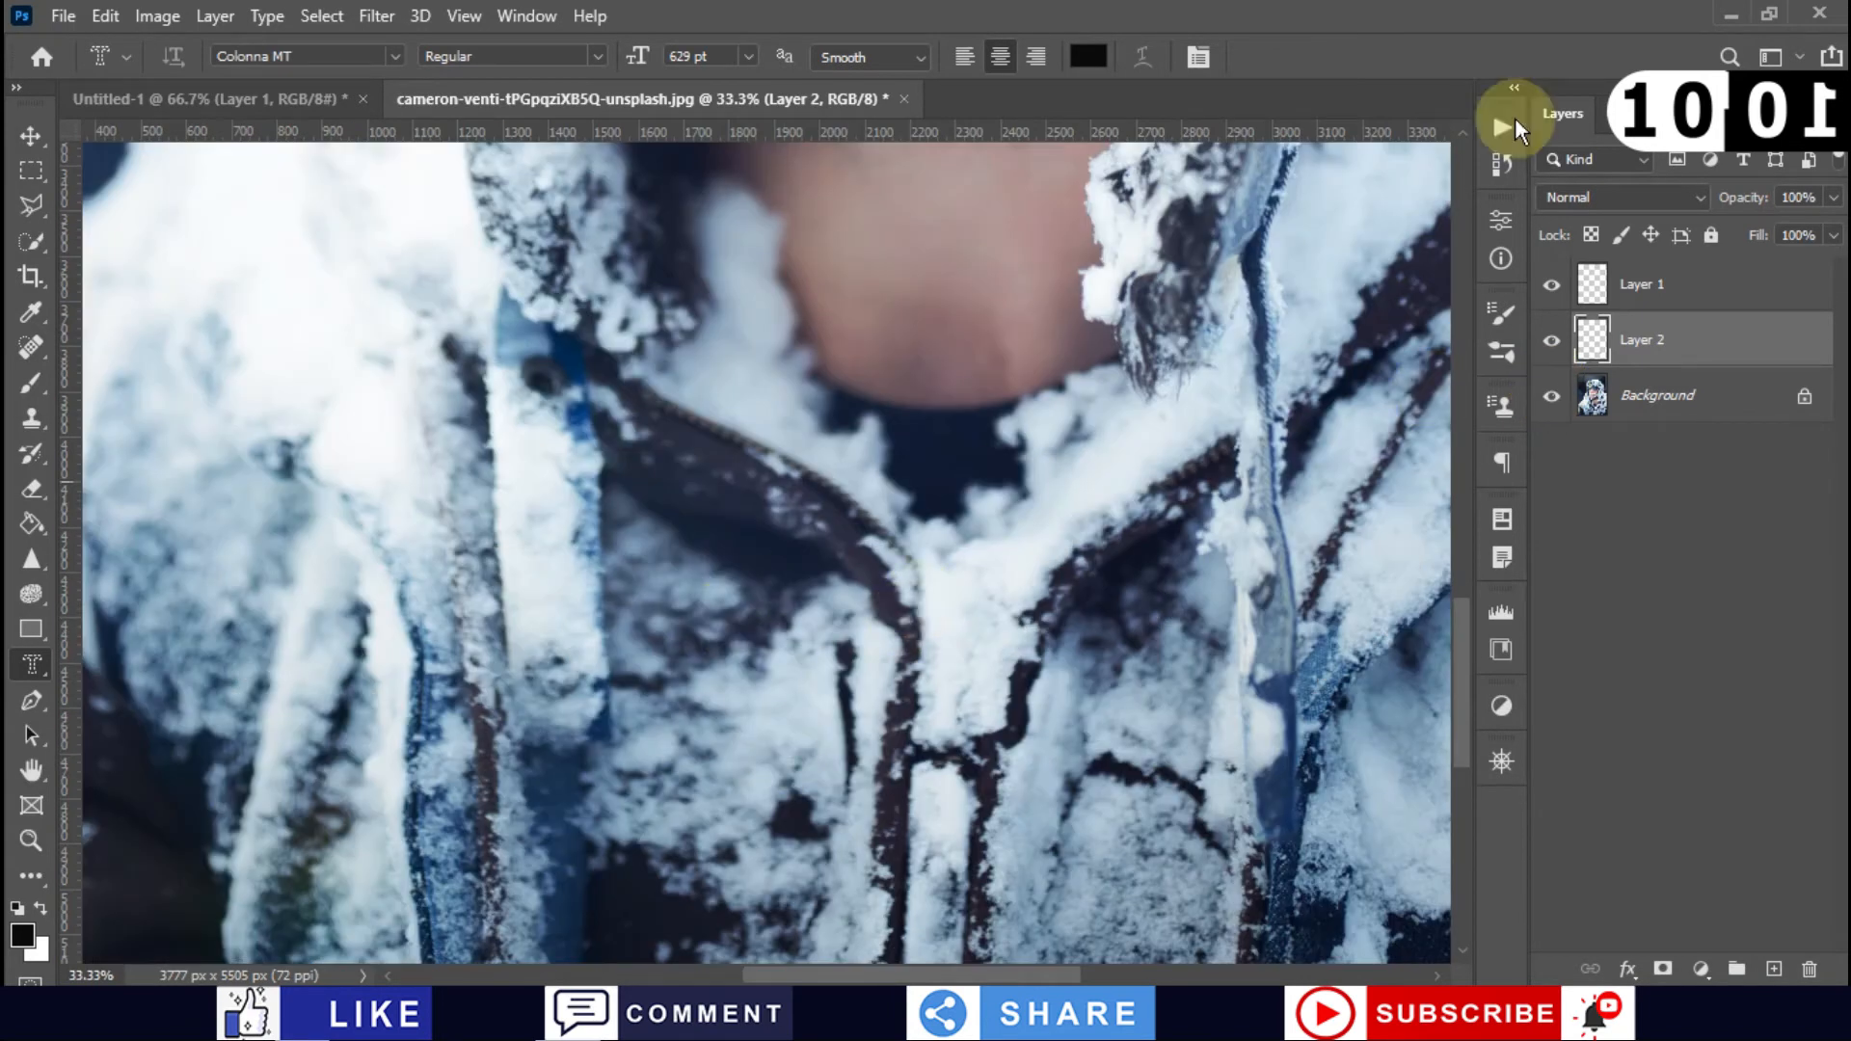
pyautogui.click(1555, 392)
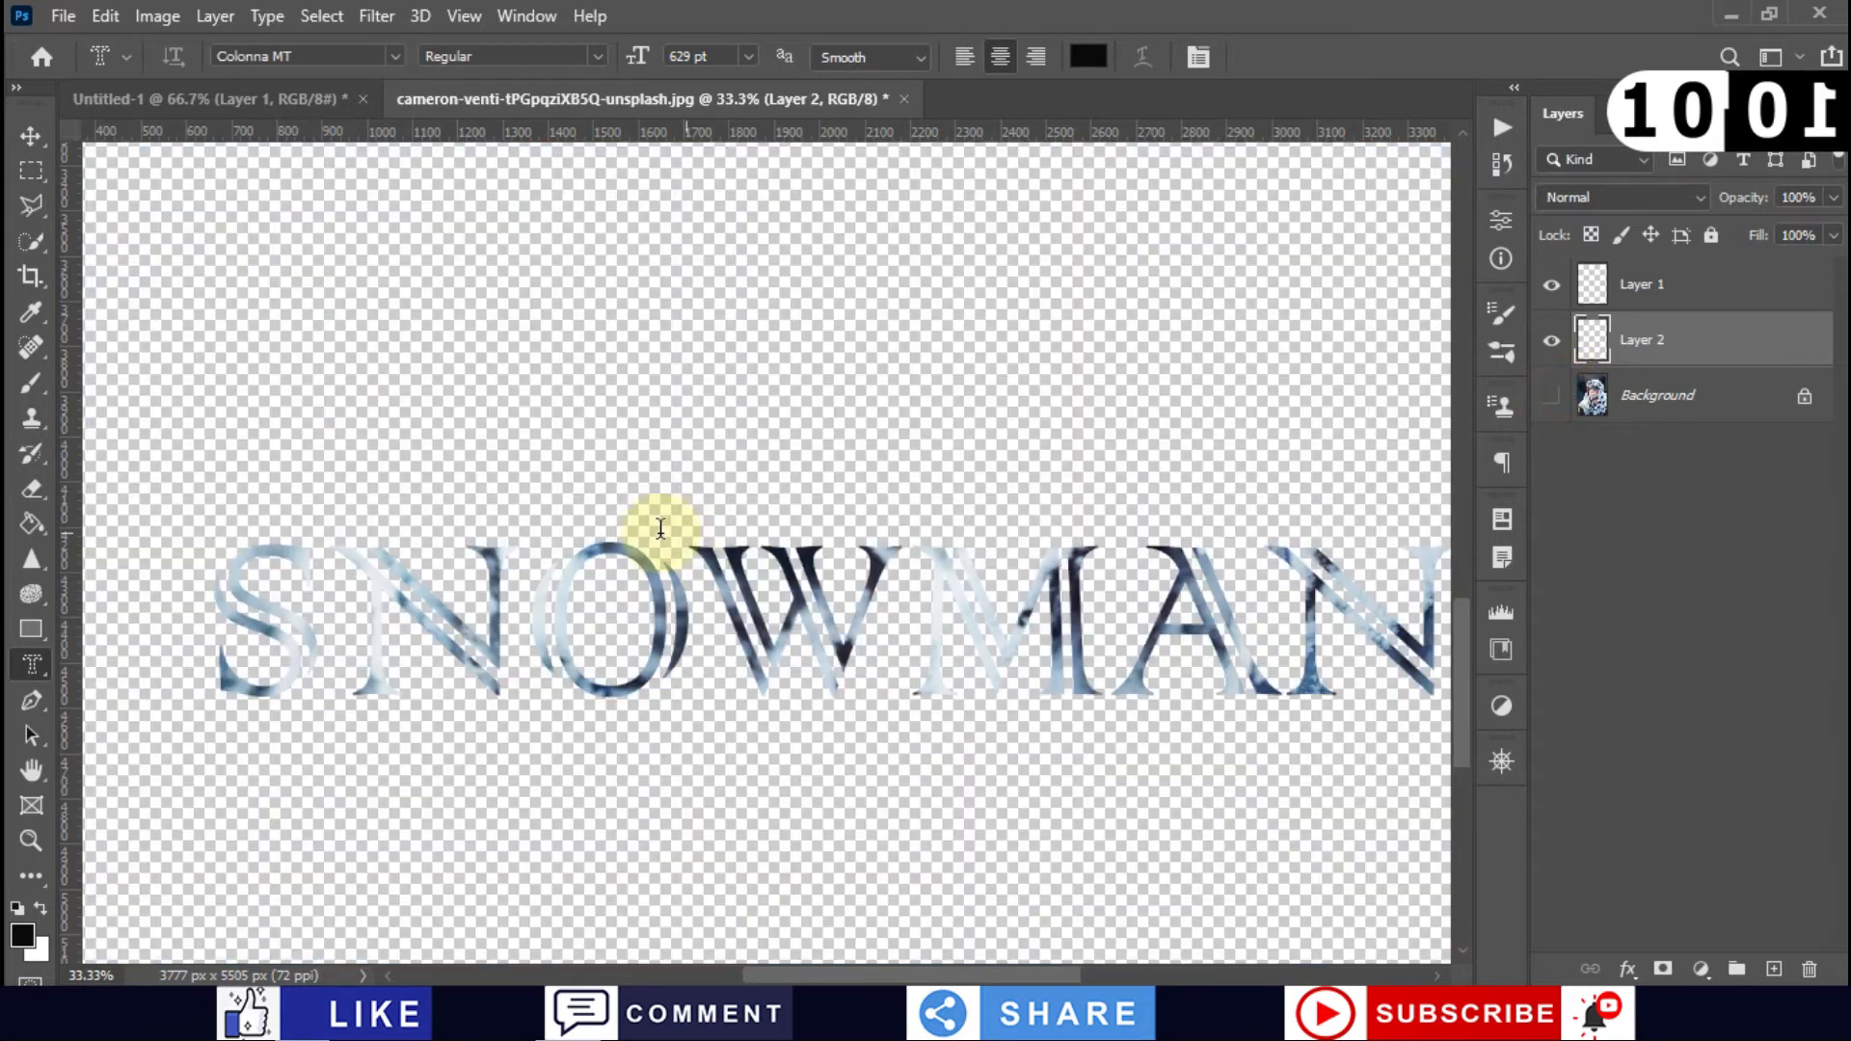
pyautogui.hotkey('ctrl', '-')
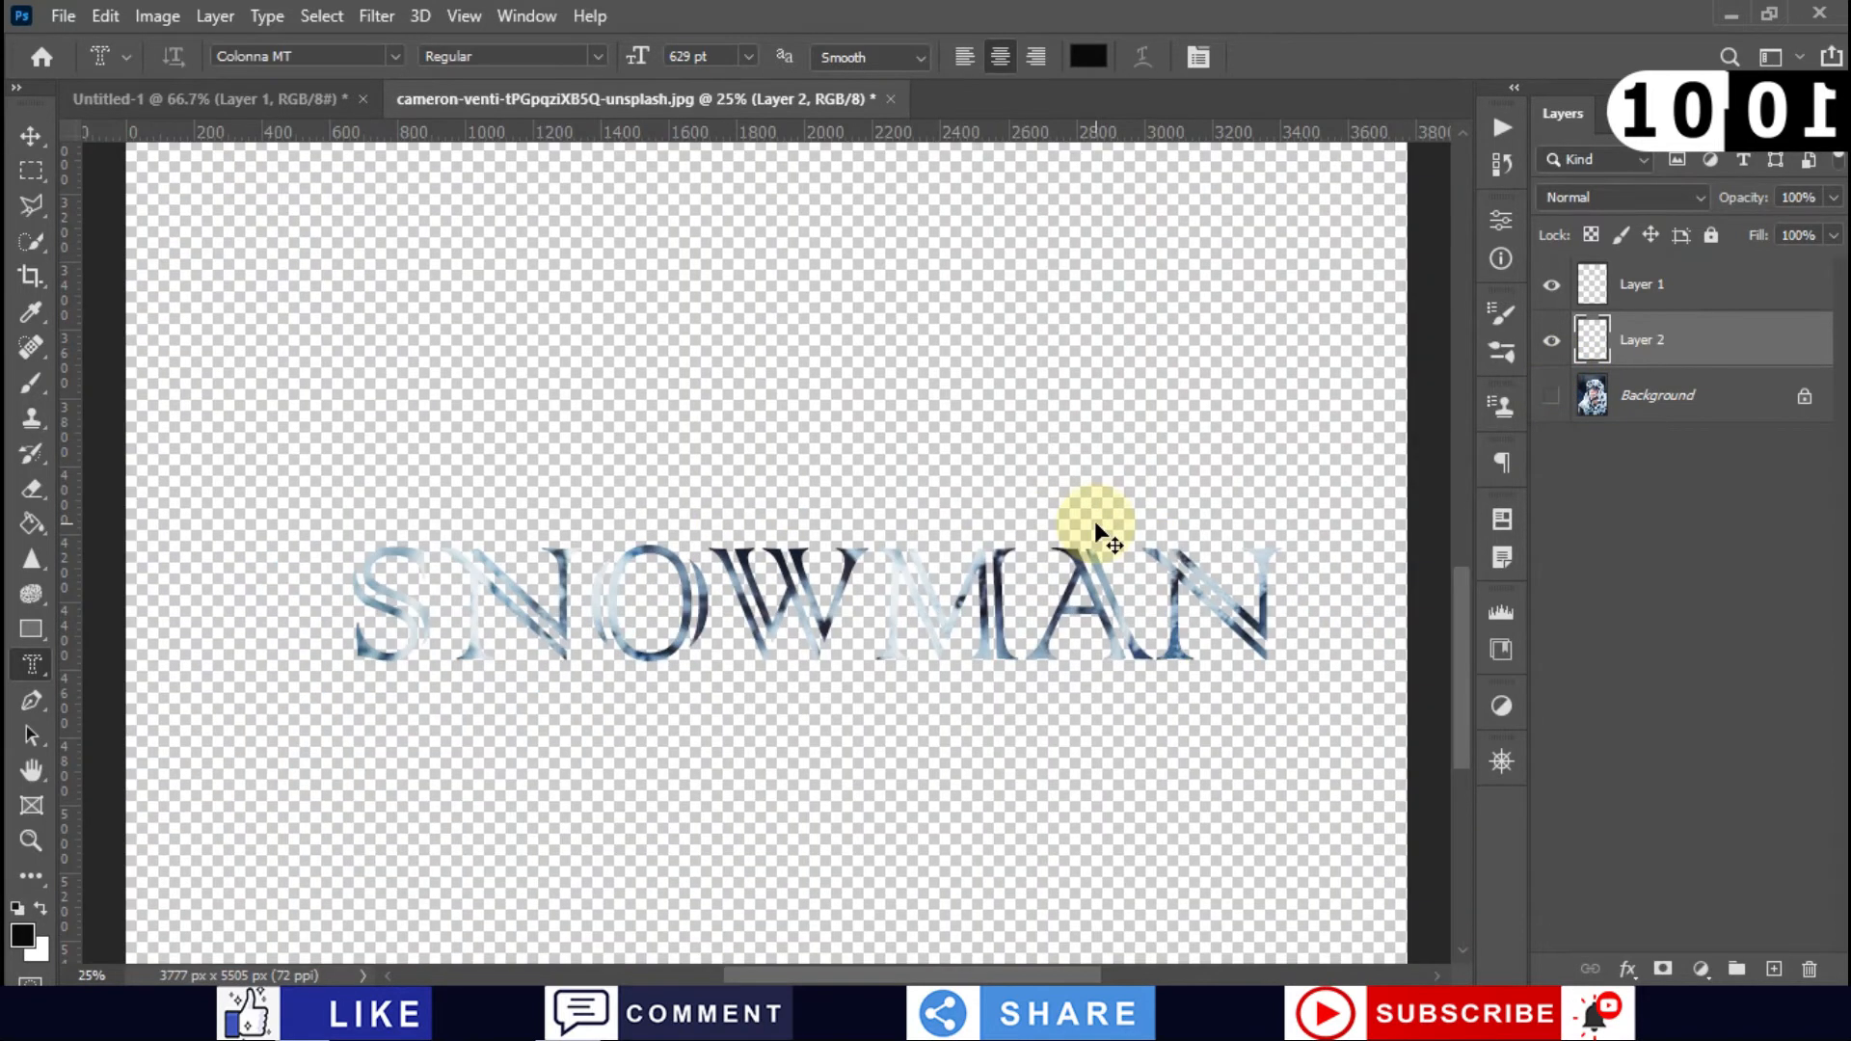
pyautogui.hotkey('ctrl', '0')
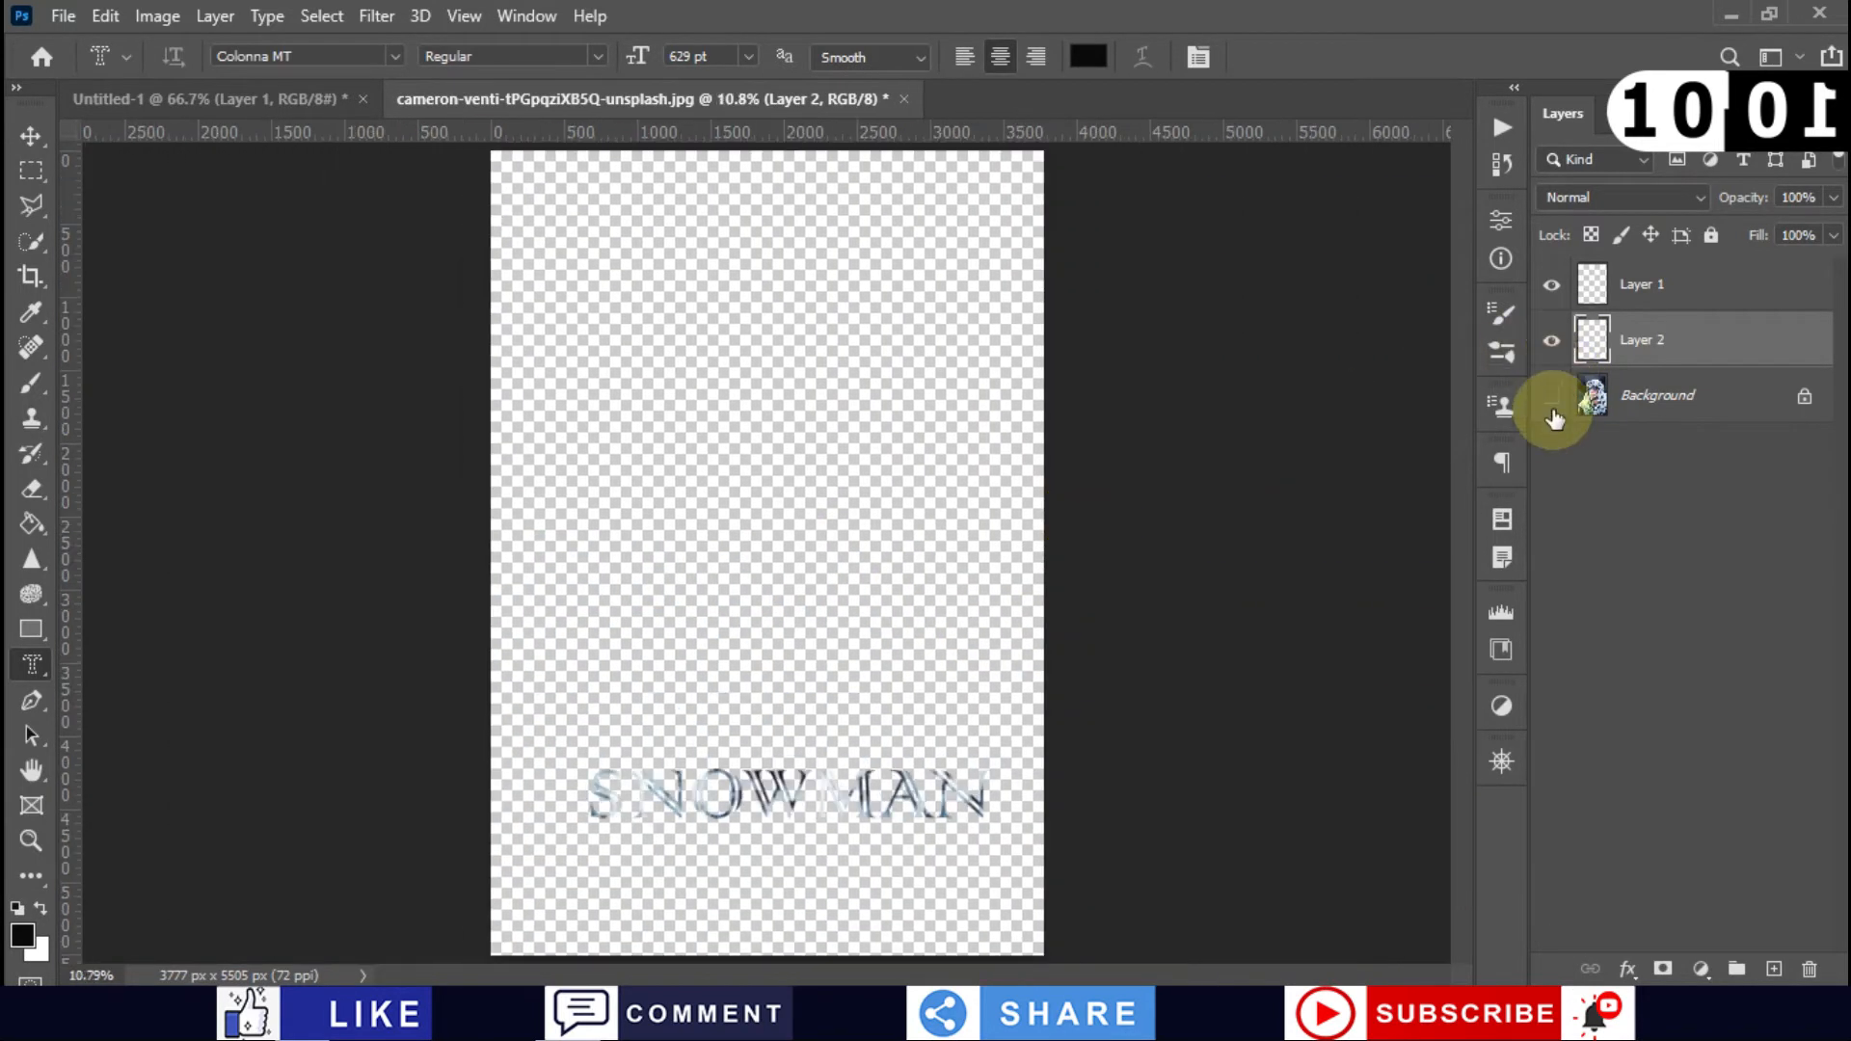
pyautogui.click(1553, 398)
# Step: Try the Difference blend mode on Layer 2 and return it to Normal
pyautogui.click(1594, 197)
pyautogui.click(1594, 196)
pyautogui.click(1594, 197)
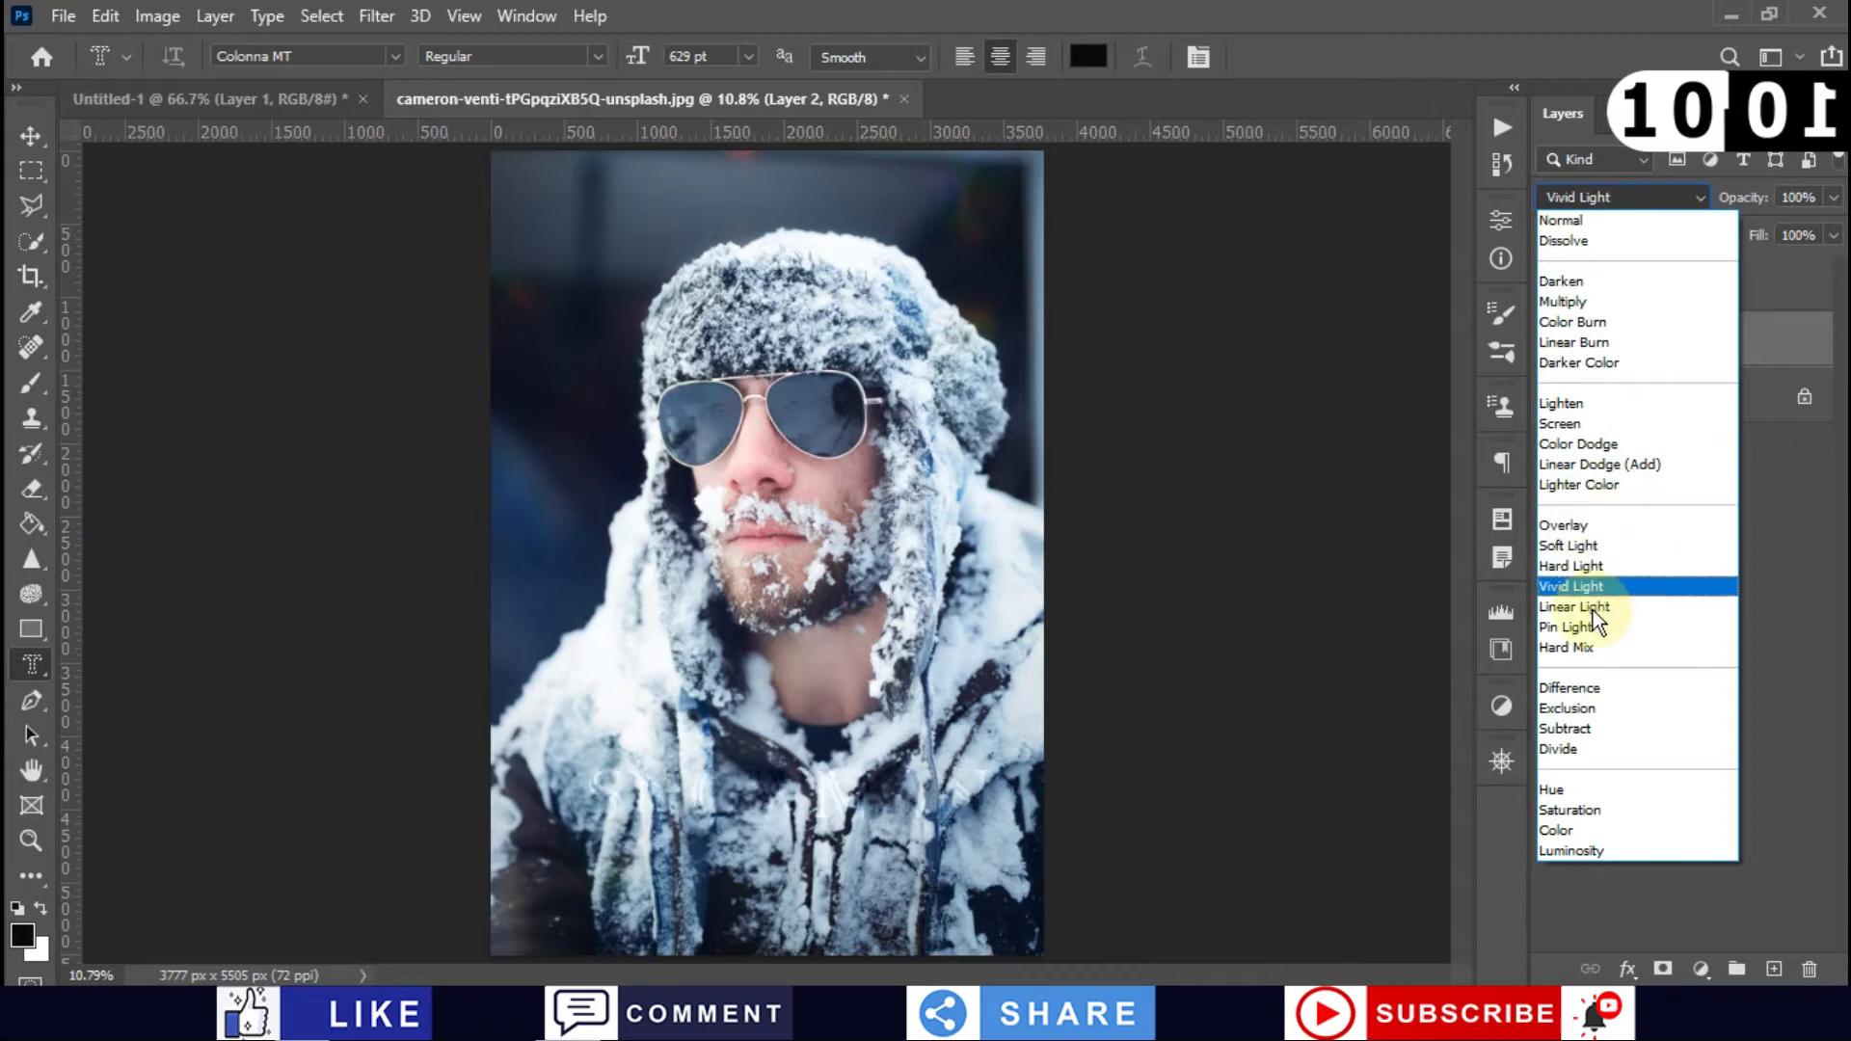
pyautogui.click(1603, 687)
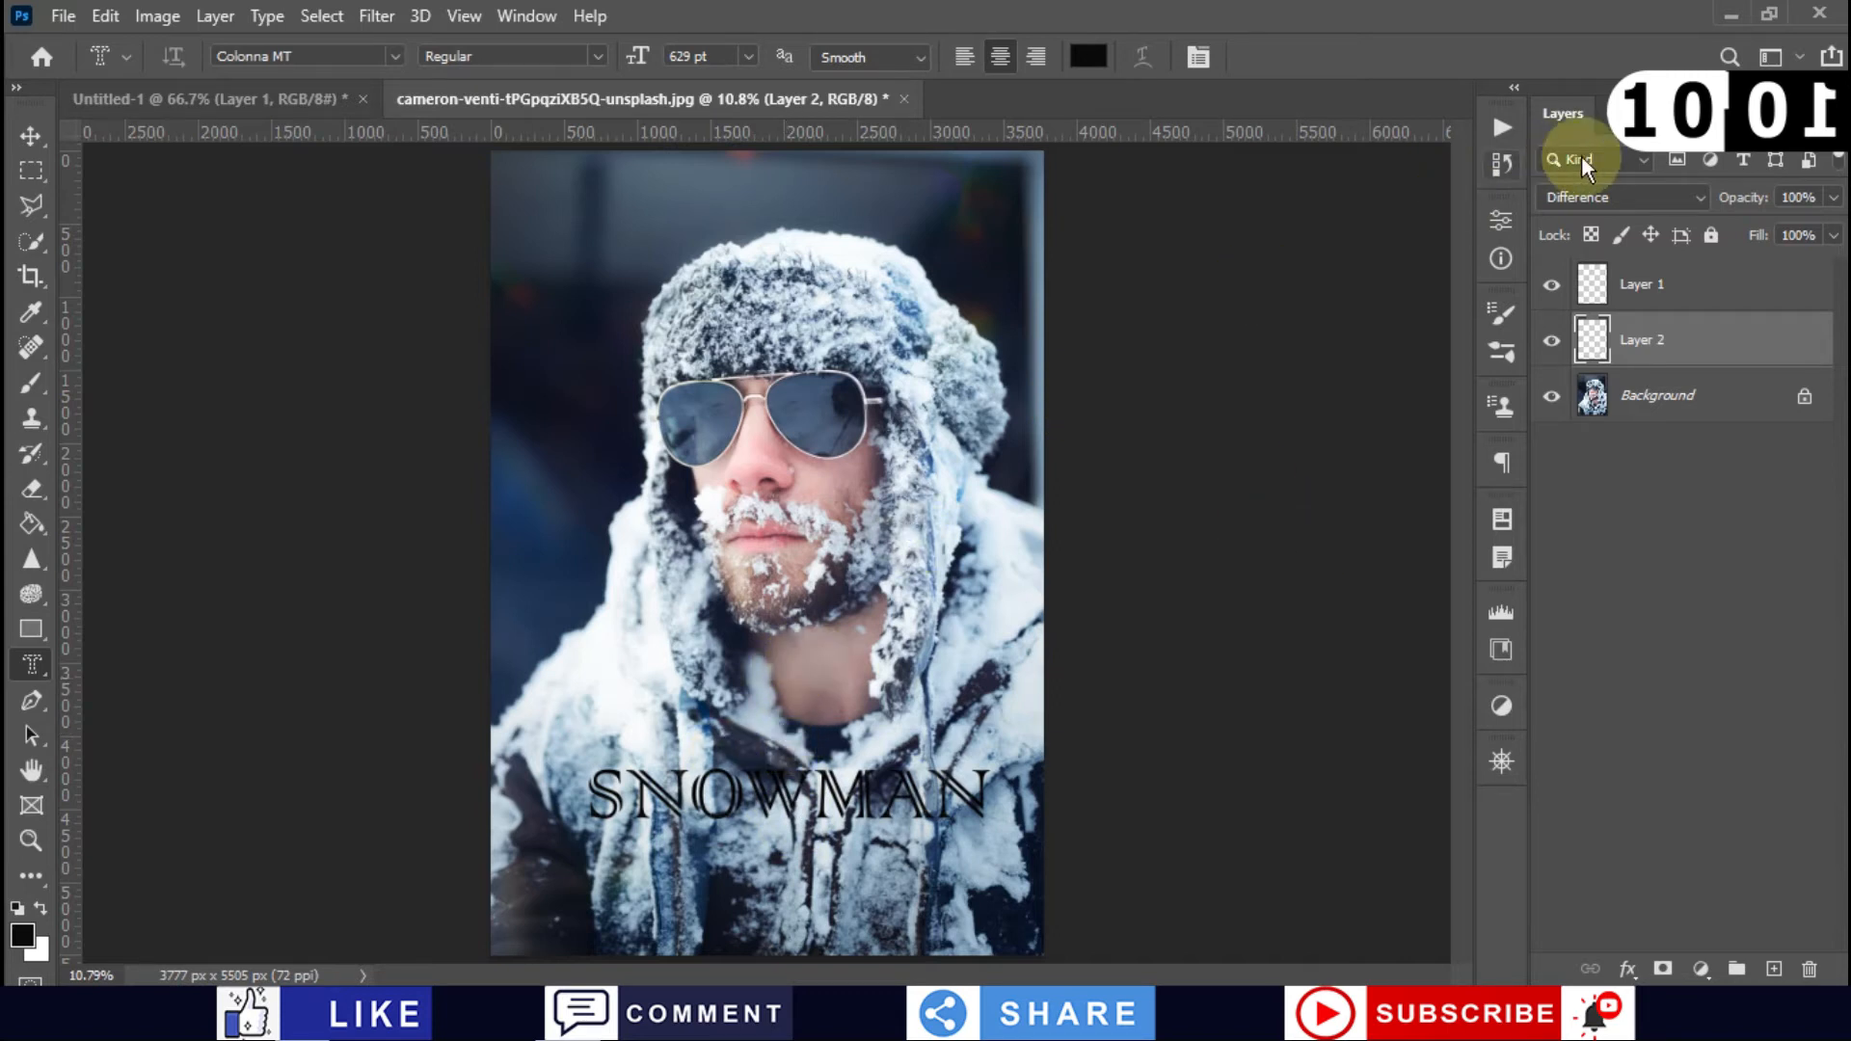
pyautogui.click(1576, 197)
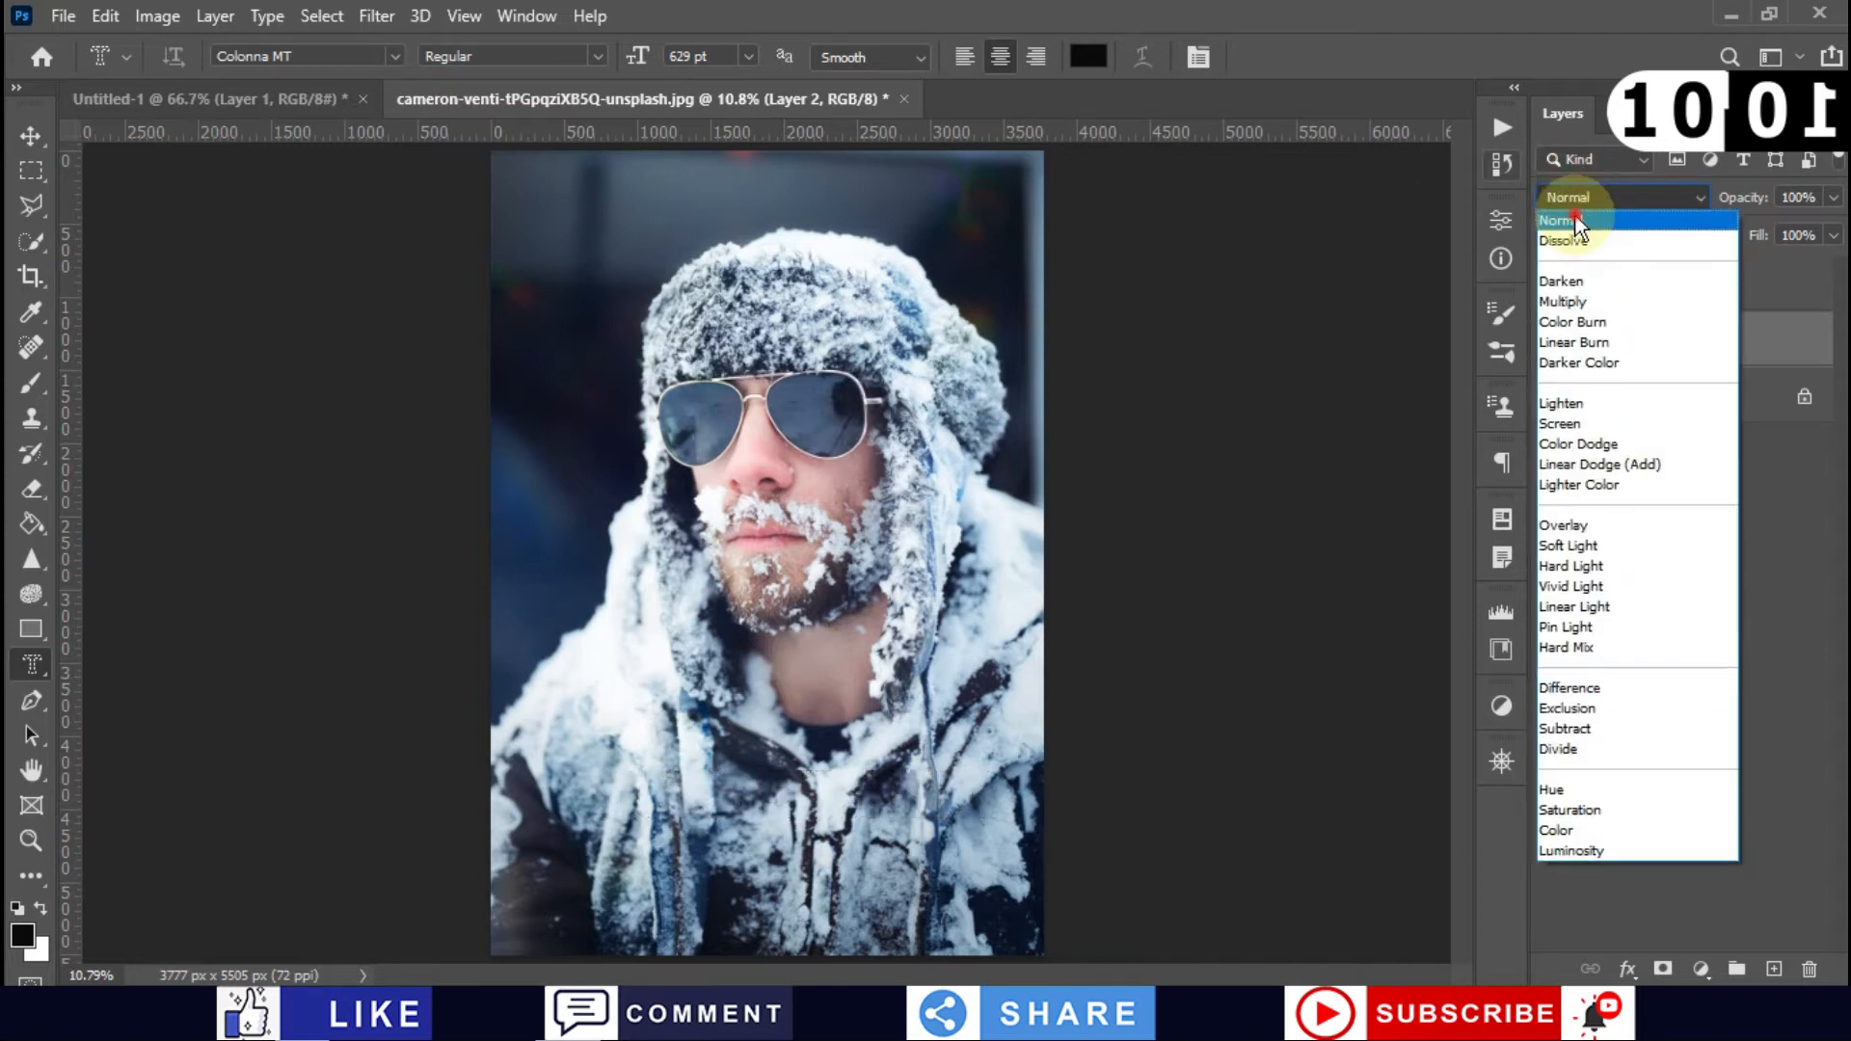
pyautogui.click(1572, 198)
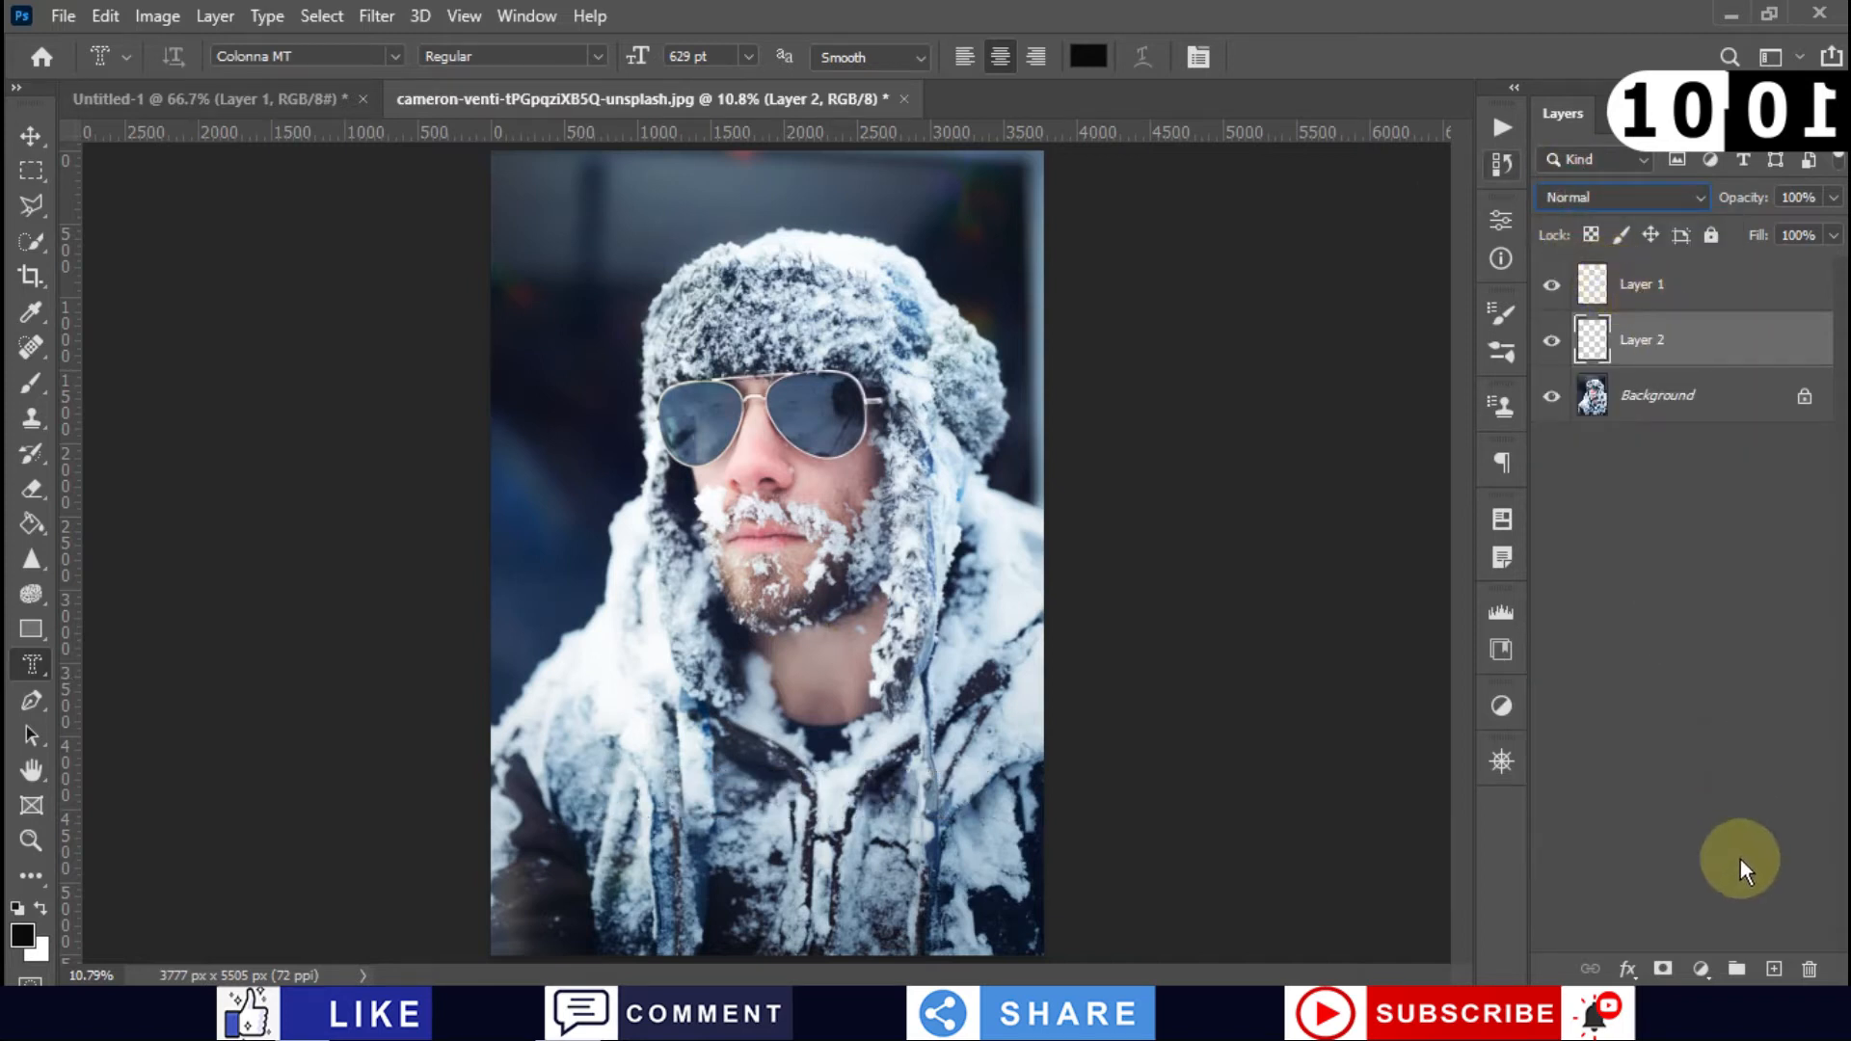
# Step: Add a drop shadow to Layer 2 with 100% opacity, 29 px distance, 0% spread and 0 px size
pyautogui.doubleClick(1811, 361)
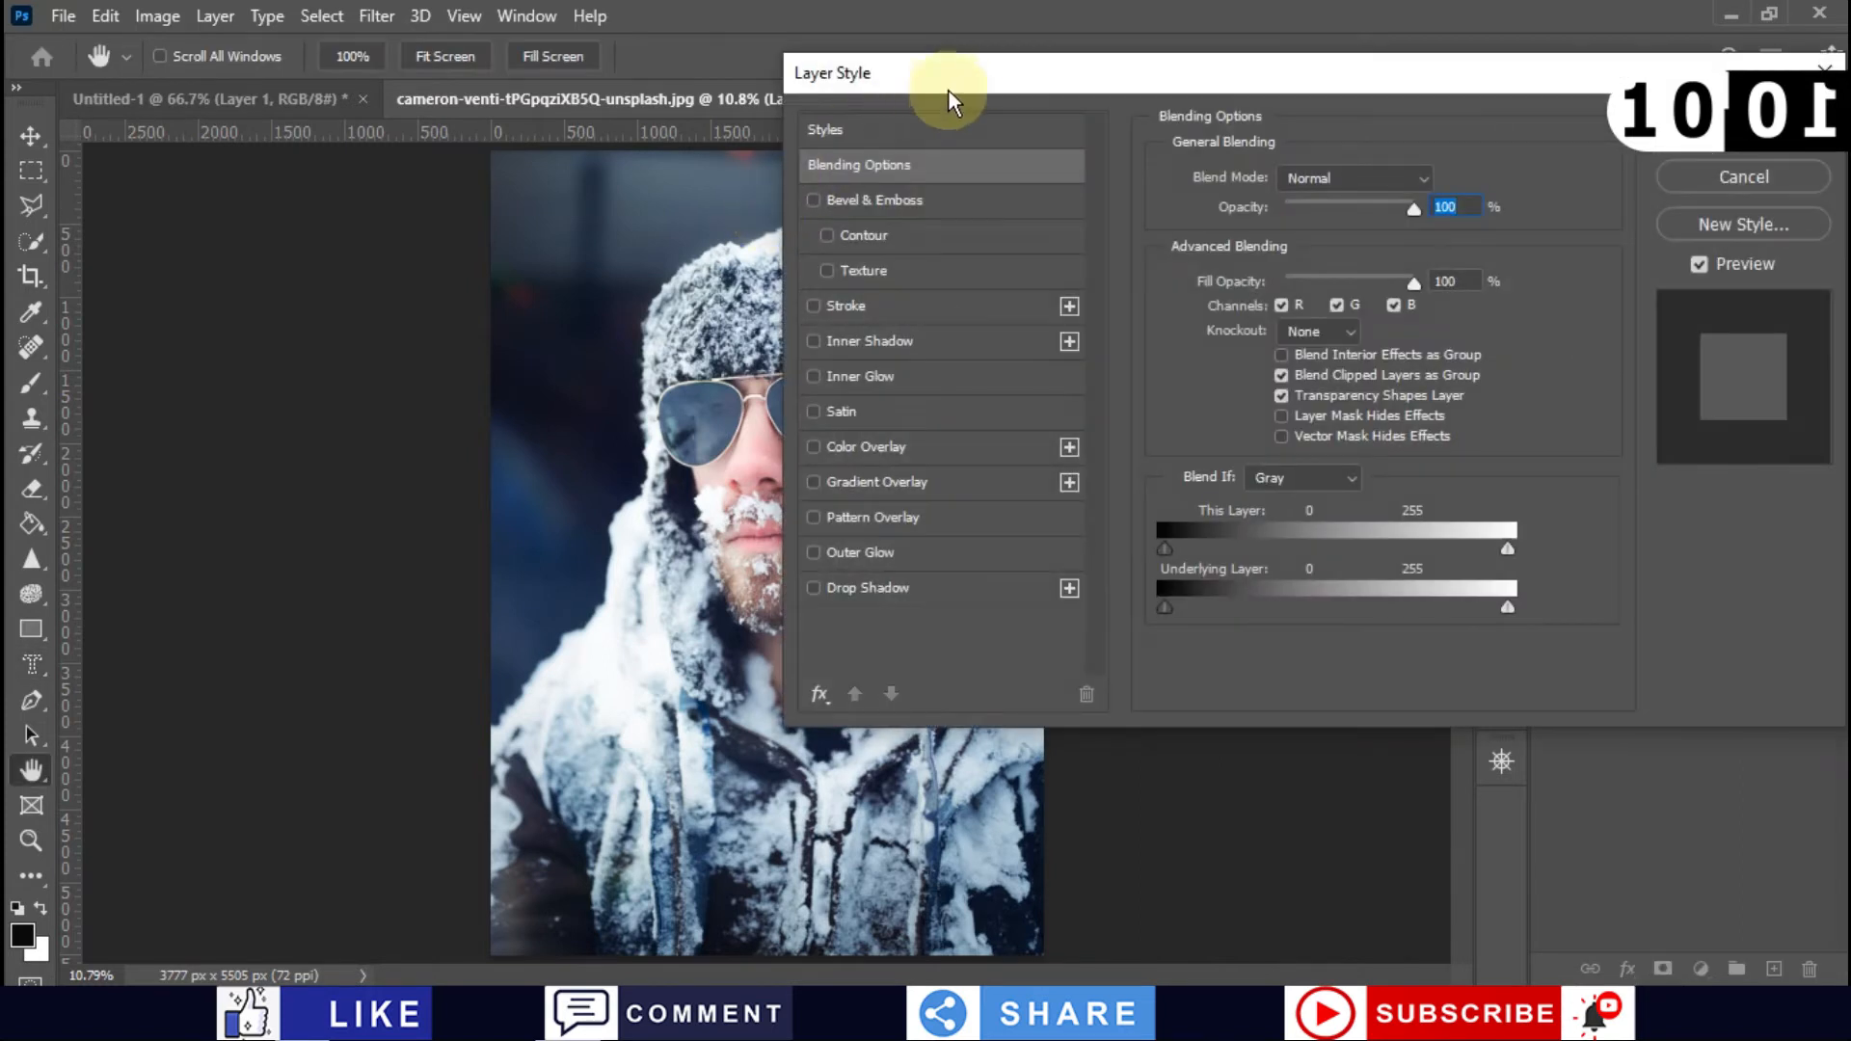
pyautogui.moveTo(966, 77); pyautogui.dragTo(1284, 88)
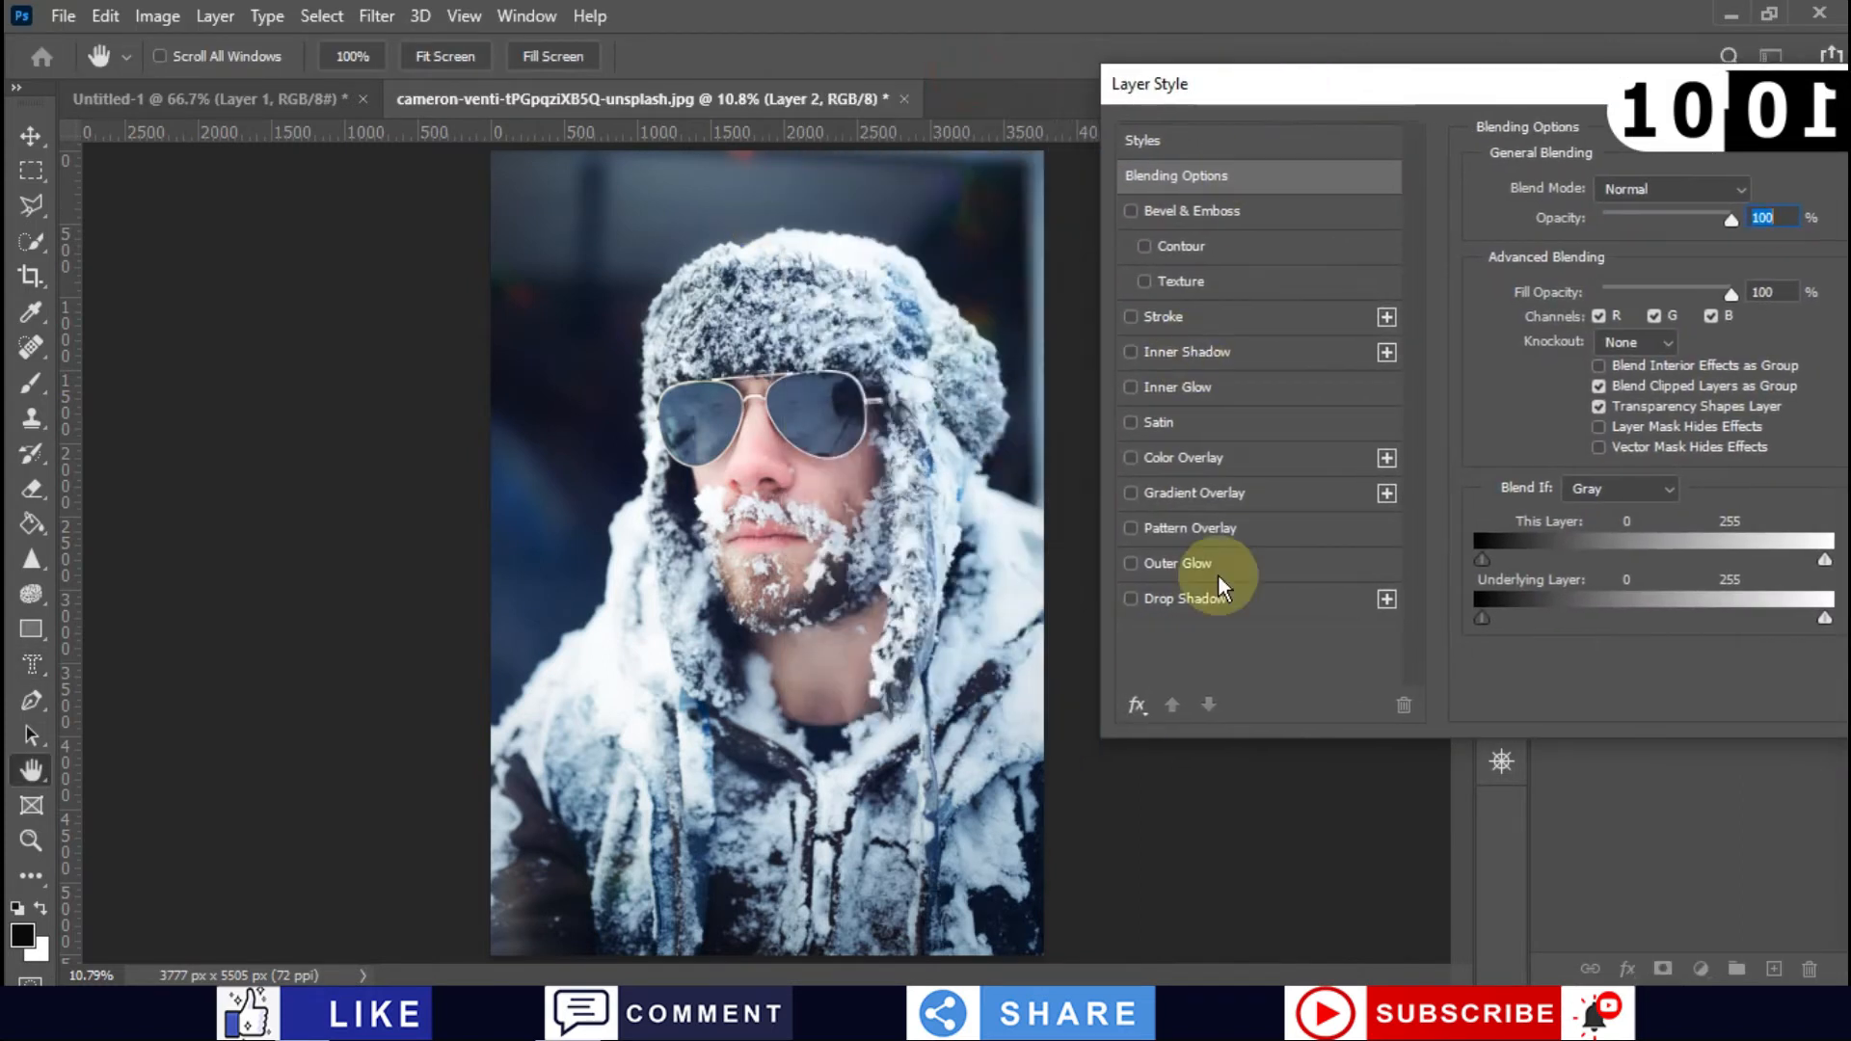
pyautogui.click(1134, 599)
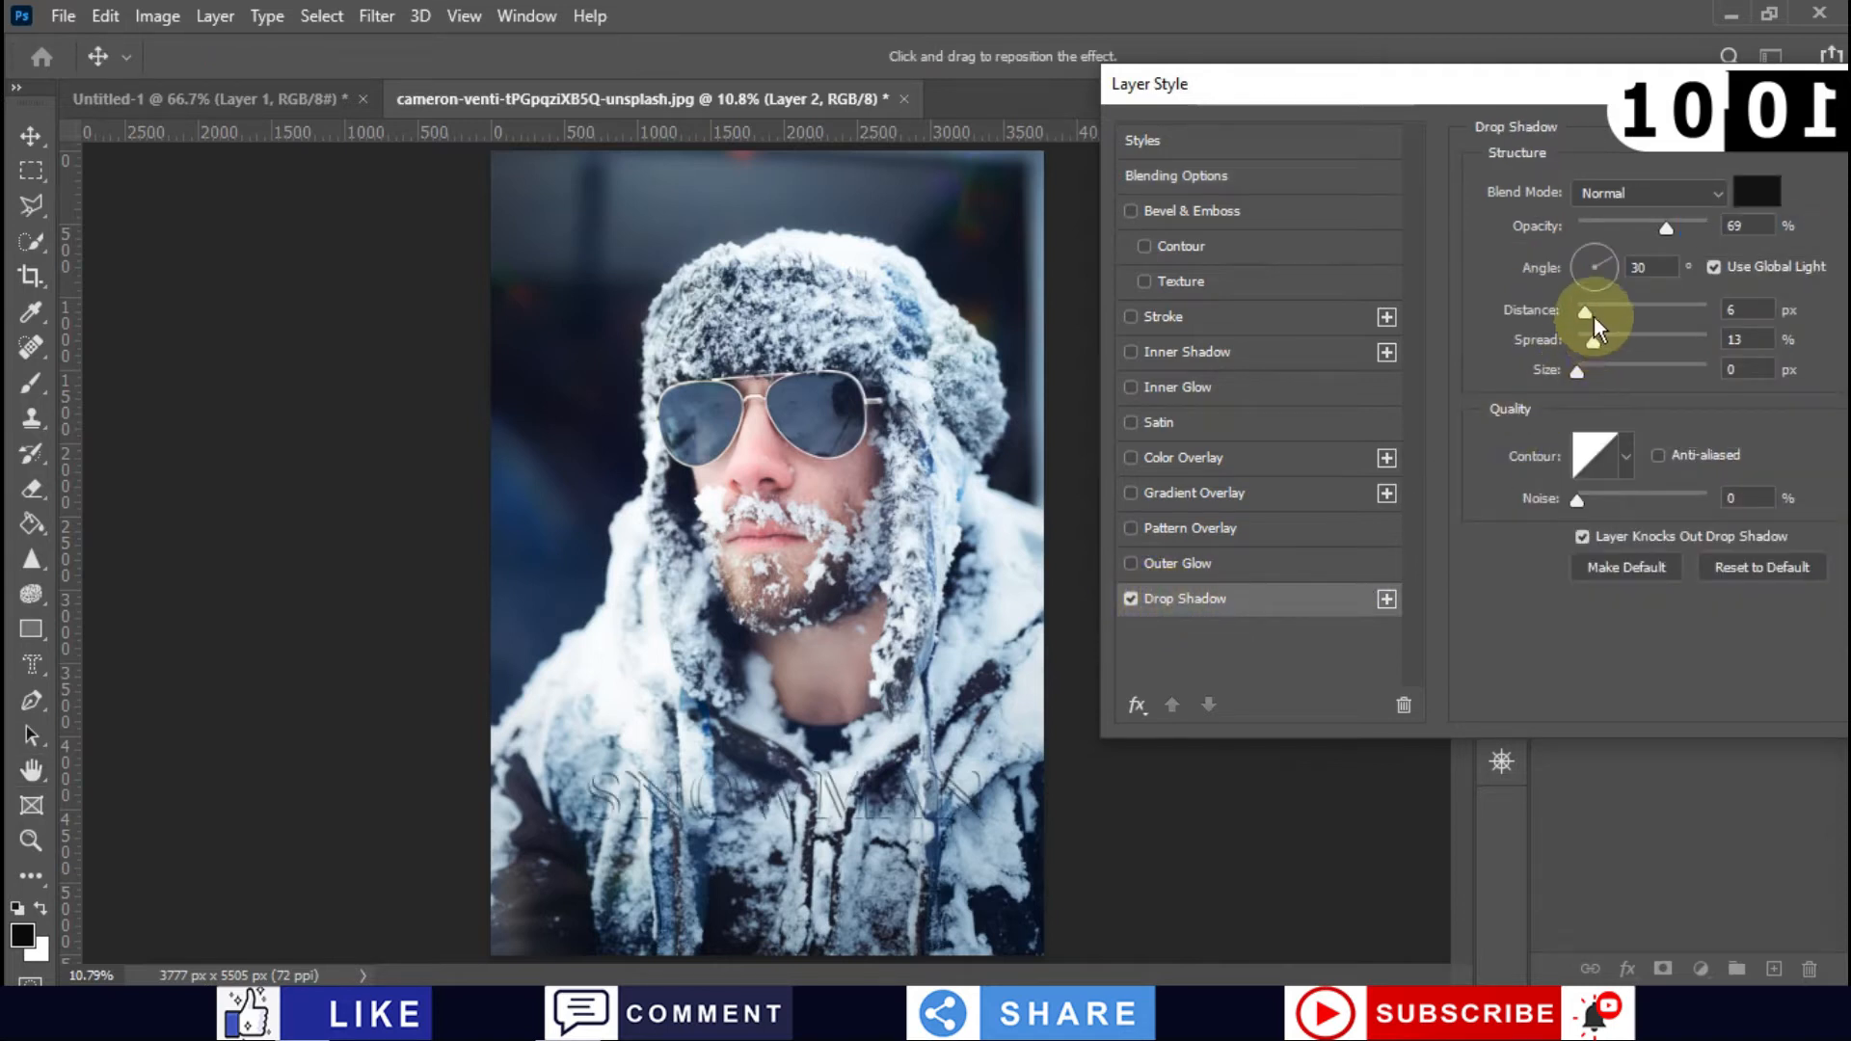
pyautogui.moveTo(1663, 228); pyautogui.dragTo(1784, 227)
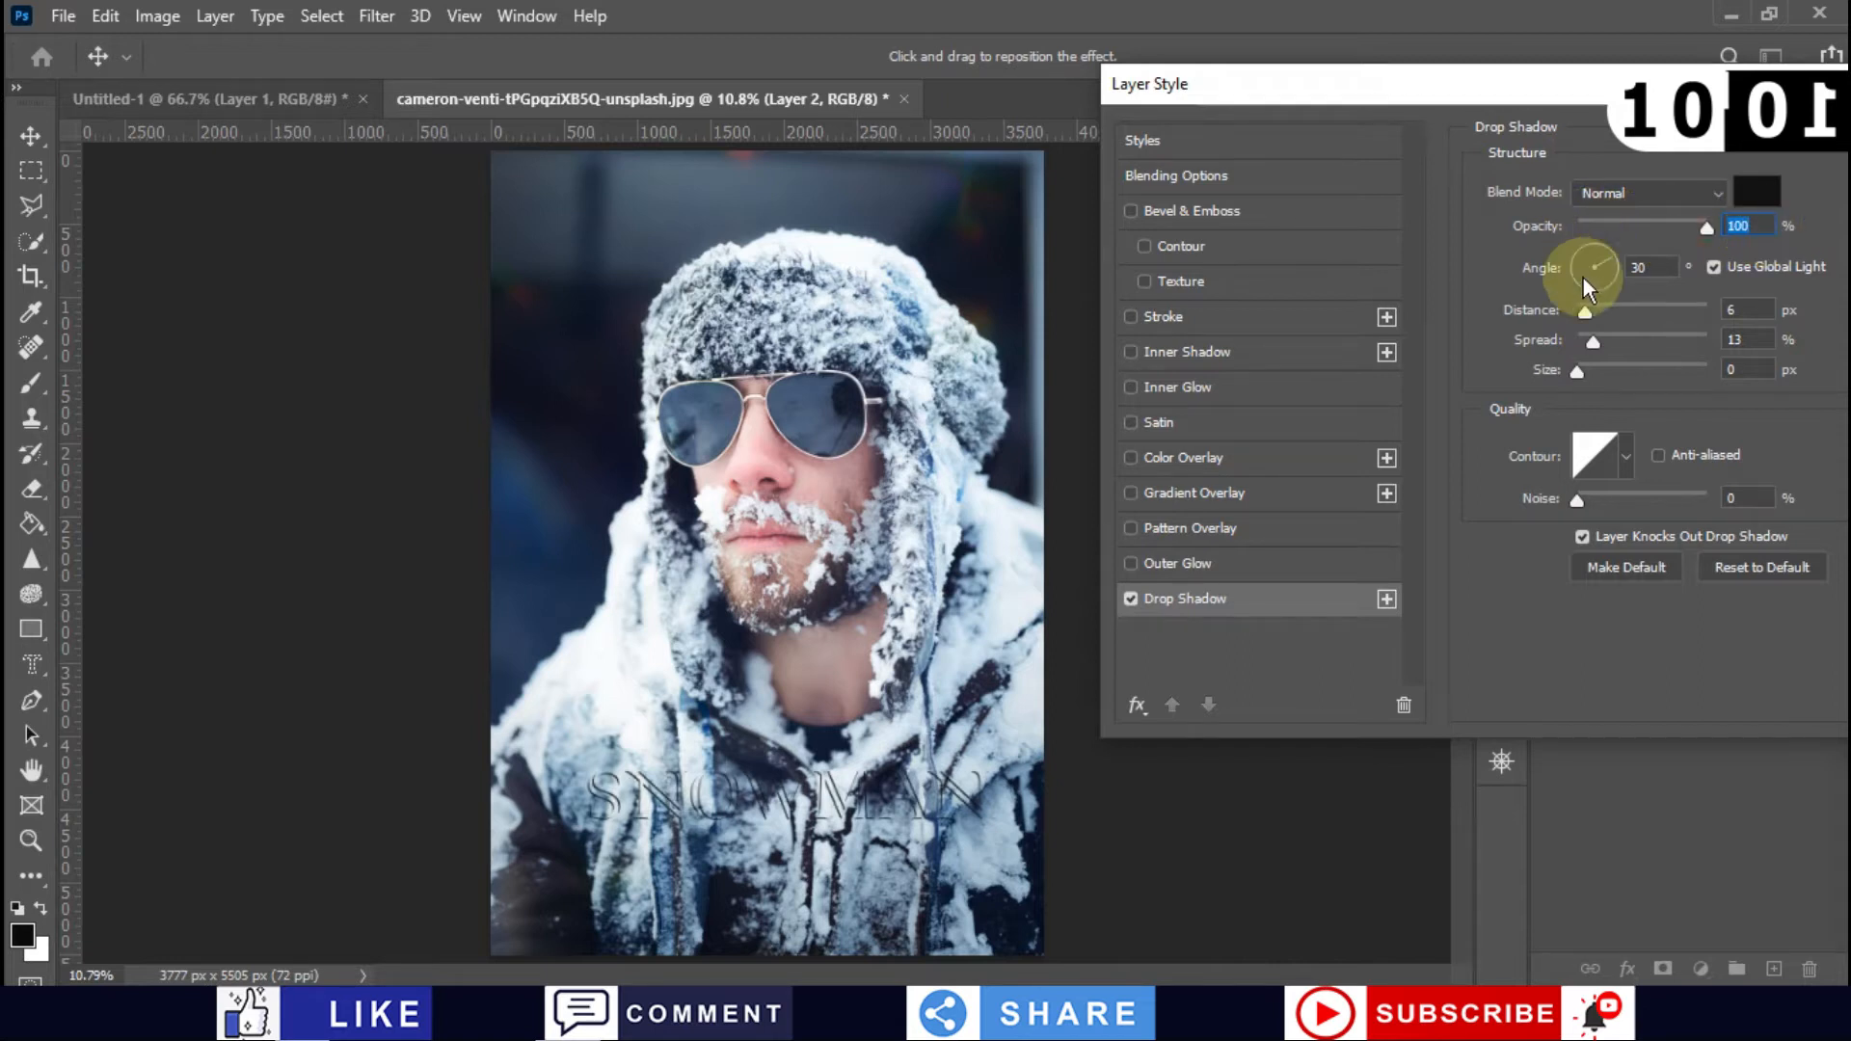
pyautogui.moveTo(1587, 309)
pyautogui.mouseDown()
pyautogui.moveTo(1618, 305)
pyautogui.moveTo(1601, 339)
pyautogui.mouseUp()
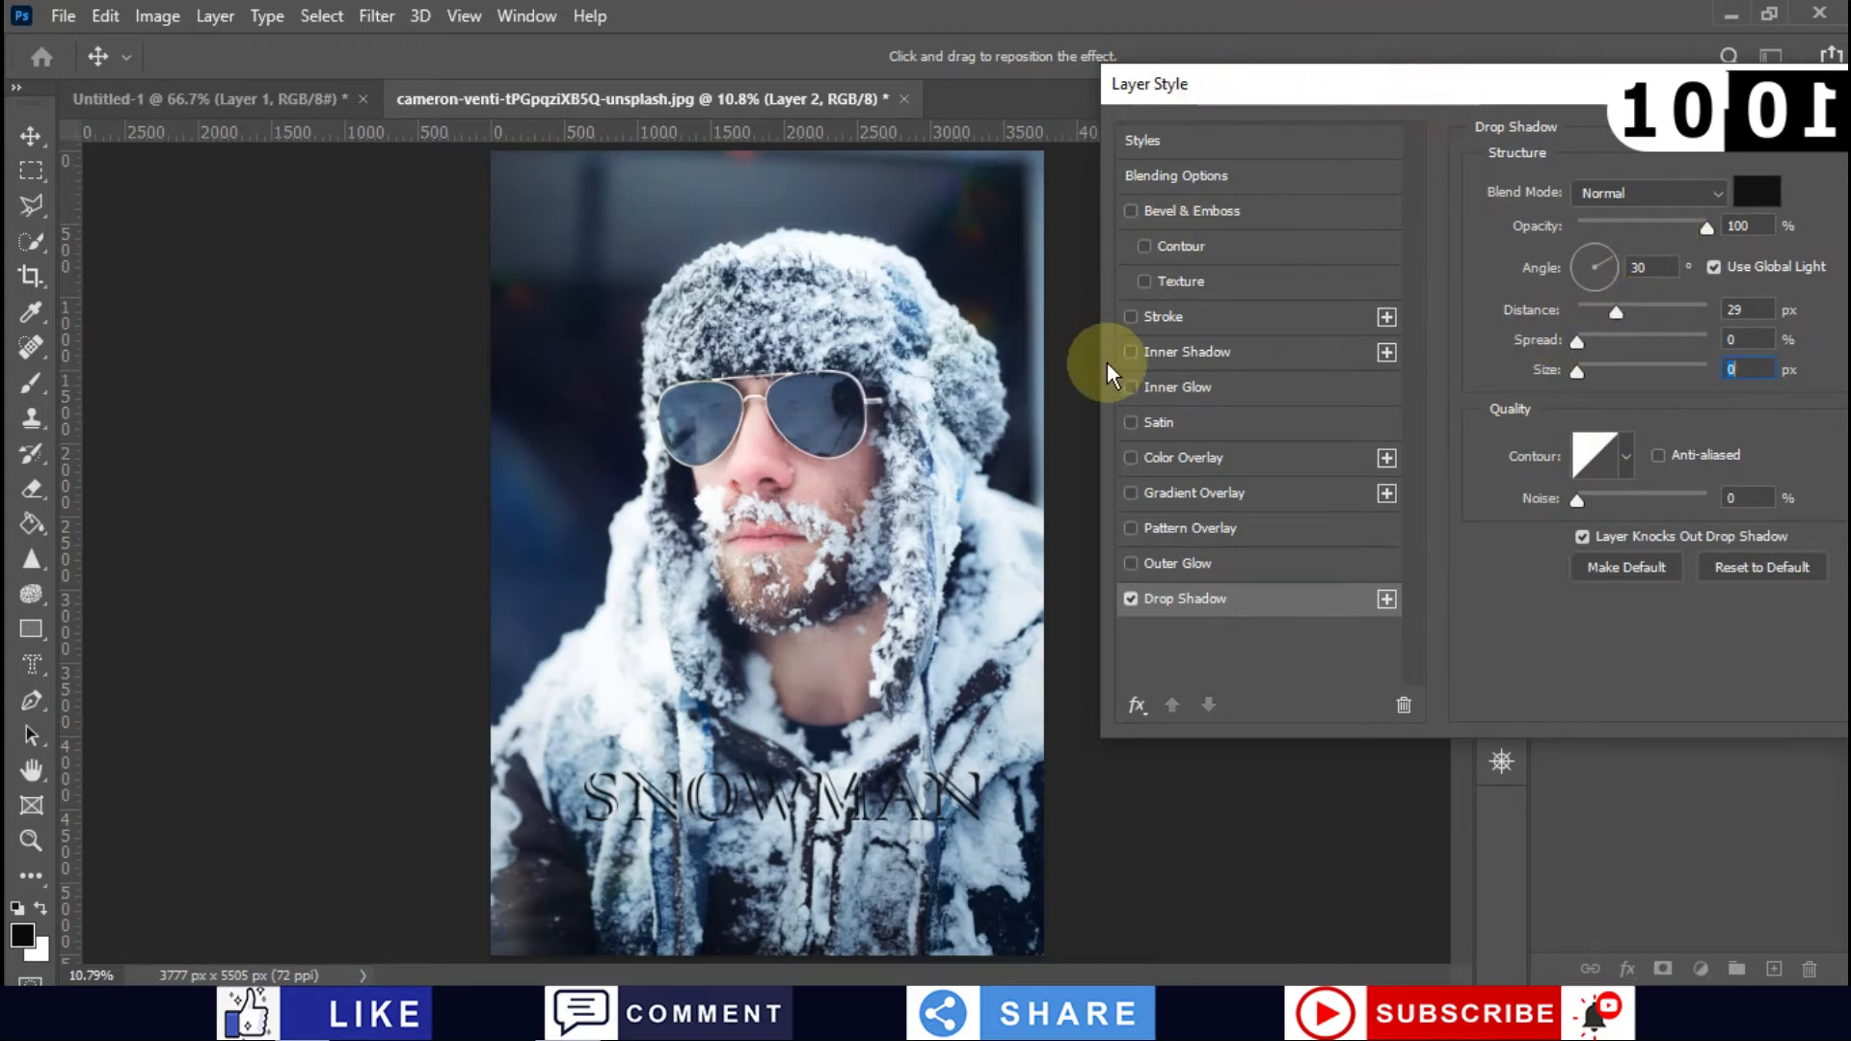
# Step: Enable a stroke on Layer 2 and colour it with a near-black tone sampled from the dark lower part of the photo
pyautogui.click(1131, 319)
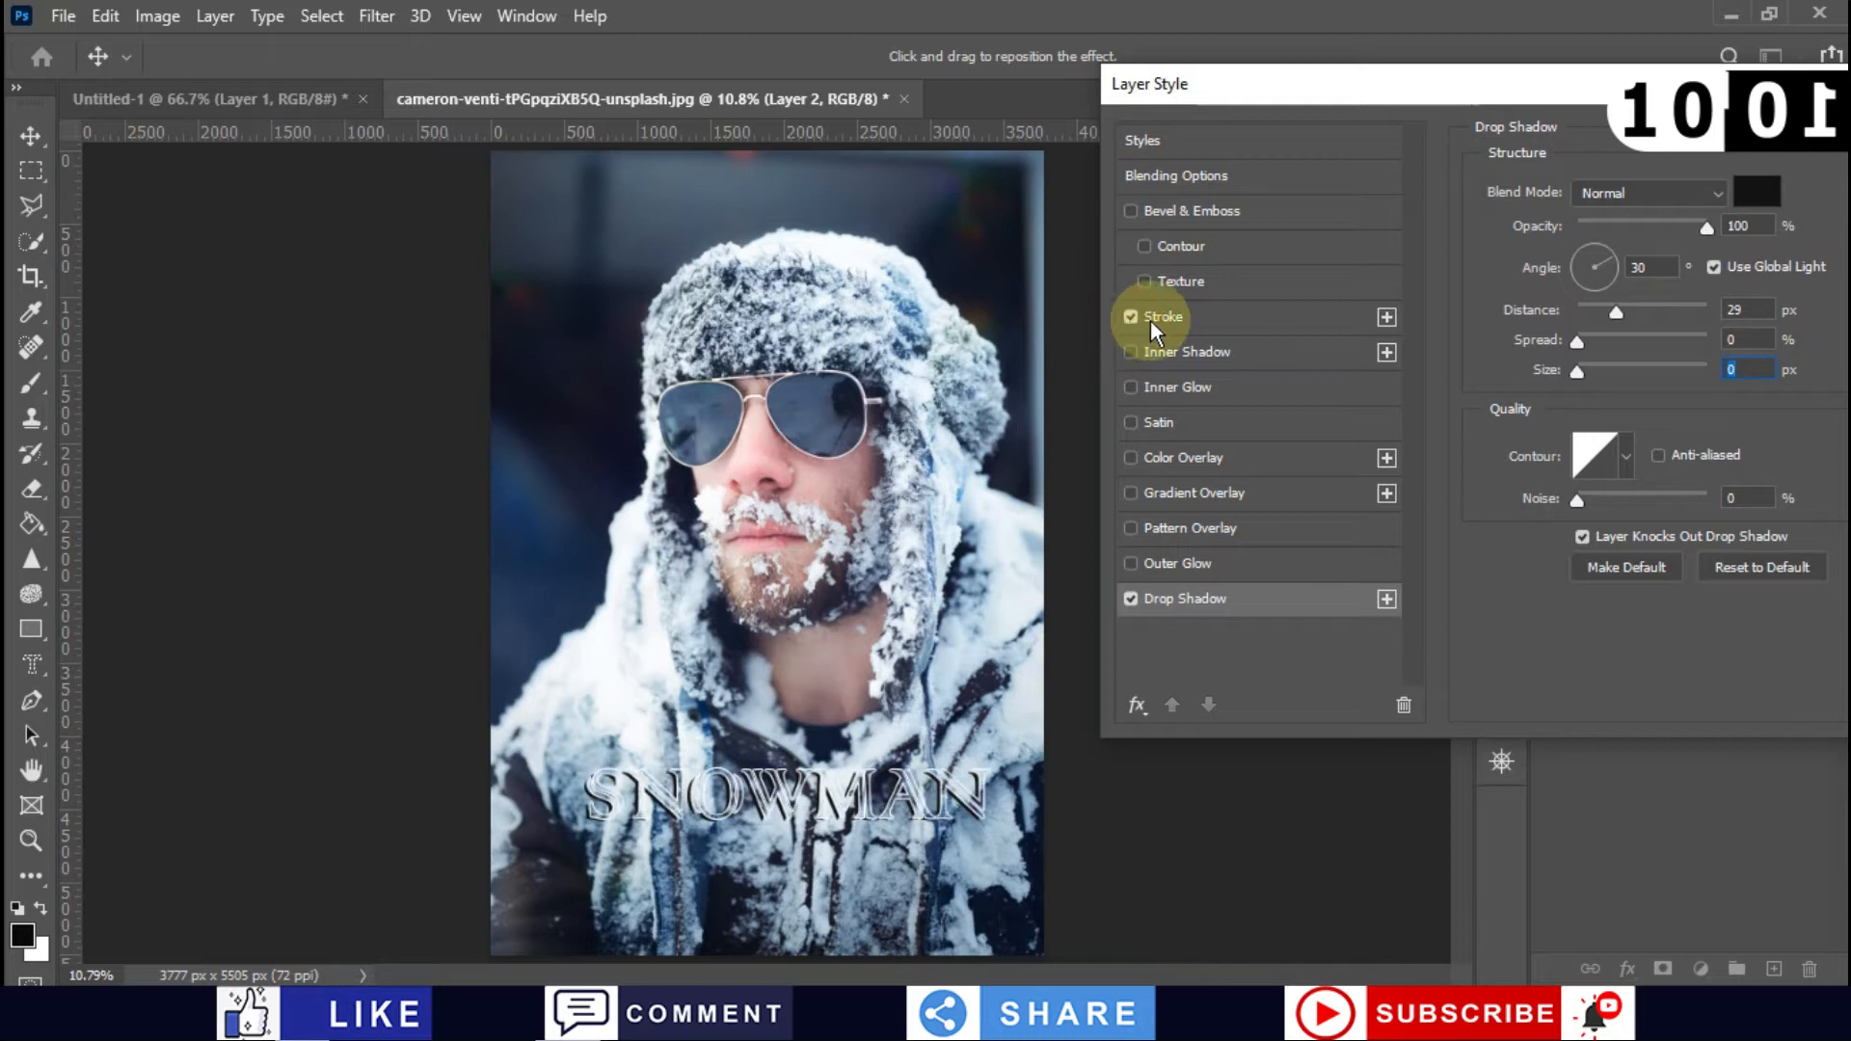
pyautogui.click(1201, 320)
pyautogui.click(1543, 382)
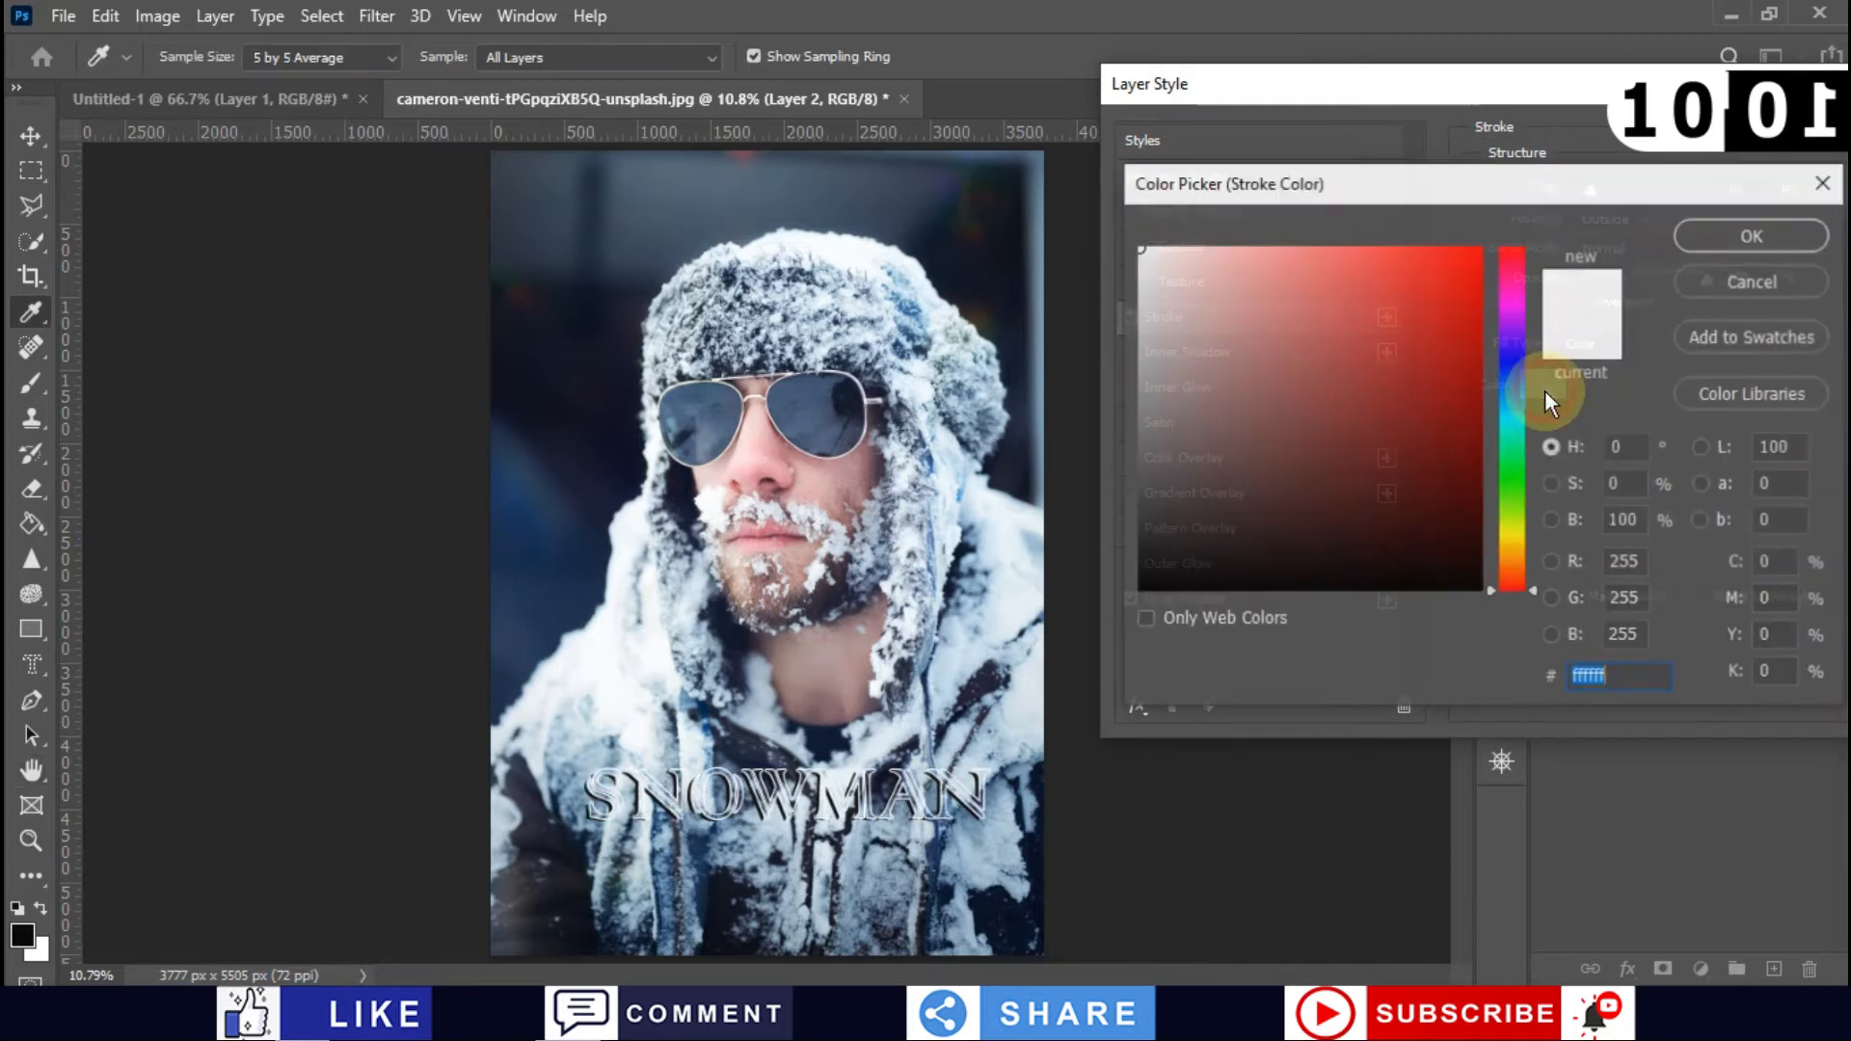
pyautogui.write('000000')
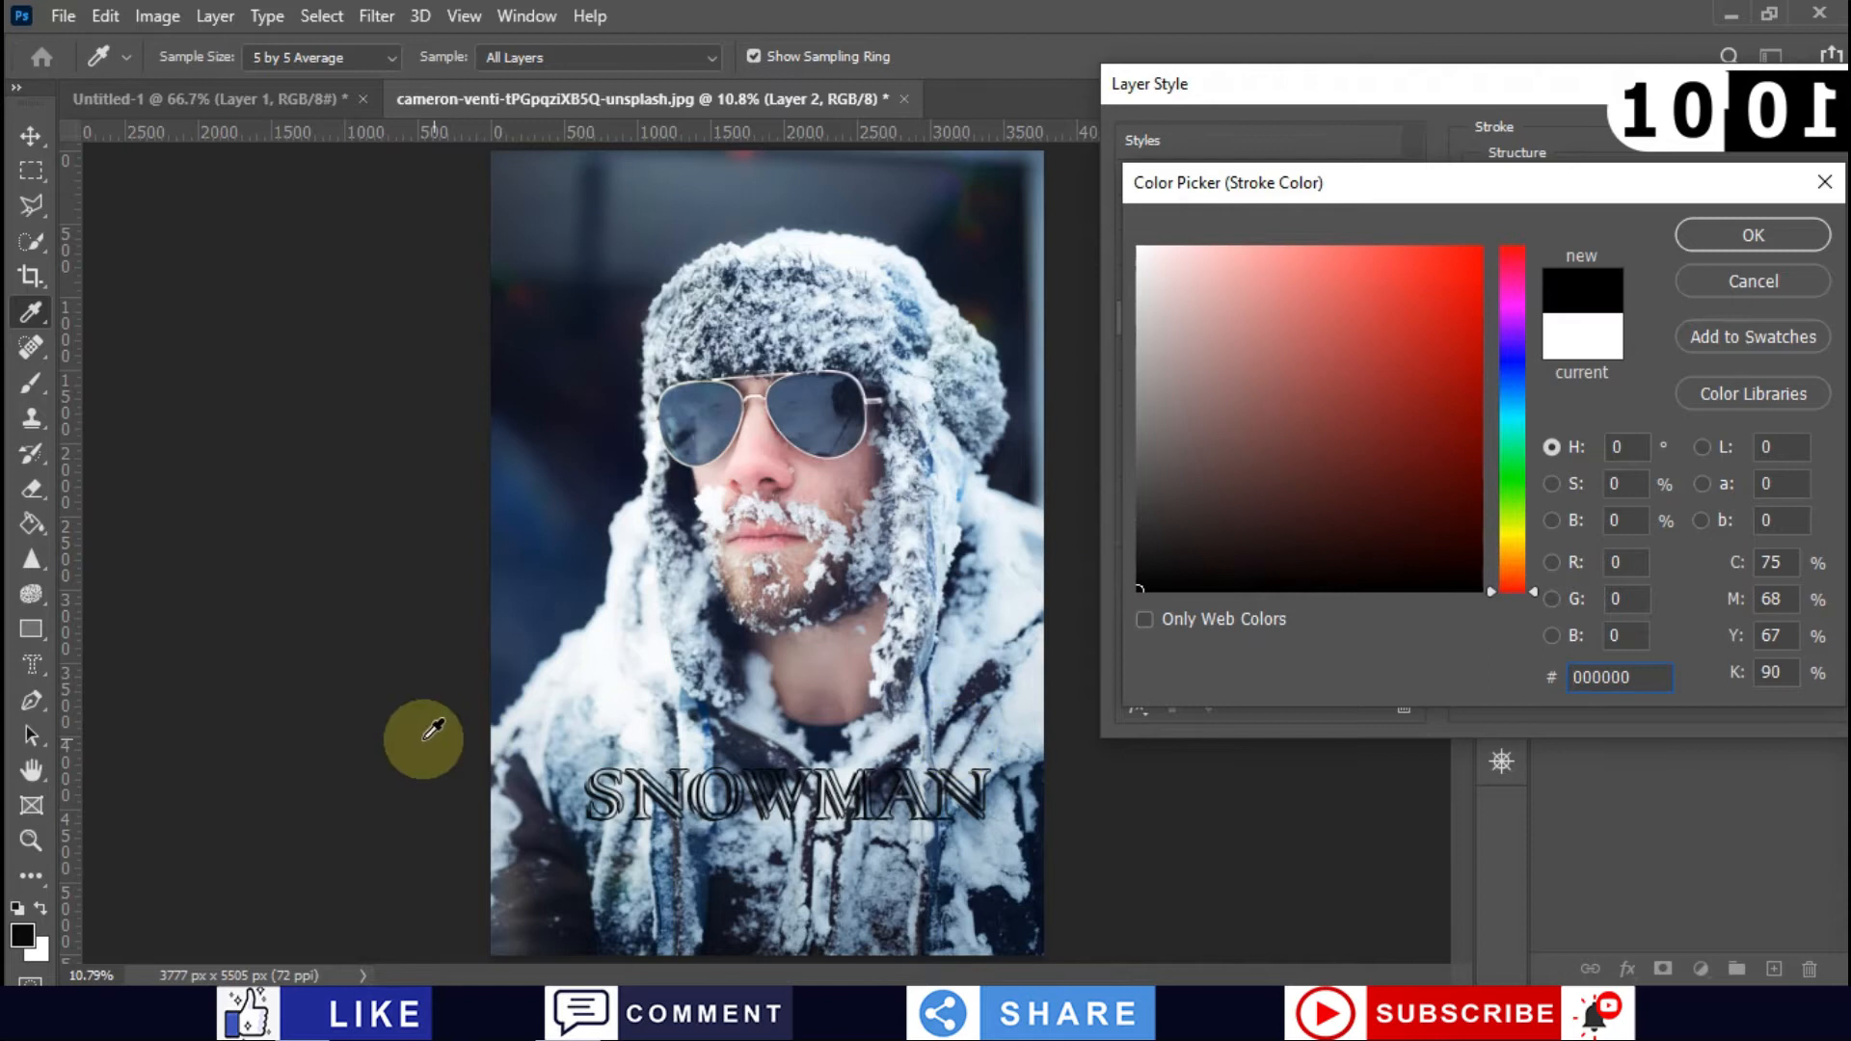
pyautogui.click(607, 668)
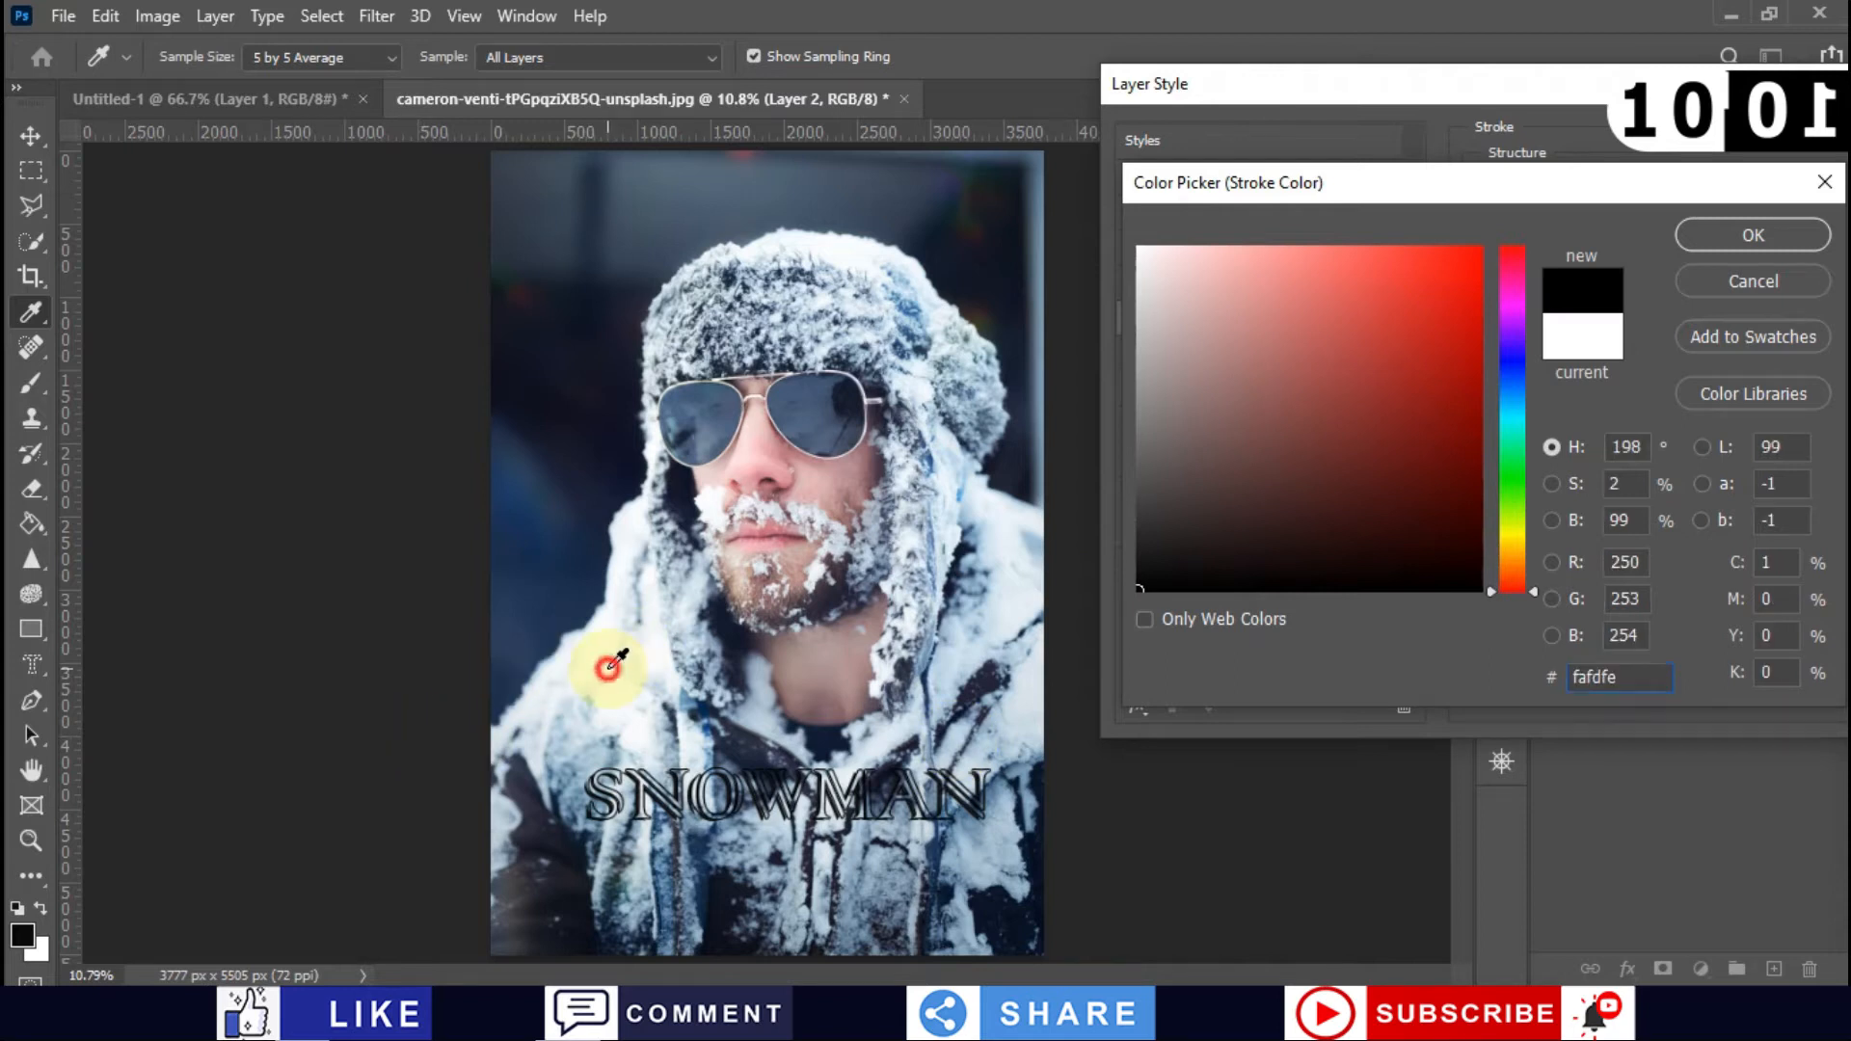
pyautogui.click(560, 897)
pyautogui.press('Return')
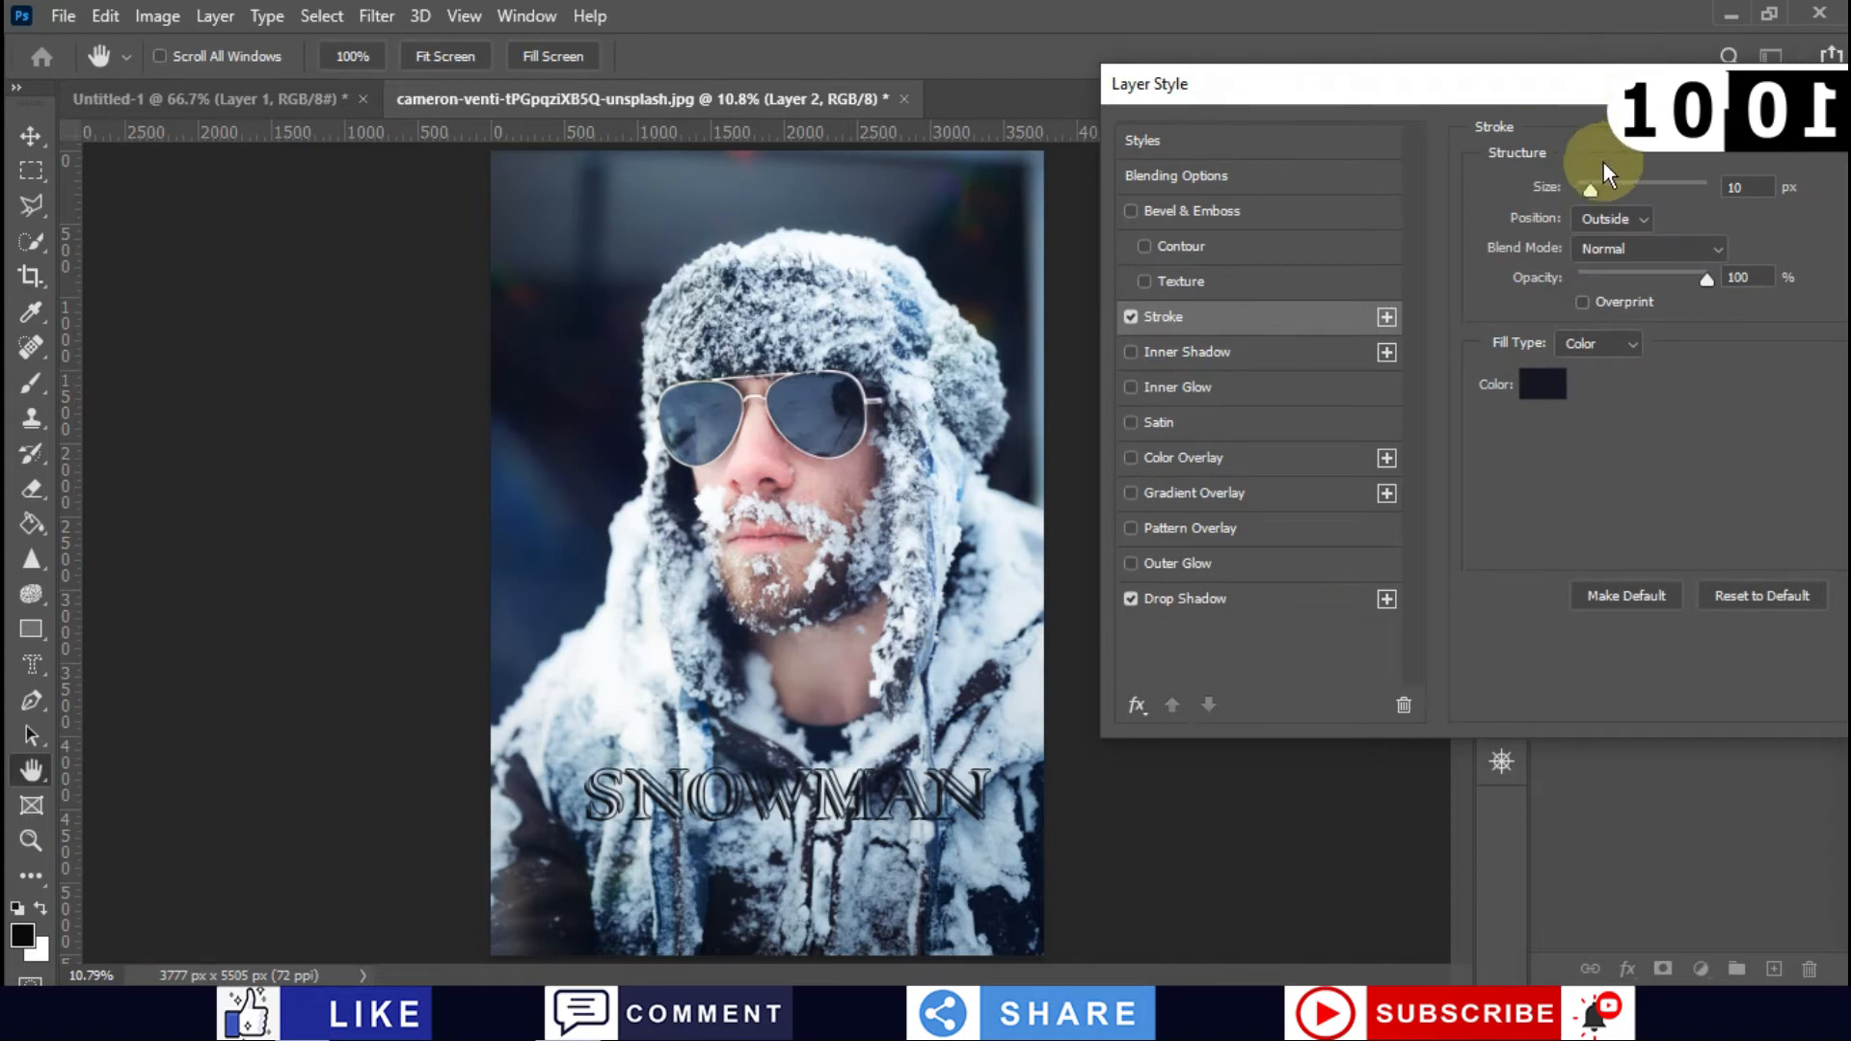
# Step: Set the stroke size to 9 px and apply the layer style
pyautogui.moveTo(1594, 183); pyautogui.dragTo(1596, 183)
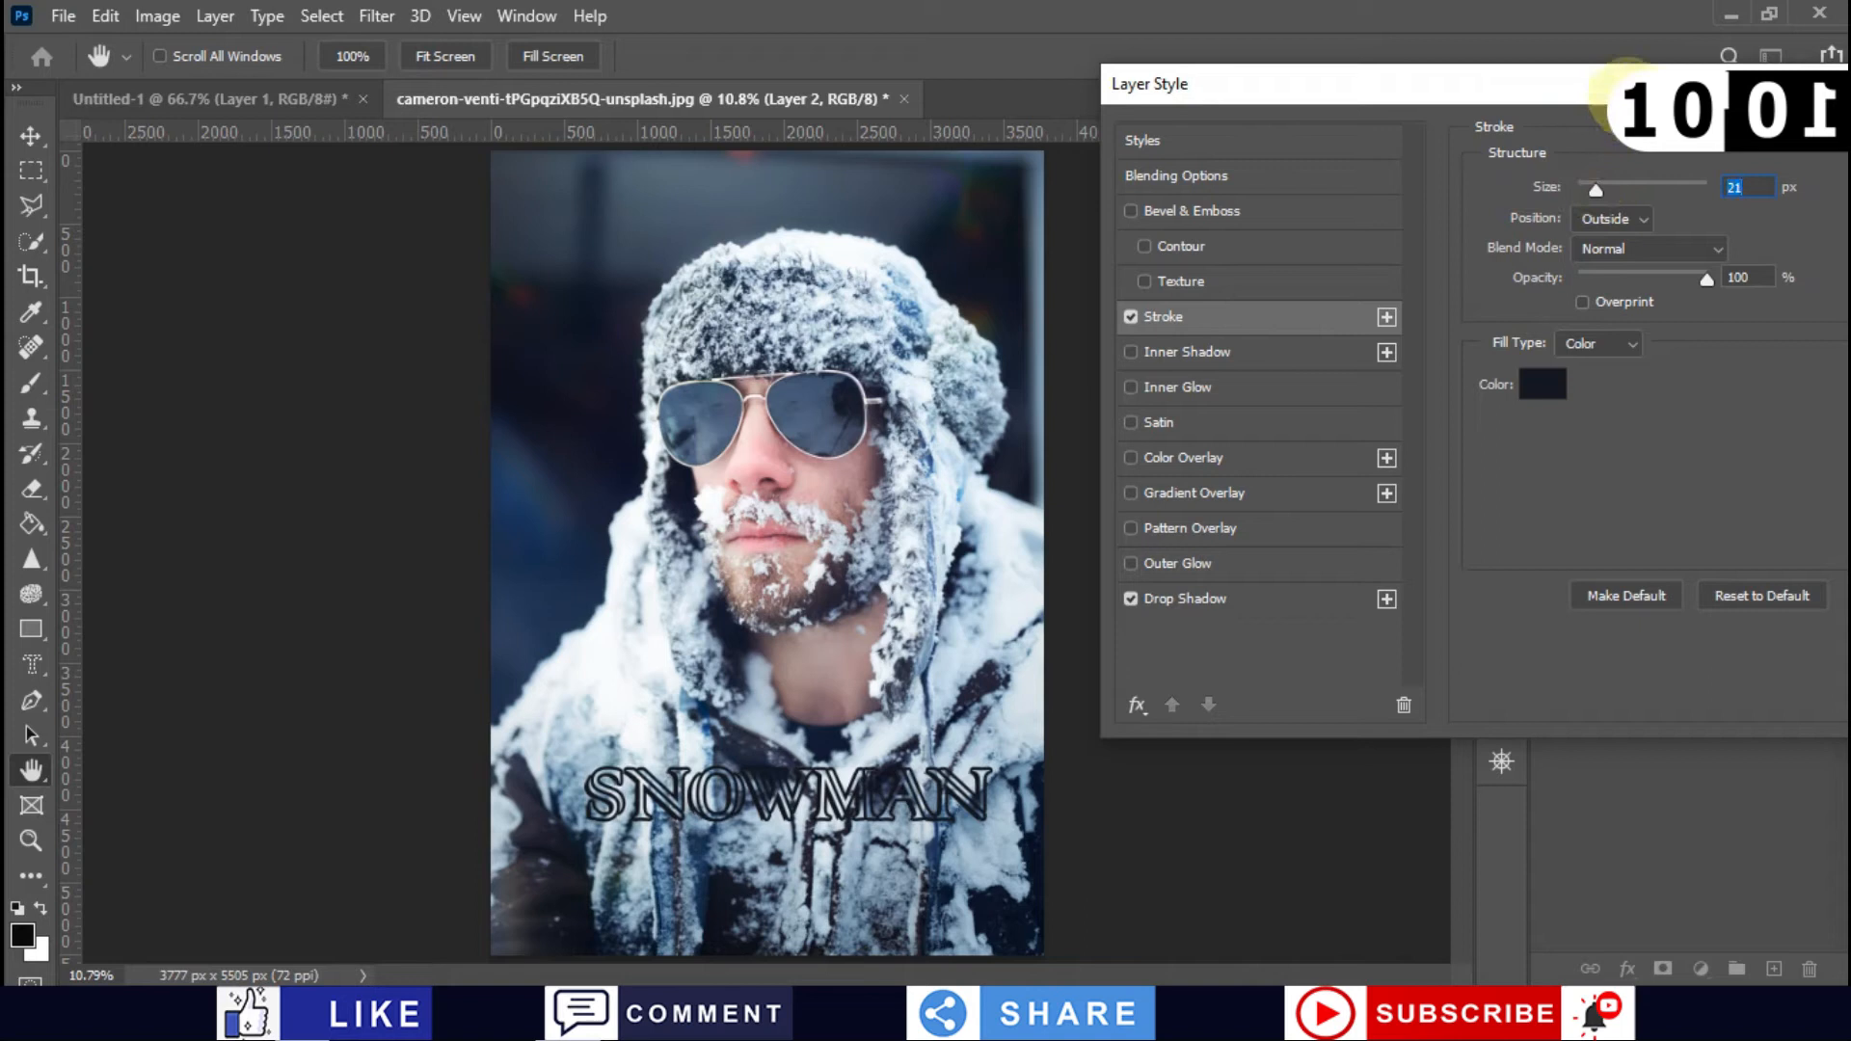
pyautogui.moveTo(1583, 94); pyautogui.dragTo(1269, 112)
pyautogui.moveTo(1242, 199); pyautogui.dragTo(1229, 201)
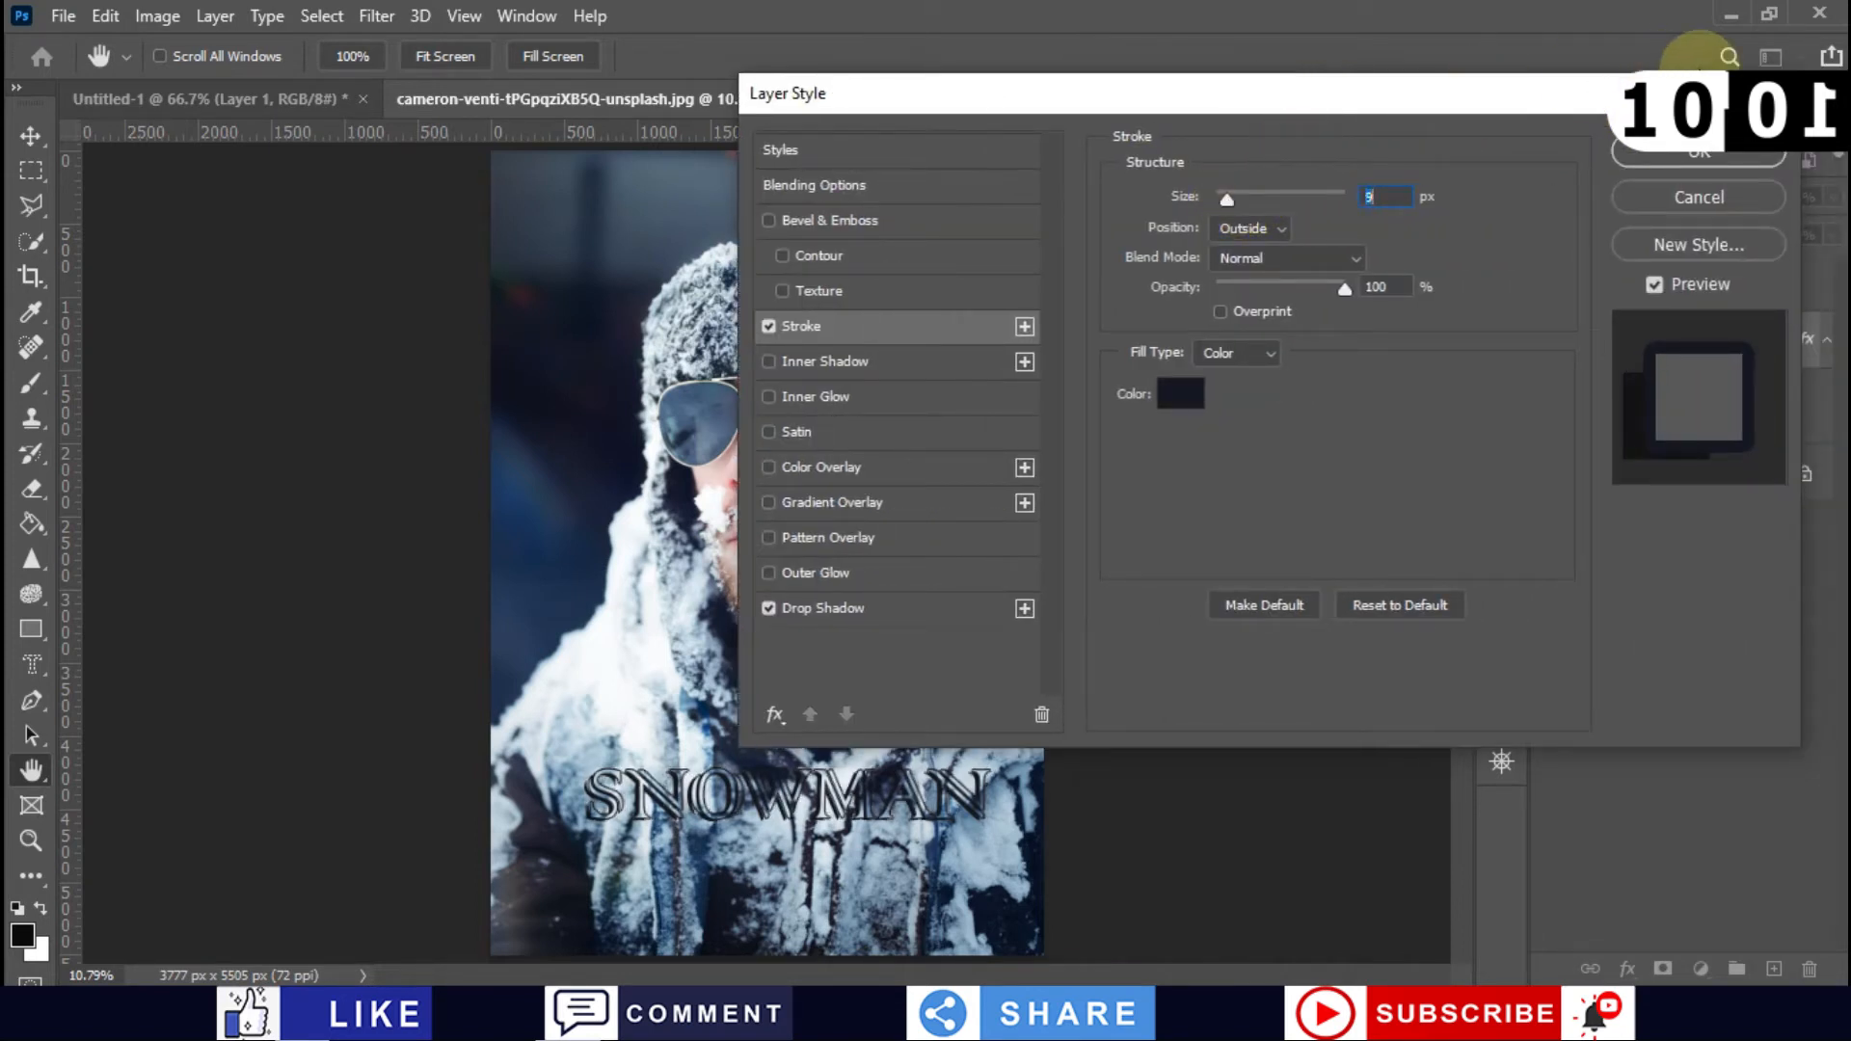
pyautogui.click(1714, 160)
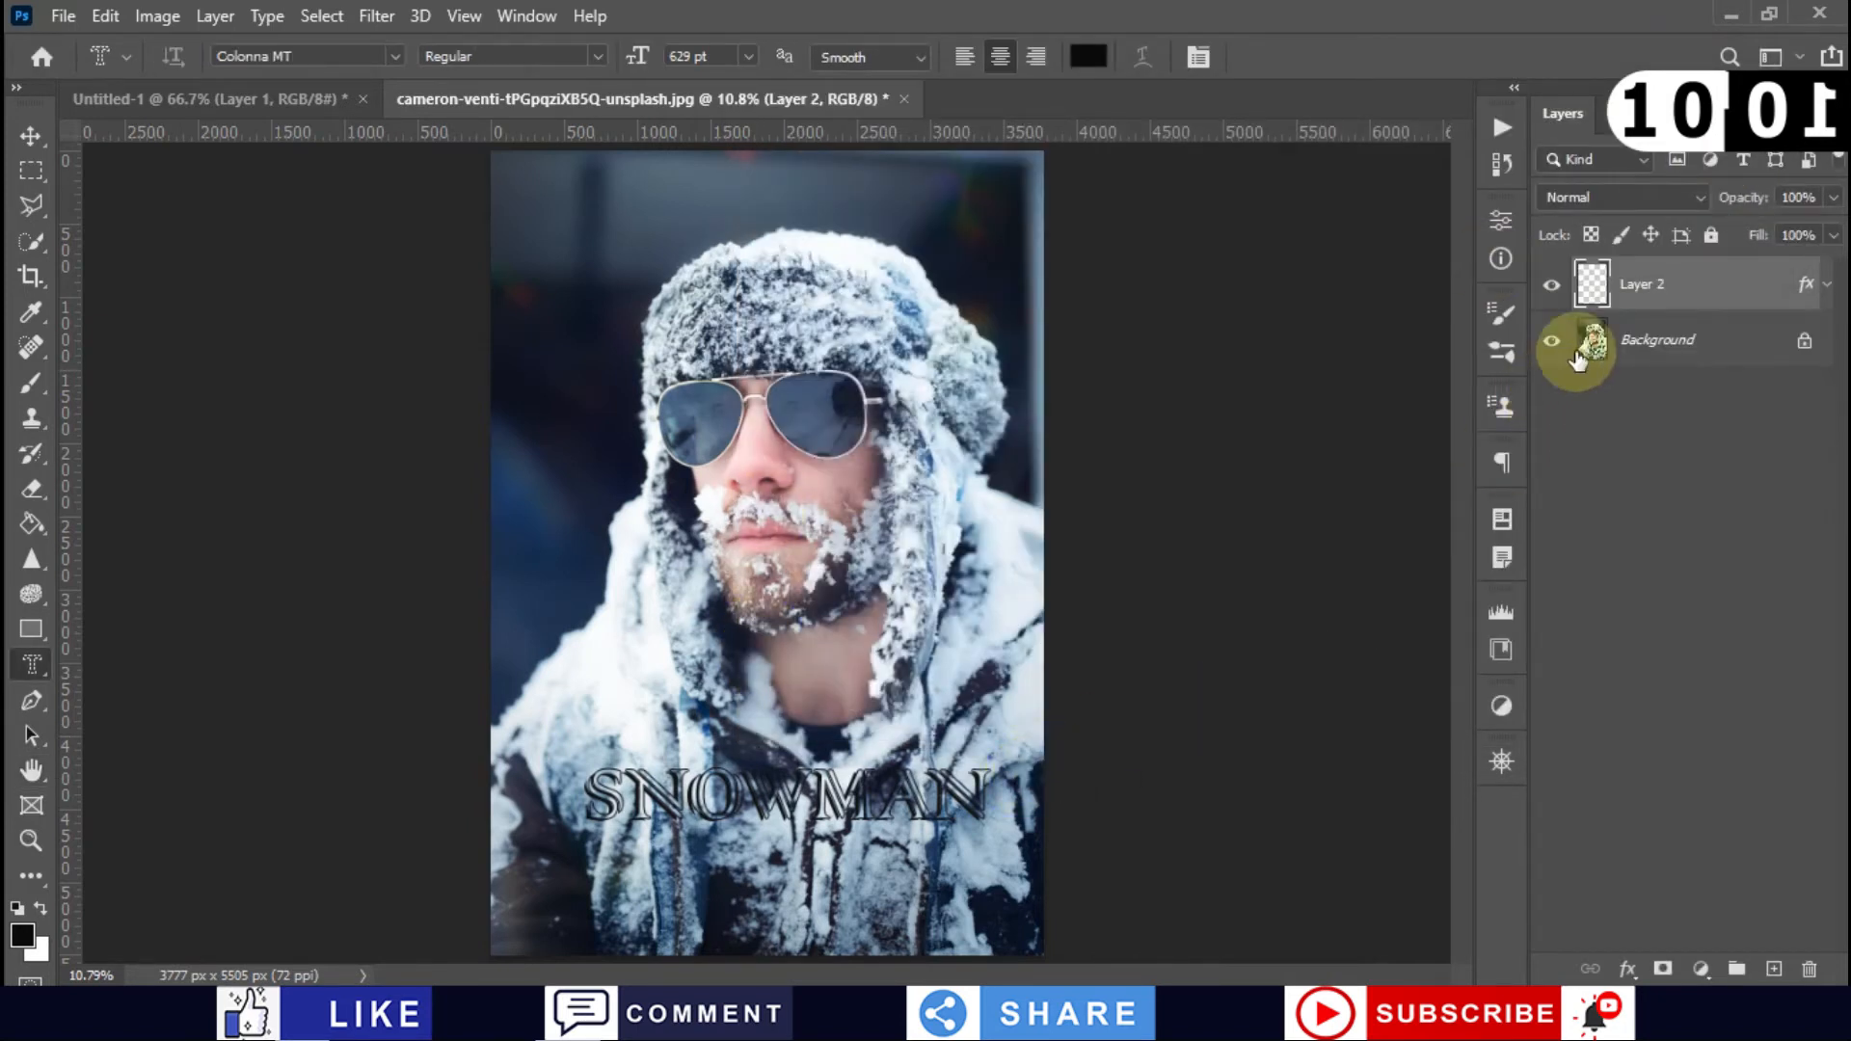
# Step: Compare the photo with Layer 2 hidden and shown, and examine the SNOWMAN lettering up close
pyautogui.click(1552, 288)
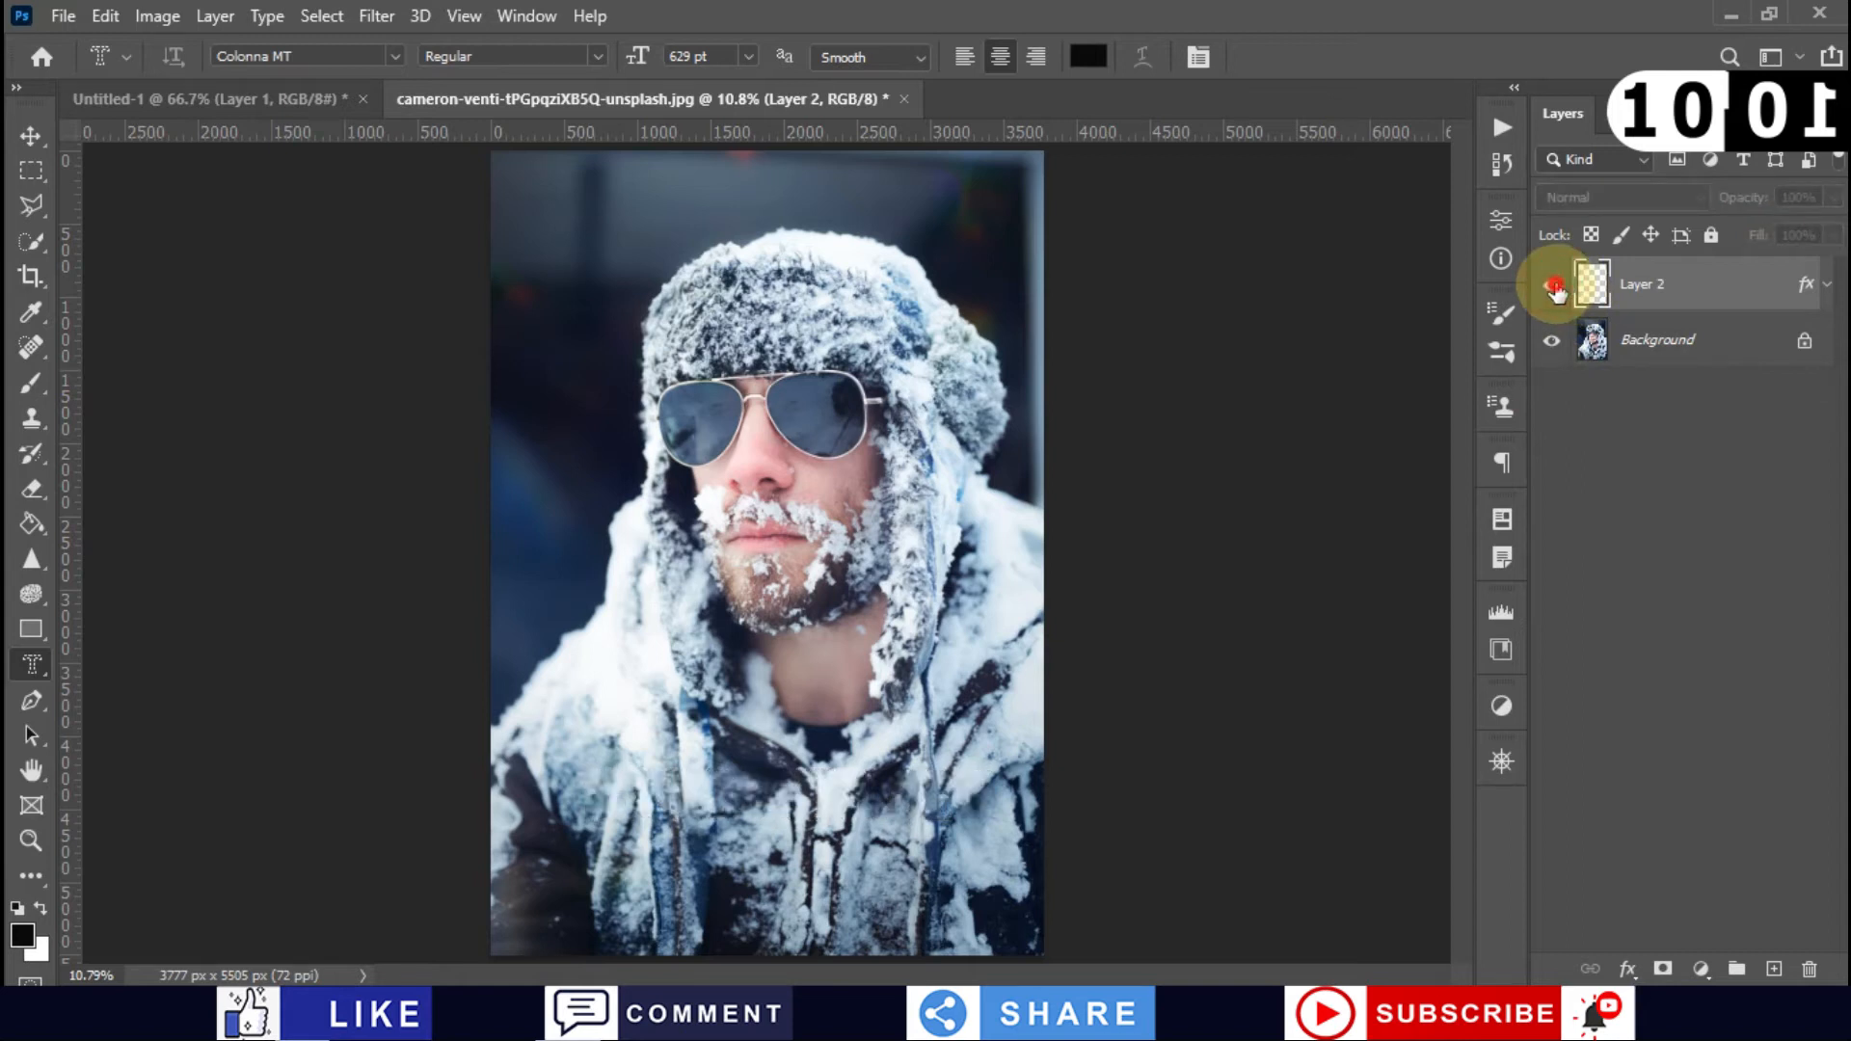
pyautogui.click(1553, 286)
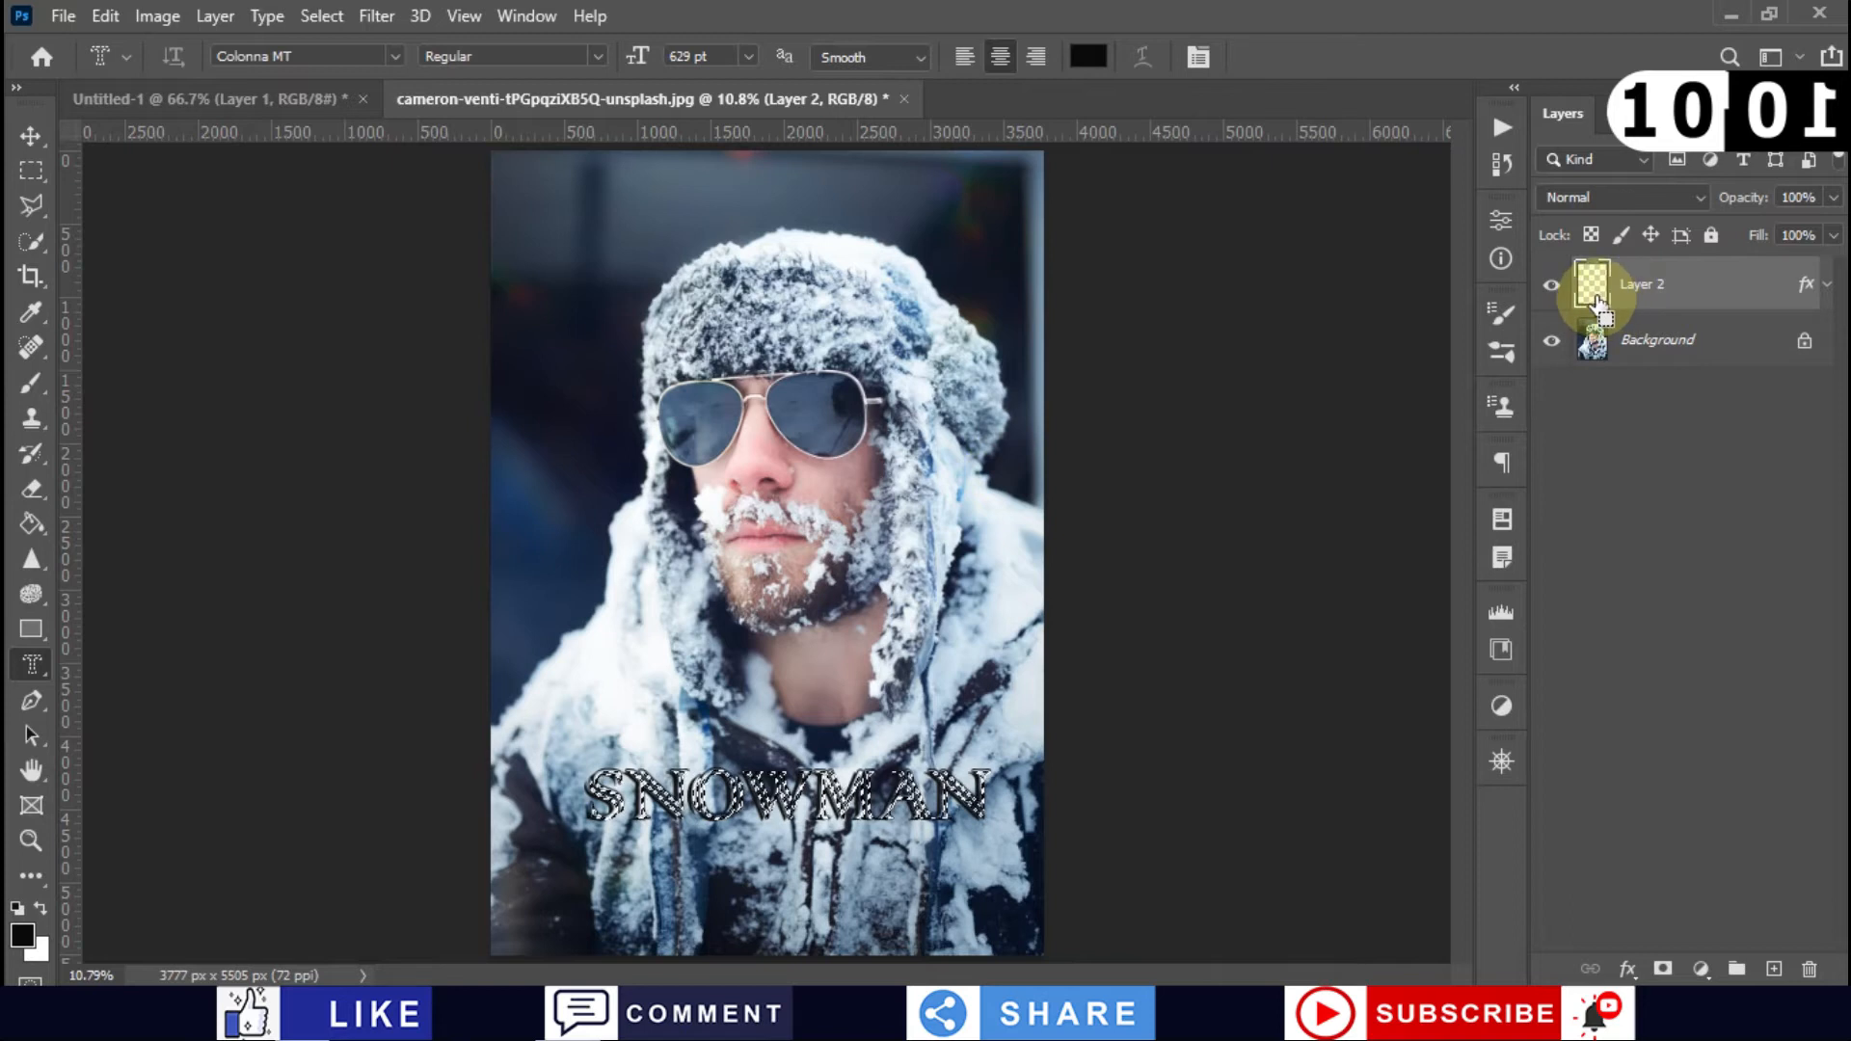
pyautogui.scroll(2, 795, 565)
pyautogui.scroll(-2, 797, 565)
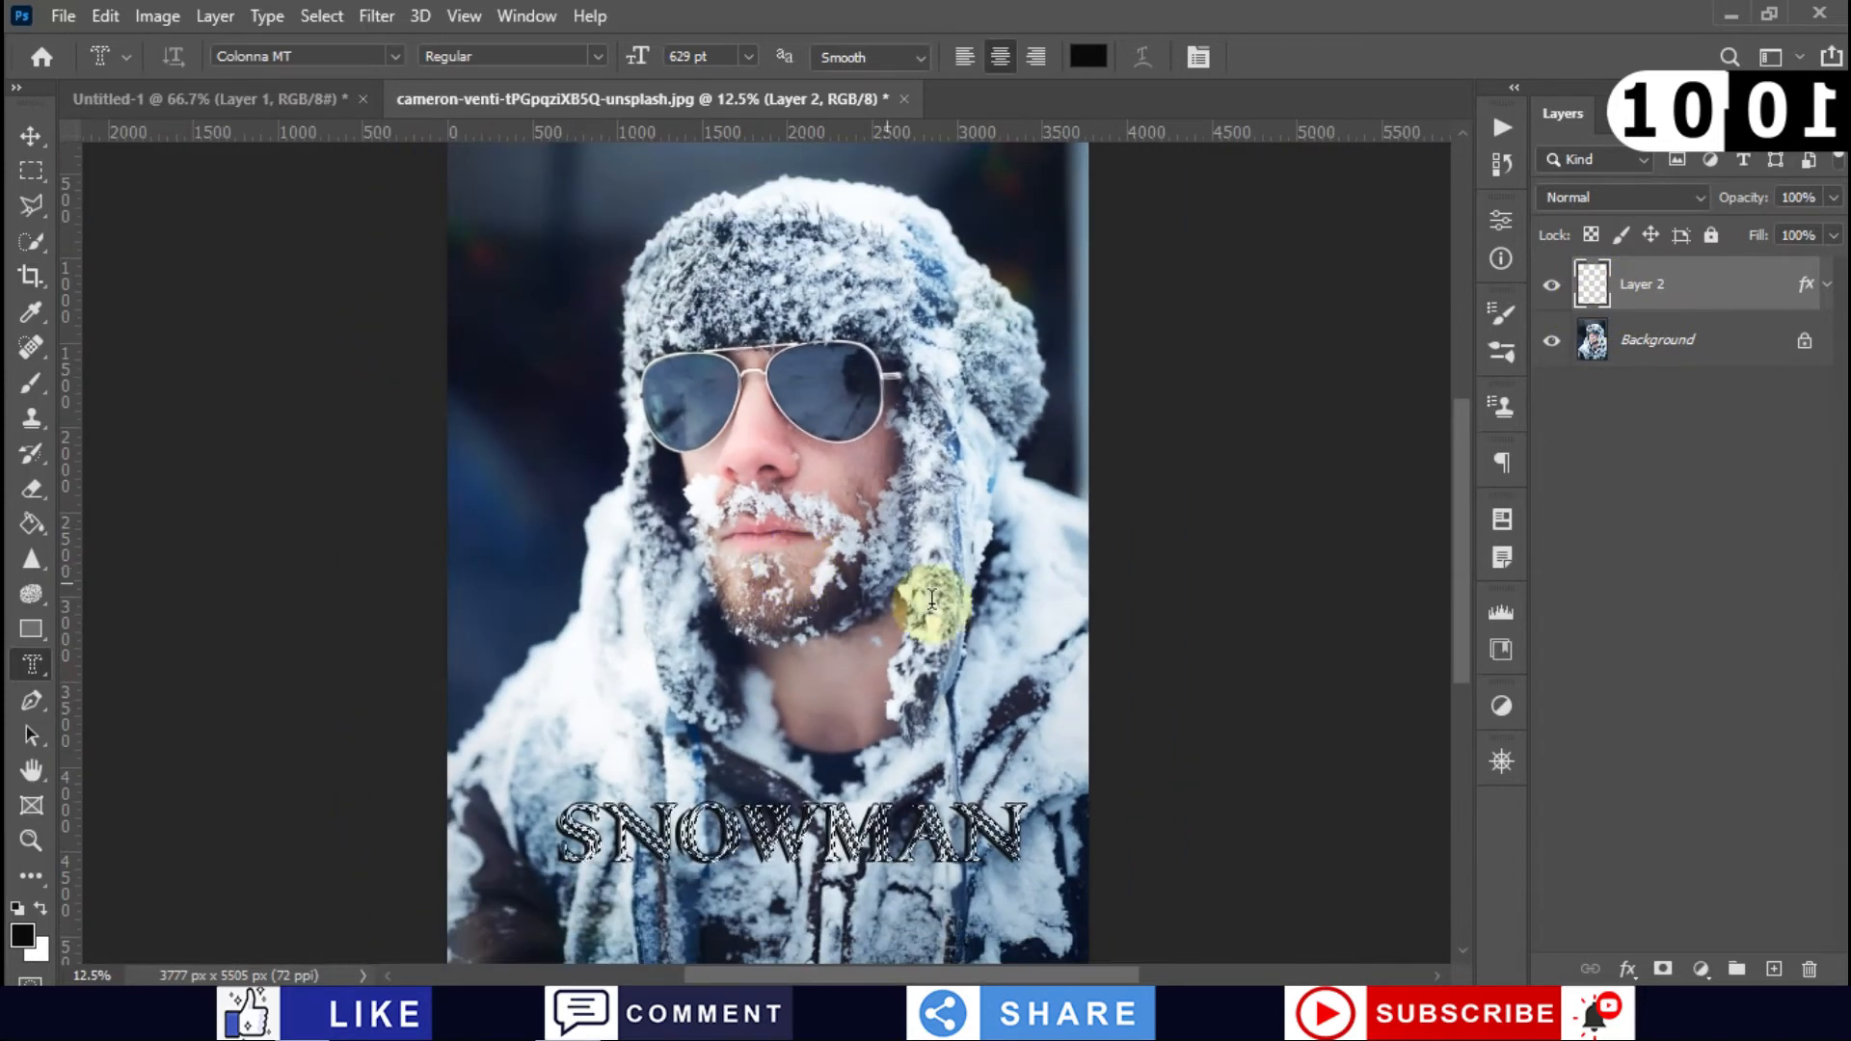
pyautogui.moveTo(1462, 517); pyautogui.dragTo(1456, 592)
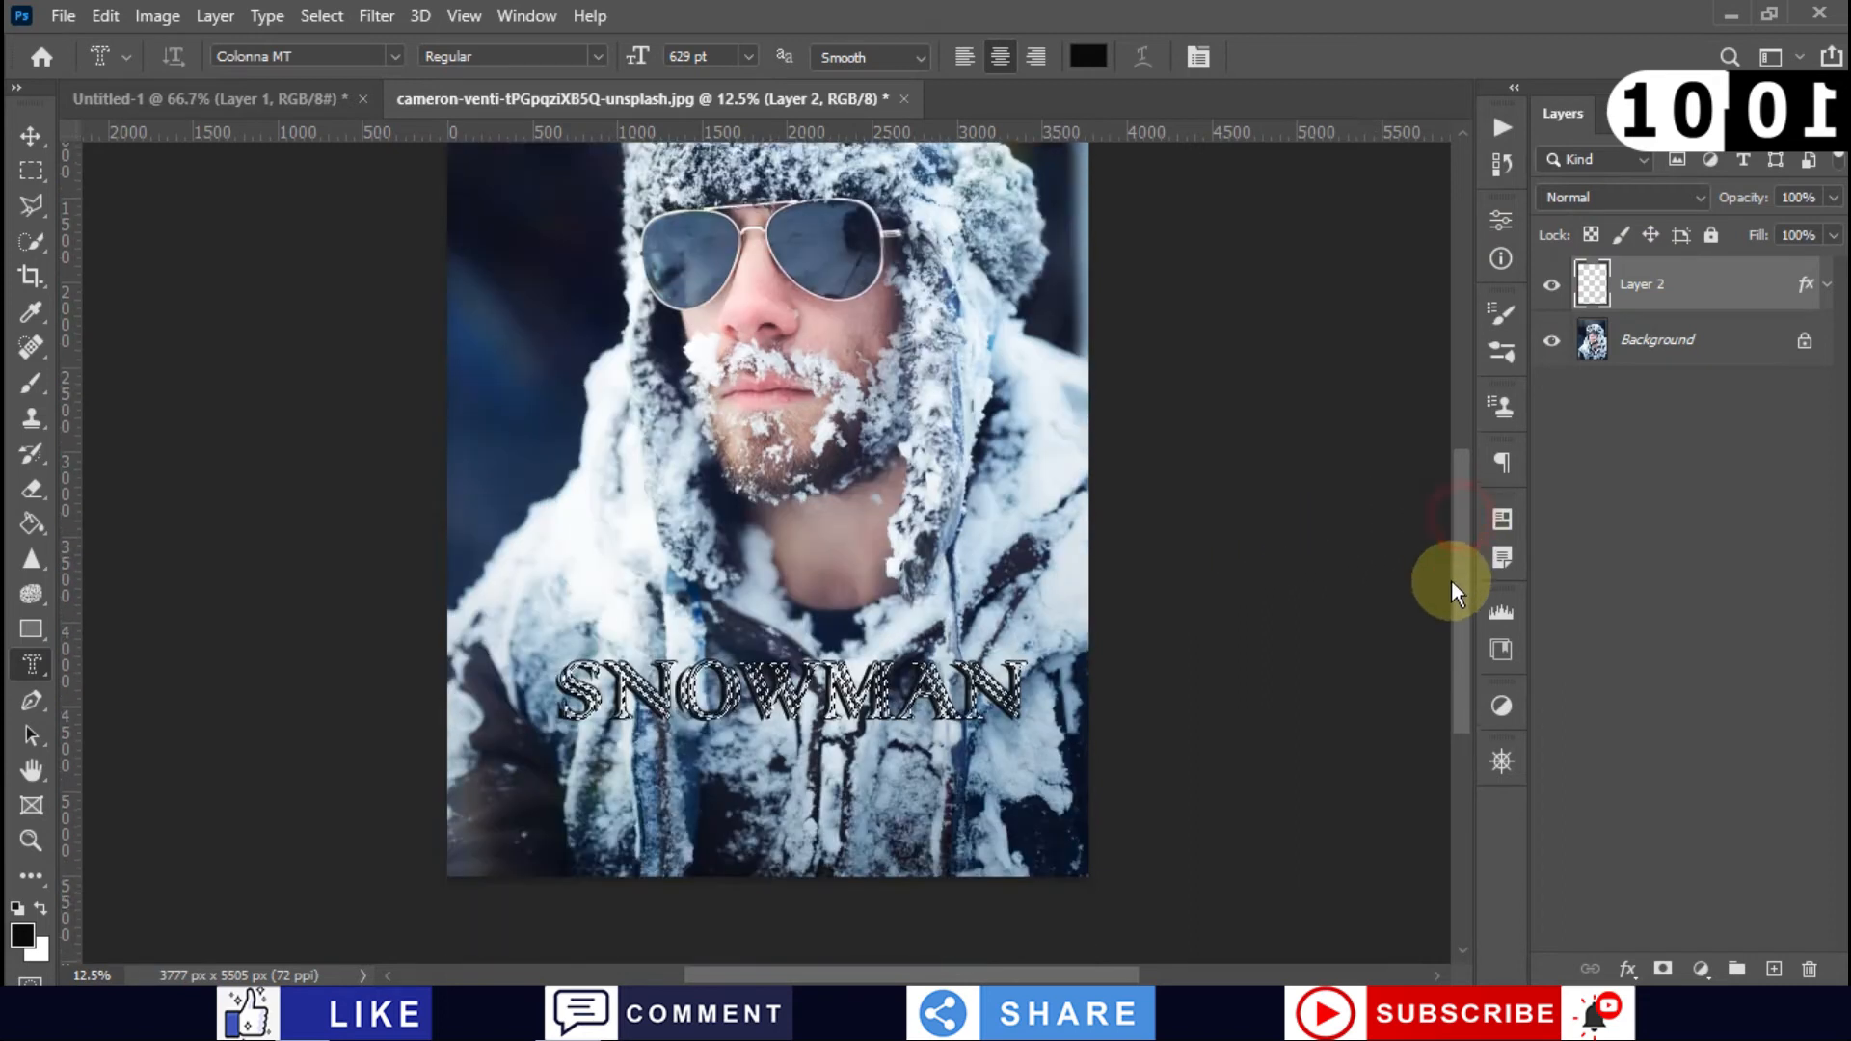
pyautogui.scroll(-1, 1447, 617)
pyautogui.scroll(1, 1445, 623)
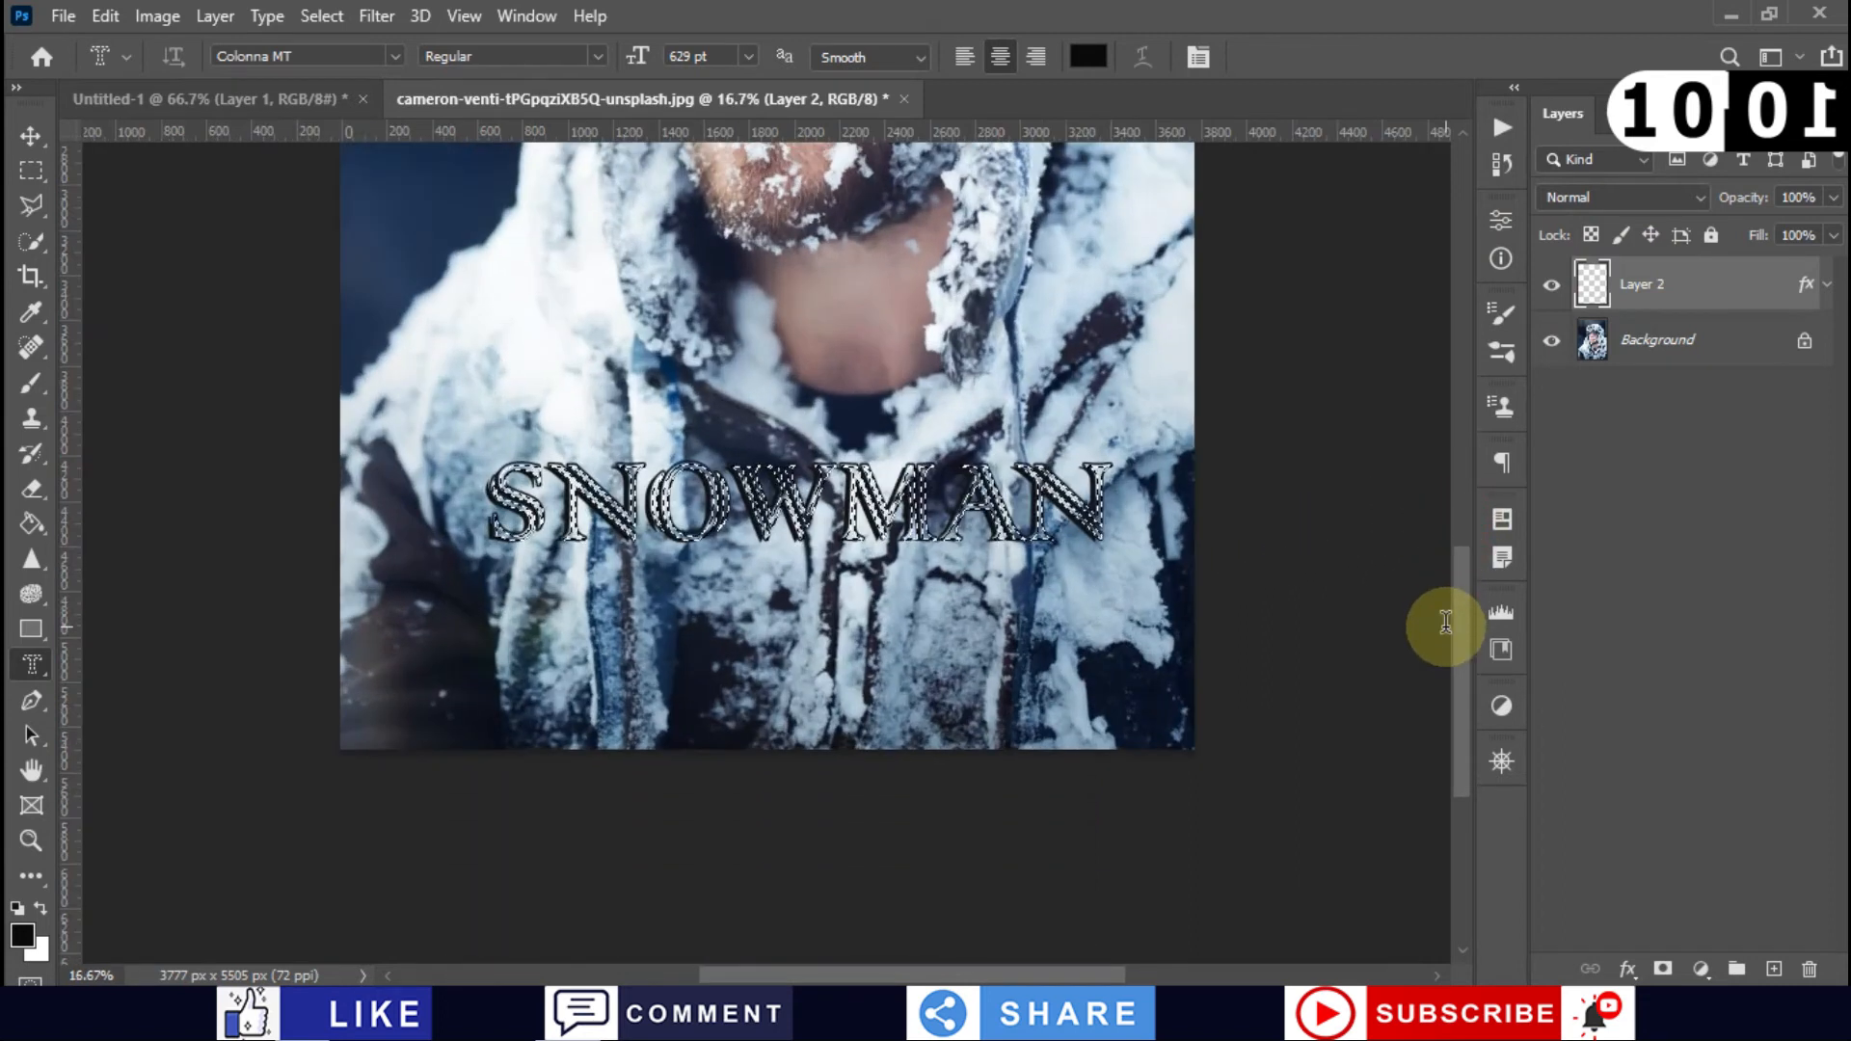
pyautogui.scroll(1, 1444, 623)
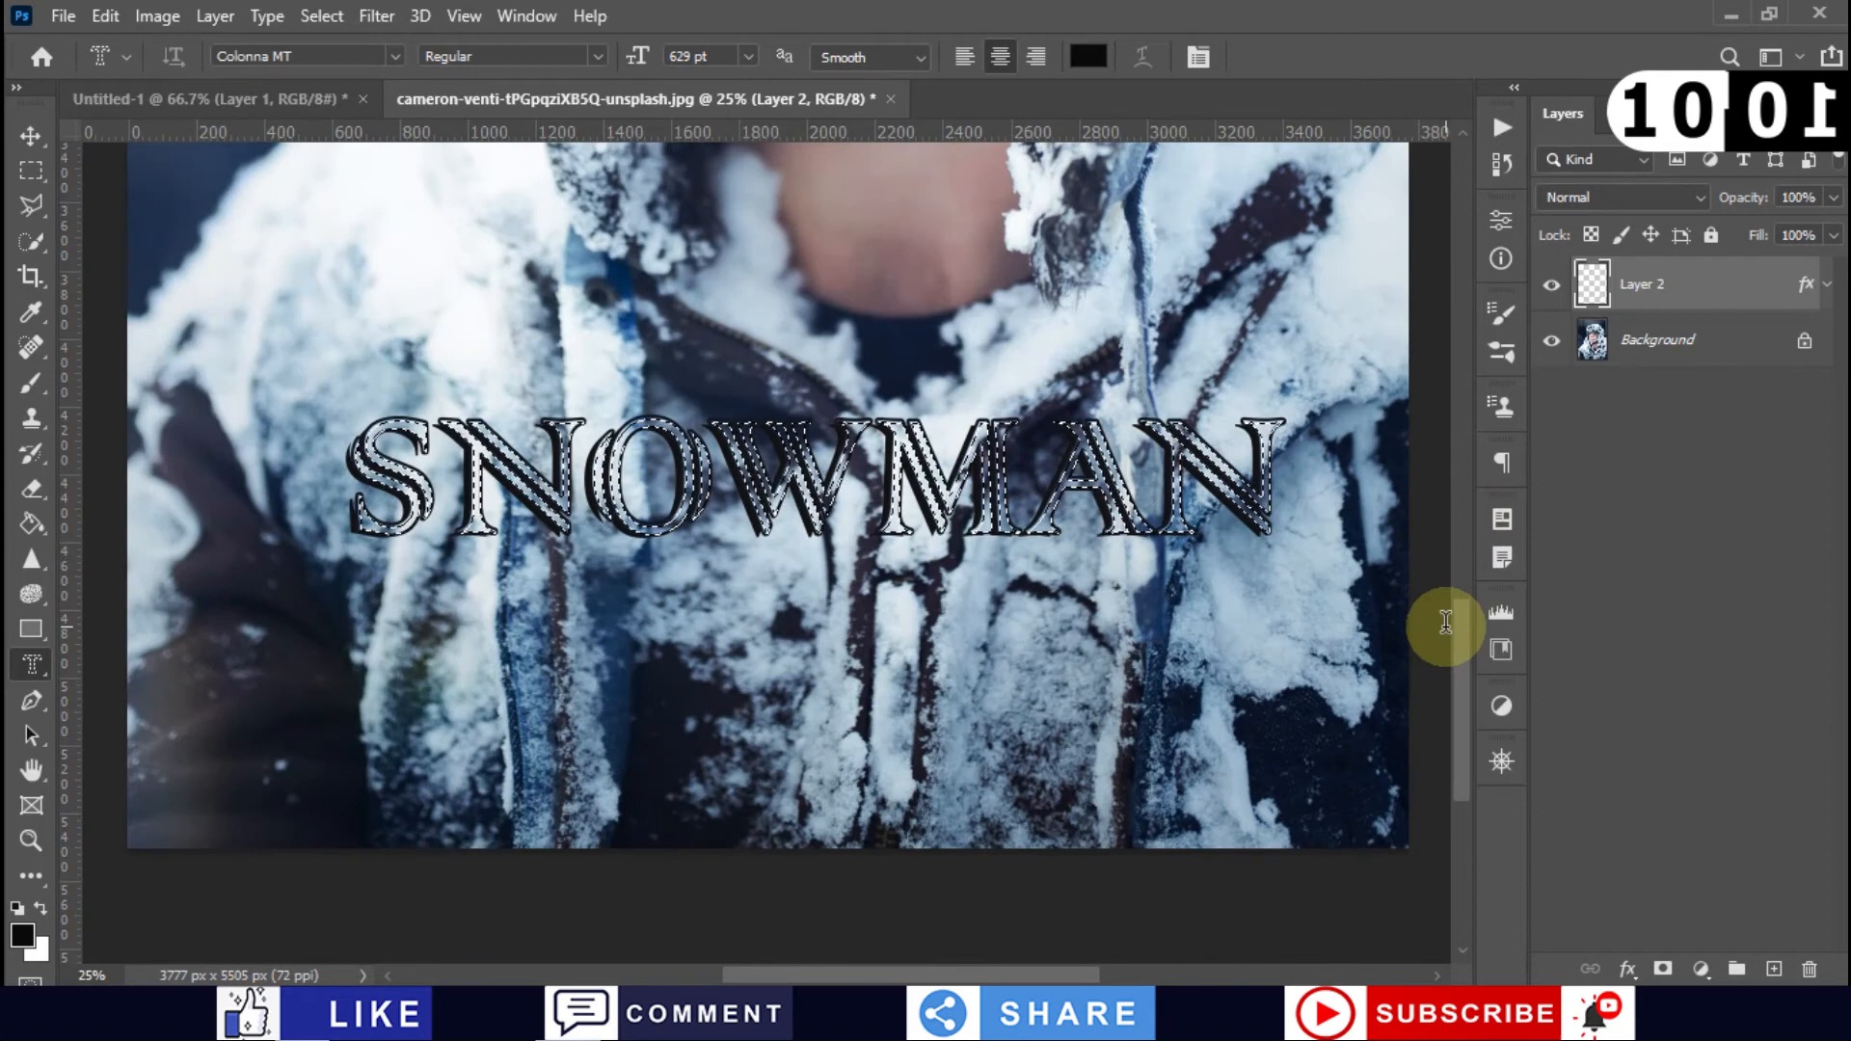
pyautogui.scroll(-2, 1447, 622)
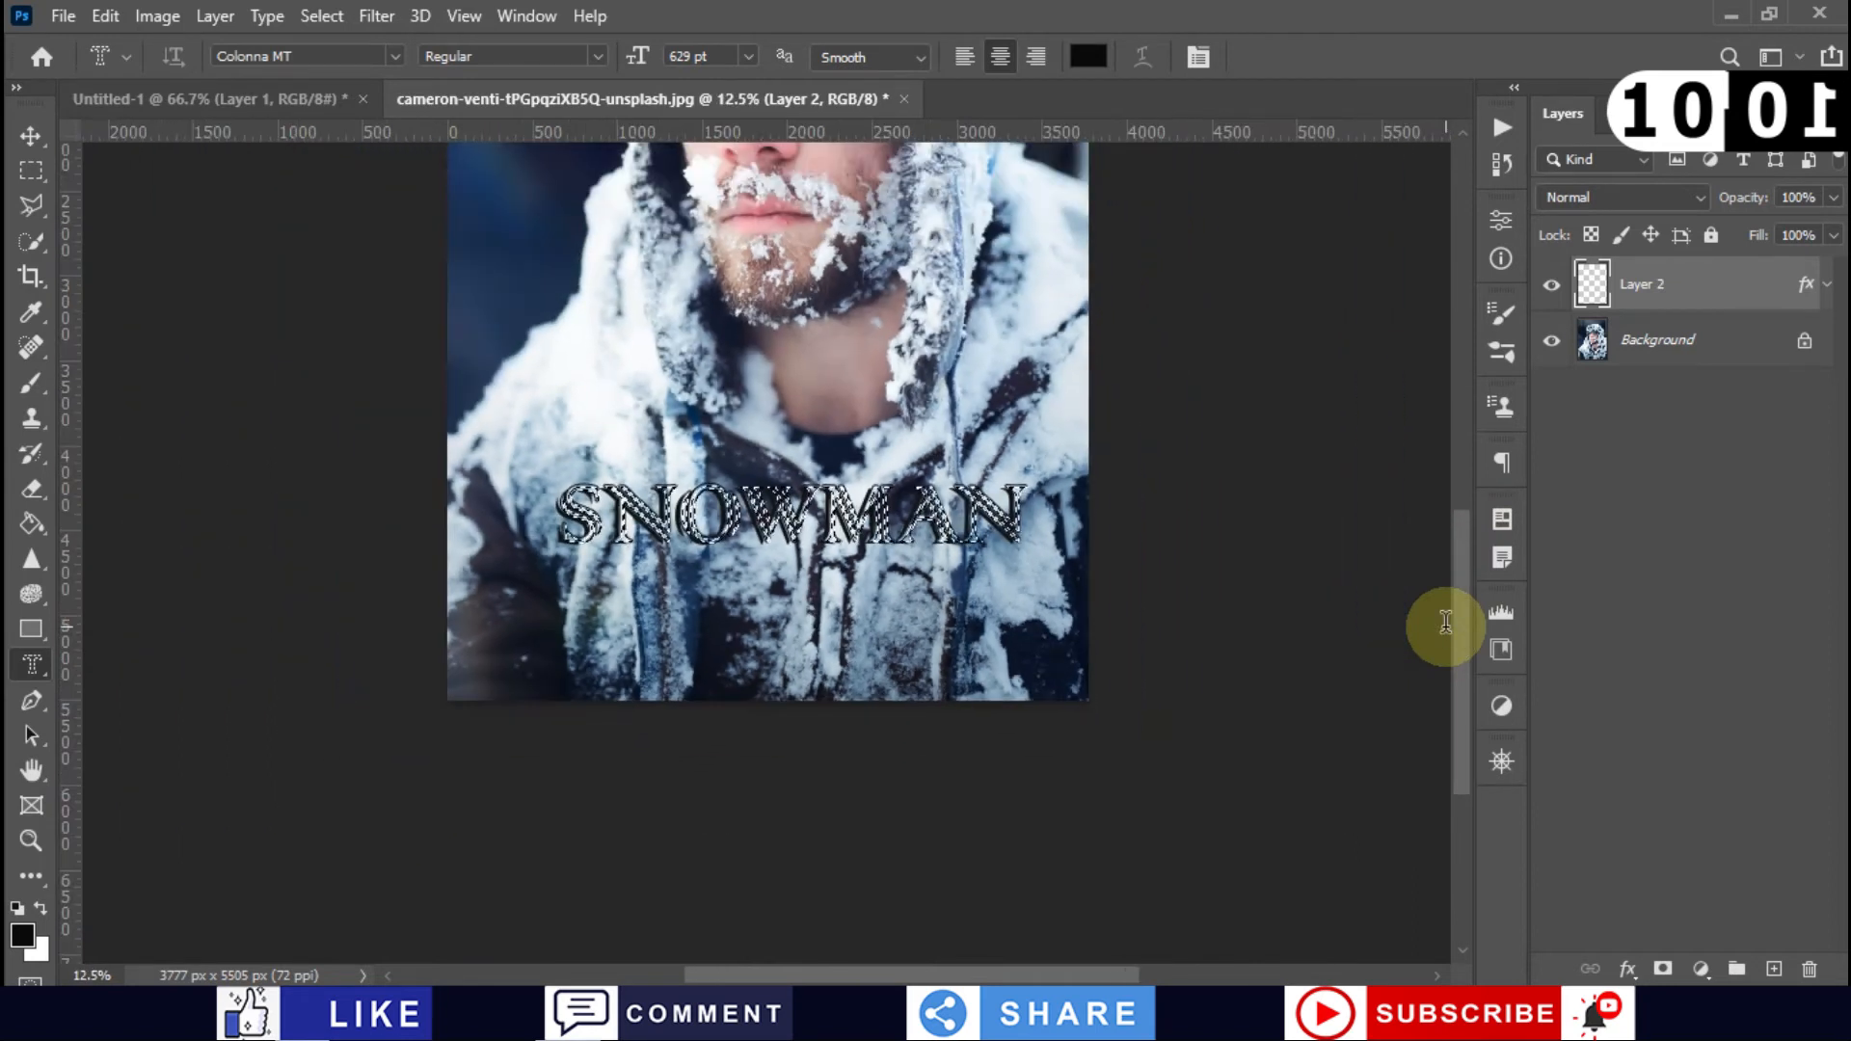
# Step: Make the Background layer active and load the lettering of Layer 2 as a selection
pyautogui.scroll(-1, 1446, 622)
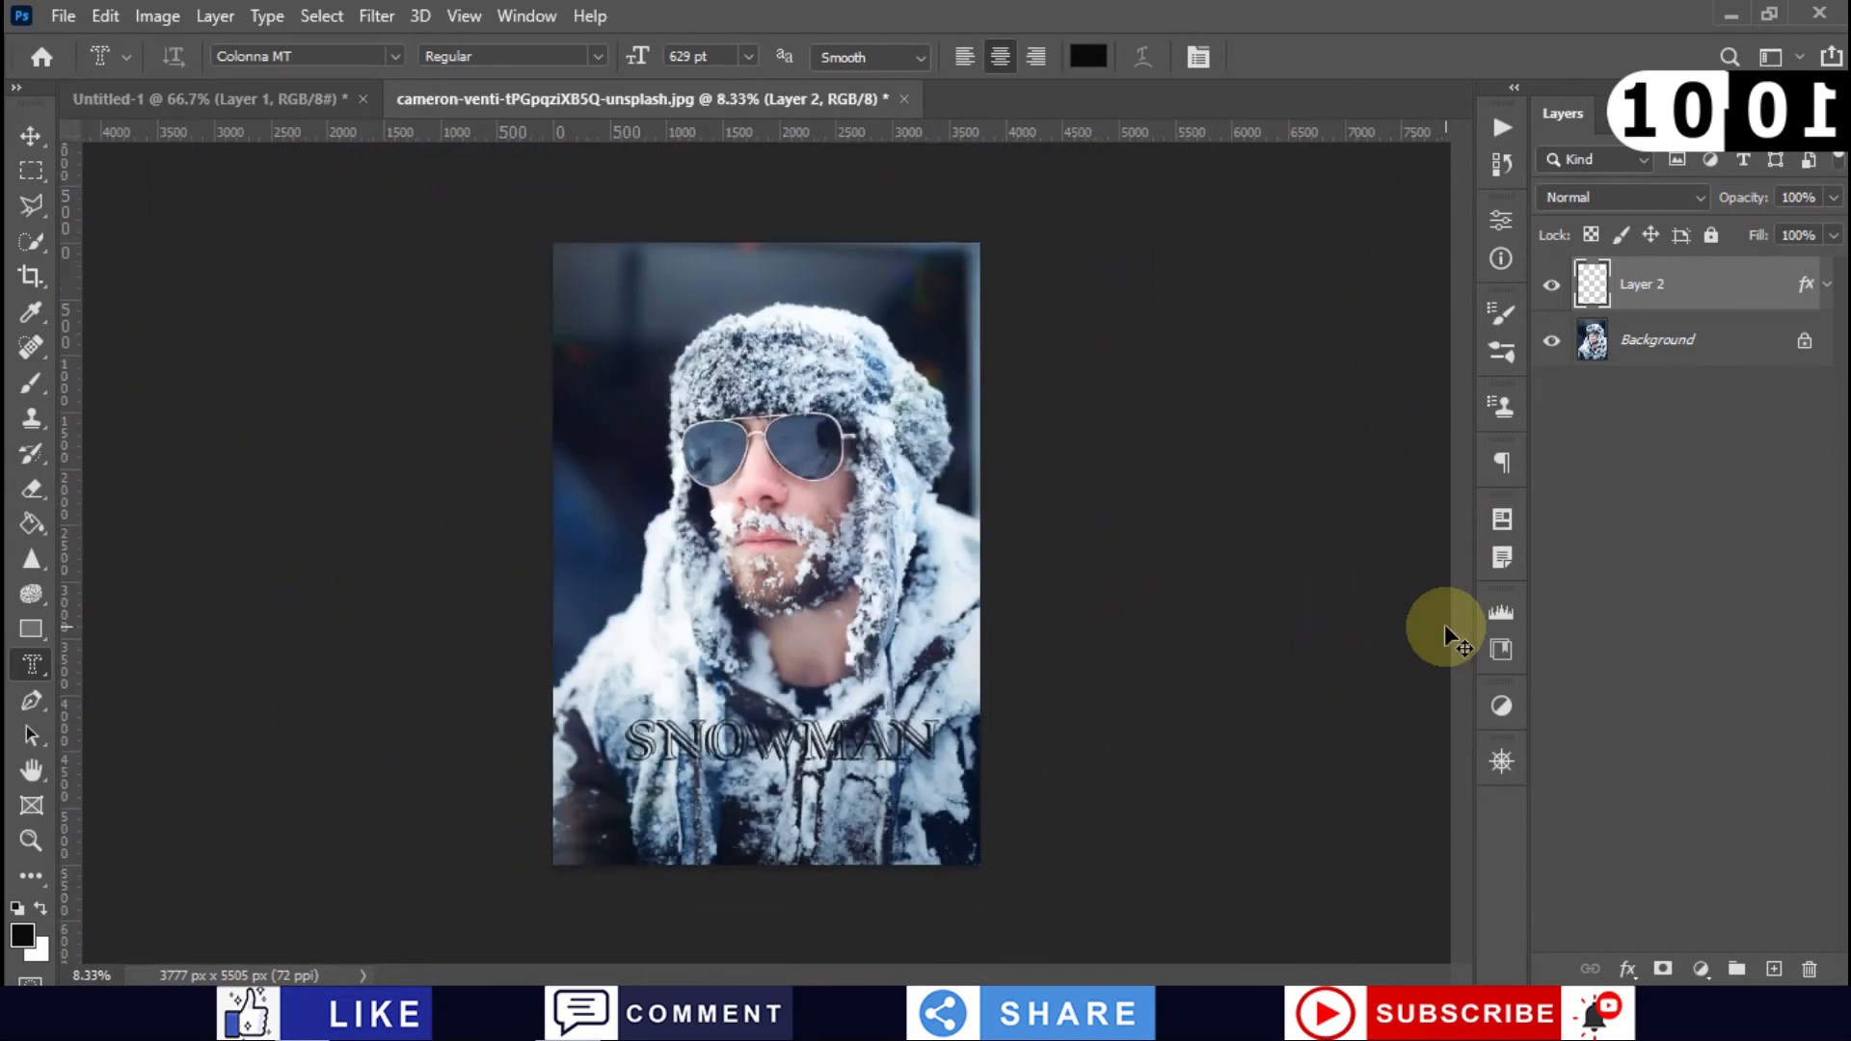
pyautogui.scroll(1, 1446, 632)
pyautogui.scroll(1, 1446, 627)
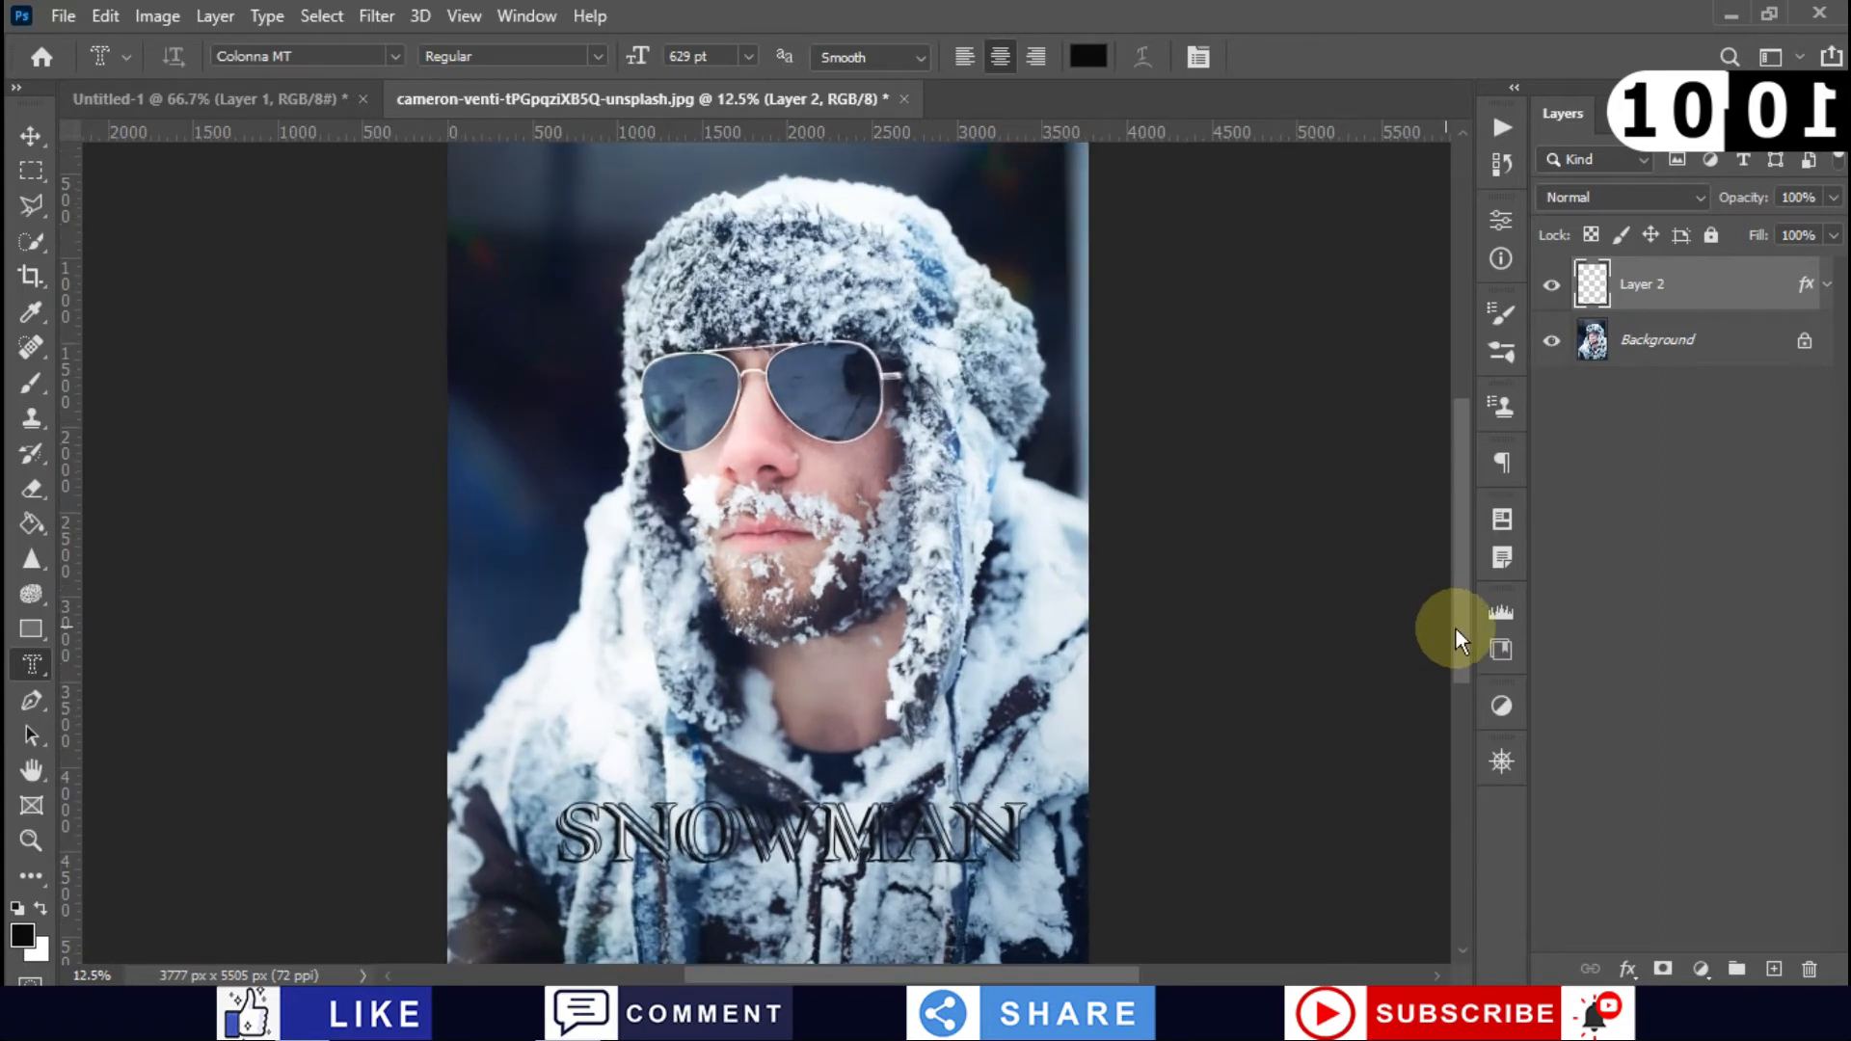
pyautogui.click(1690, 357)
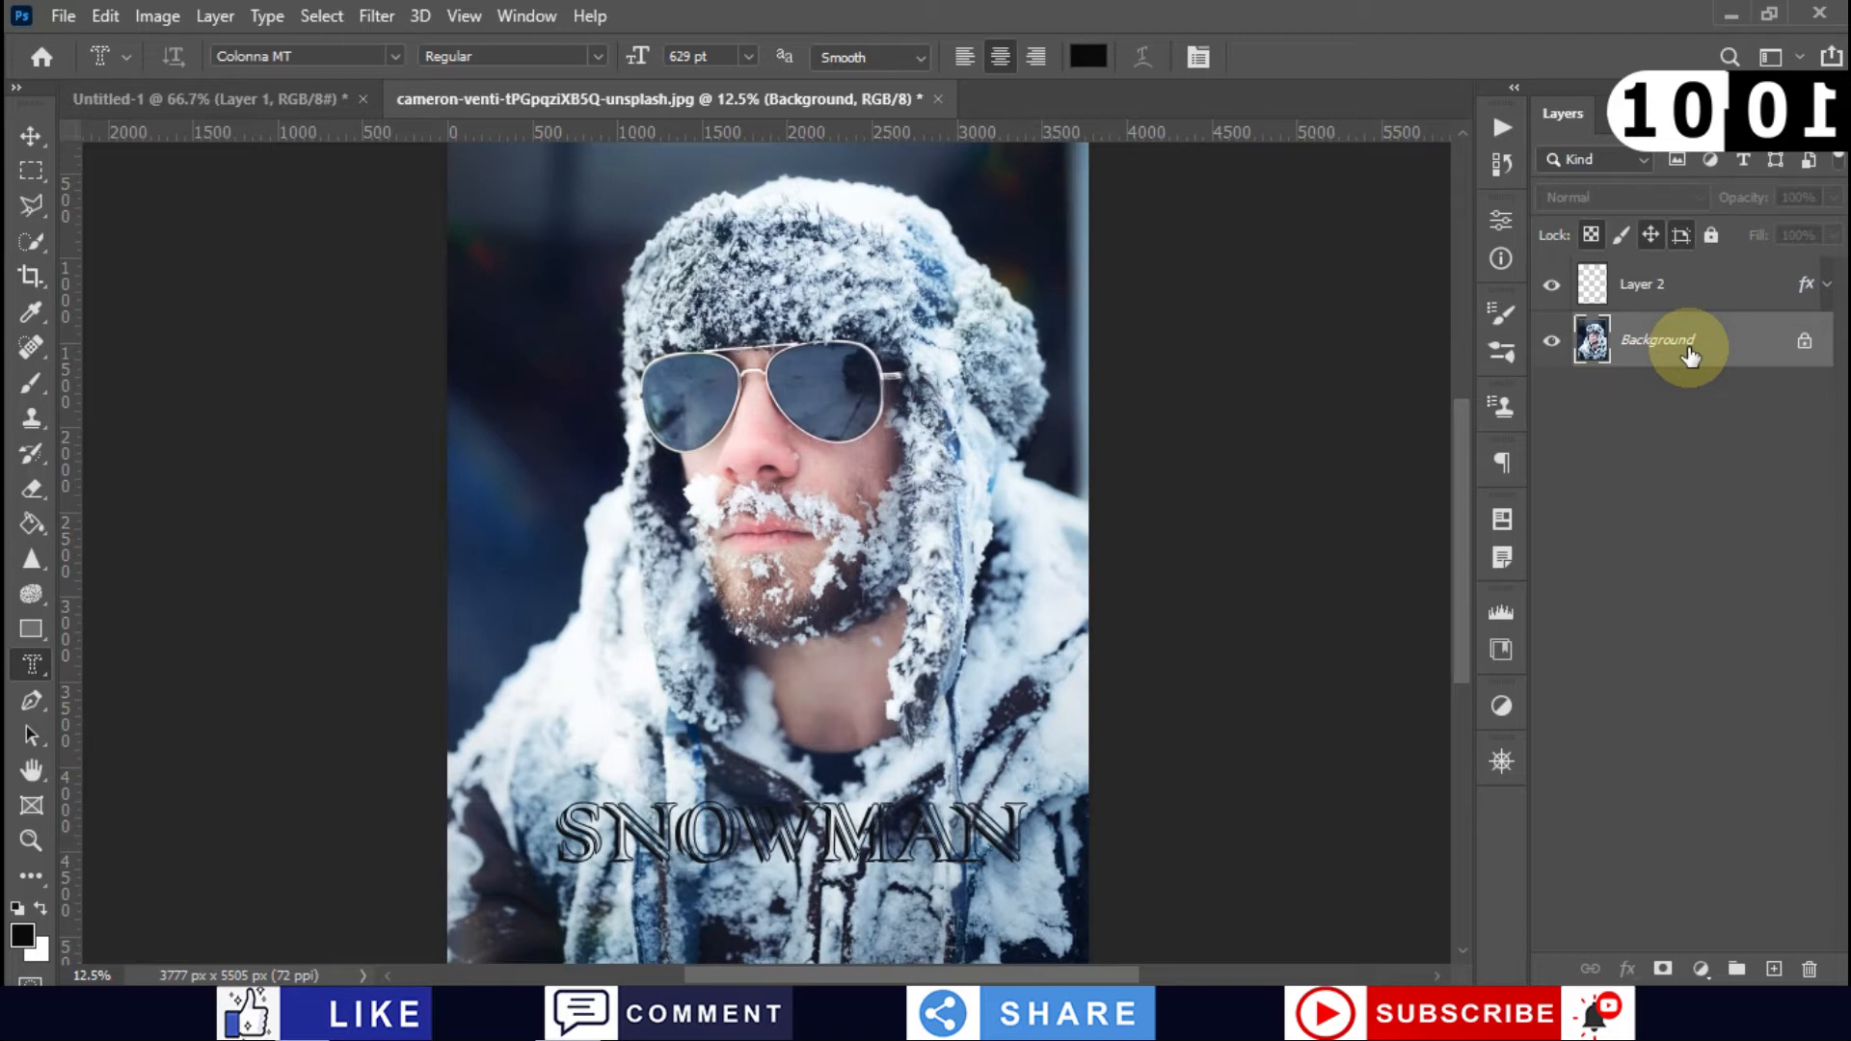
pyautogui.keyDown('ctrl'); pyautogui.click(1592, 282); pyautogui.keyUp('ctrl')
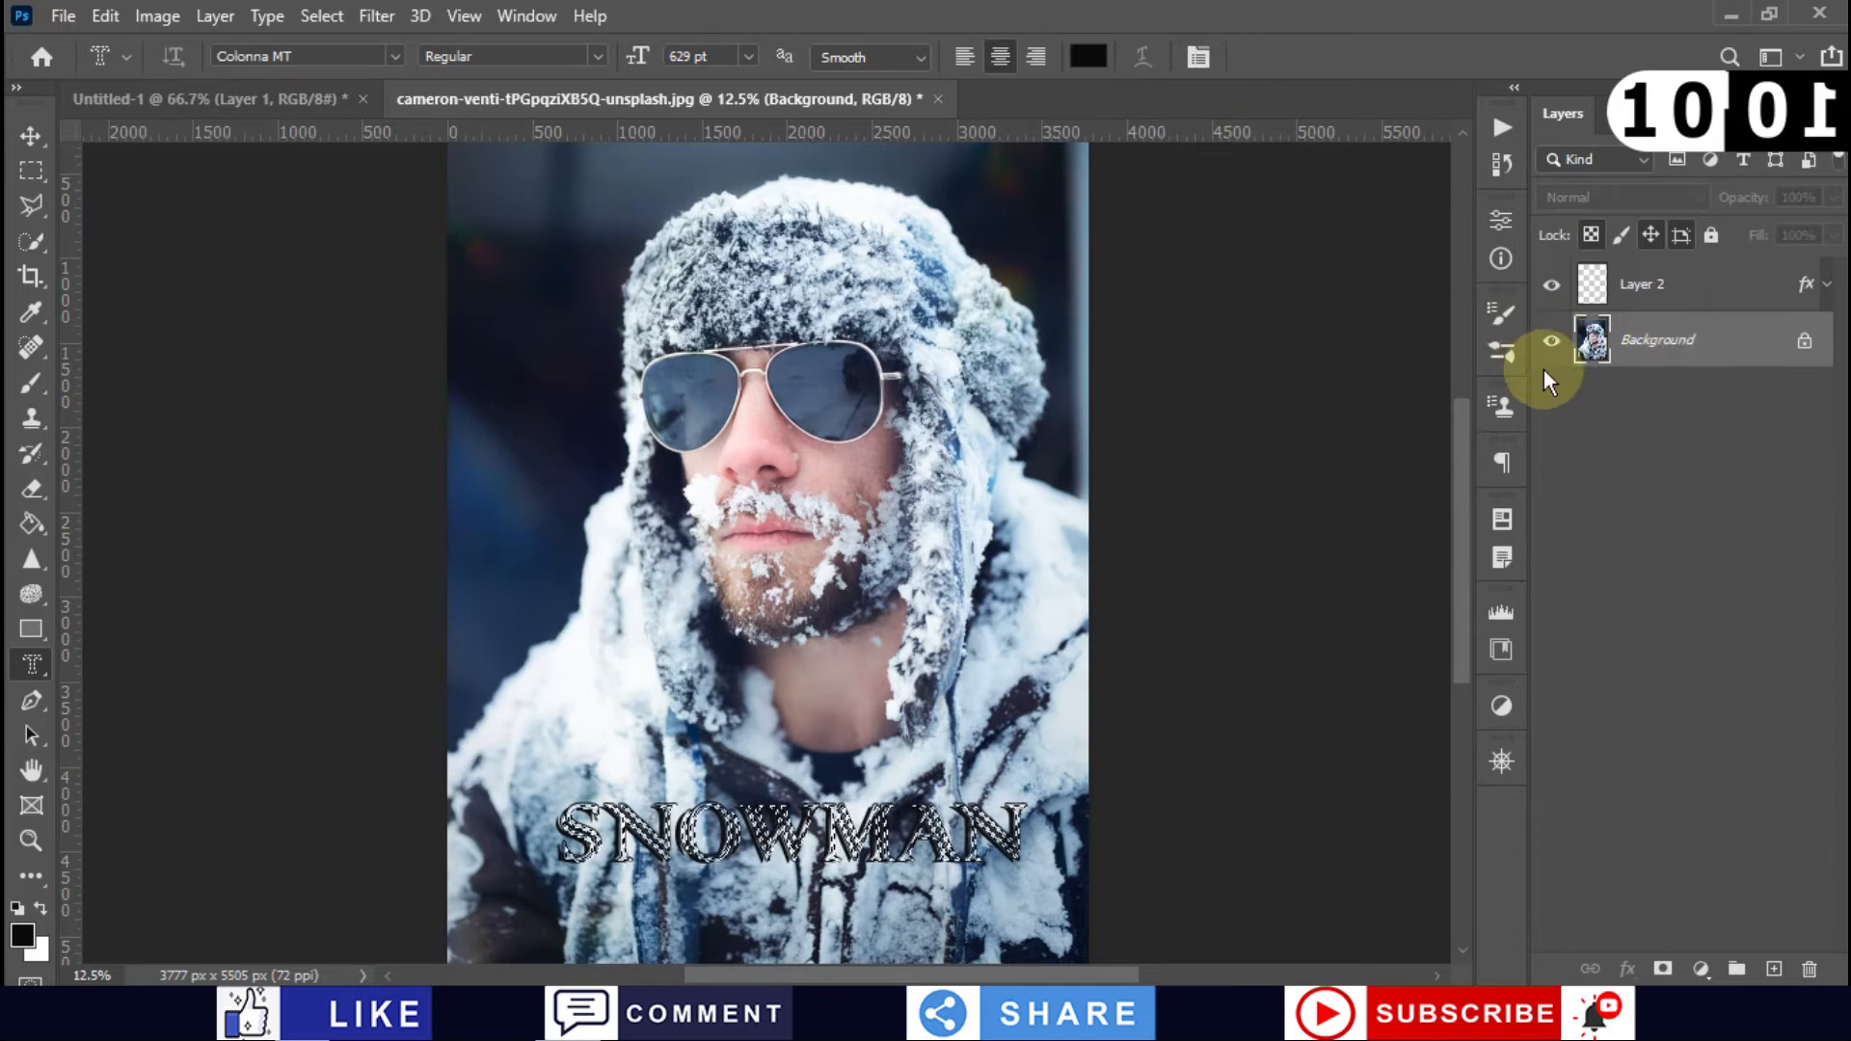
# Step: Try masking the Background layer to the SNOWMAN selection, and undo that mask
pyautogui.click(1665, 969)
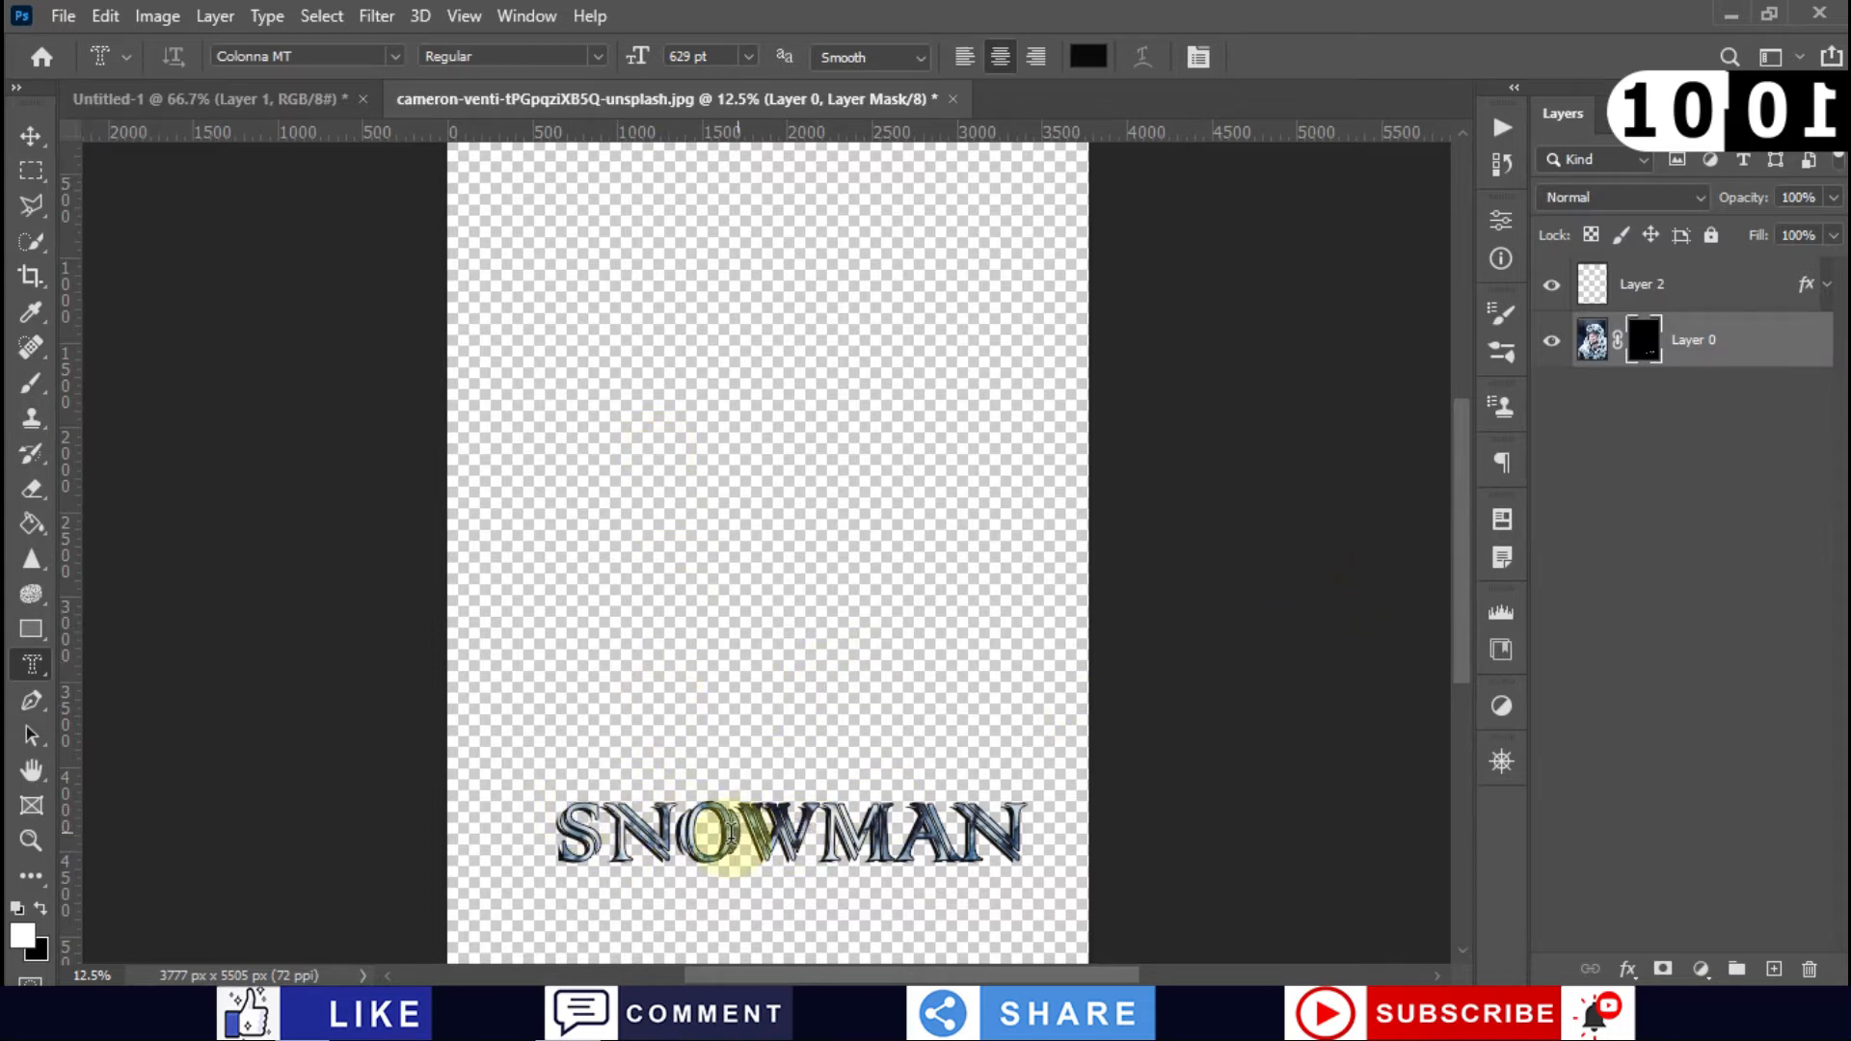
pyautogui.hotkey('ctrl', 'z')
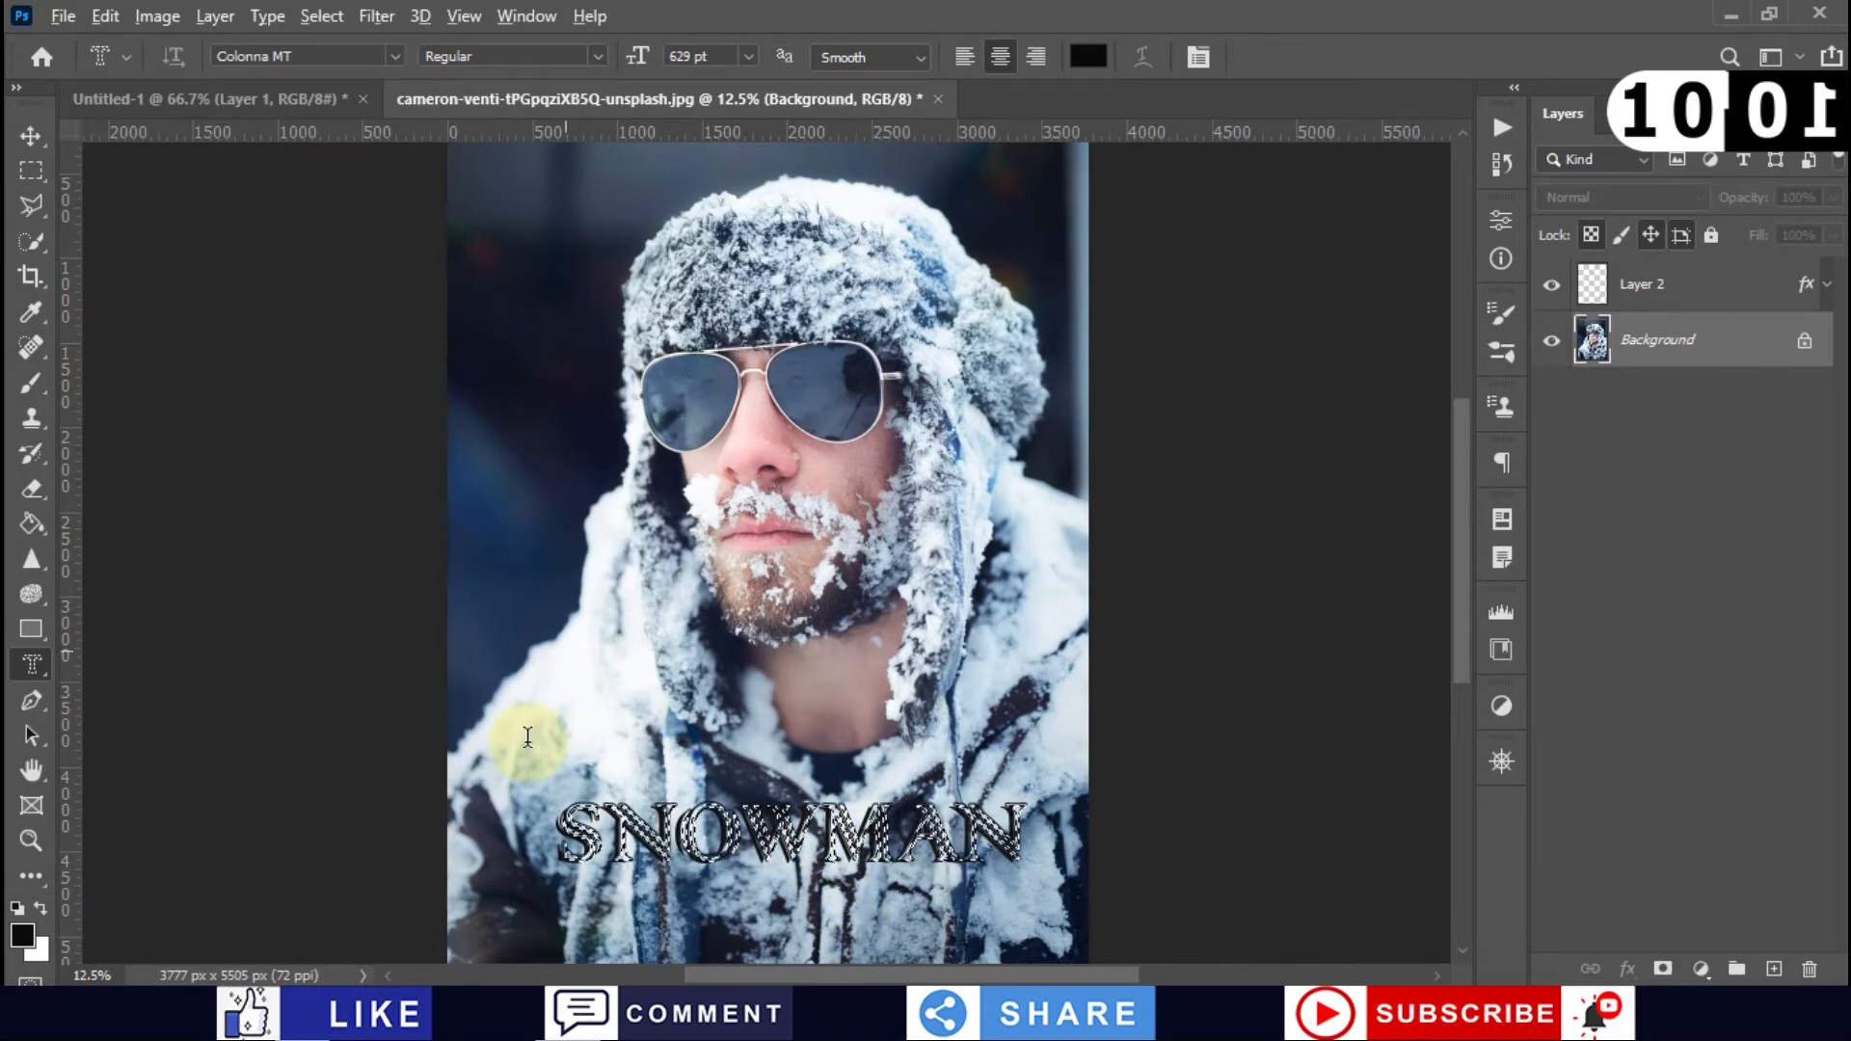
# Step: Mask the SNOWMAN shape out of the photo layer, and hide Layer 2 to inspect the cut-out letters up close
pyautogui.click(1661, 970)
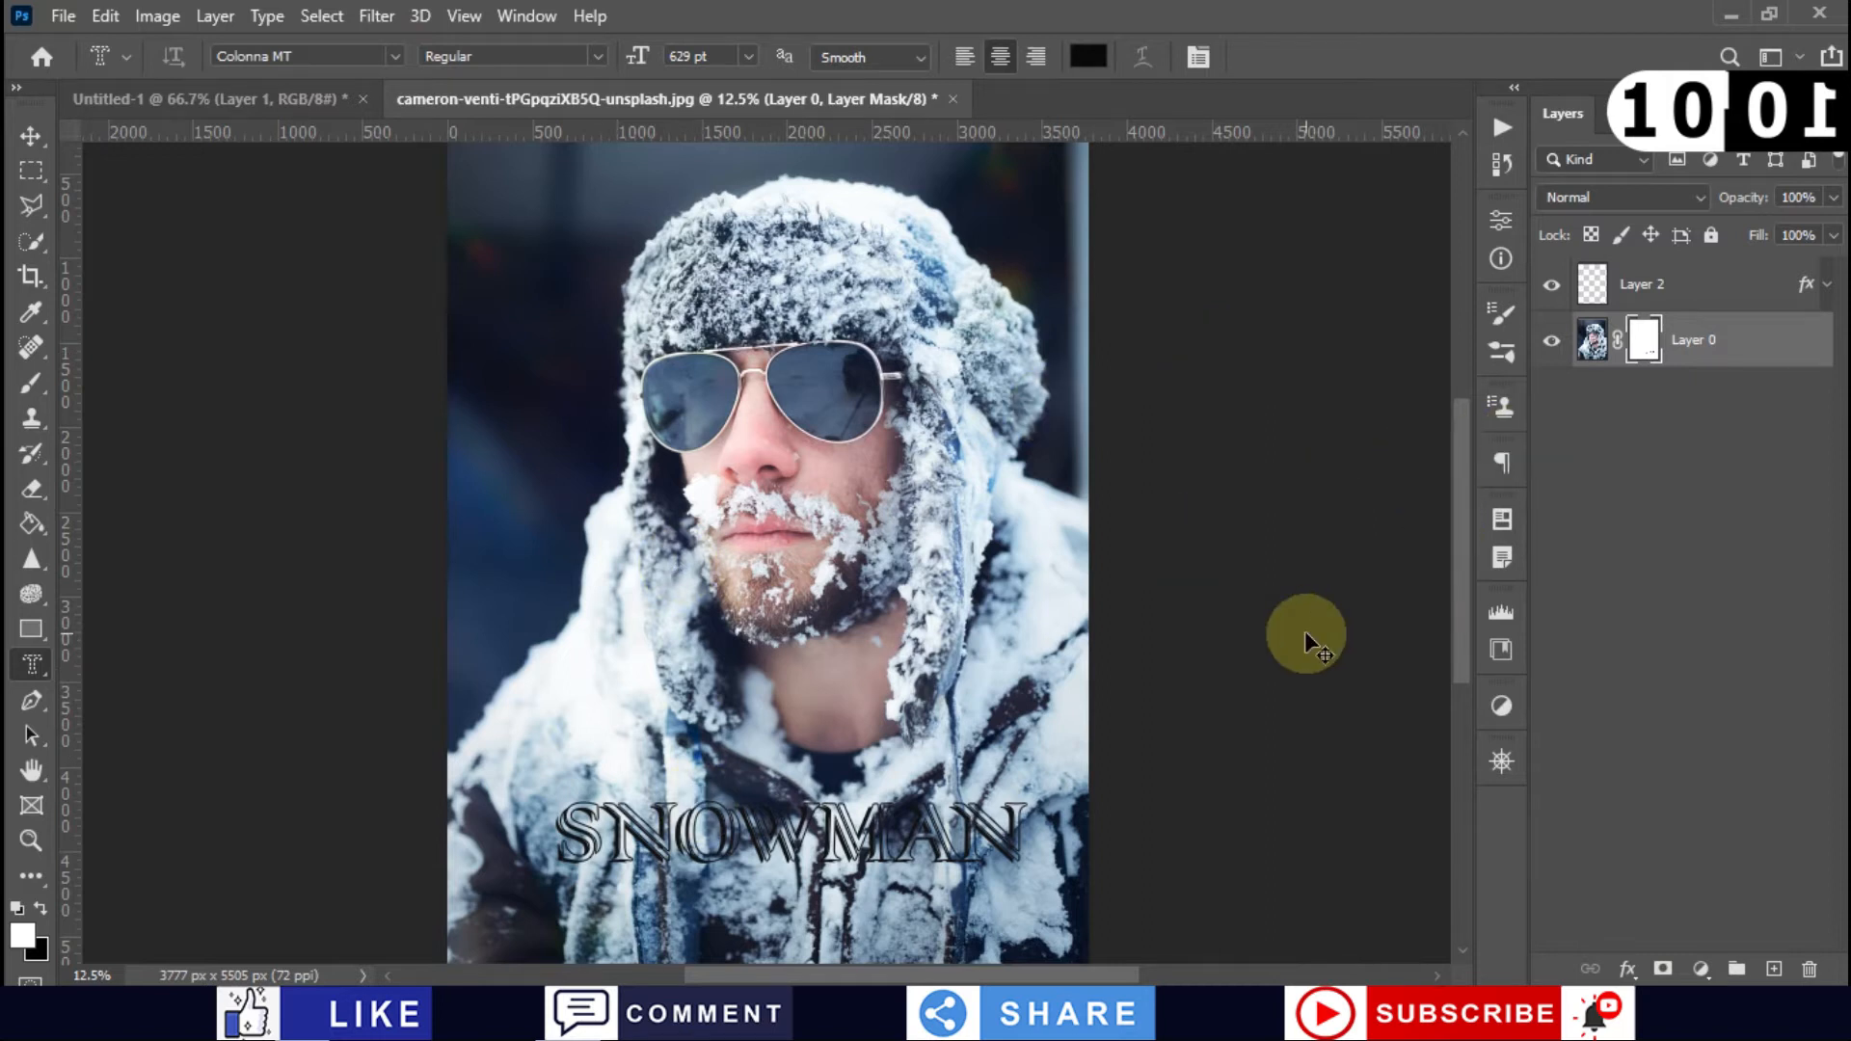
pyautogui.hotkey('ctrl', '+')
pyautogui.hotkey('ctrl', '+')
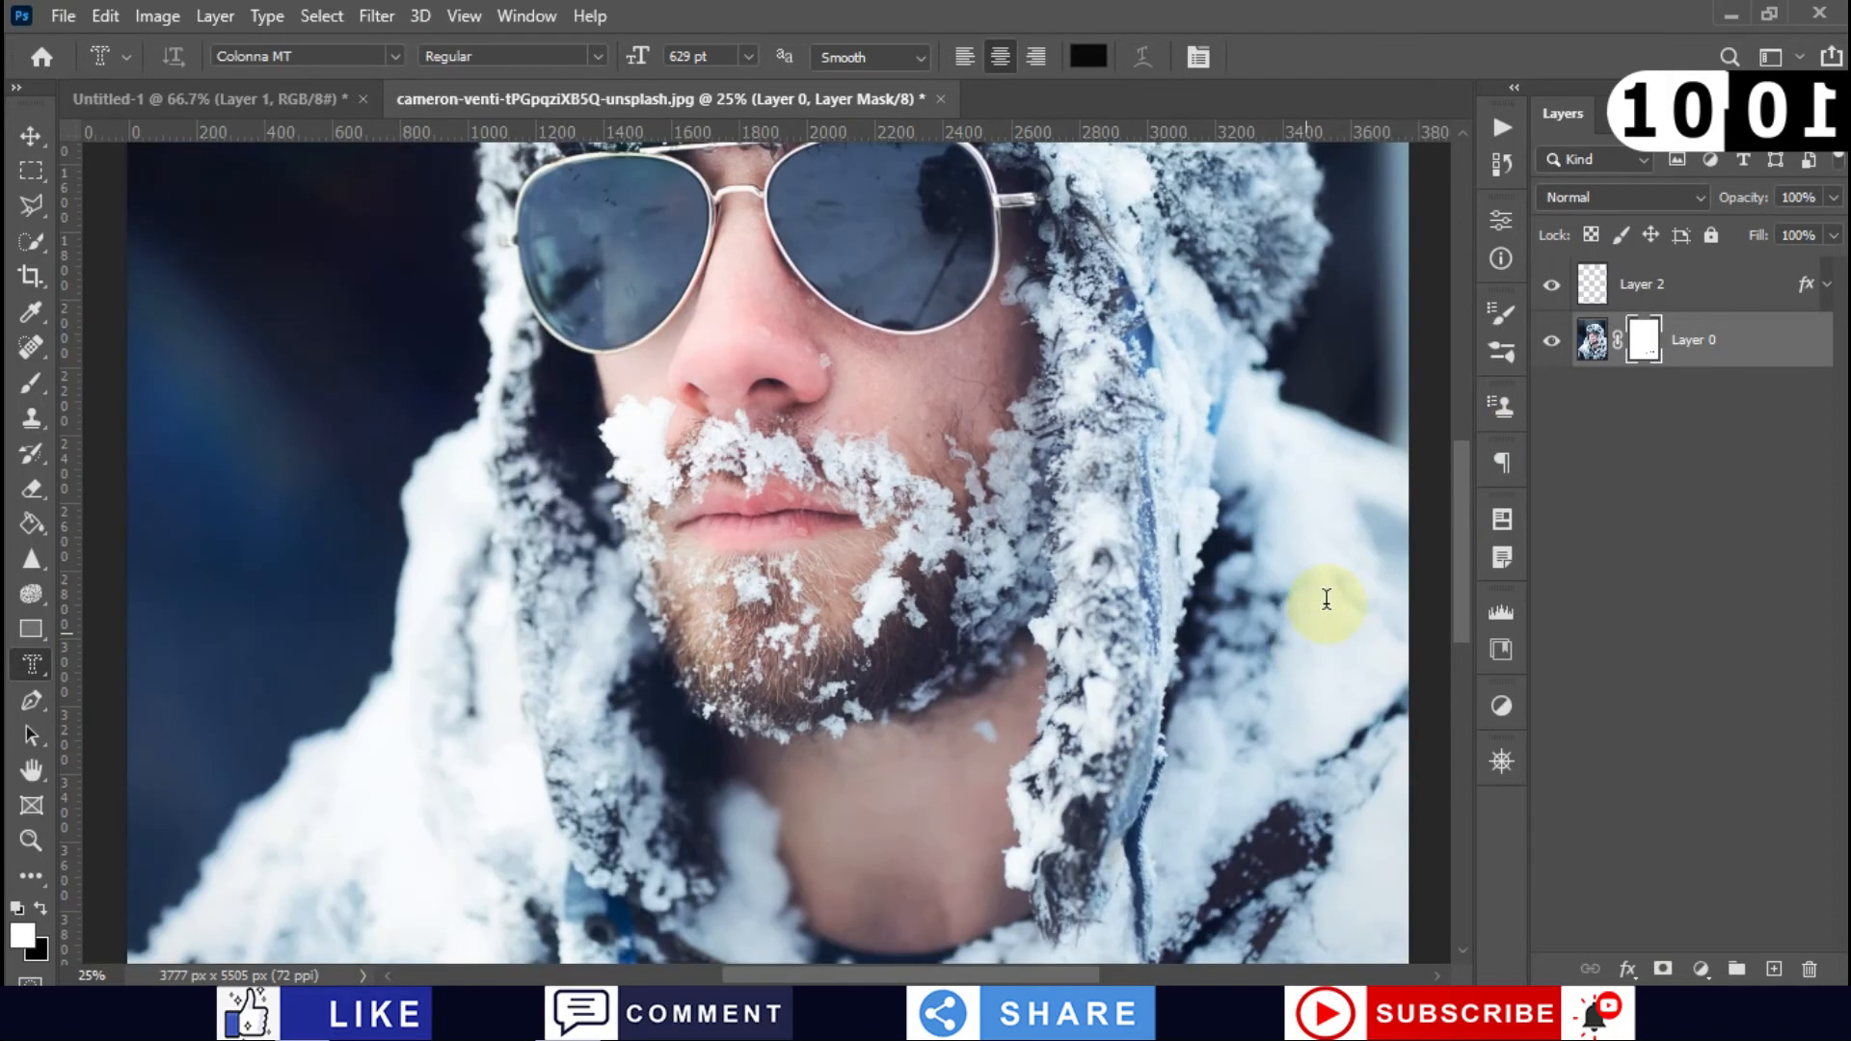
pyautogui.click(1555, 285)
pyautogui.moveTo(1462, 523); pyautogui.dragTo(1483, 657)
pyautogui.scroll(4, 756, 444)
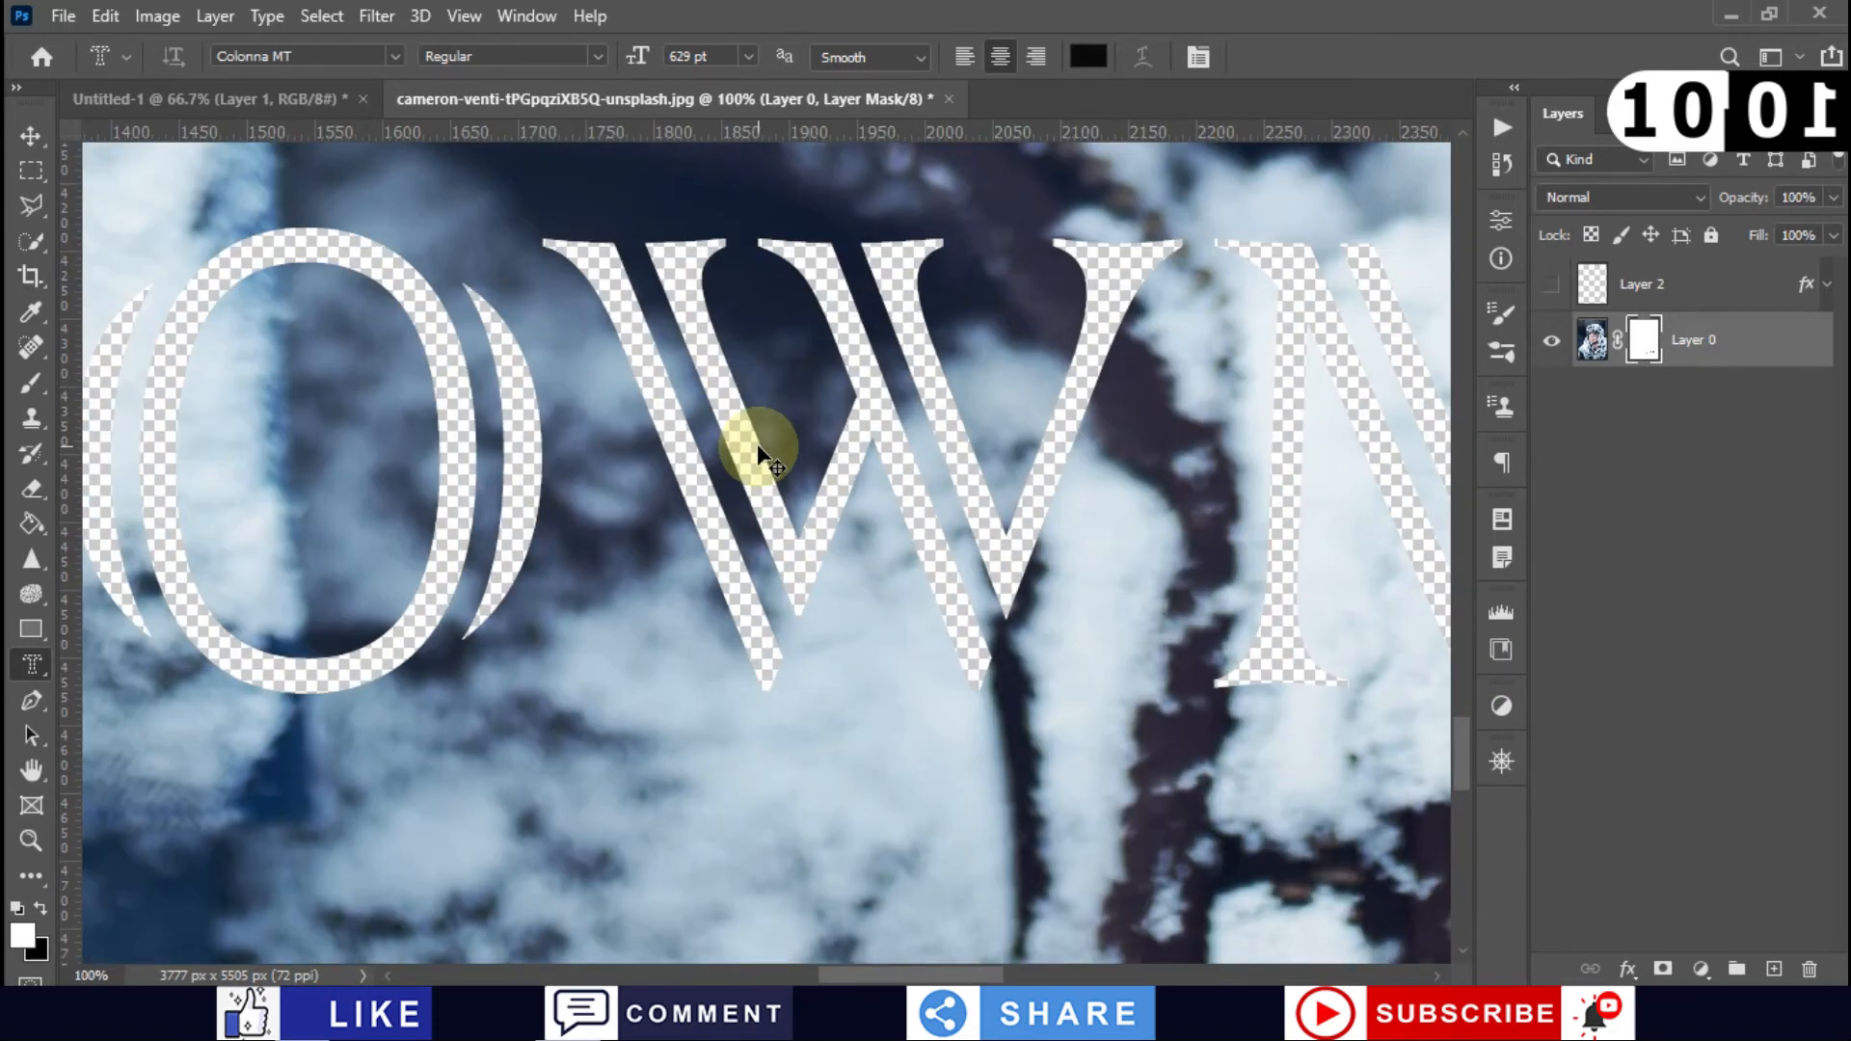
pyautogui.scroll(1, 756, 444)
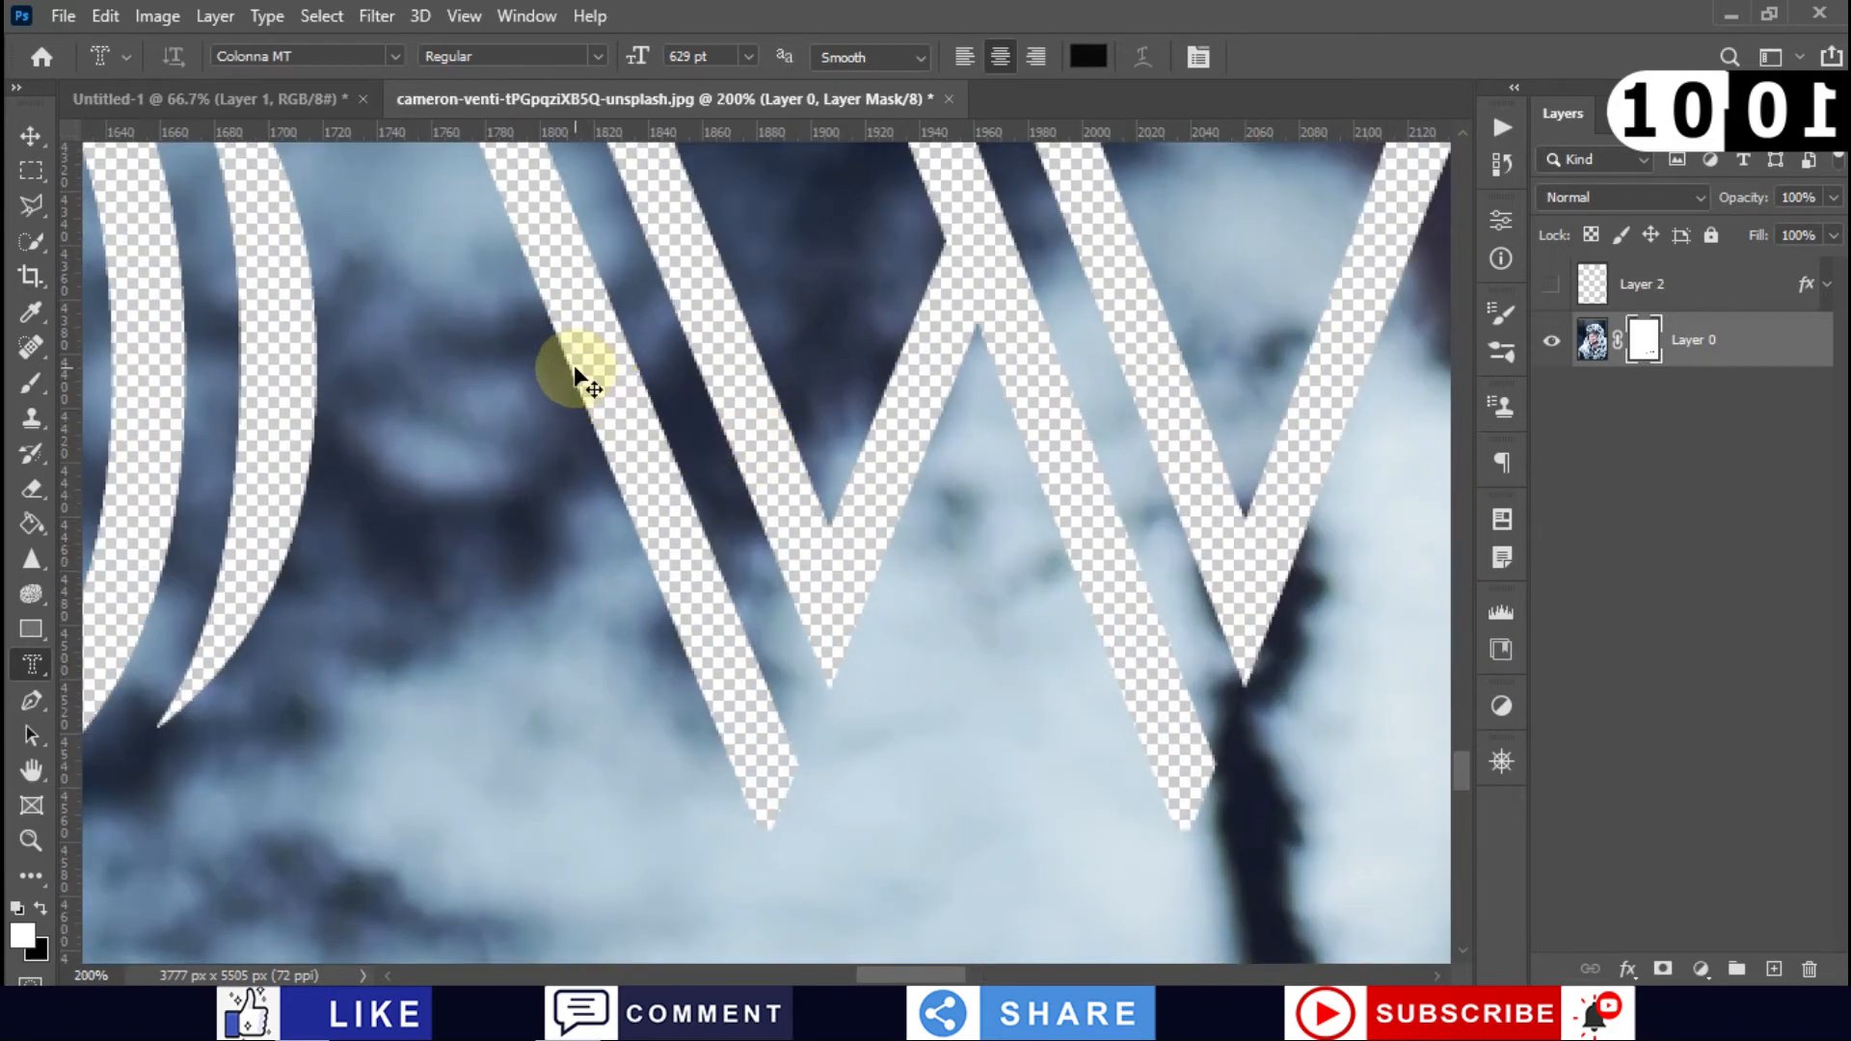
pyautogui.scroll(1, 576, 370)
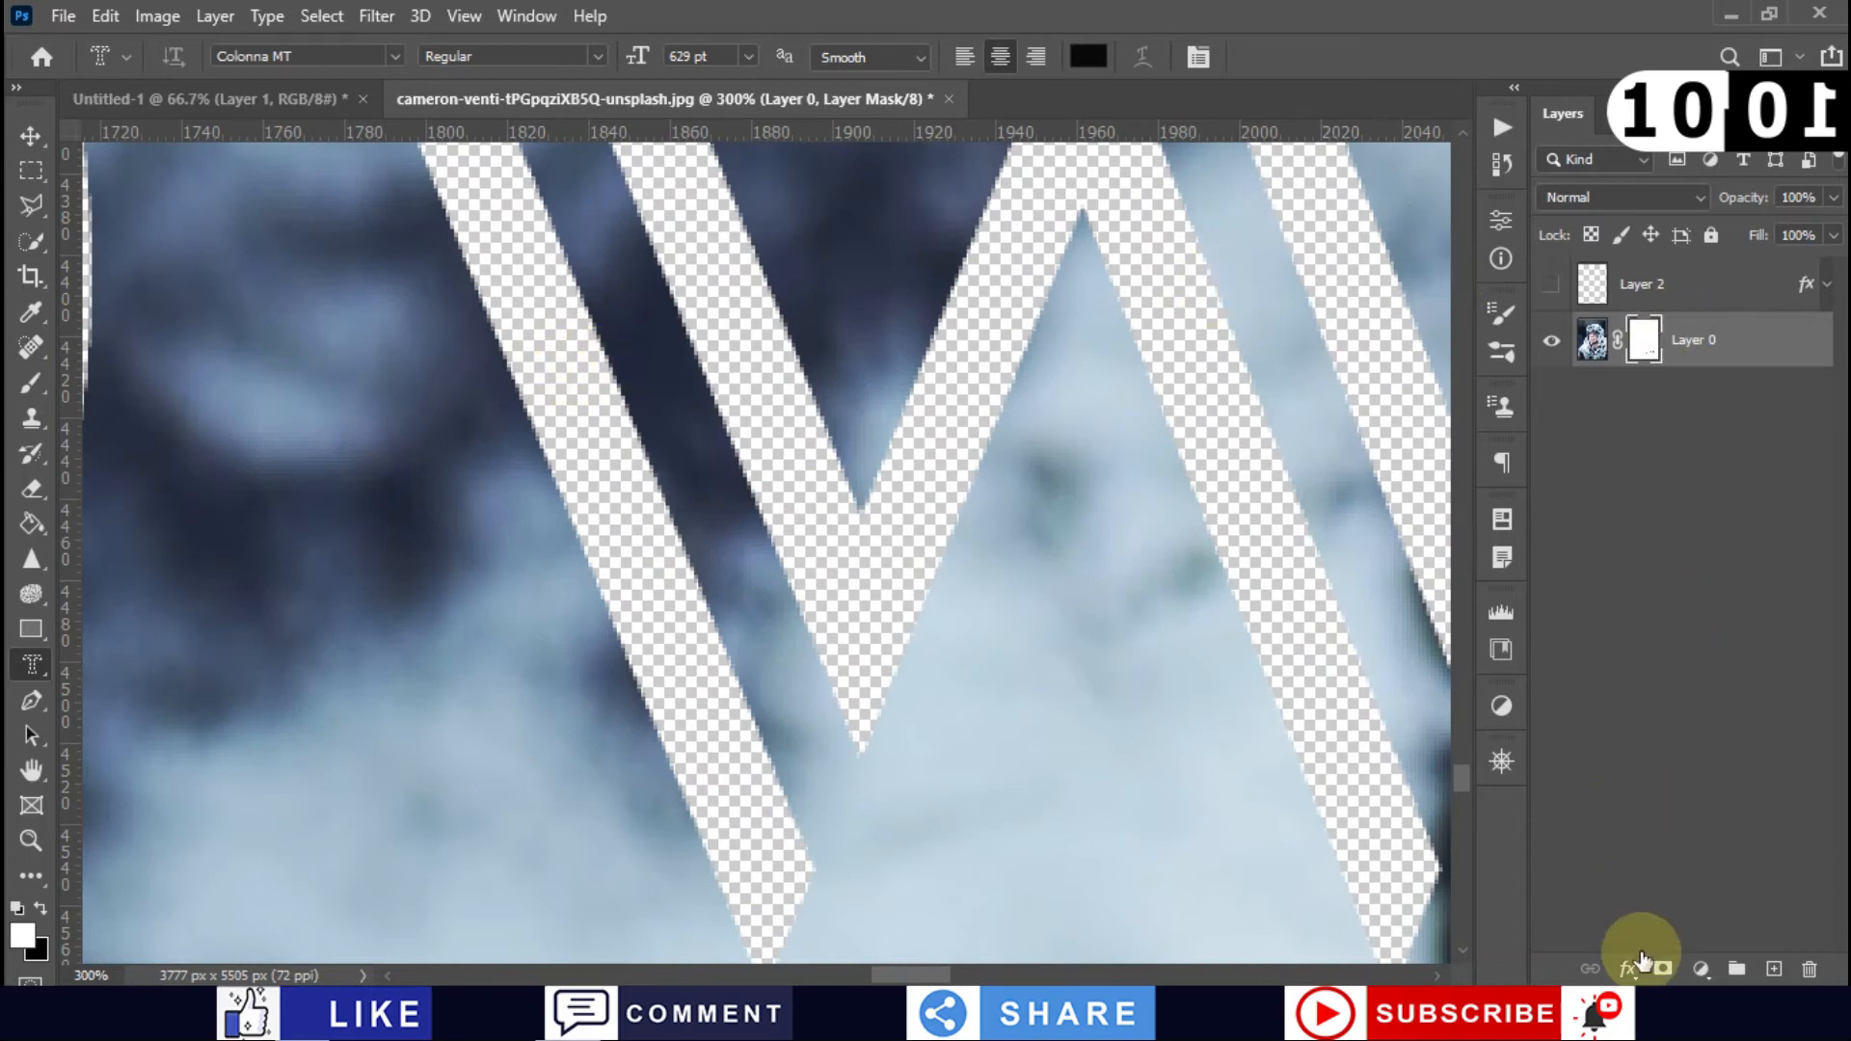
# Step: Add a bright red solid colour fill layer and place it beneath Layer 0 so it fills the cut-out letters
pyautogui.click(1702, 970)
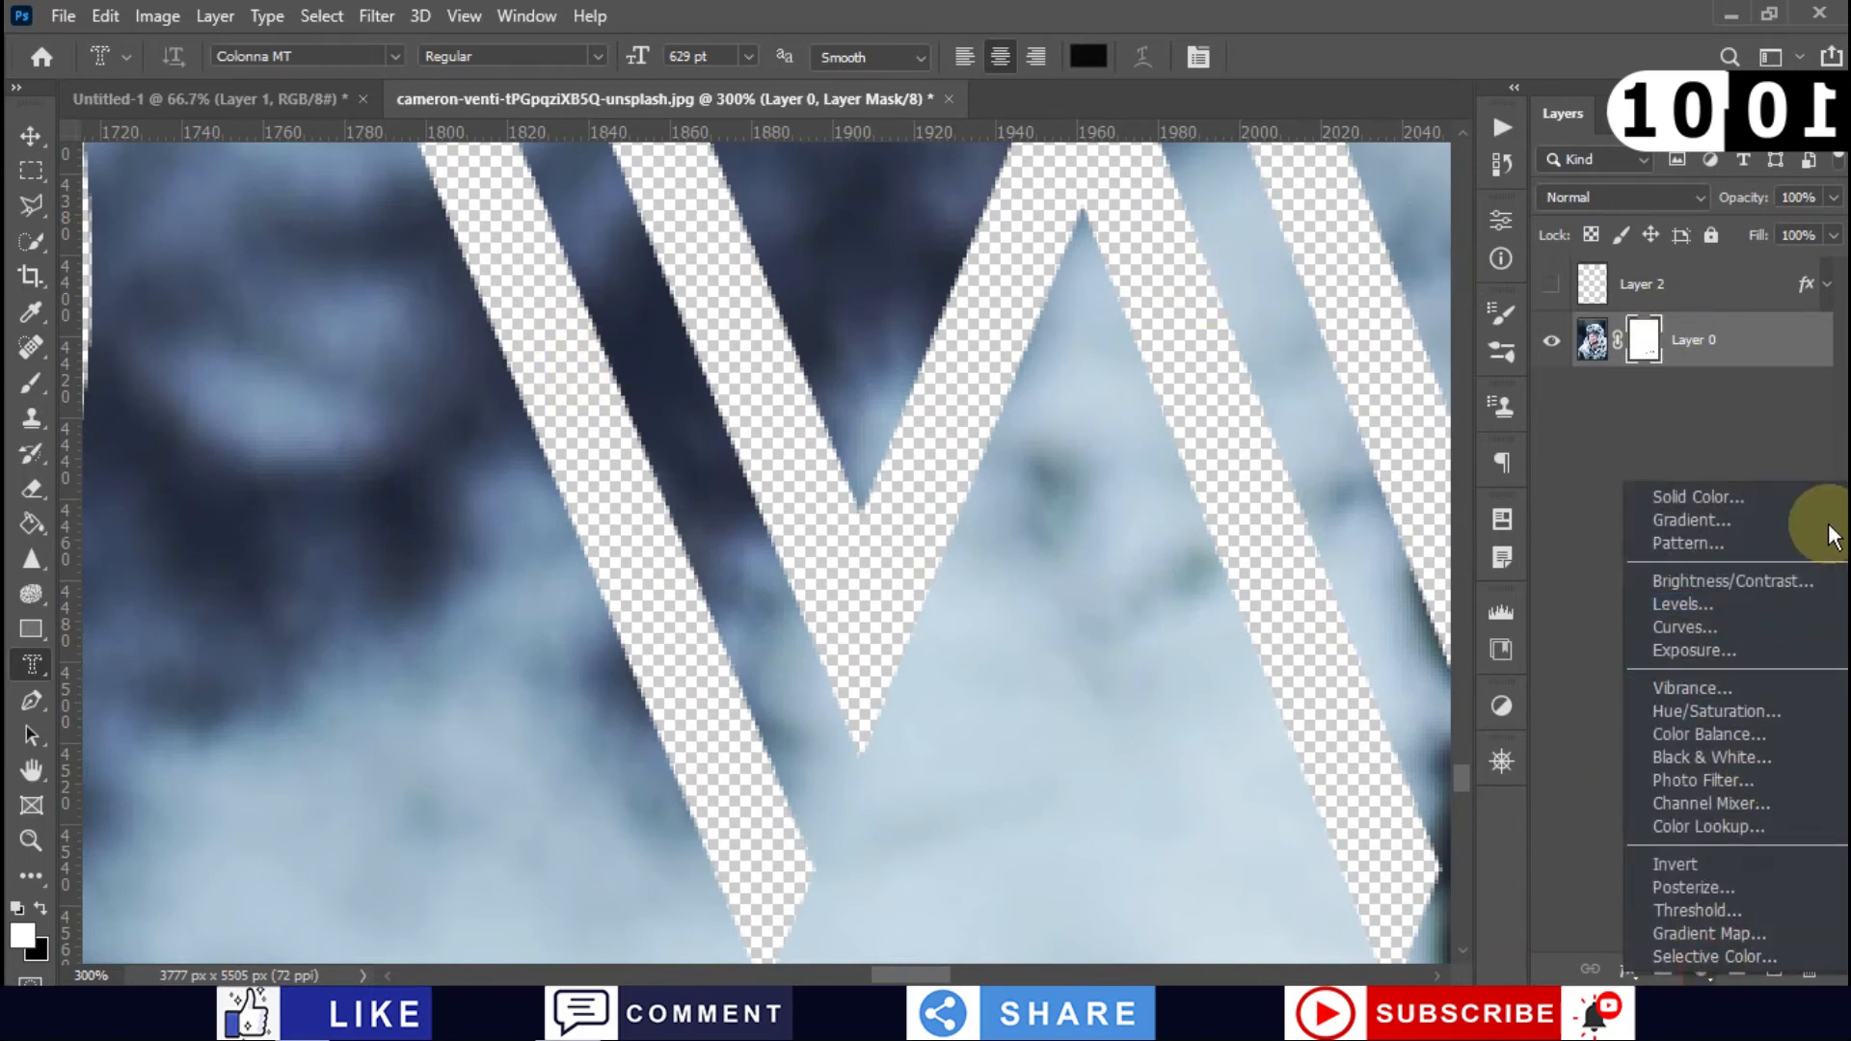
pyautogui.click(1768, 491)
pyautogui.moveTo(1384, 310); pyautogui.dragTo(1510, 205)
pyautogui.press('Return')
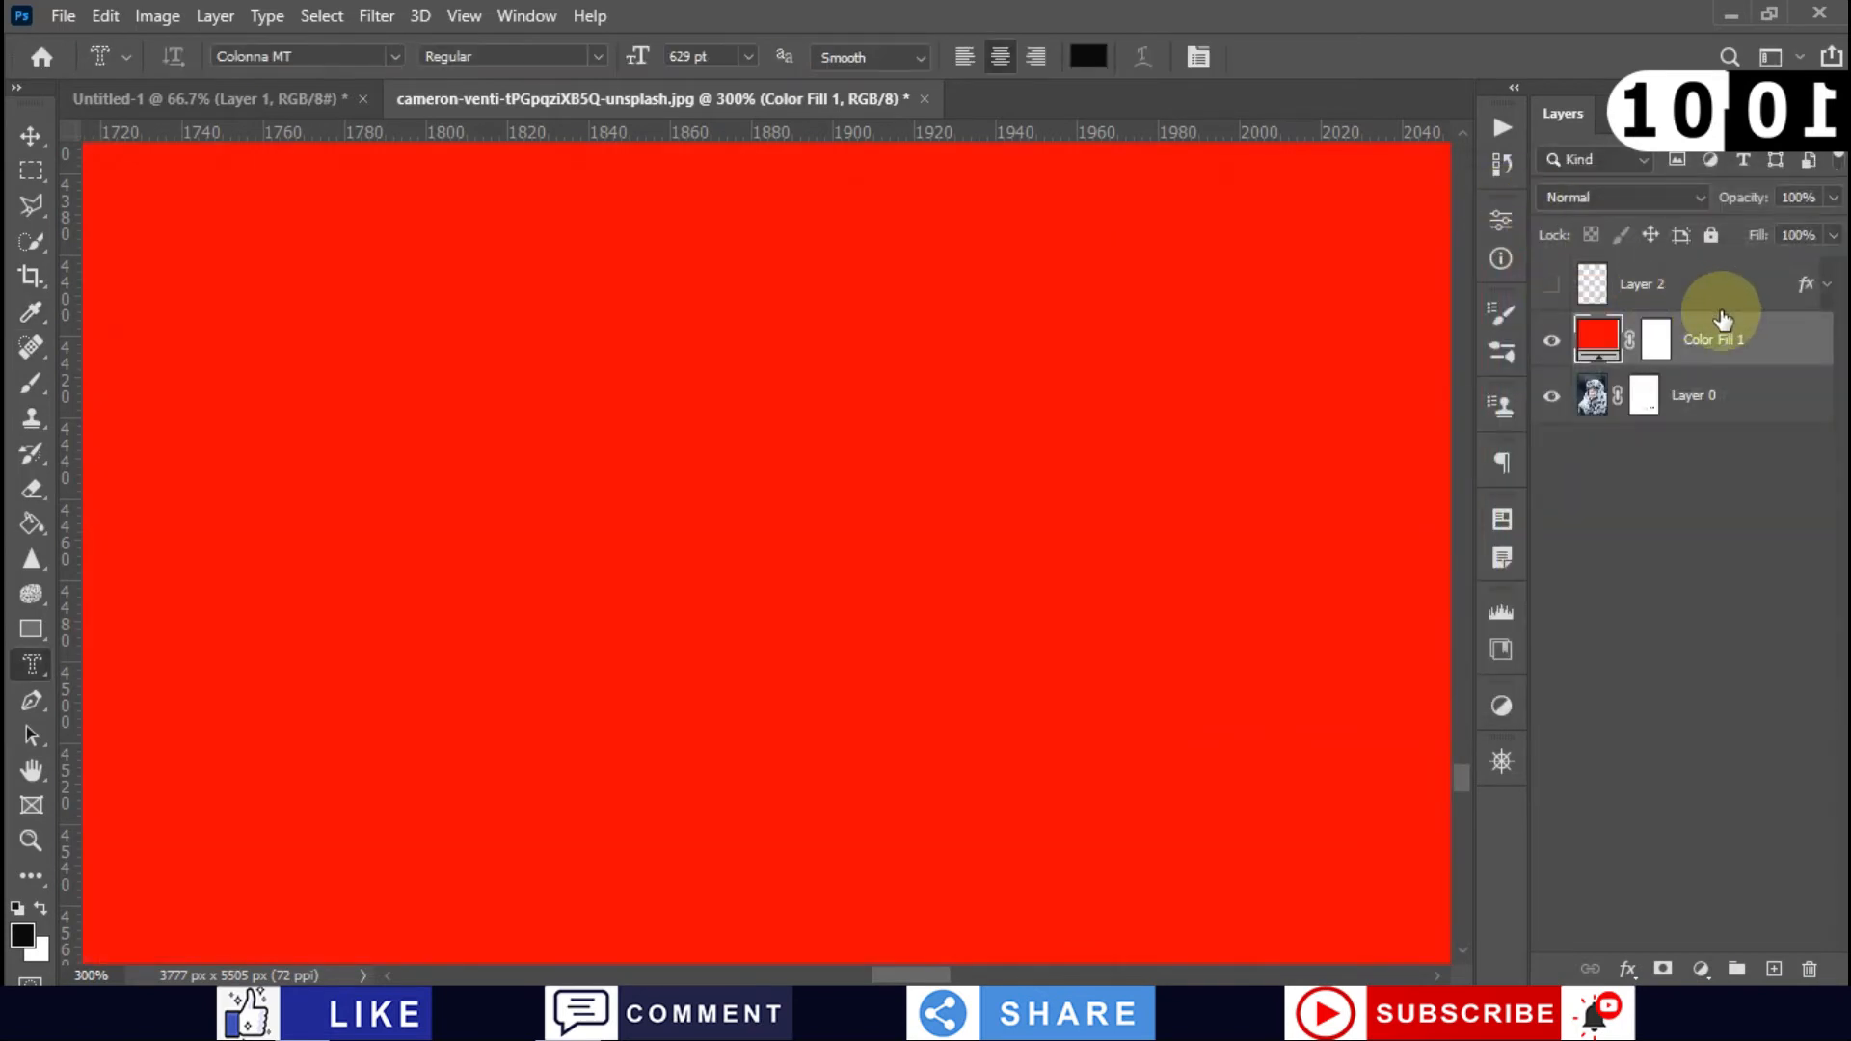
pyautogui.moveTo(1749, 330); pyautogui.dragTo(1721, 447)
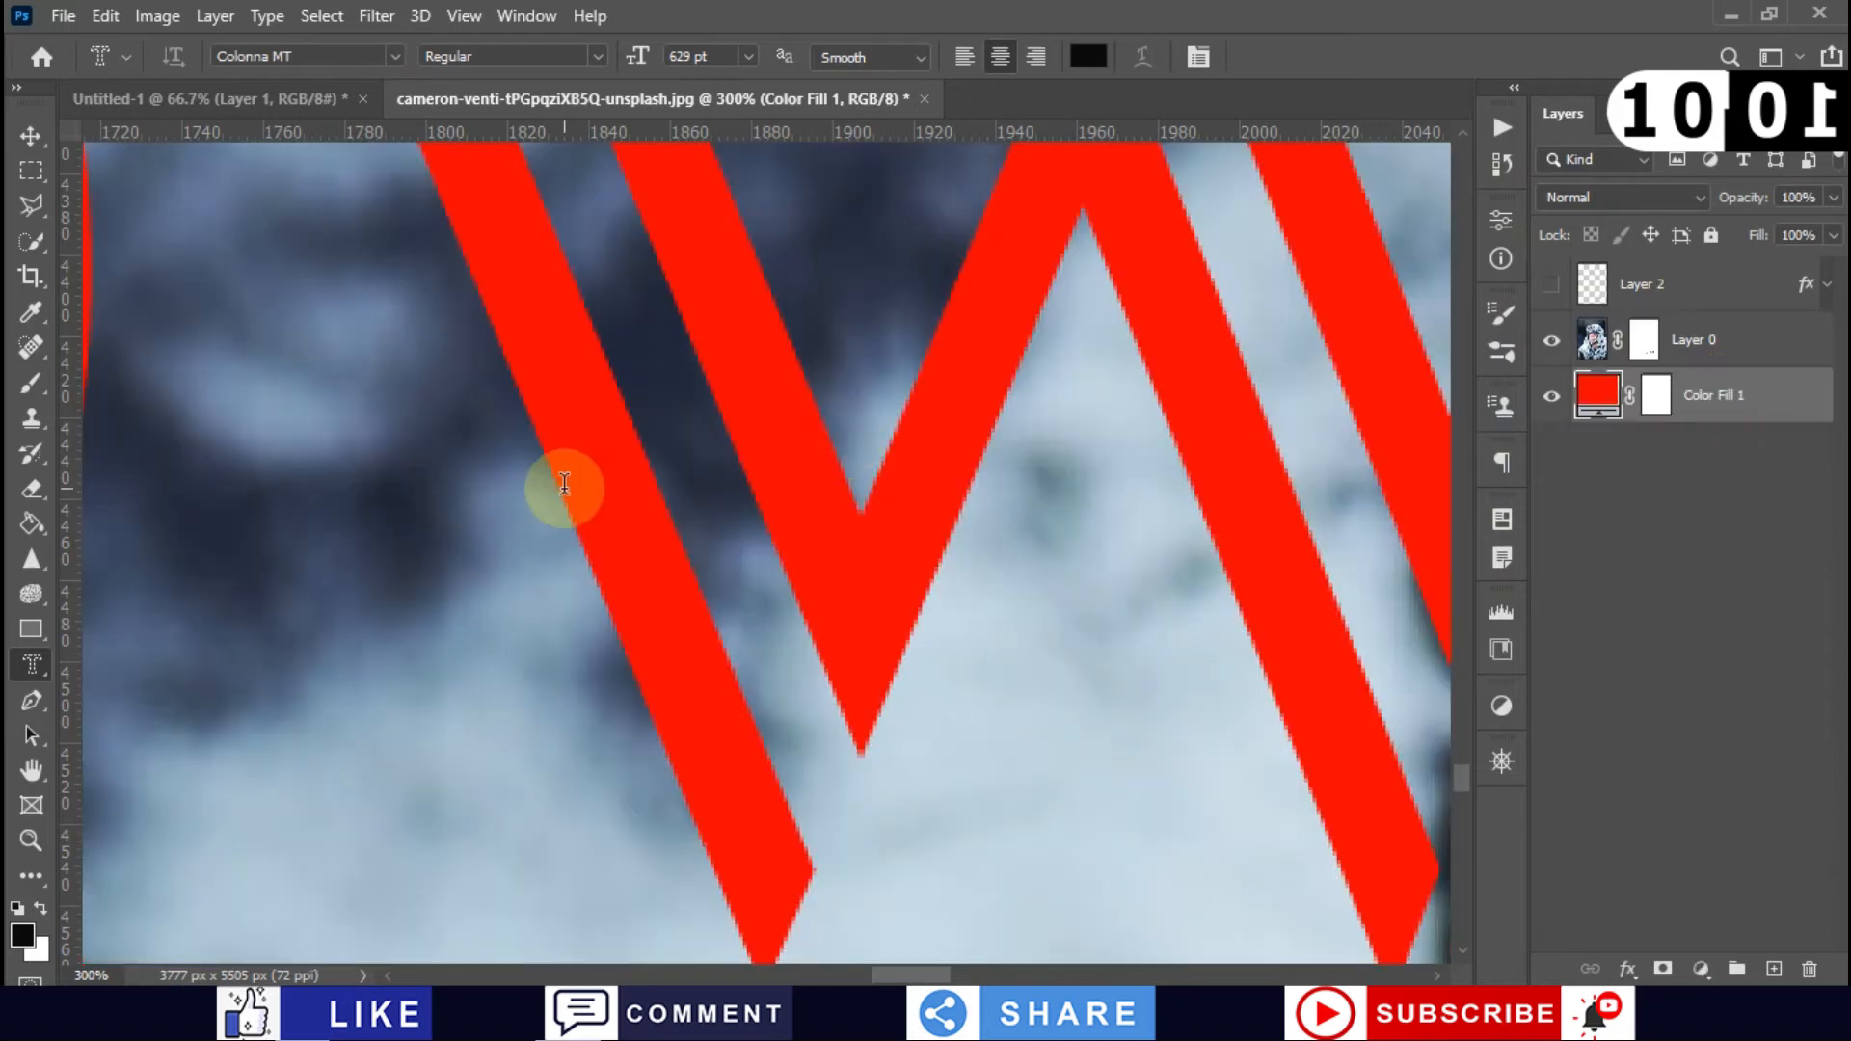
# Step: Change the solid colour fill beneath the photo to black, 000000
pyautogui.scroll(-10, 993, 468)
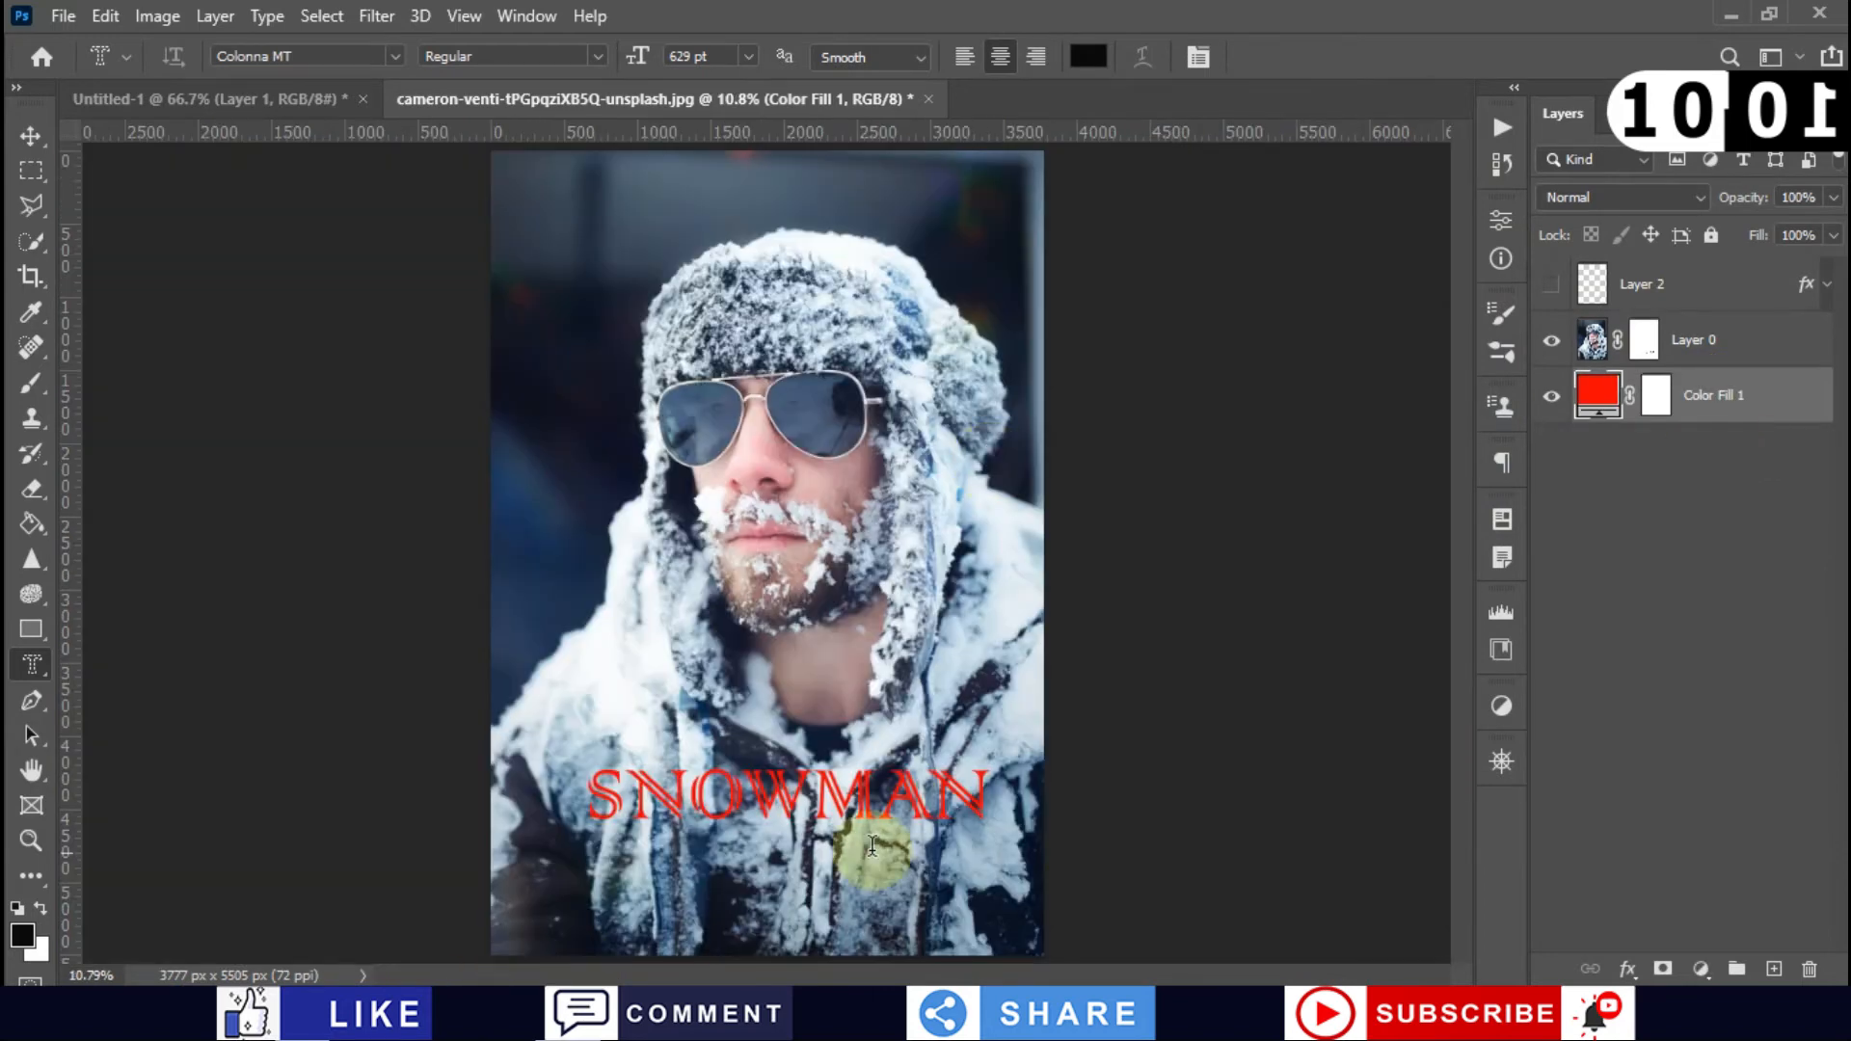
pyautogui.doubleClick(1590, 405)
pyautogui.moveTo(1330, 332); pyautogui.dragTo(1067, 495)
pyautogui.moveTo(1267, 442)
pyautogui.mouseDown()
pyautogui.moveTo(1132, 570)
pyautogui.moveTo(1236, 517)
pyautogui.moveTo(996, 624)
pyautogui.mouseUp()
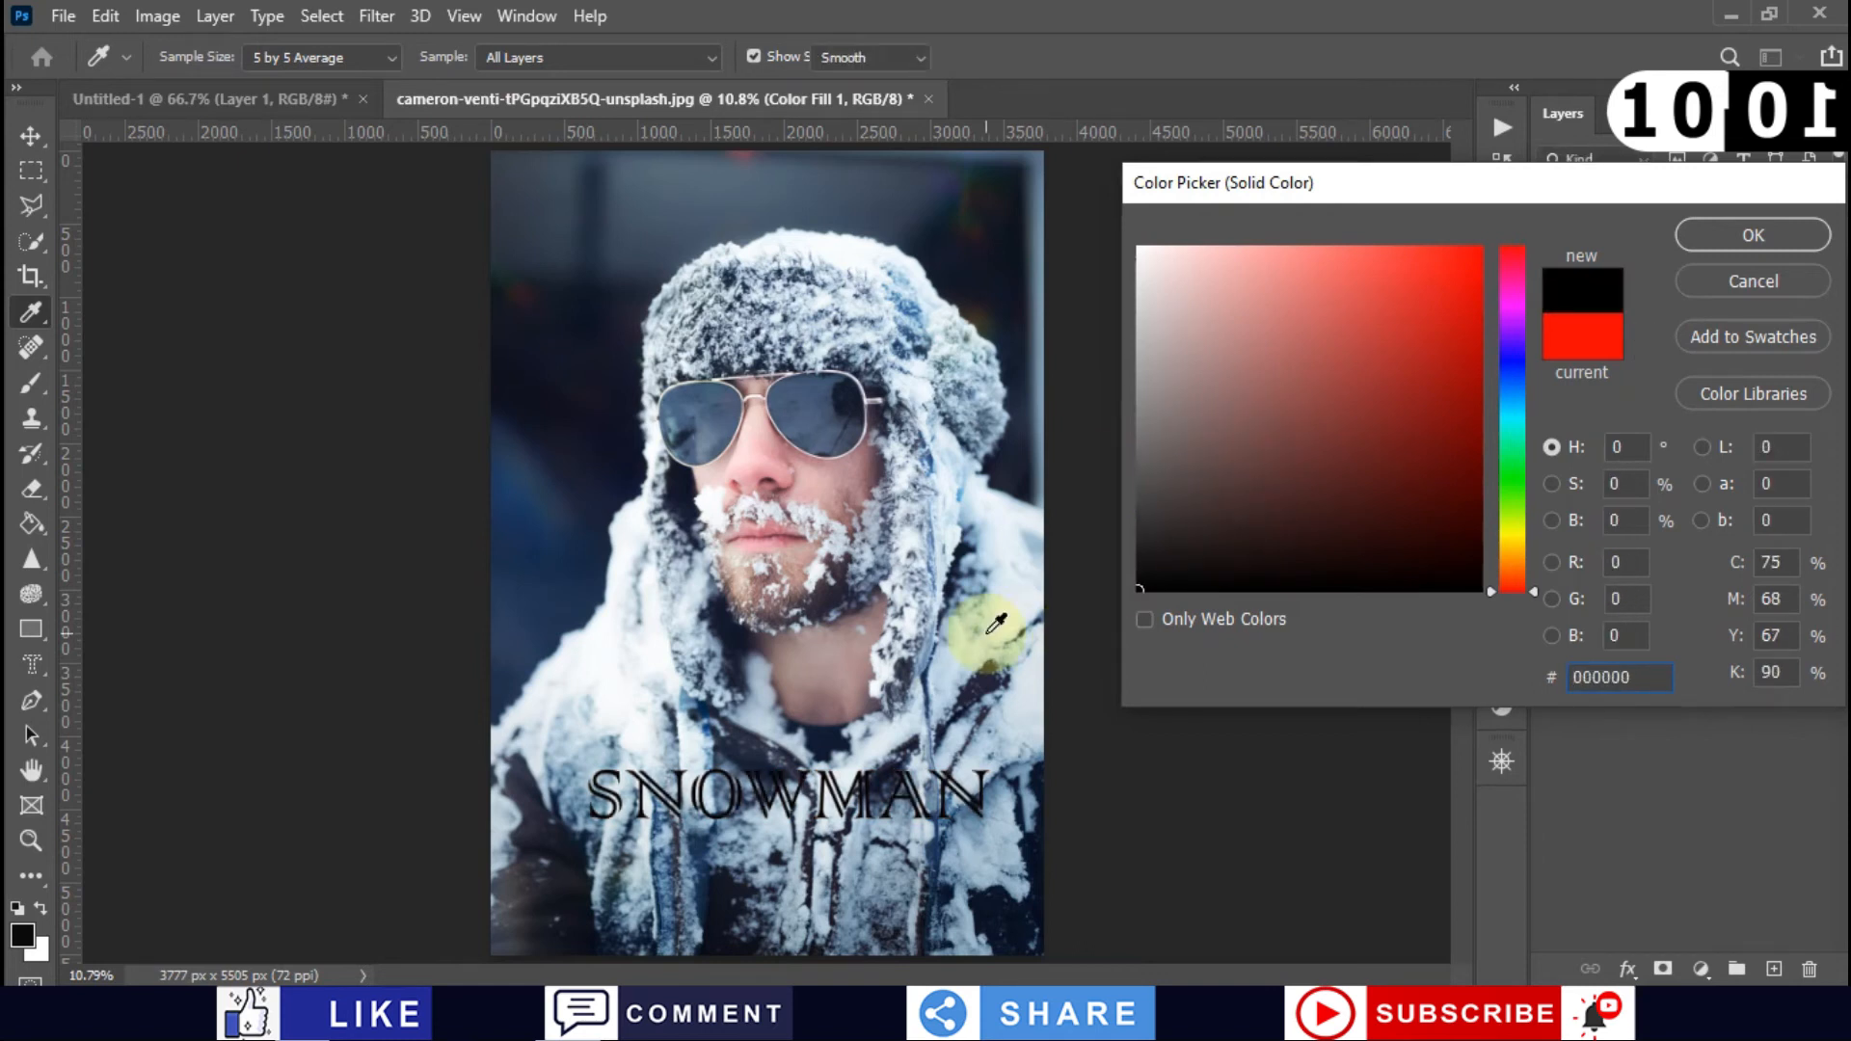
pyautogui.press('Return')
pyautogui.press('t')
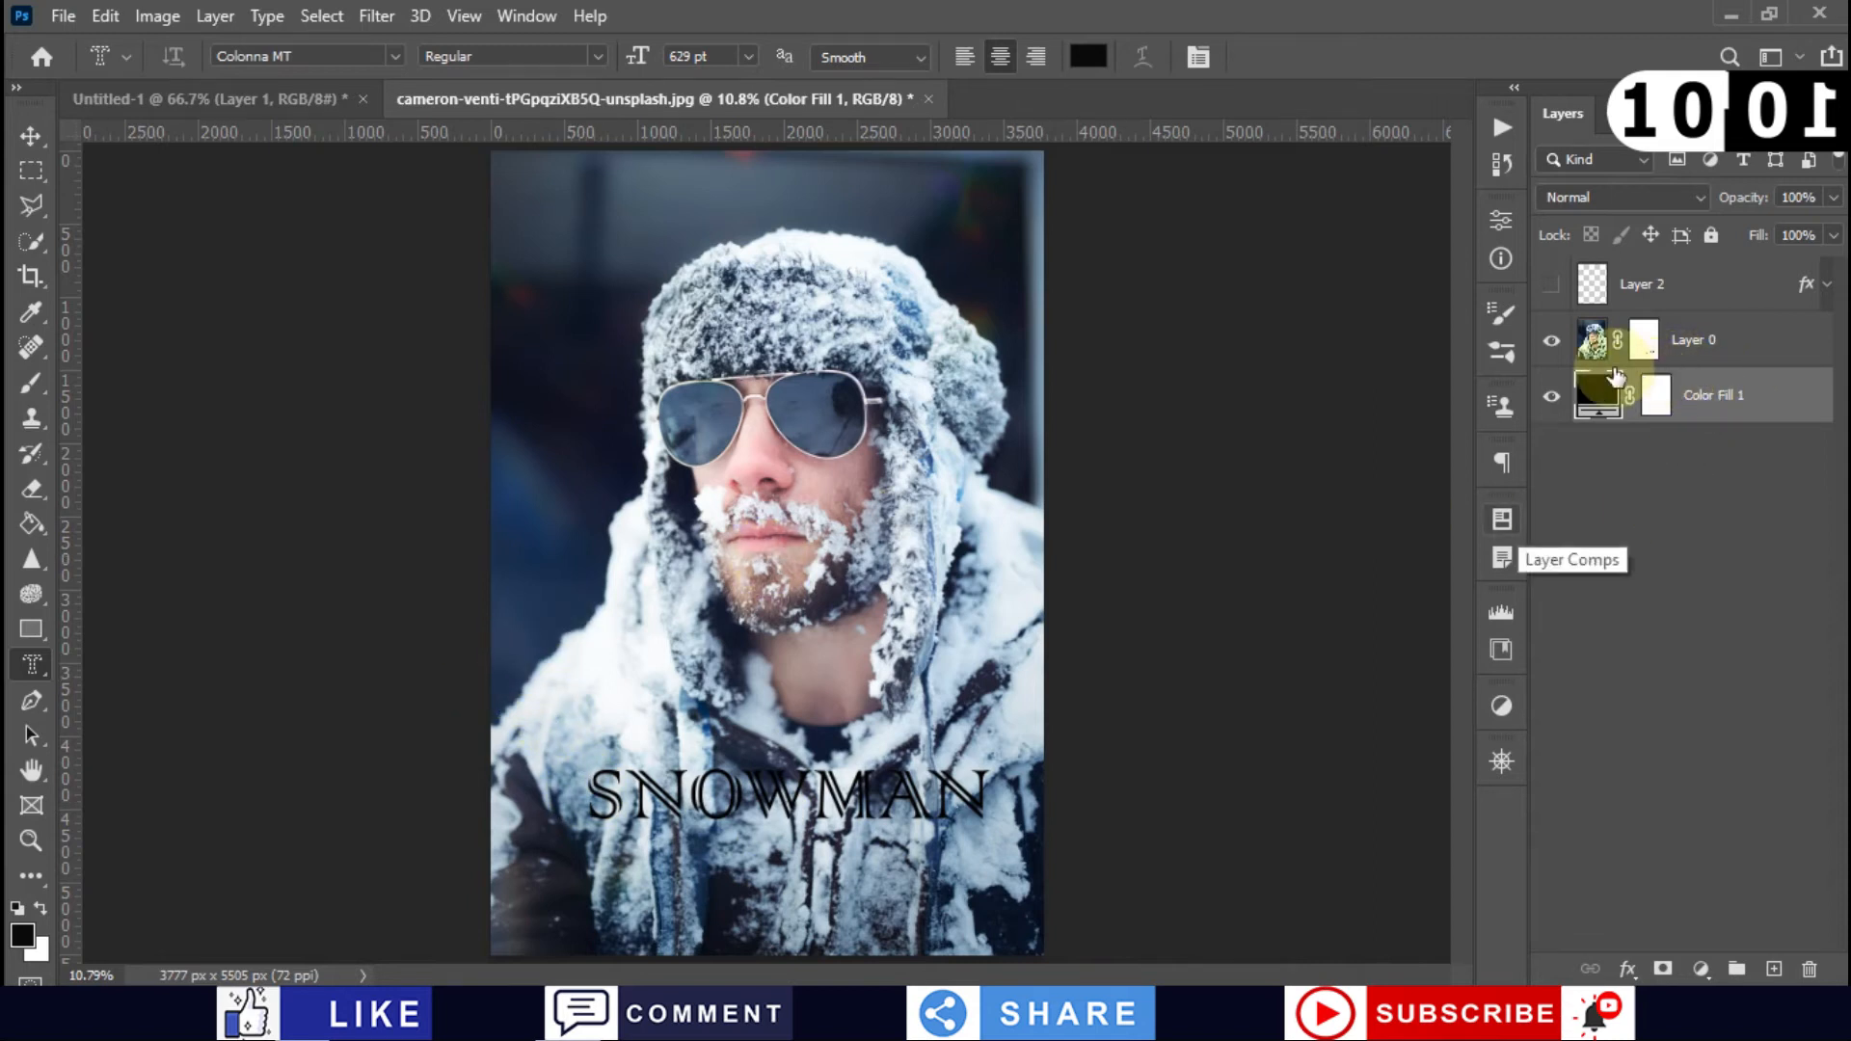
# Step: Show Layer 2 again and delete the black colour fill layer
pyautogui.click(1552, 285)
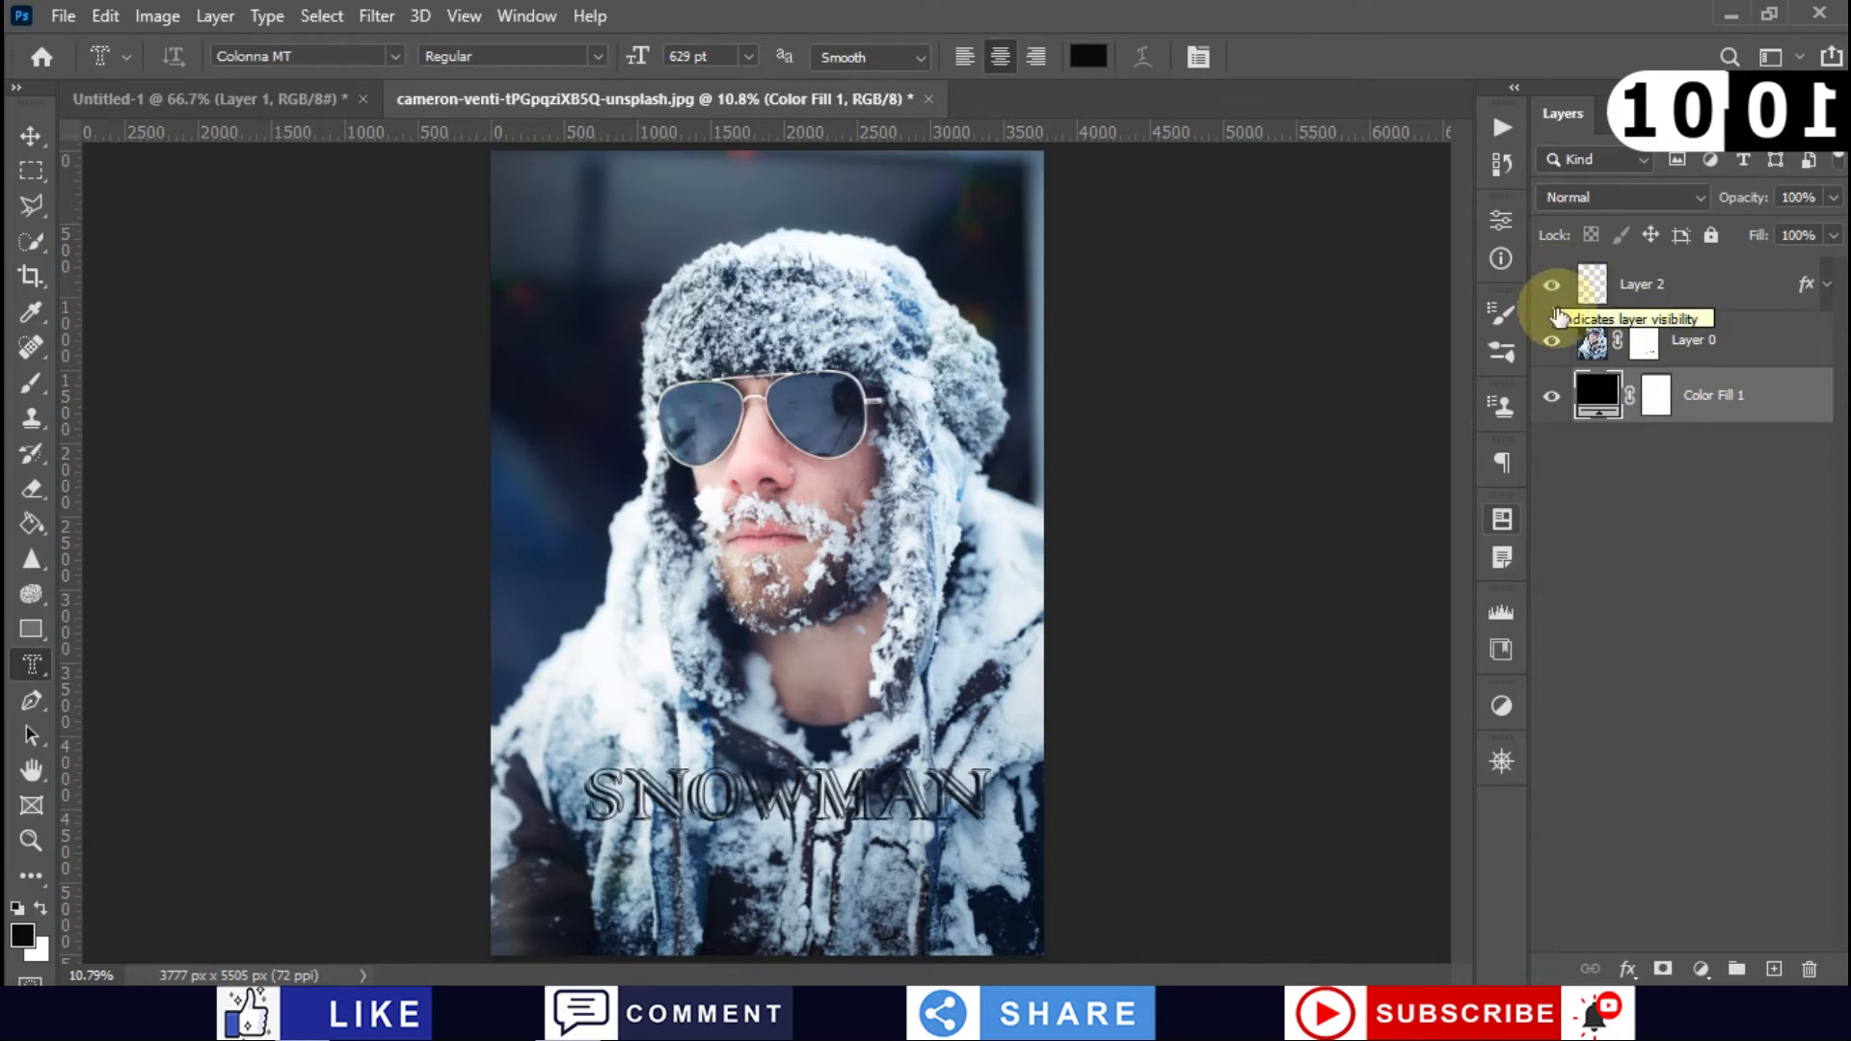
pyautogui.press('Delete')
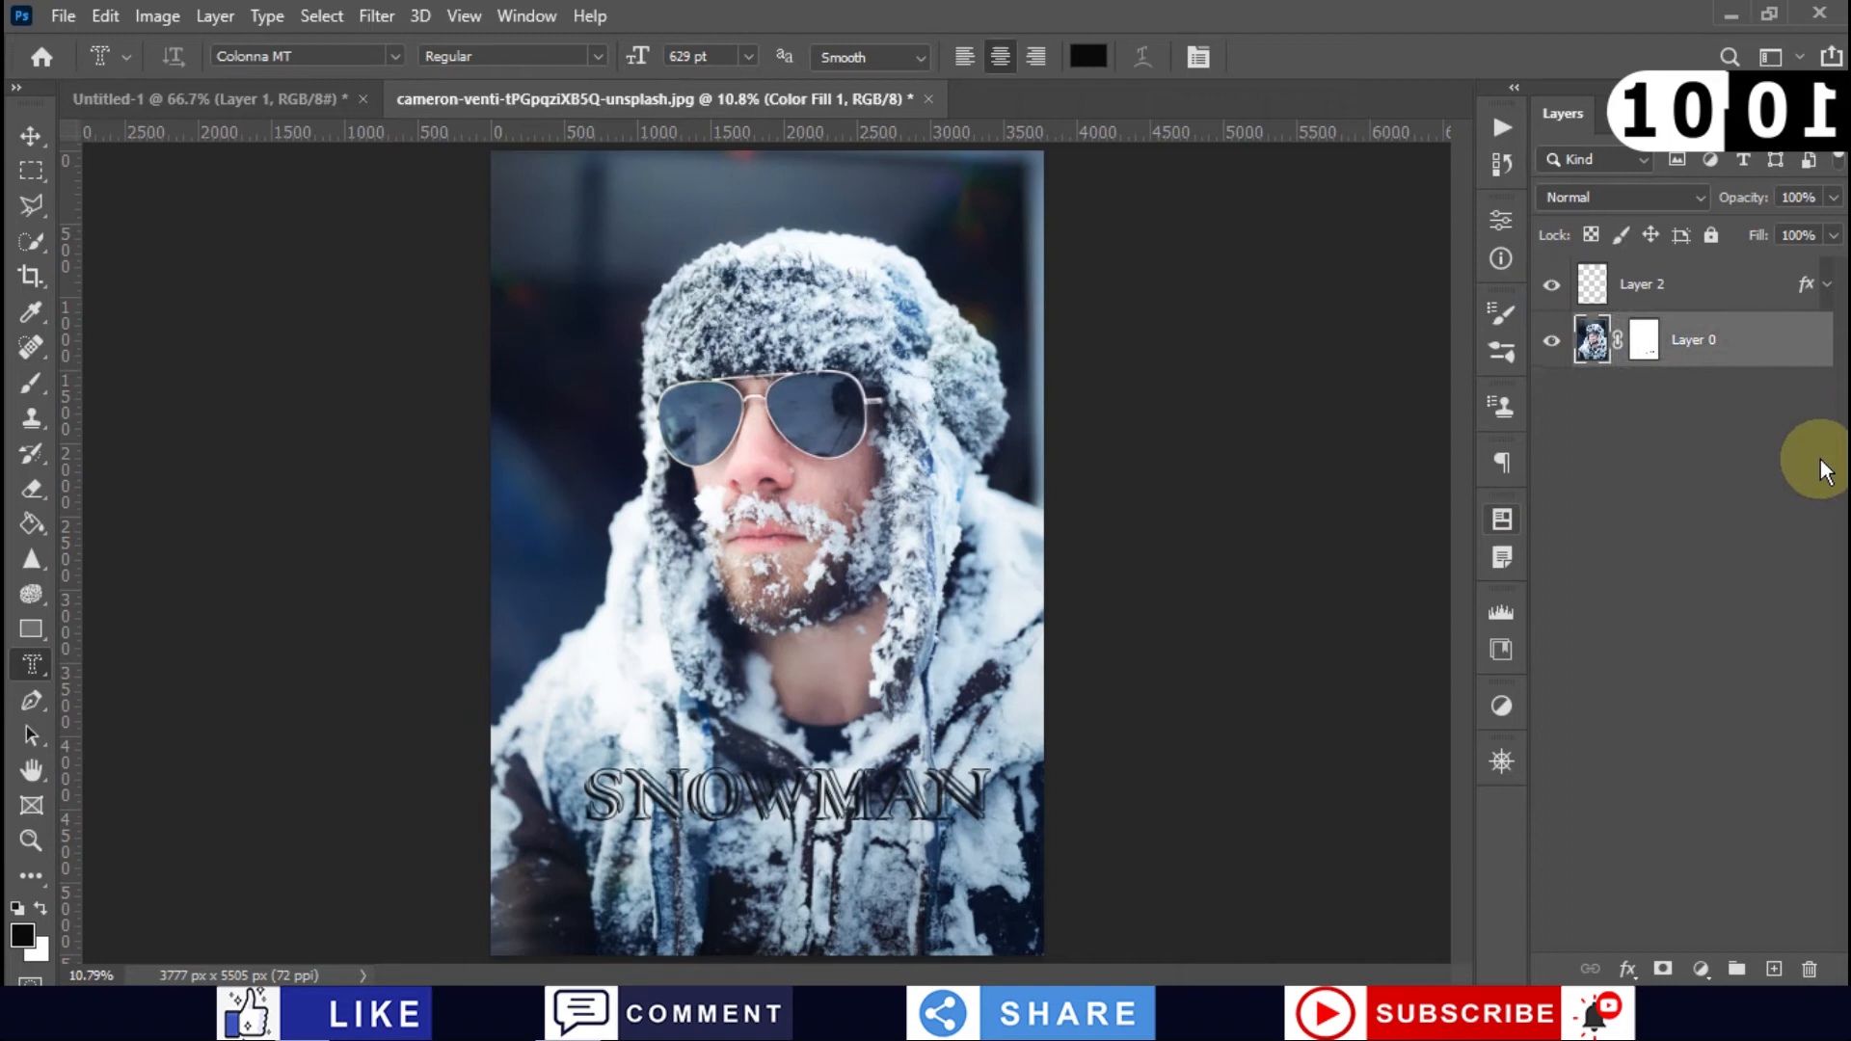
# Step: Disable the layer mask on Layer 0, and compare the photo with Layer 2 hidden and shown
pyautogui.rightClick(1643, 342)
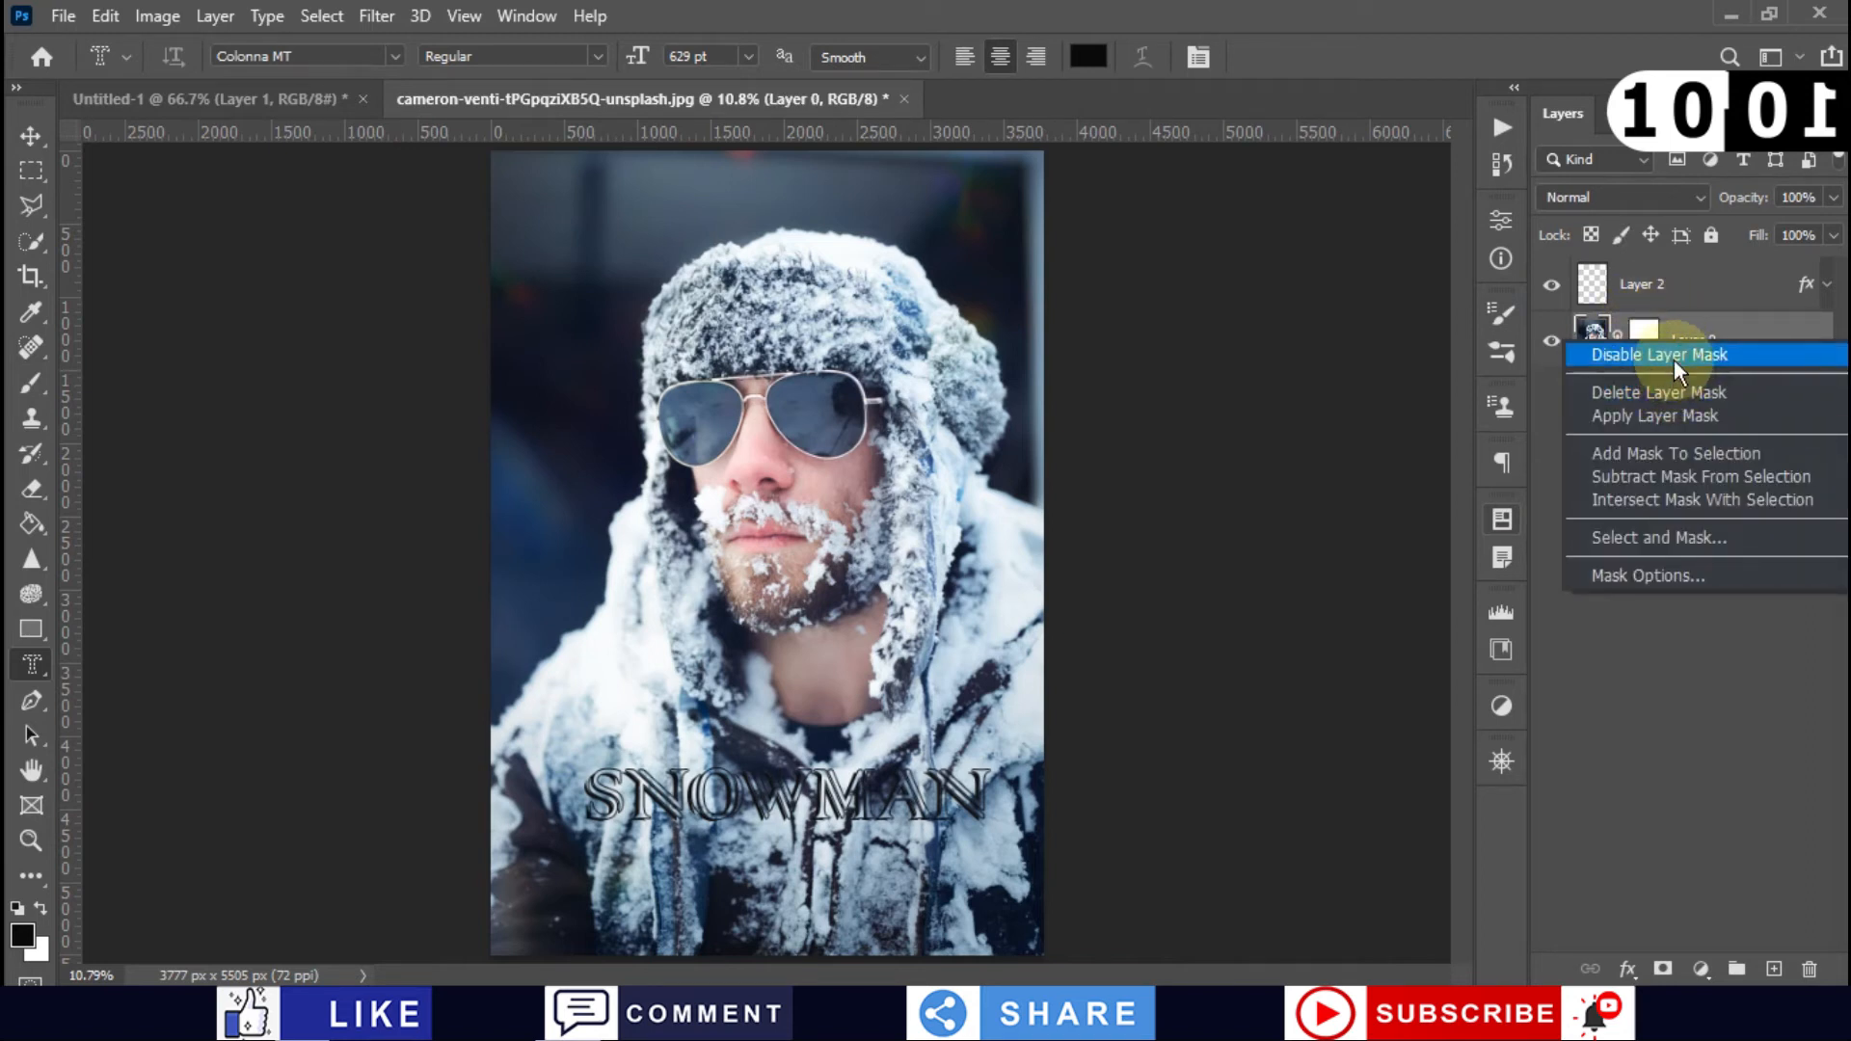
pyautogui.click(1674, 355)
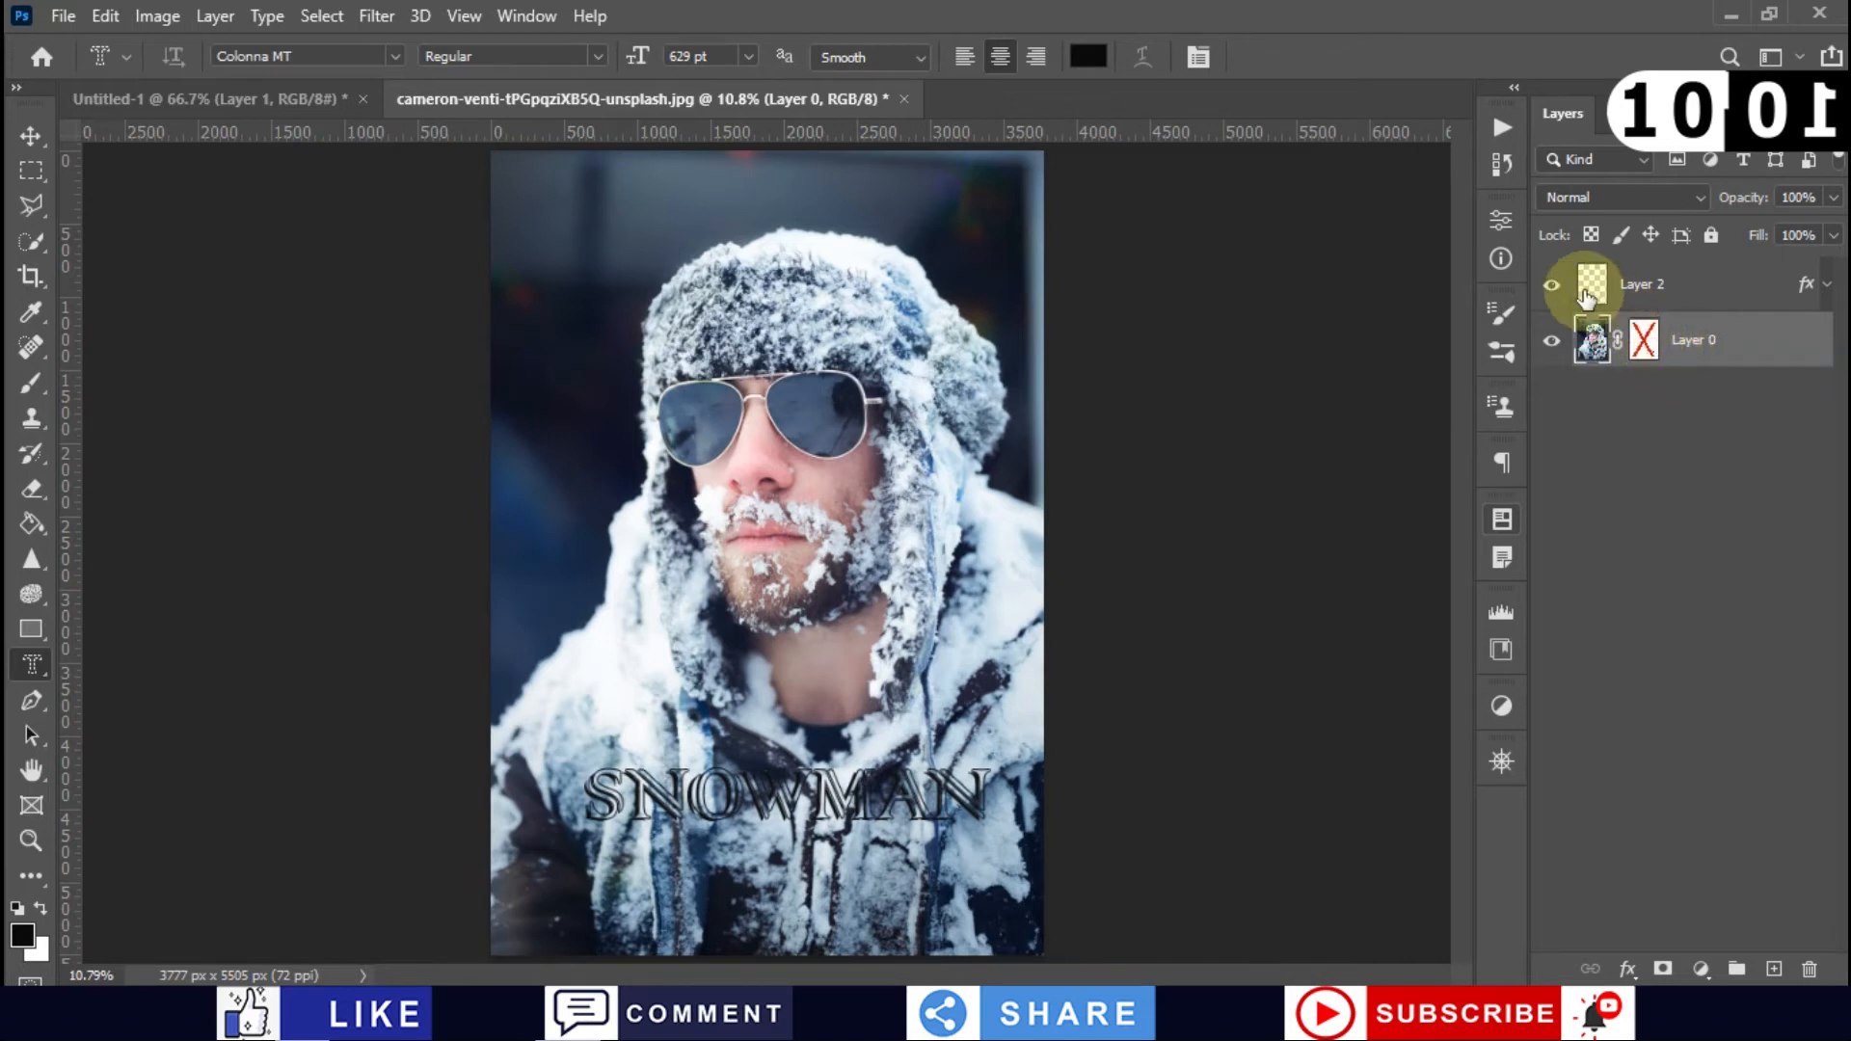
pyautogui.click(1550, 287)
pyautogui.click(1549, 286)
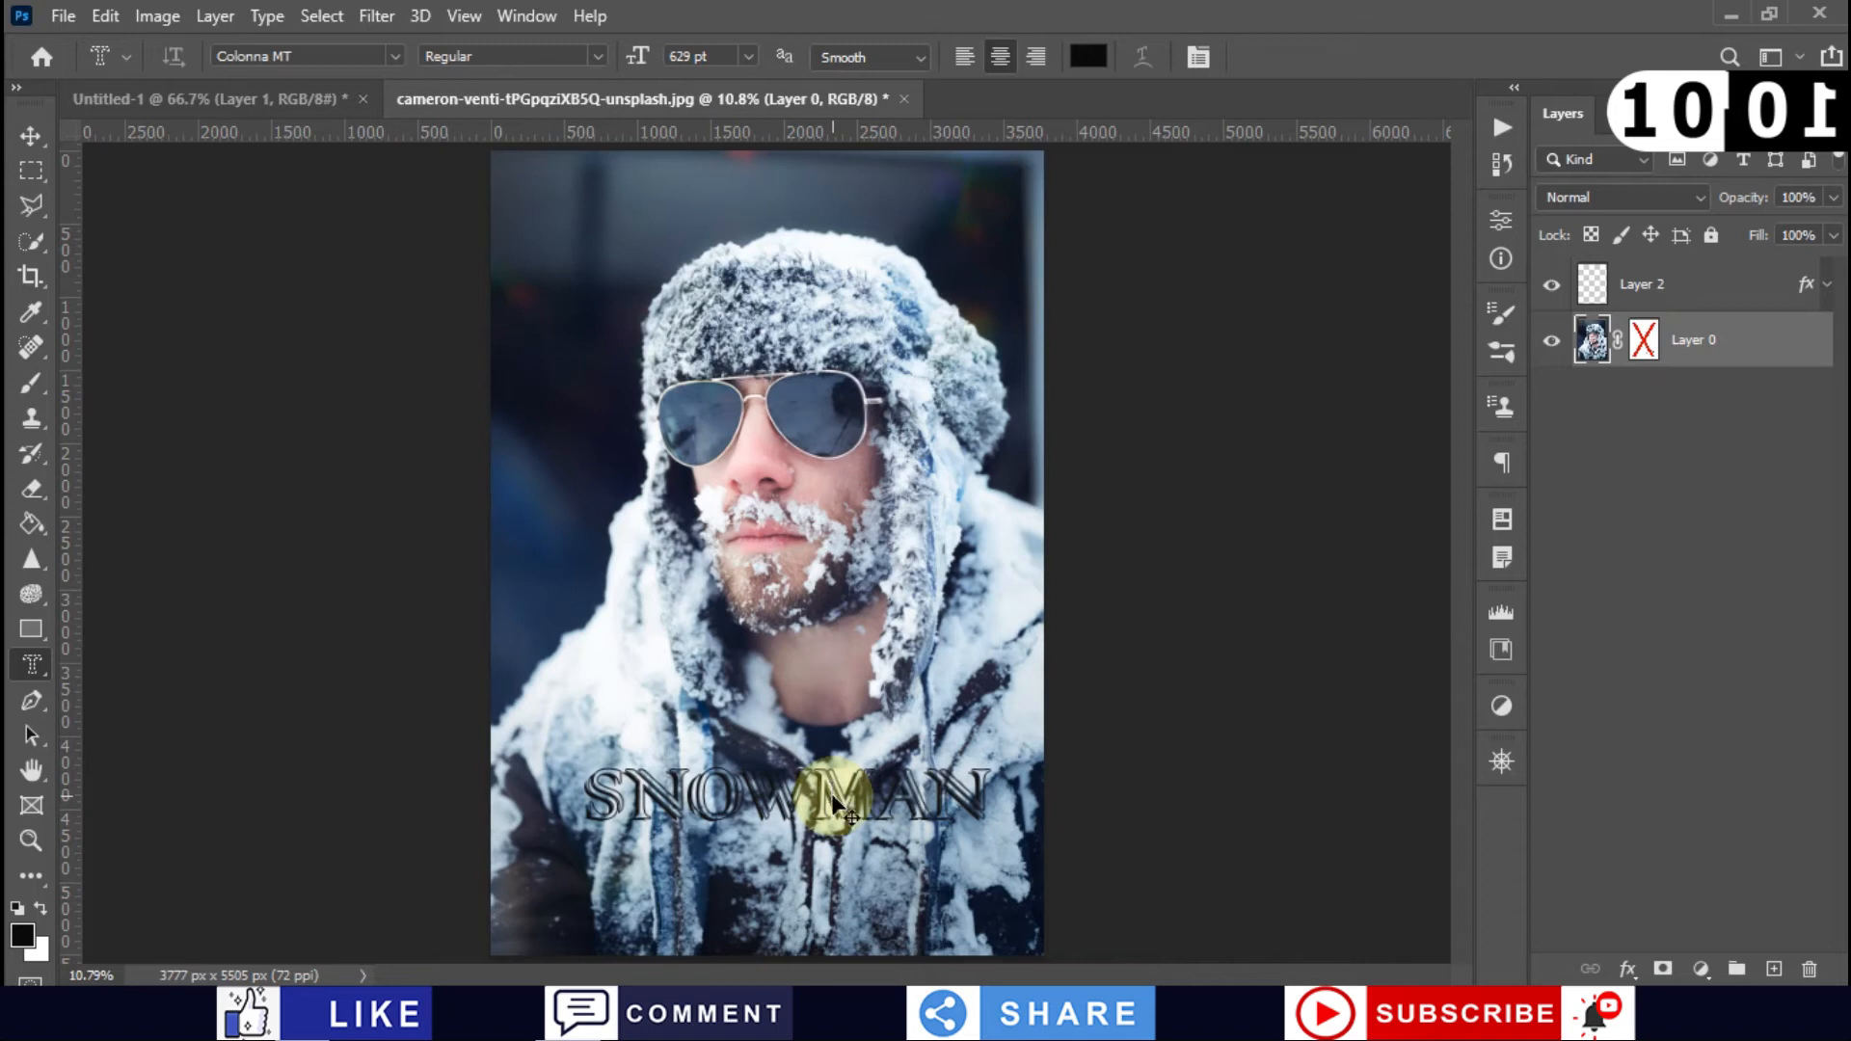
# Step: Examine the styled SNOWMAN lettering on the jacket at several magnifications
pyautogui.hotkey('ctrl', '+')
pyautogui.hotkey('ctrl', '+')
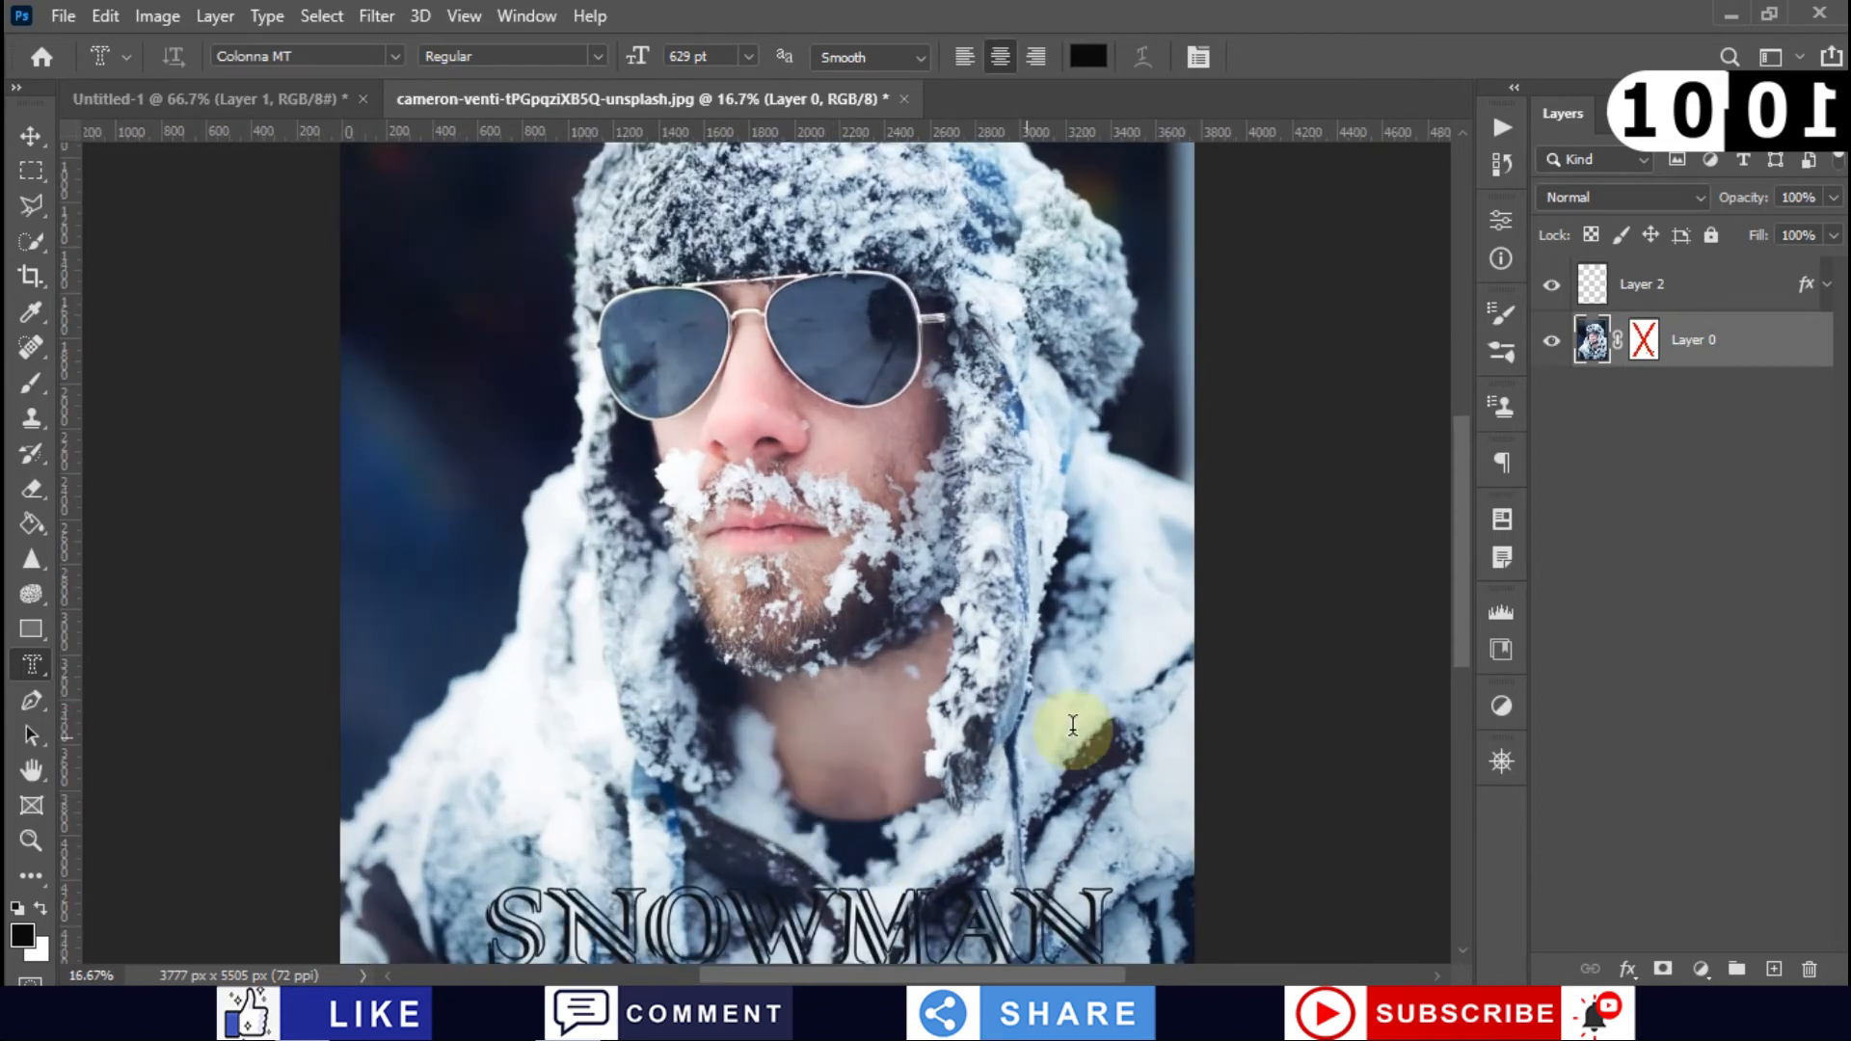
pyautogui.moveTo(1460, 627); pyautogui.dragTo(1460, 689)
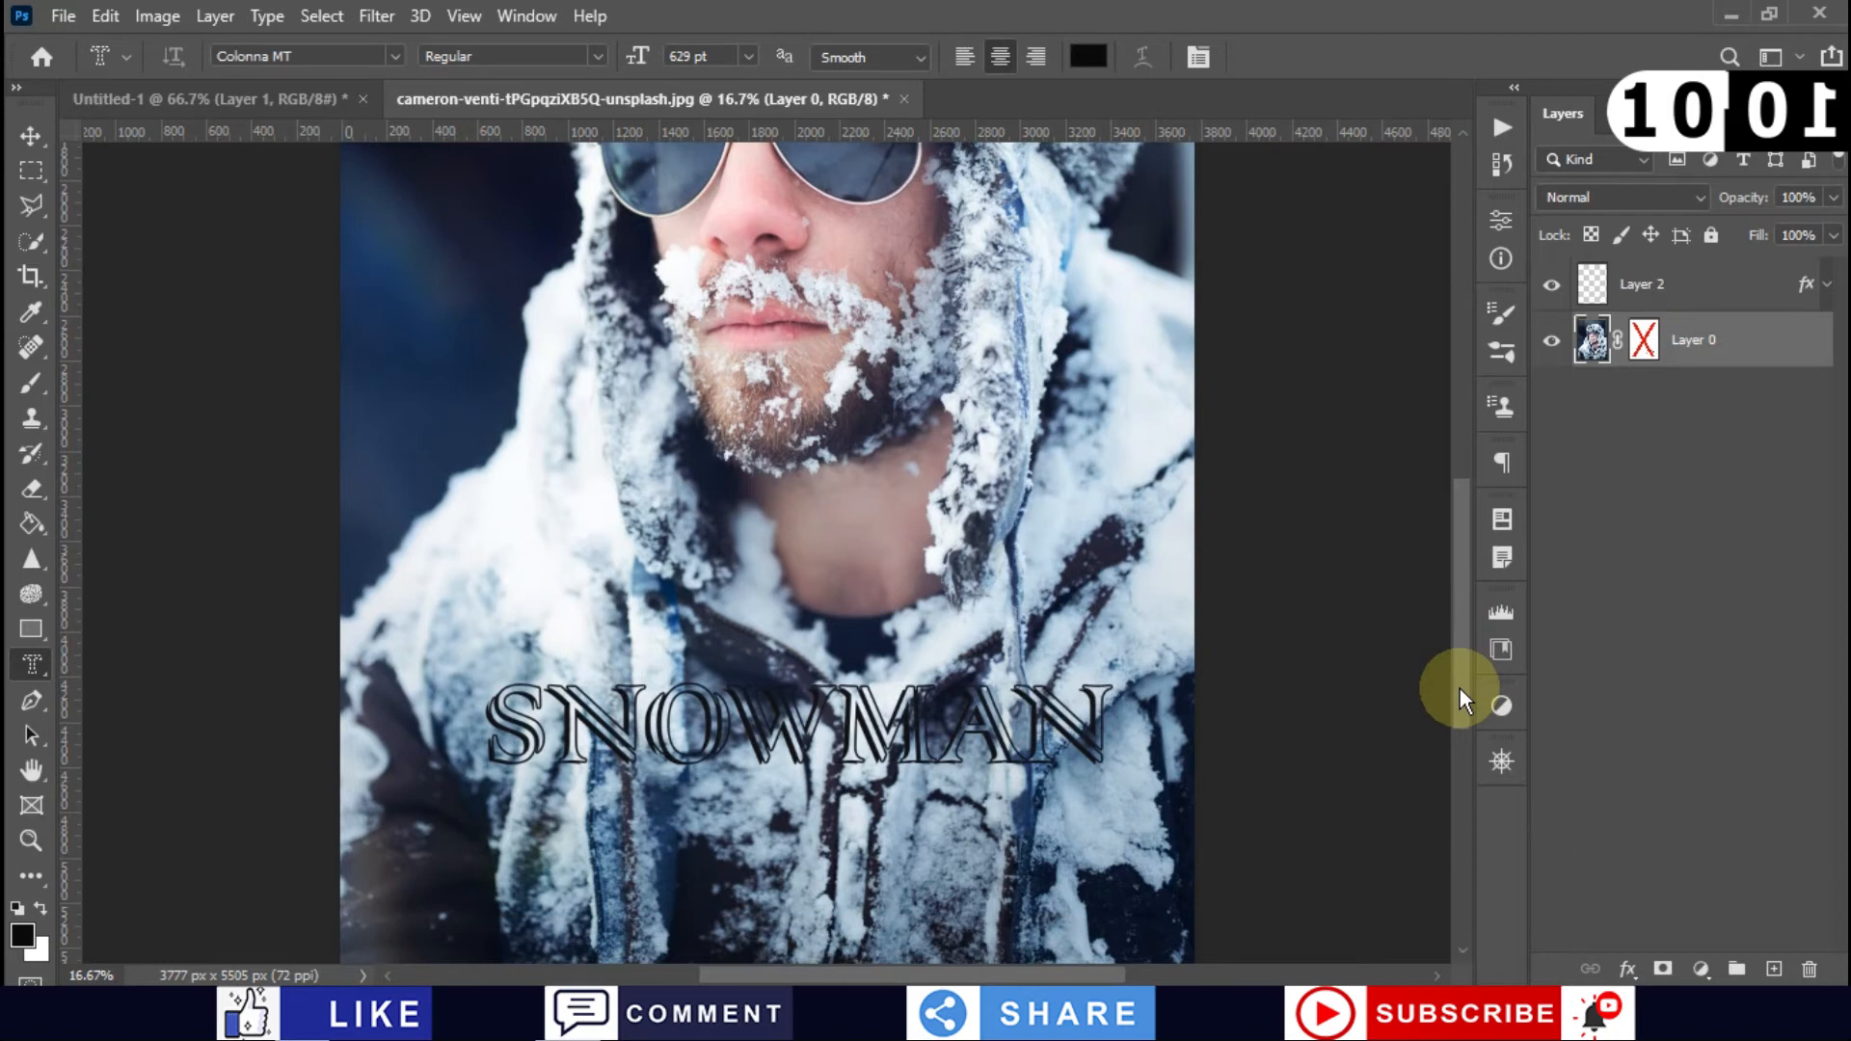
pyautogui.hotkey('ctrl', '-')
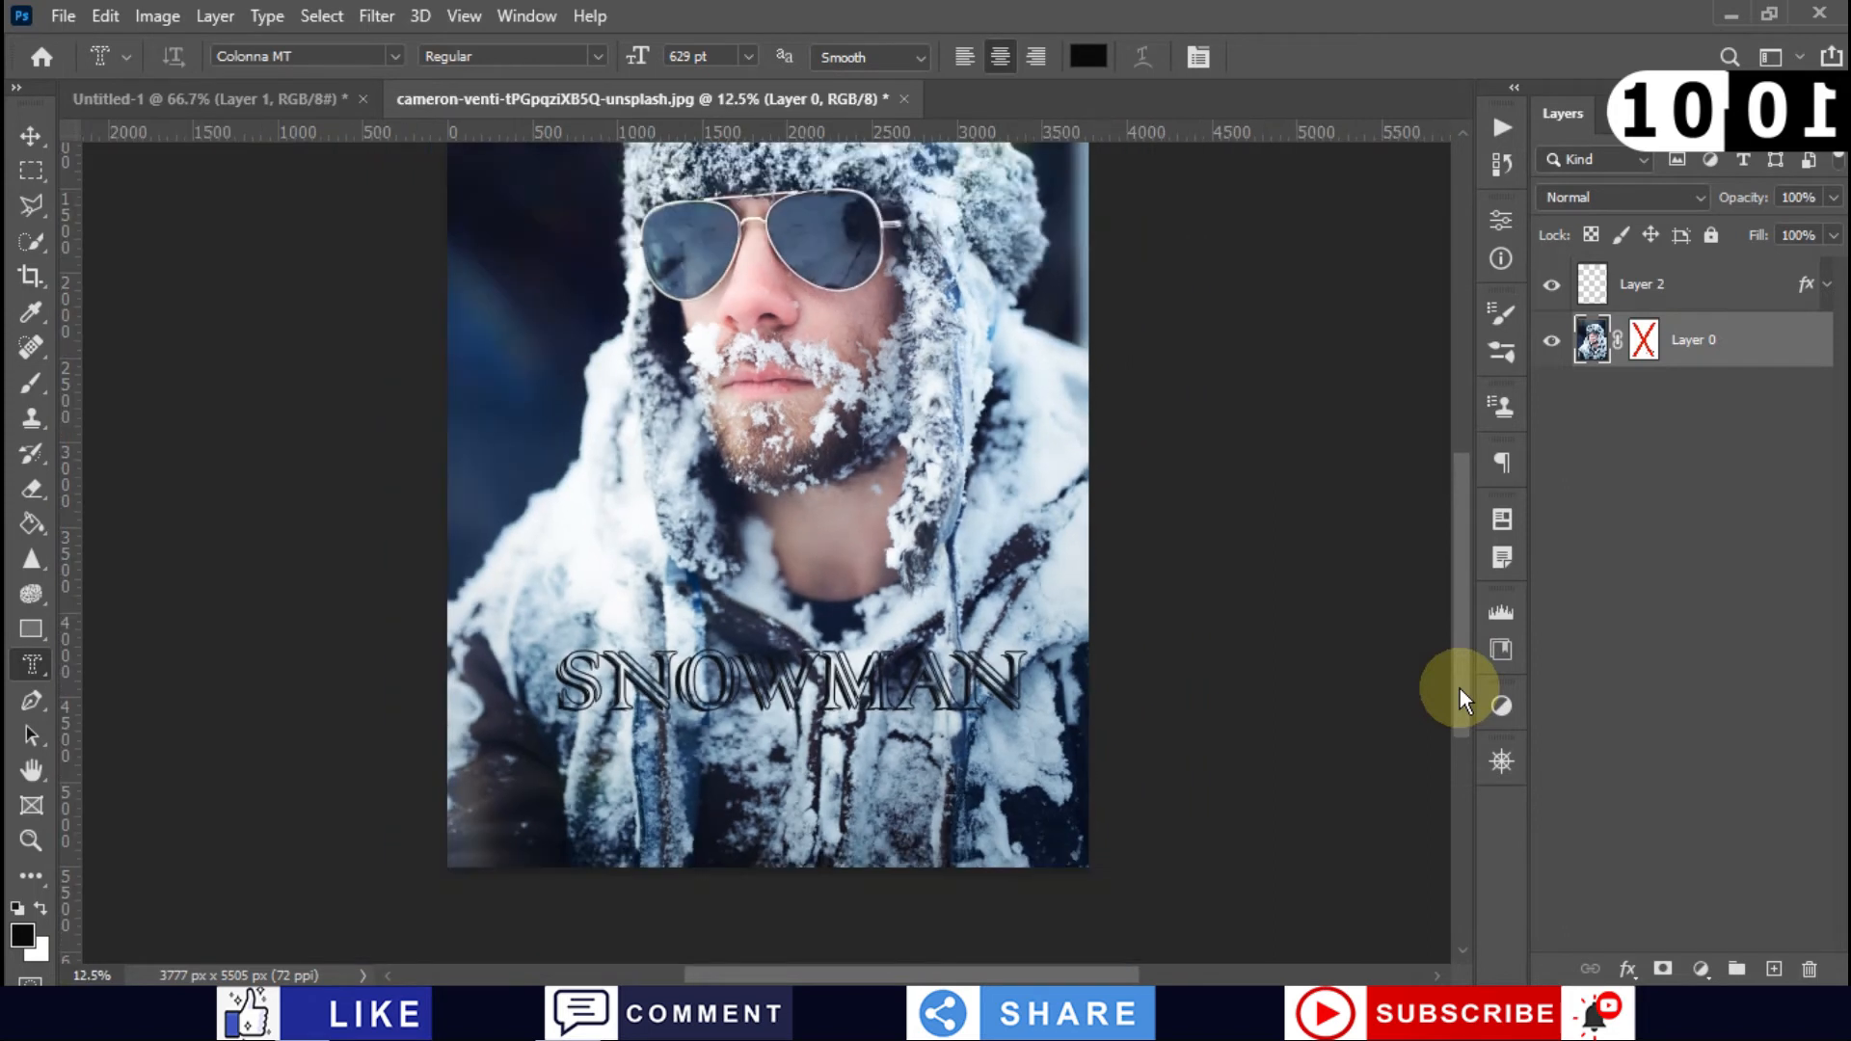
pyautogui.hotkey('ctrl', '+')
pyautogui.hotkey('ctrl', '+')
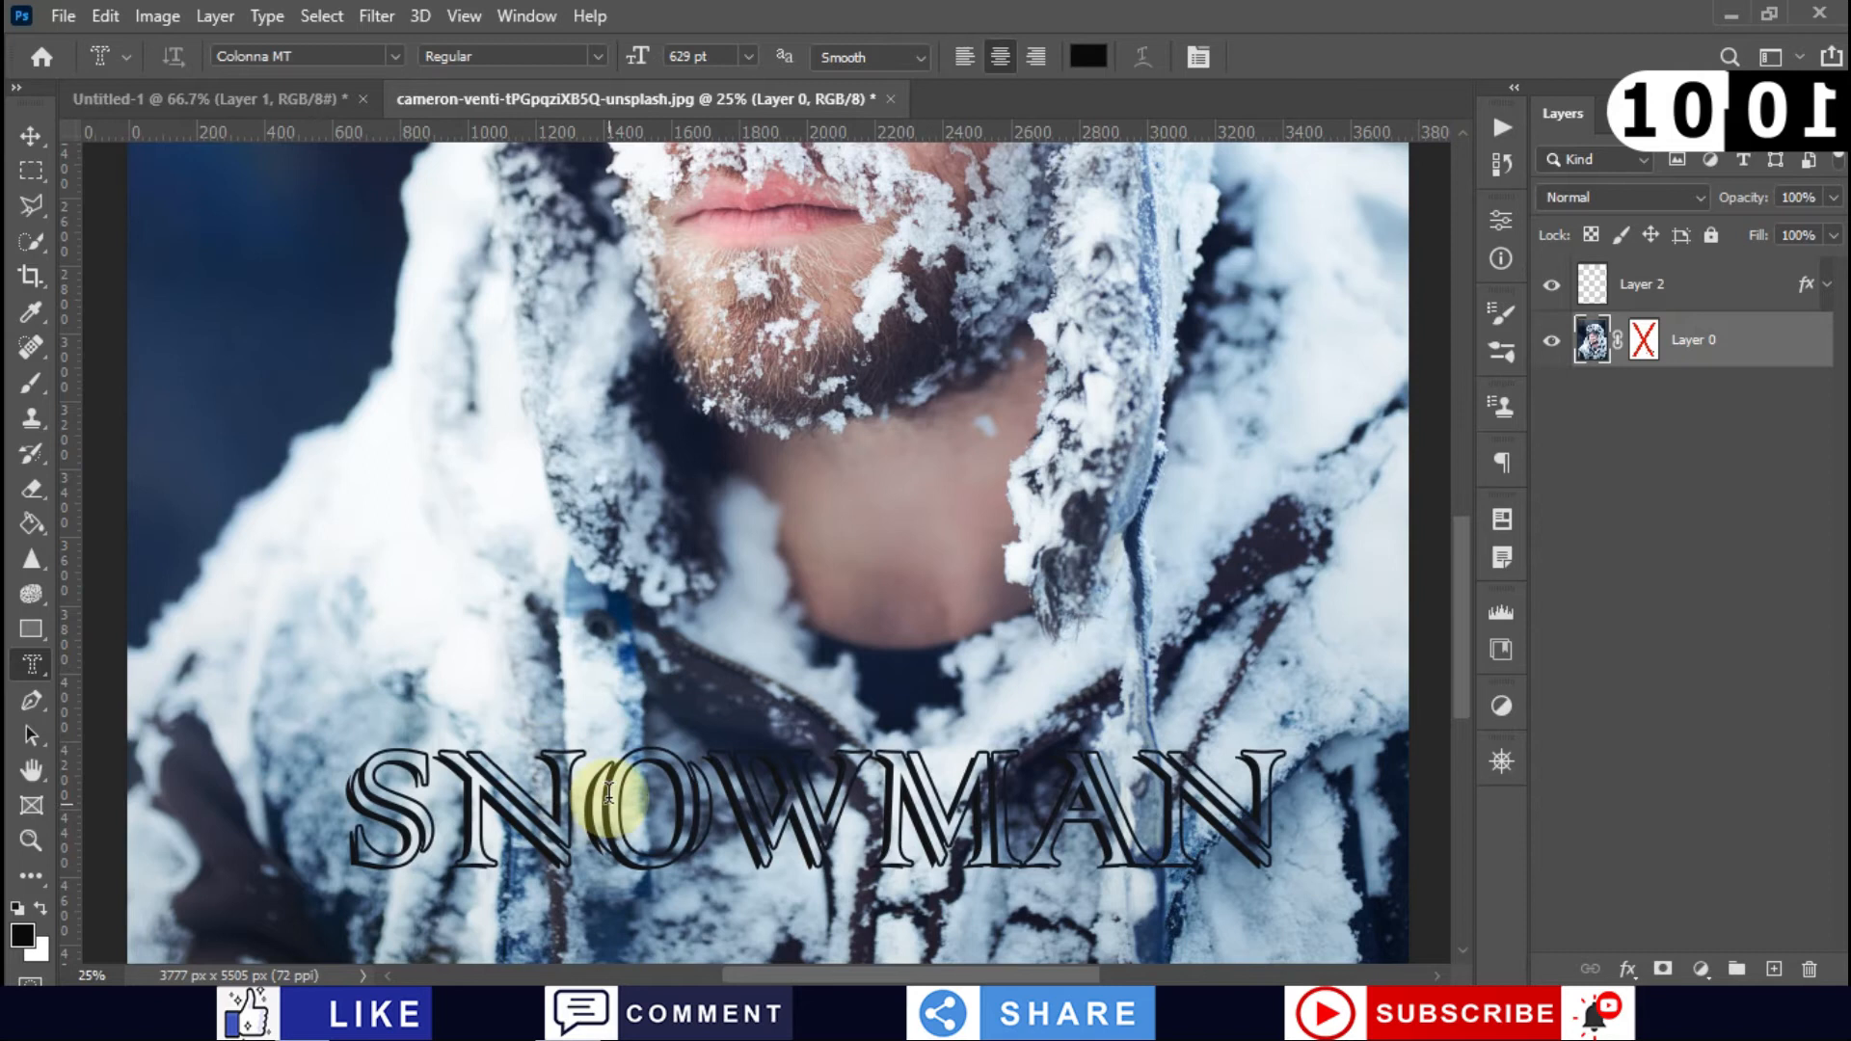
pyautogui.hotkey('ctrl', '-')
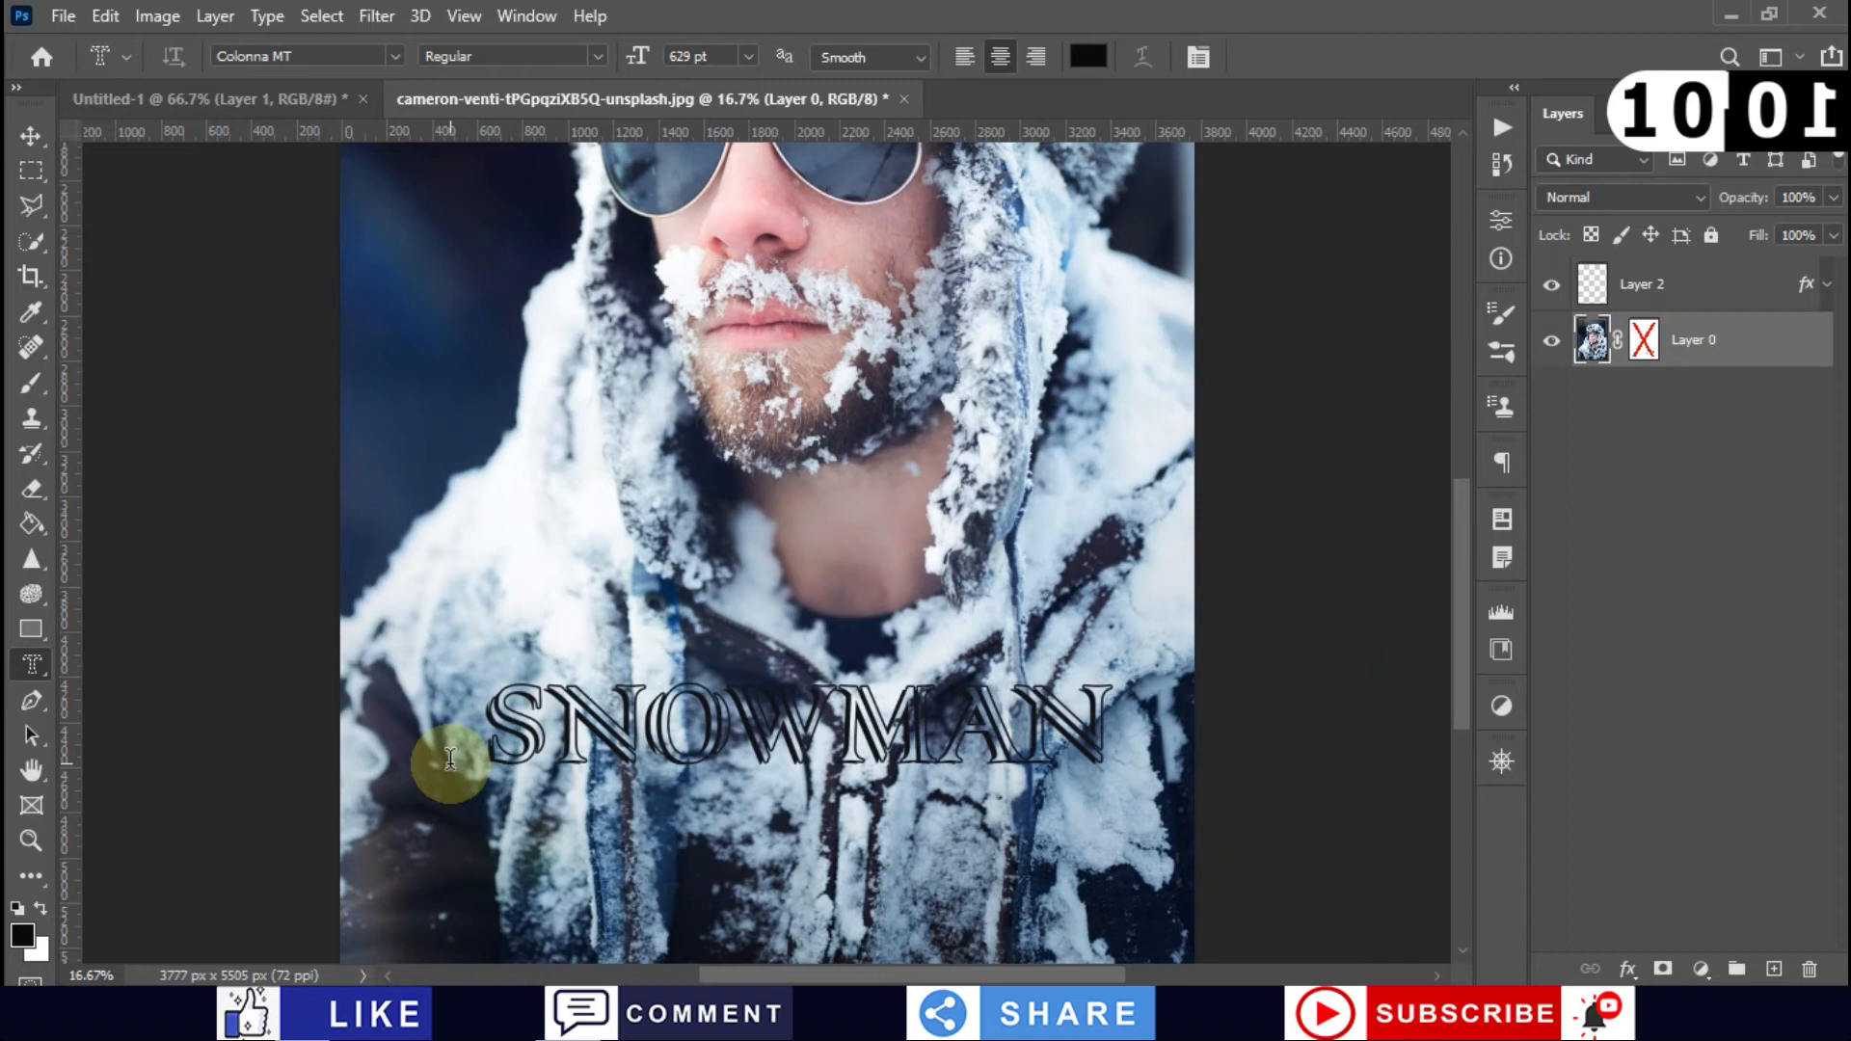
# Step: Try the Vertical Type Mask tool with the word DAYS running down the photo, and cancel the text
pyautogui.rightClick(20, 673)
pyautogui.click(107, 740)
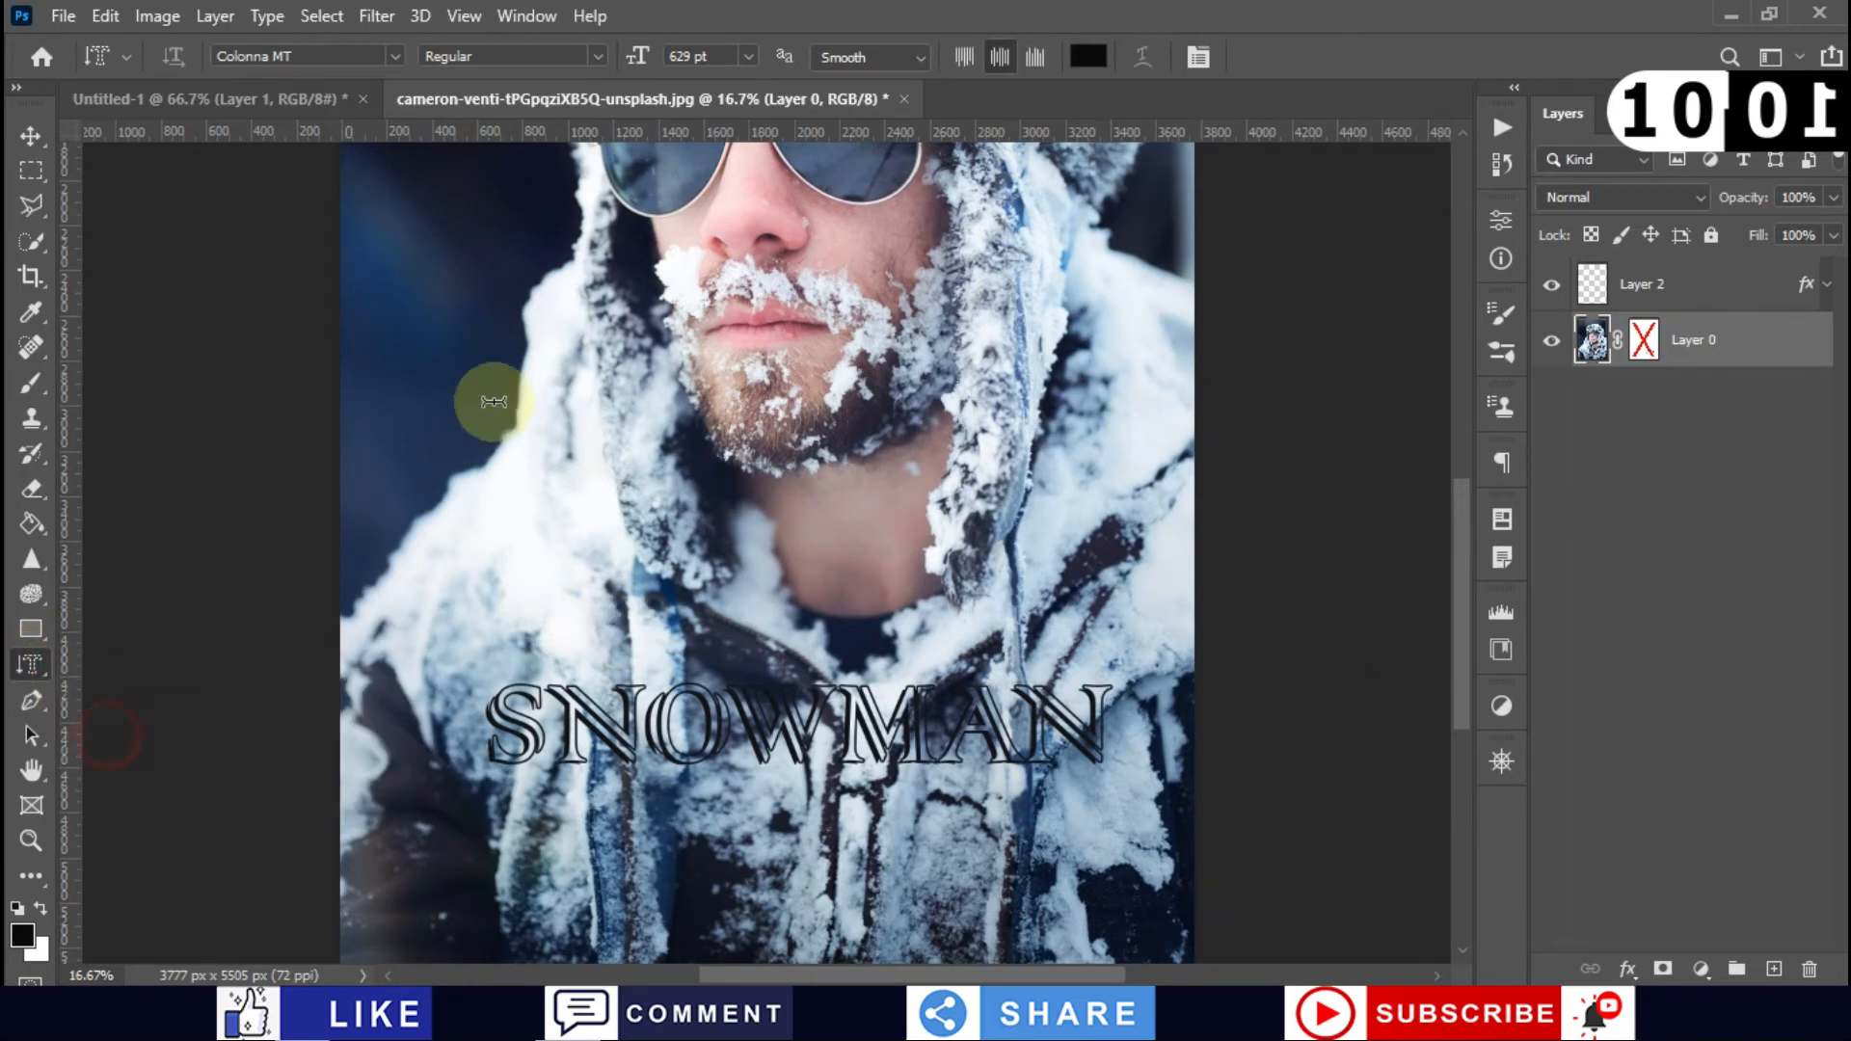
pyautogui.click(619, 354)
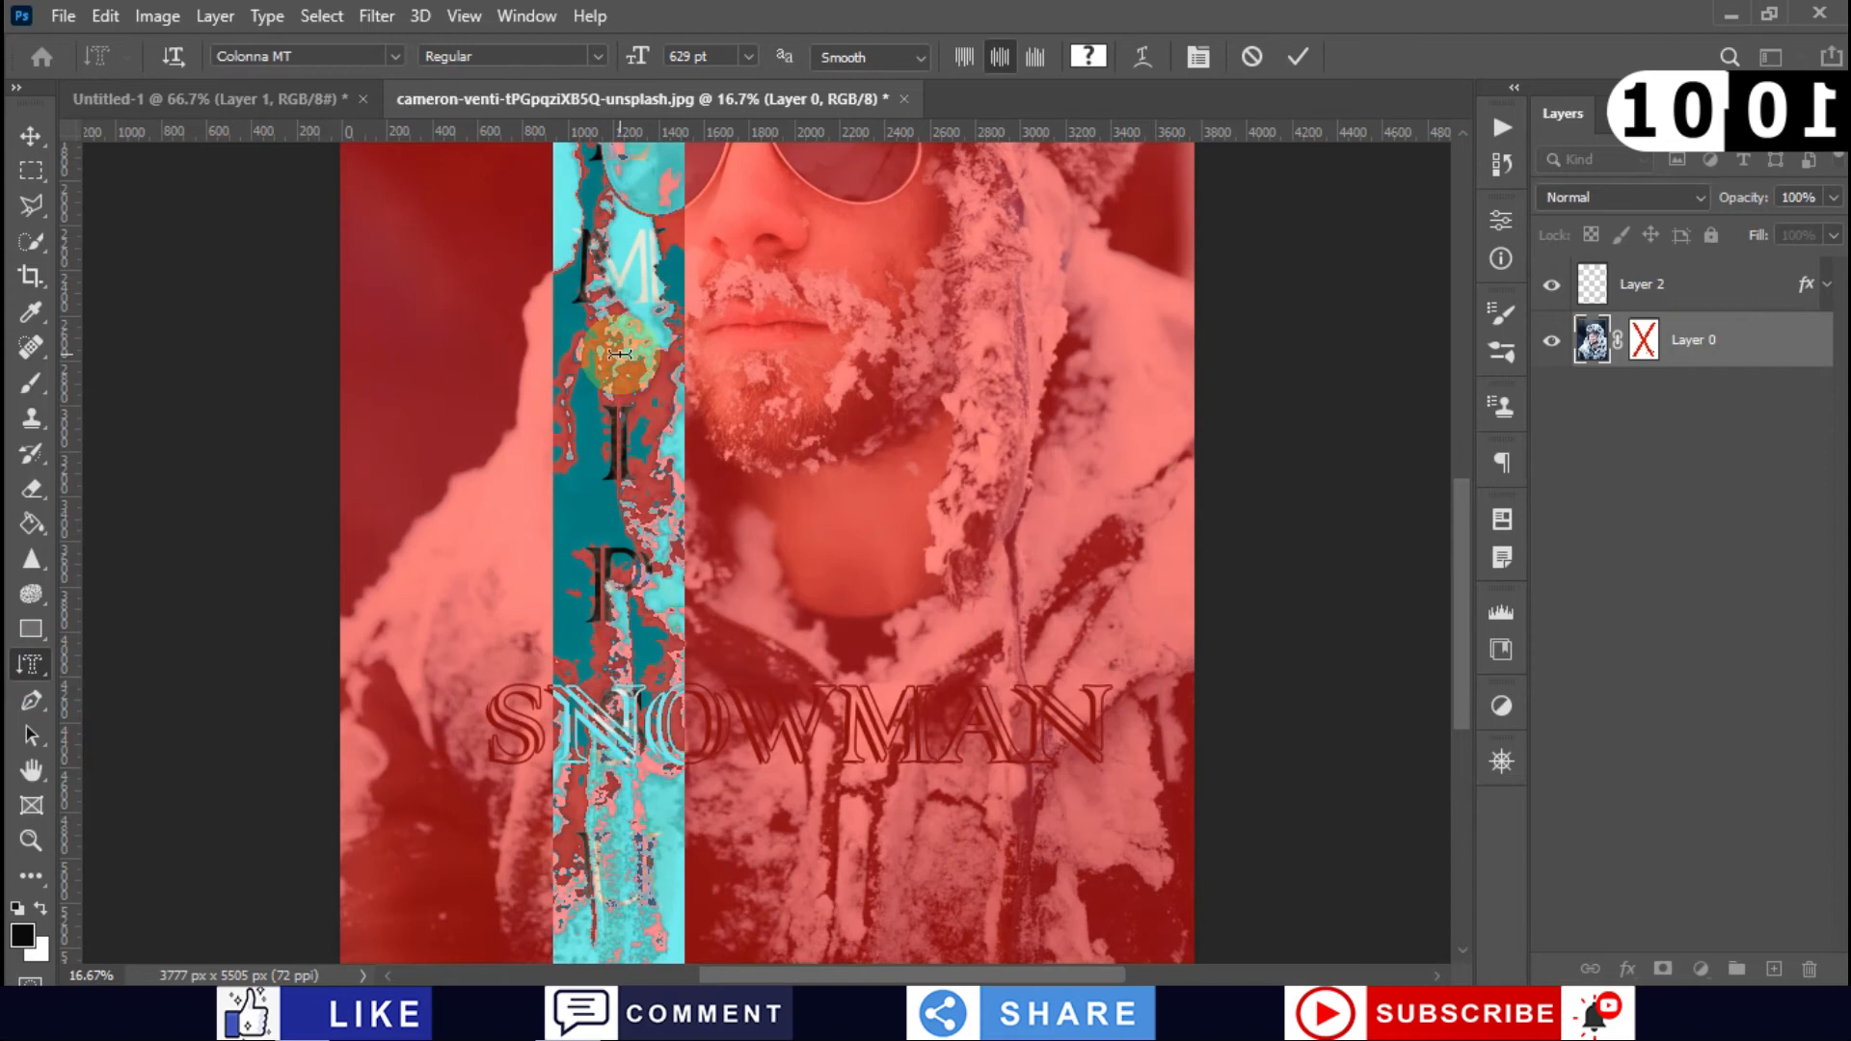
pyautogui.write('DAWDW')
pyautogui.hotkey('ctrl', 'a')
pyautogui.write('O')
pyautogui.press('BackSpace')
pyautogui.write('DAYS')
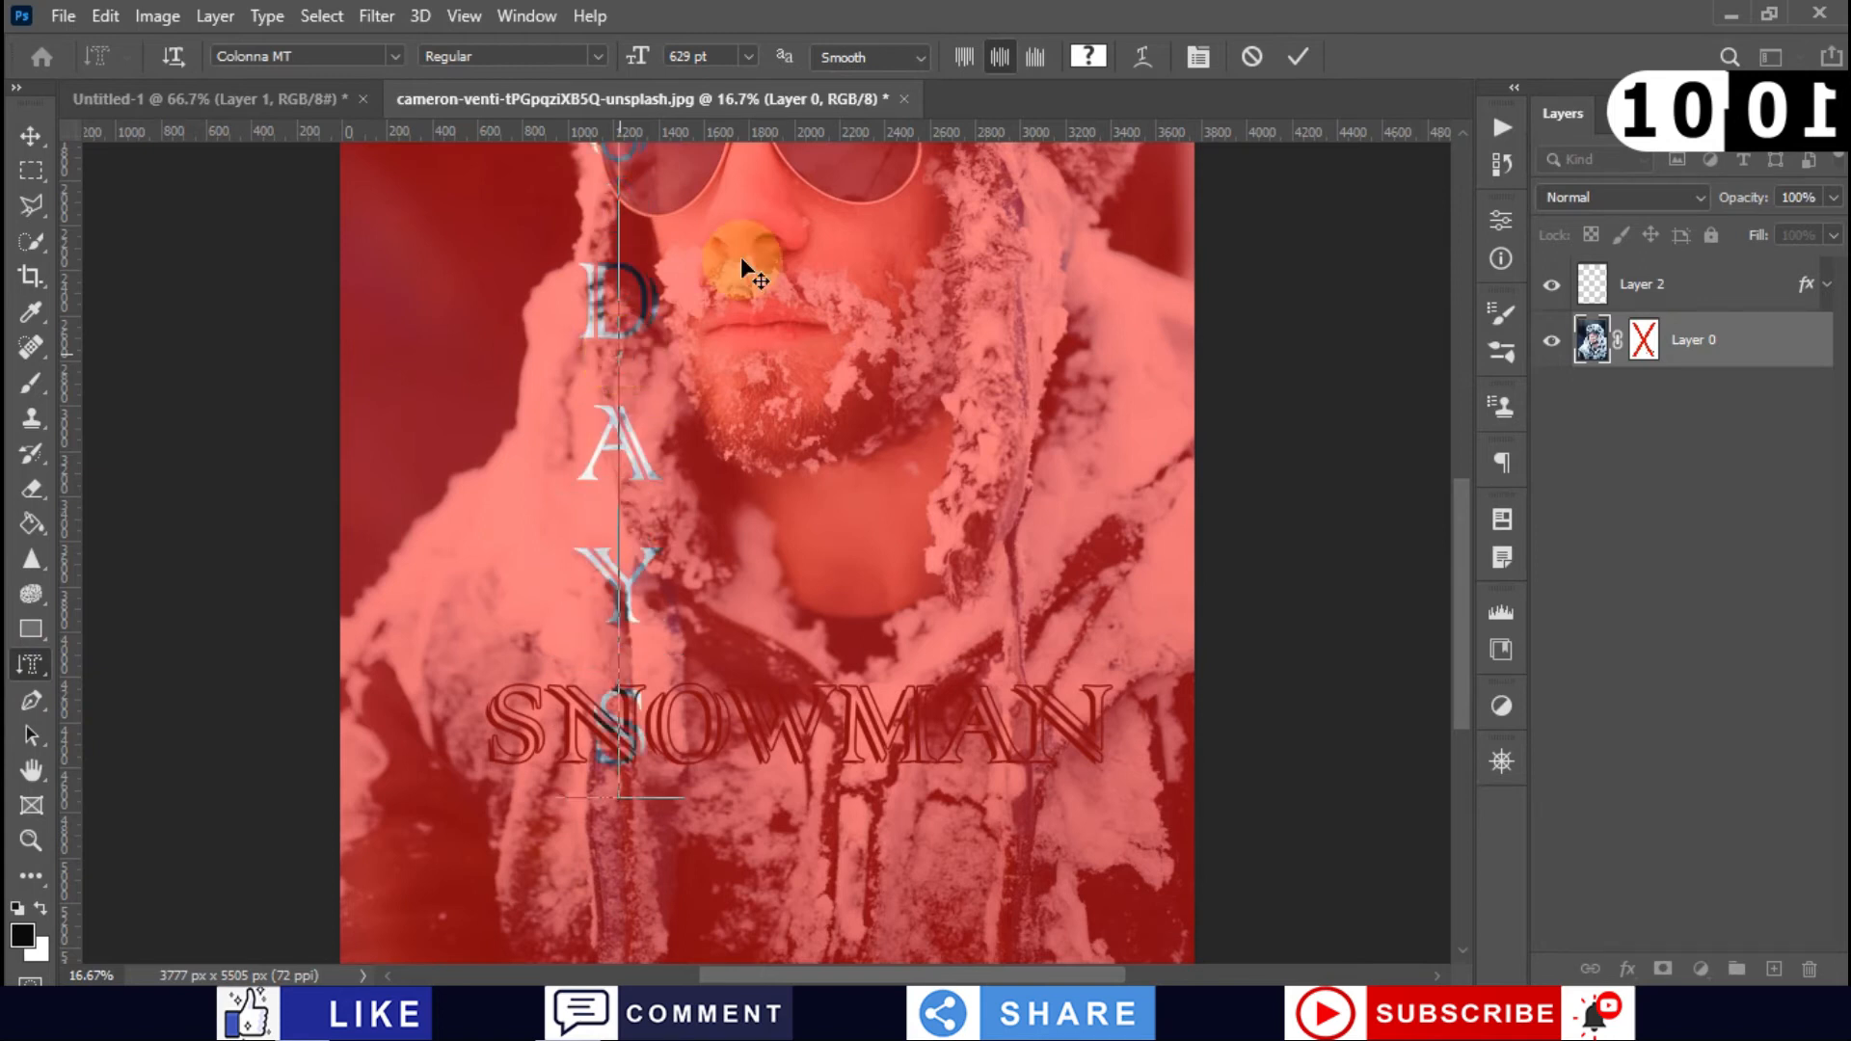
pyautogui.click(1254, 67)
pyautogui.hotkey('ctrl', 'd')
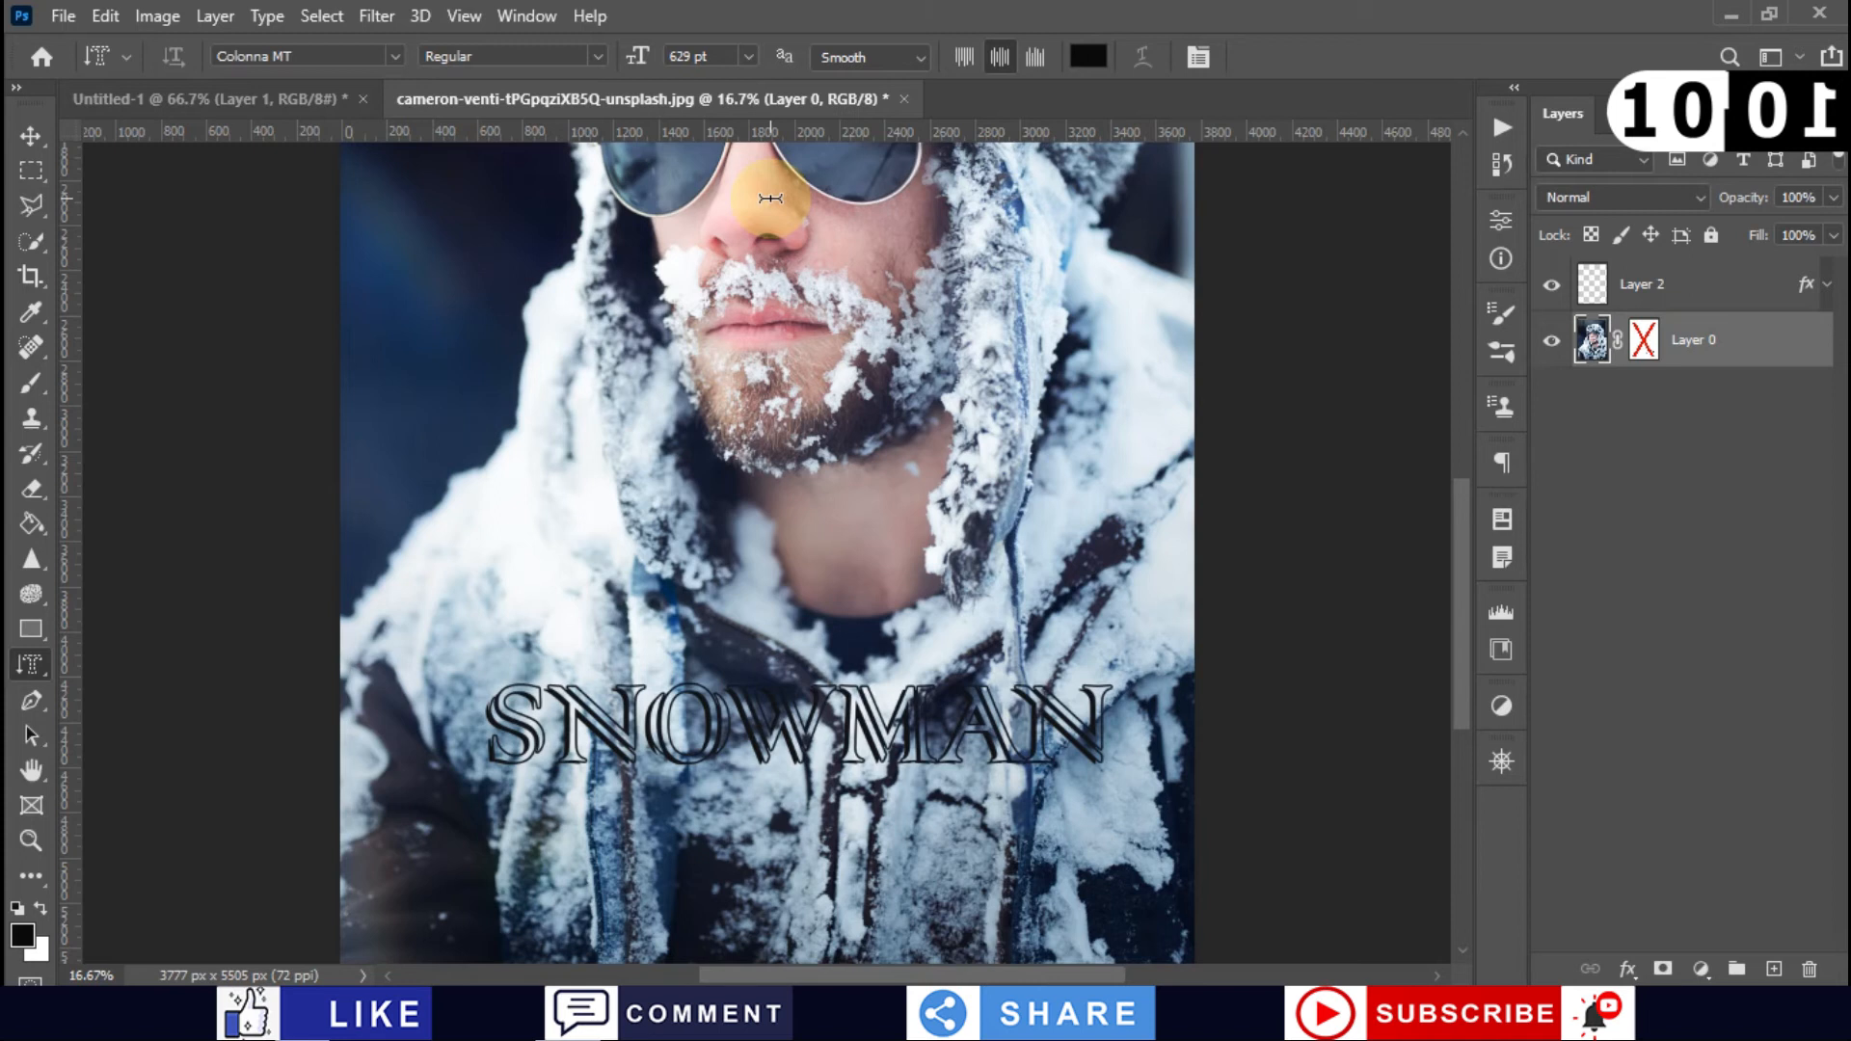
# Step: View the whole photo with its lettering and display the available type tool variants
pyautogui.scroll(-1, 945, 425)
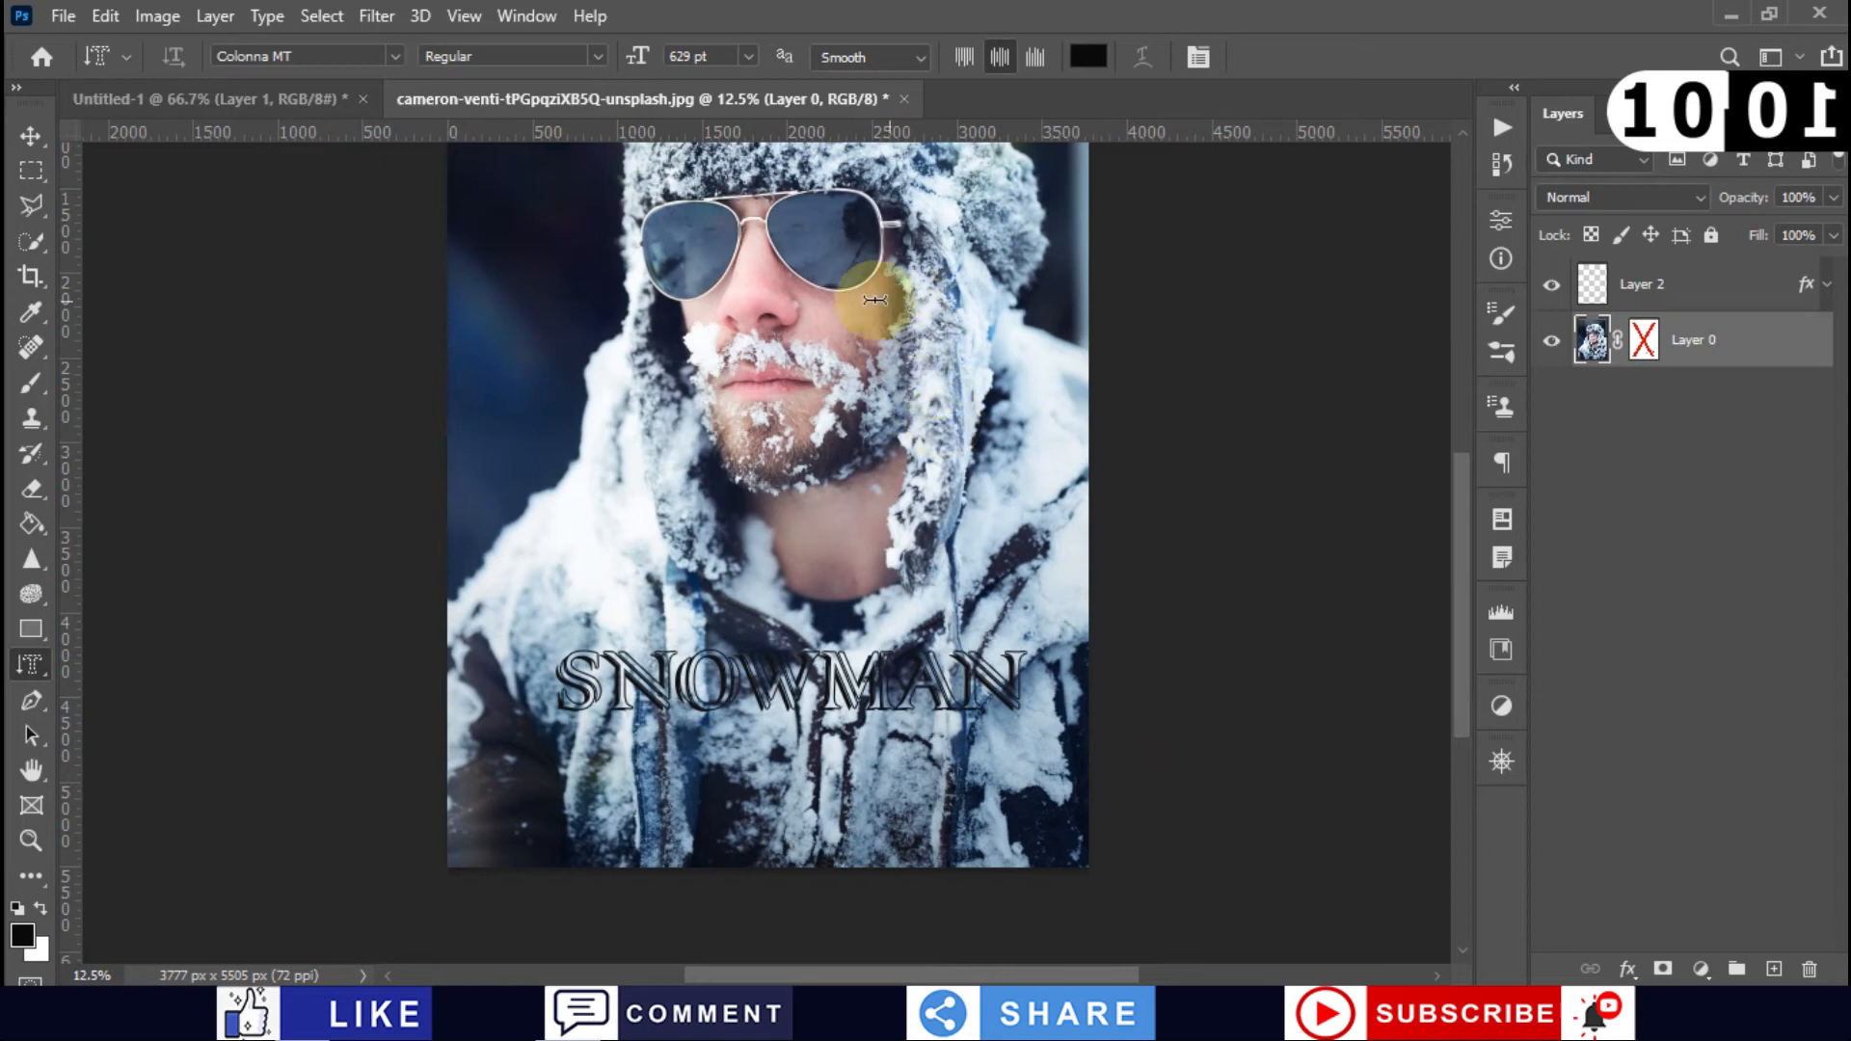
pyautogui.scroll(-1, 856, 299)
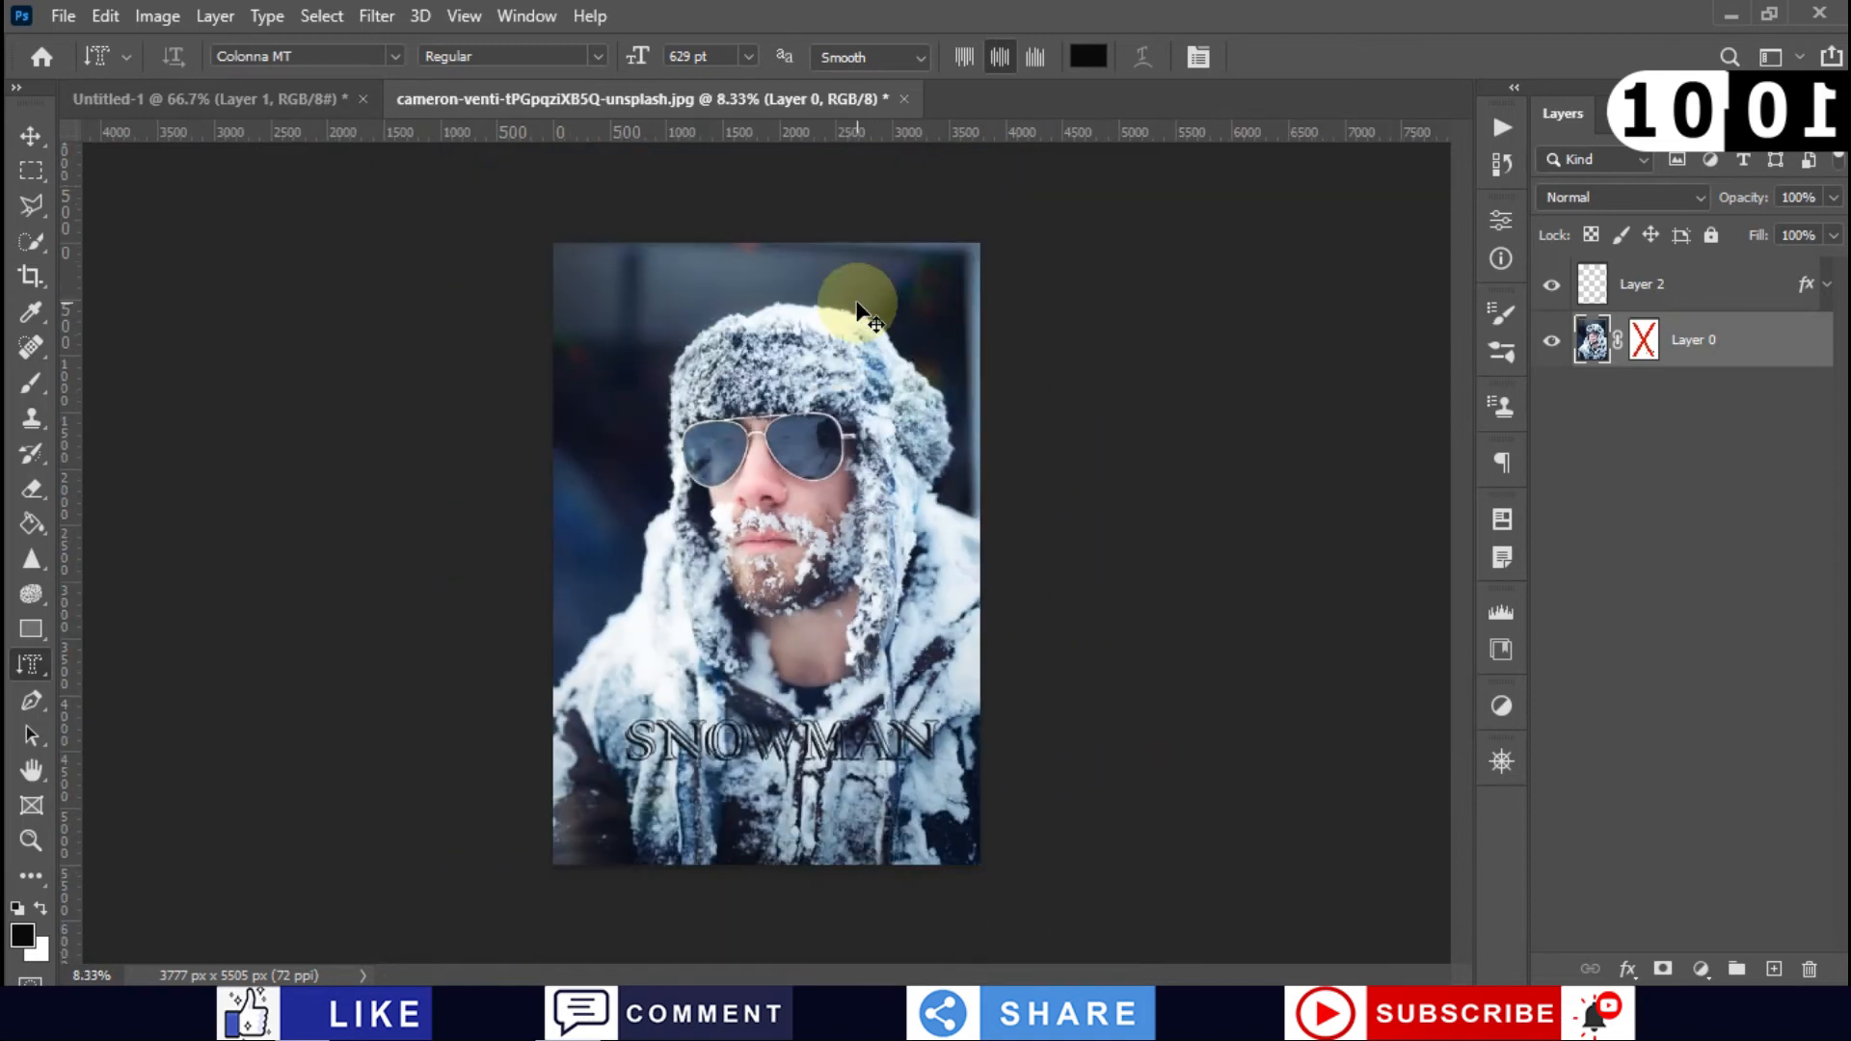
pyautogui.scroll(1, 857, 304)
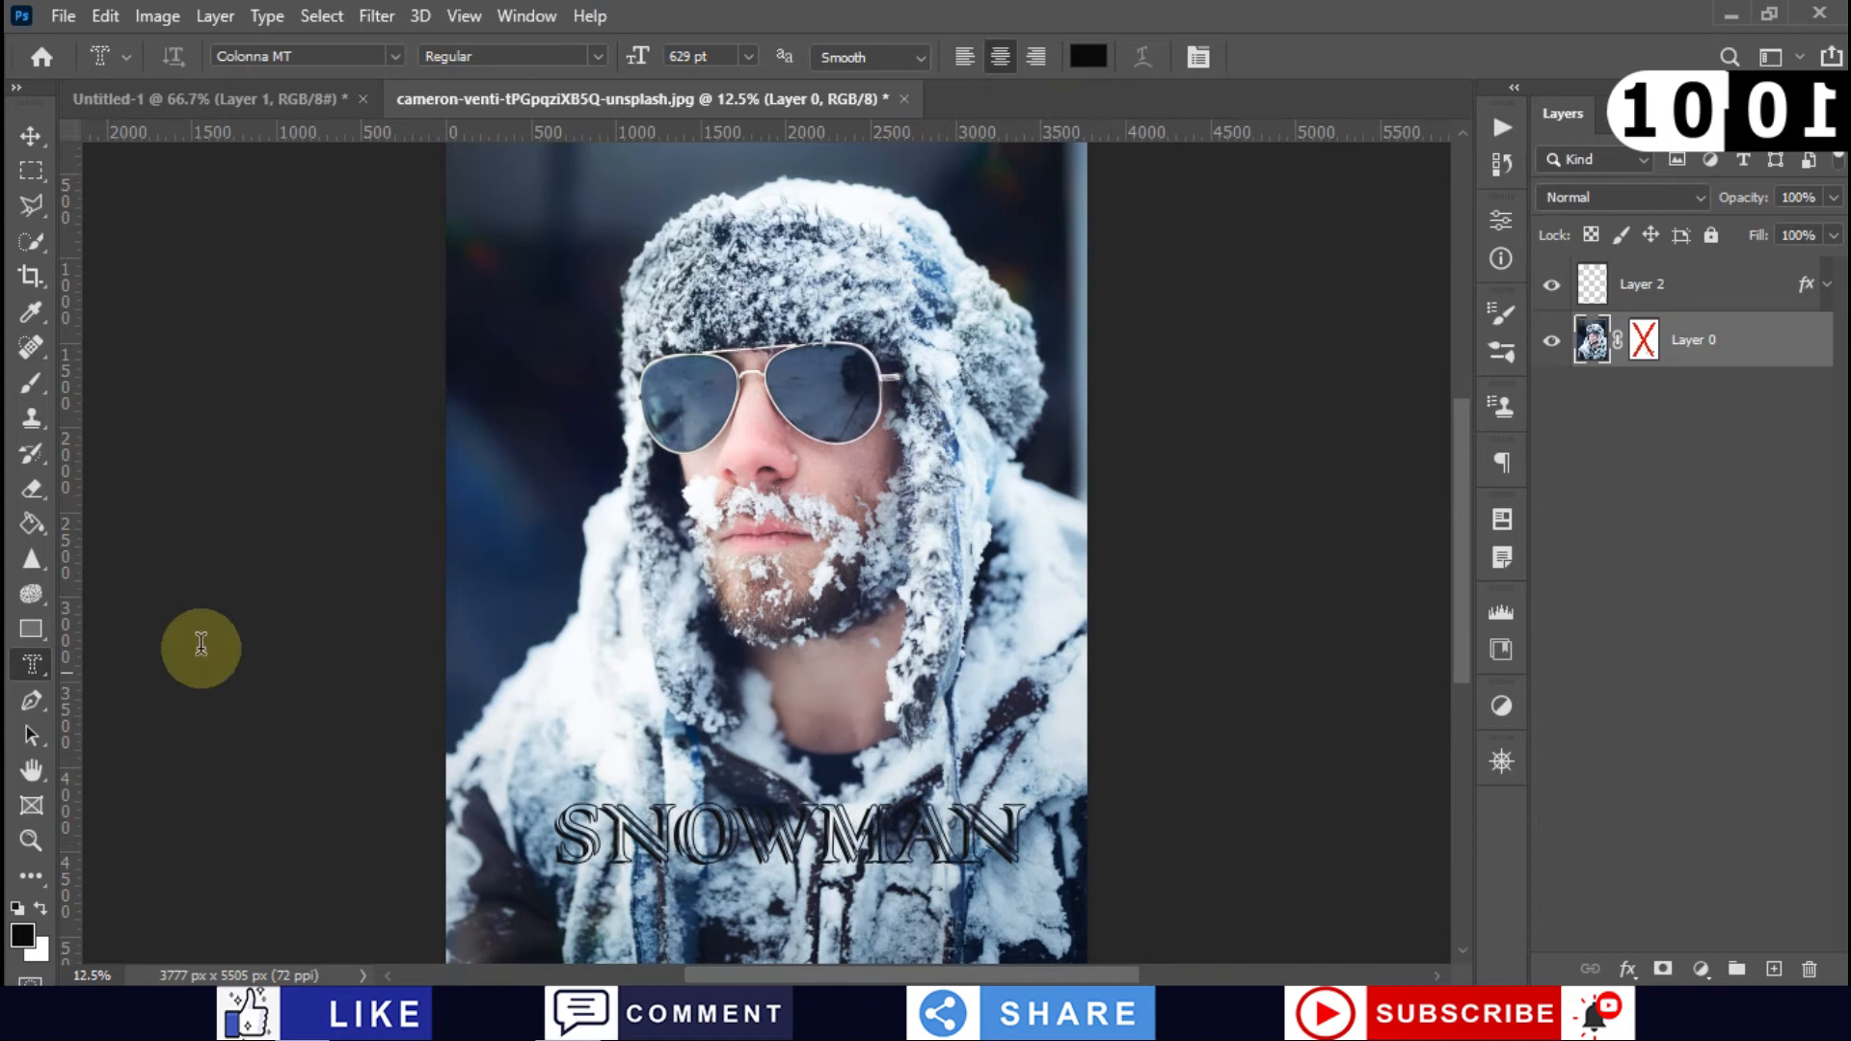
pyautogui.click(22, 675)
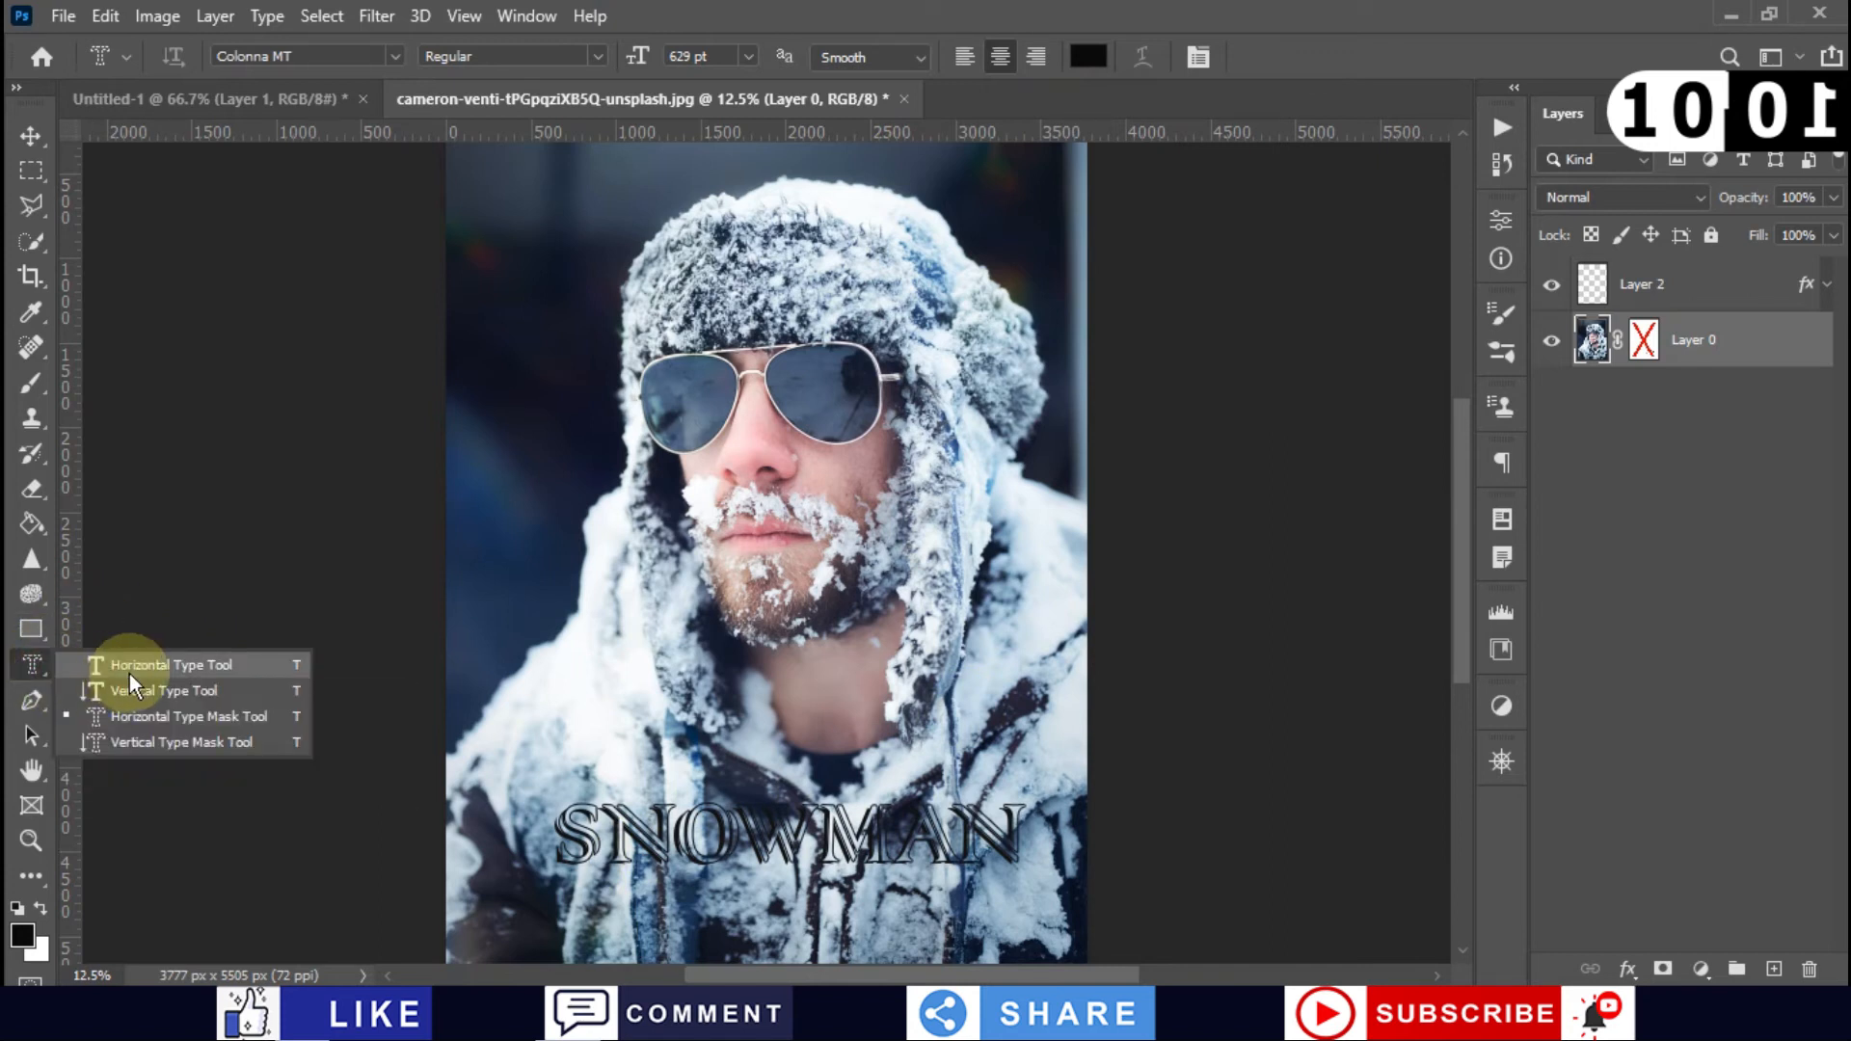
# Step: Hide Layer 2 and add the horizontal text SNOWMAN across the jacket in 629 pt Colonna MT
pyautogui.click(129, 667)
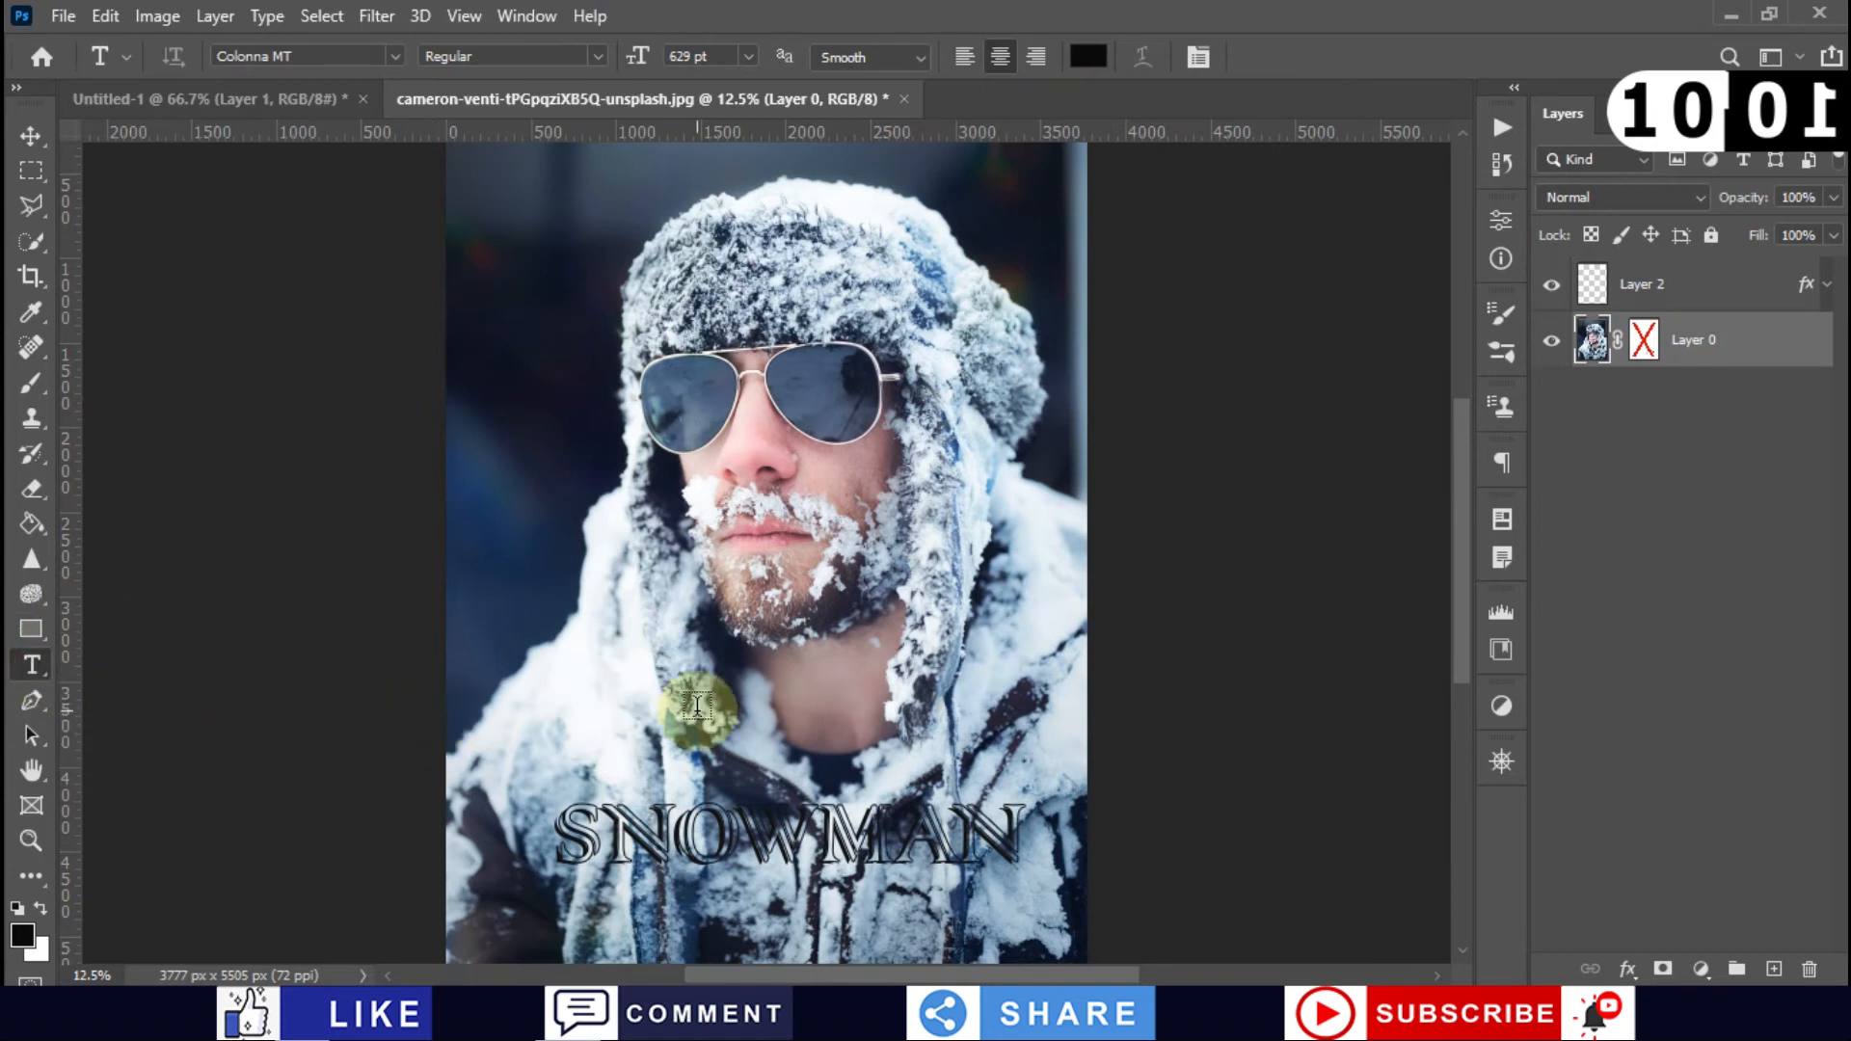
pyautogui.click(1551, 285)
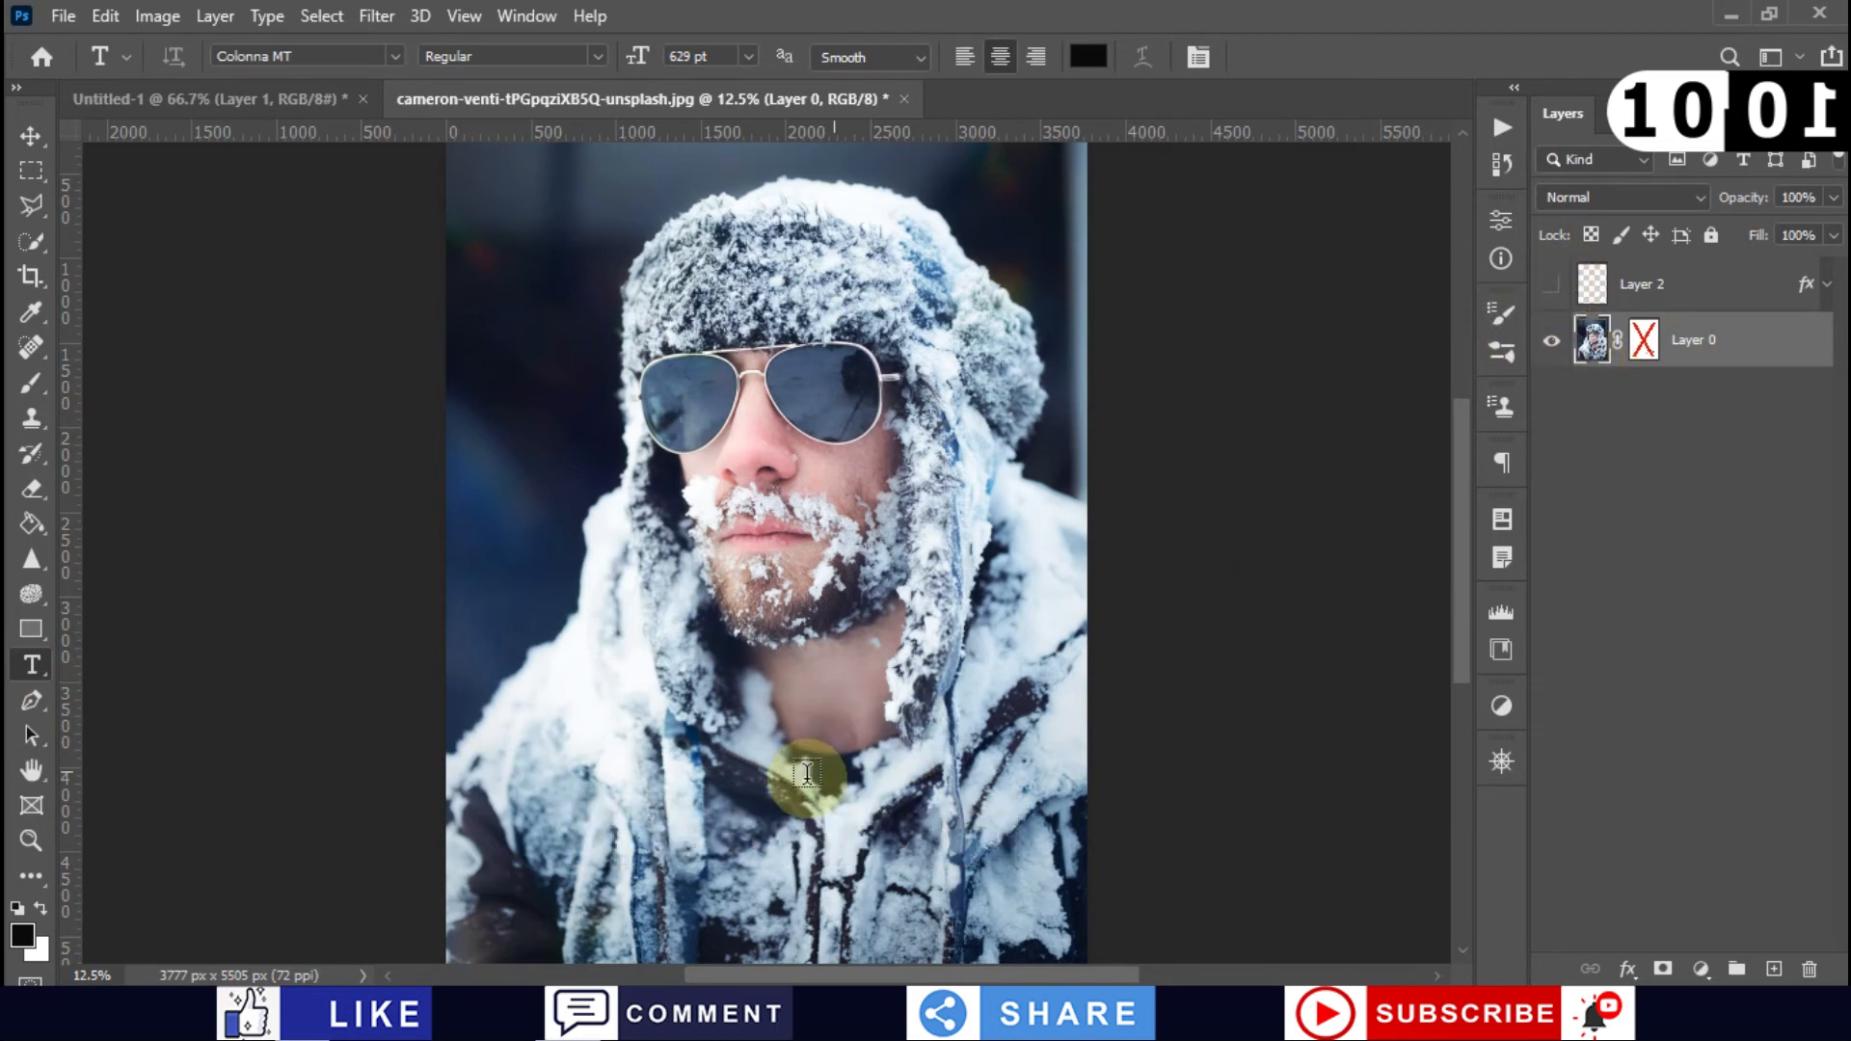
pyautogui.click(602, 838)
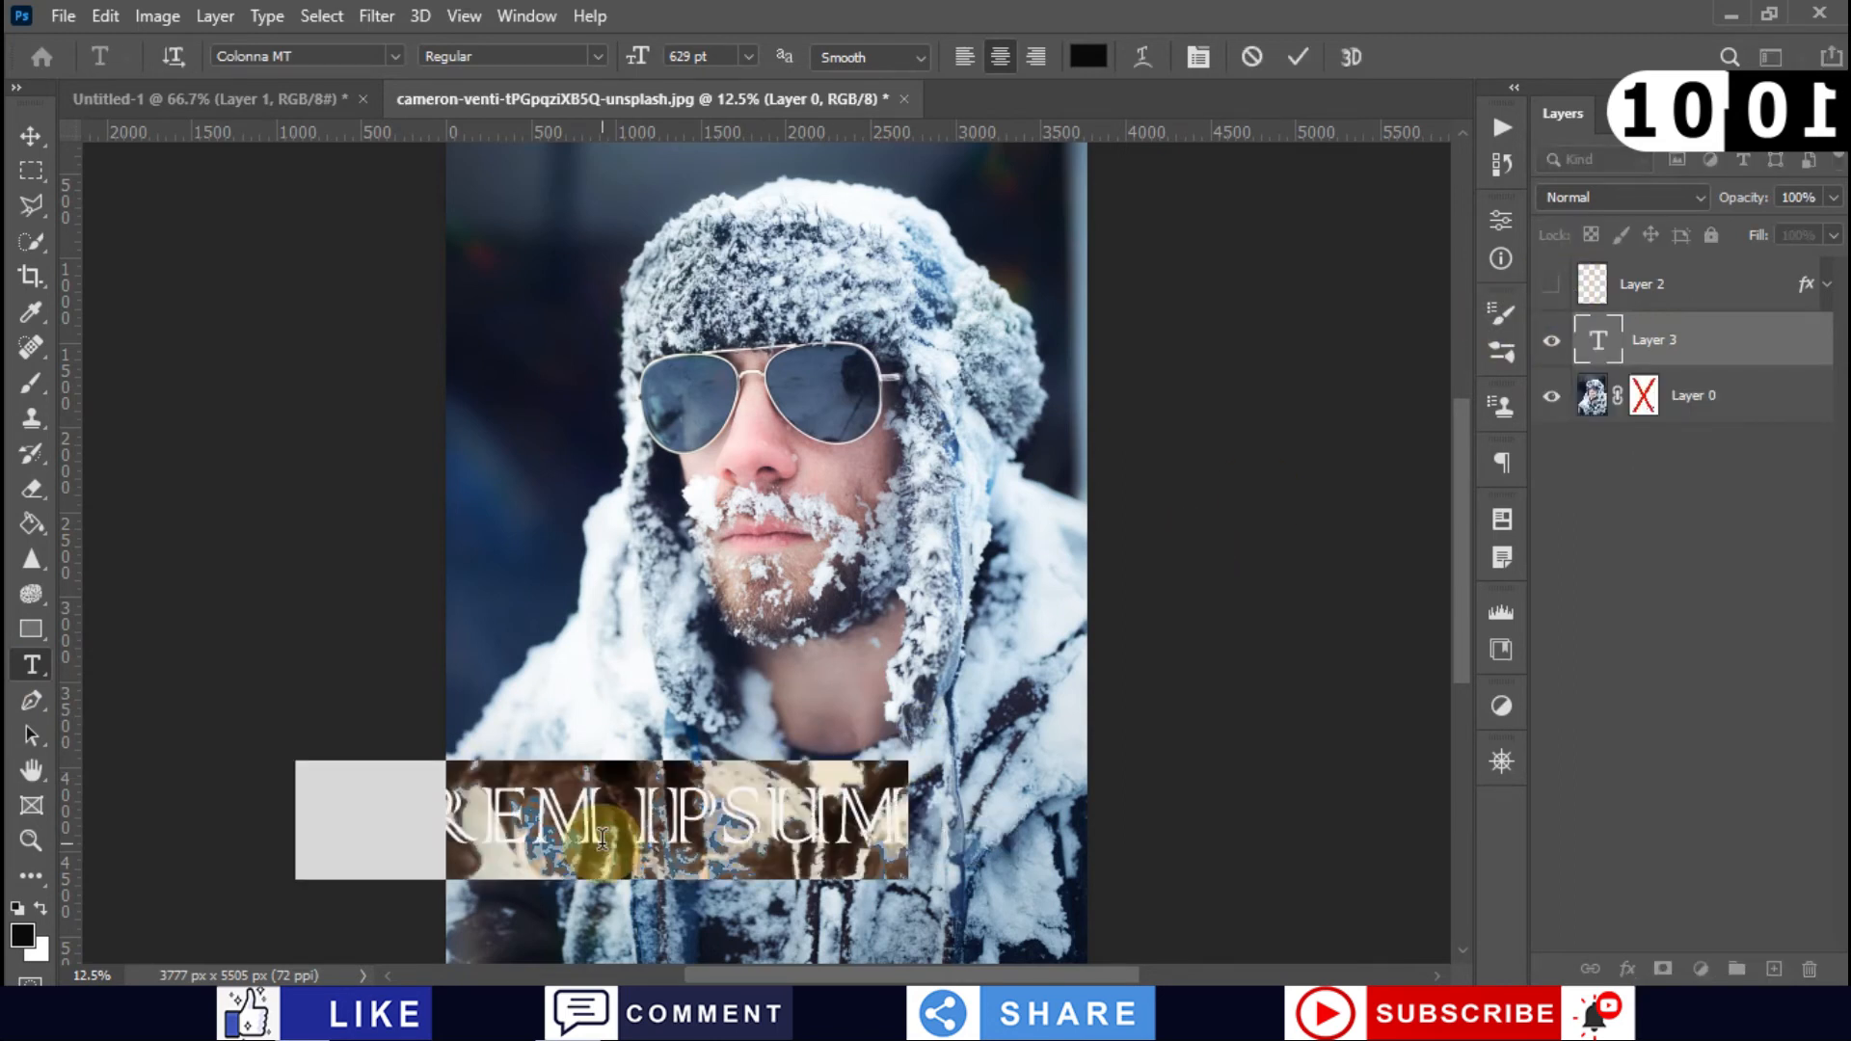
pyautogui.write('SNOWMAN')
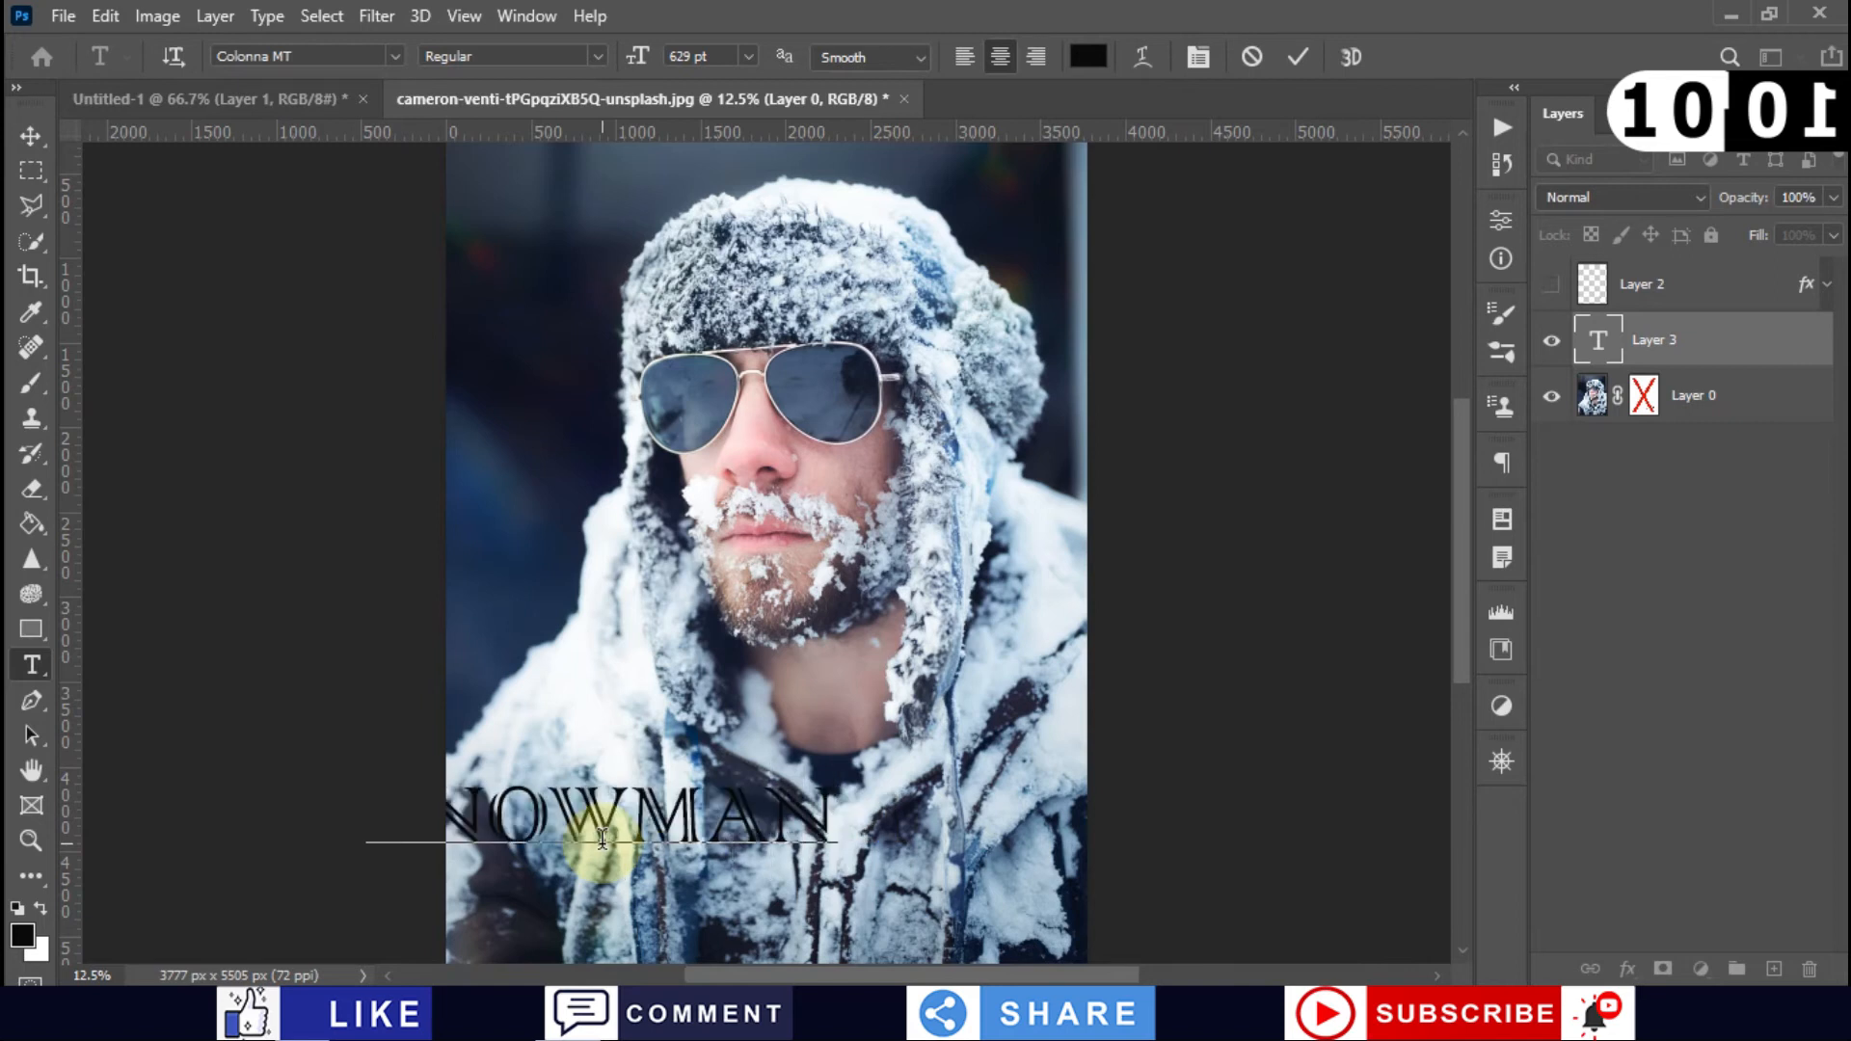
pyautogui.moveTo(620, 736); pyautogui.dragTo(783, 757)
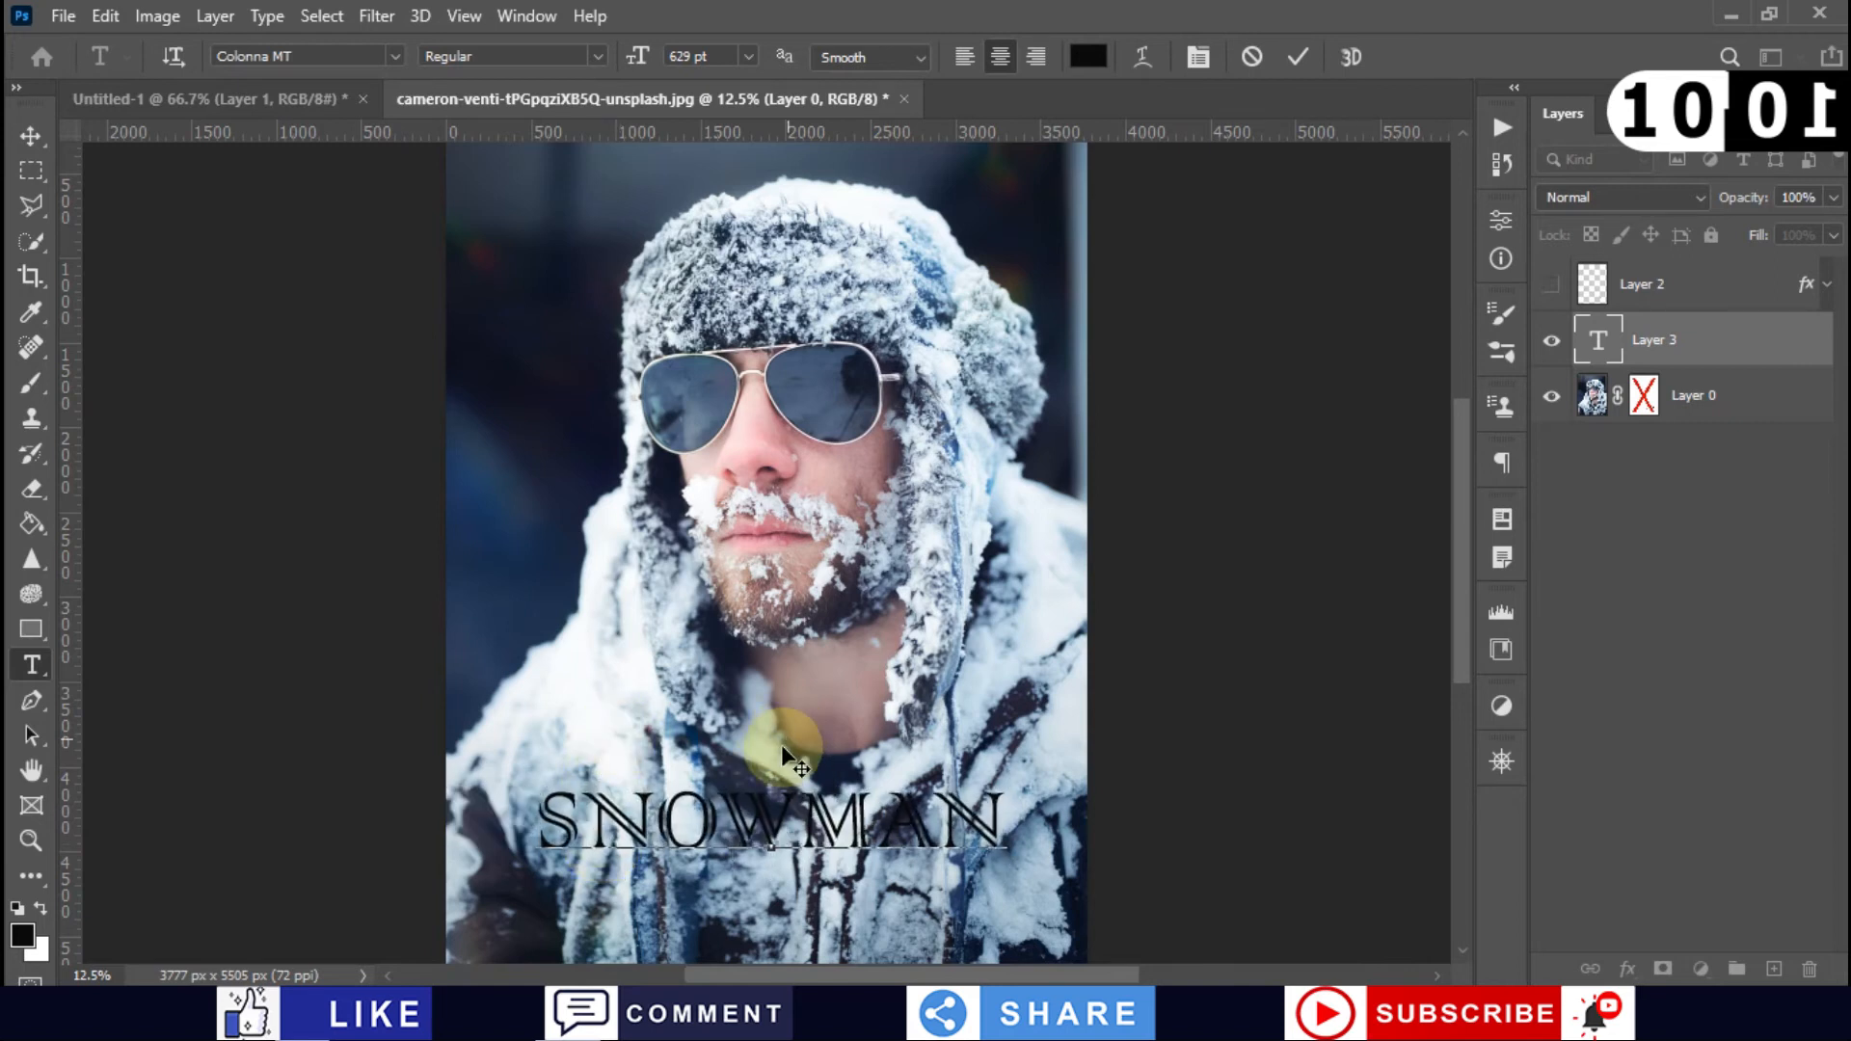
pyautogui.hotkey('ctrl', 'Return')
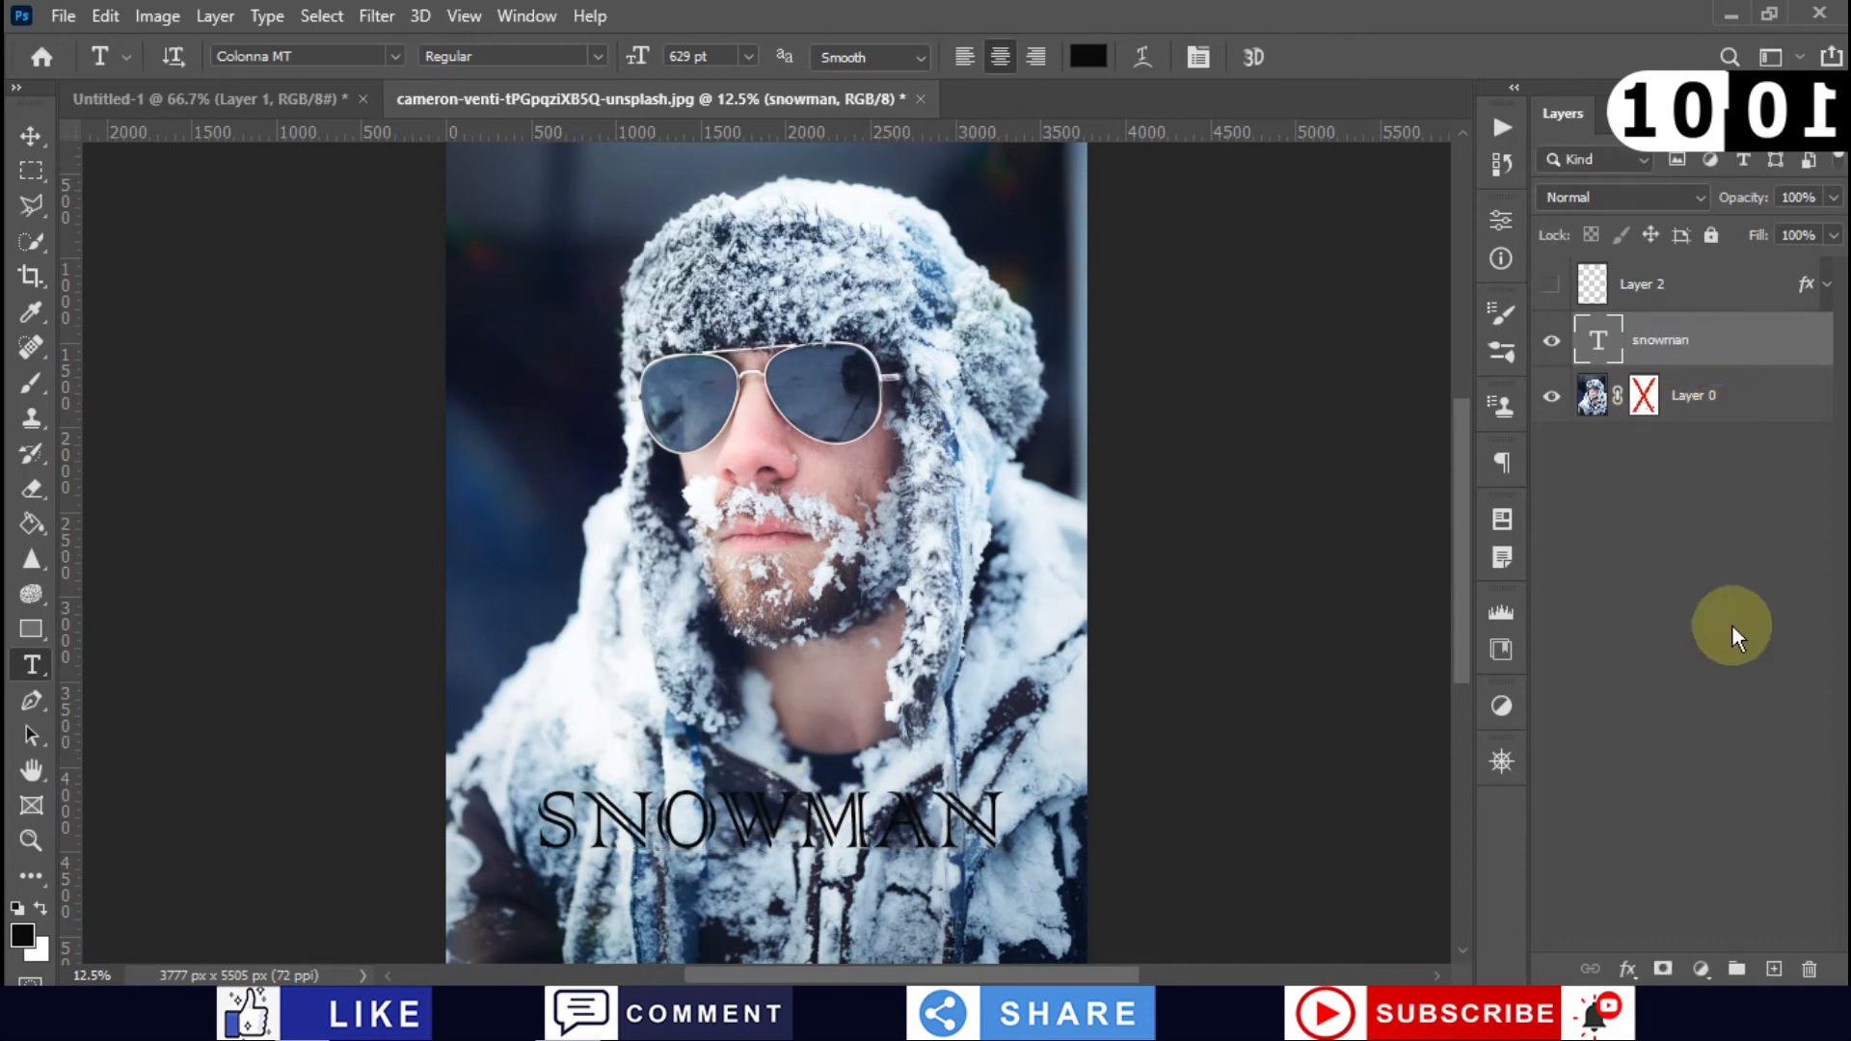
# Step: Add a new empty layer above the snowman text layer, and rename Layer 2 as org
pyautogui.click(1772, 968)
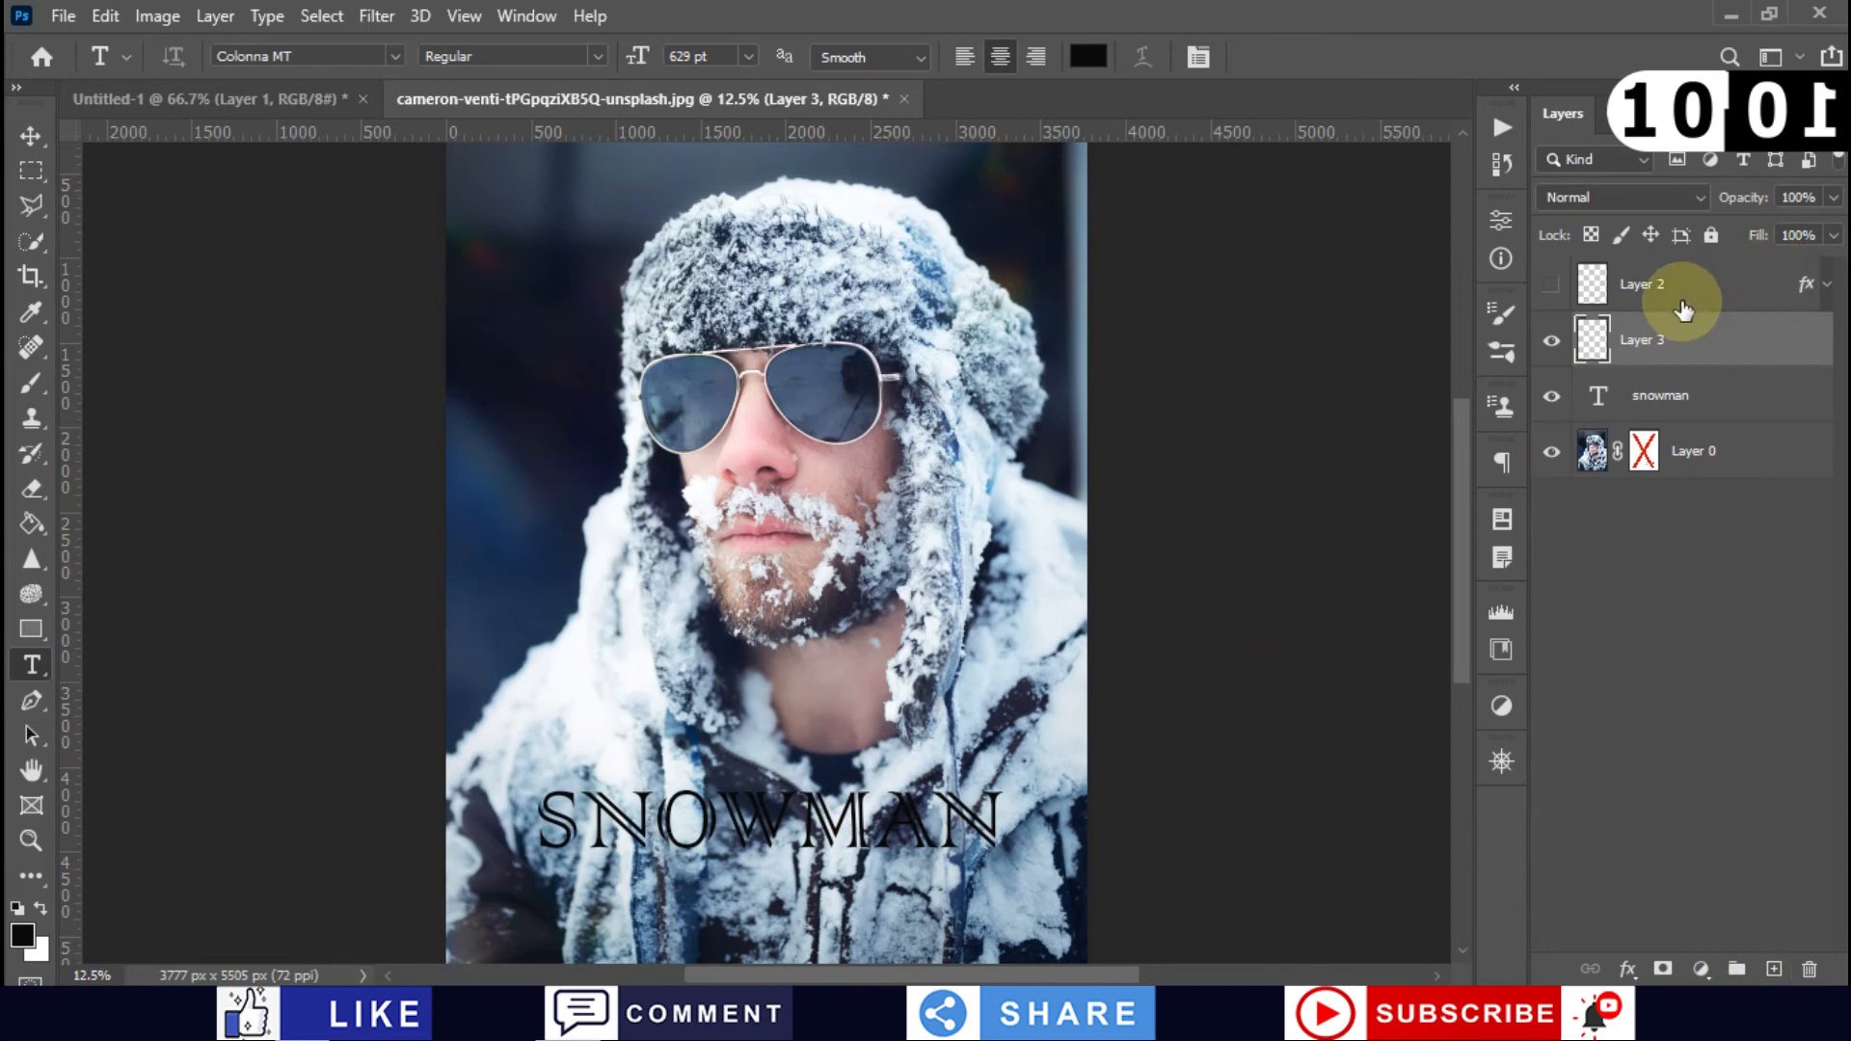
pyautogui.doubleClick(1638, 284)
pyautogui.write('org')
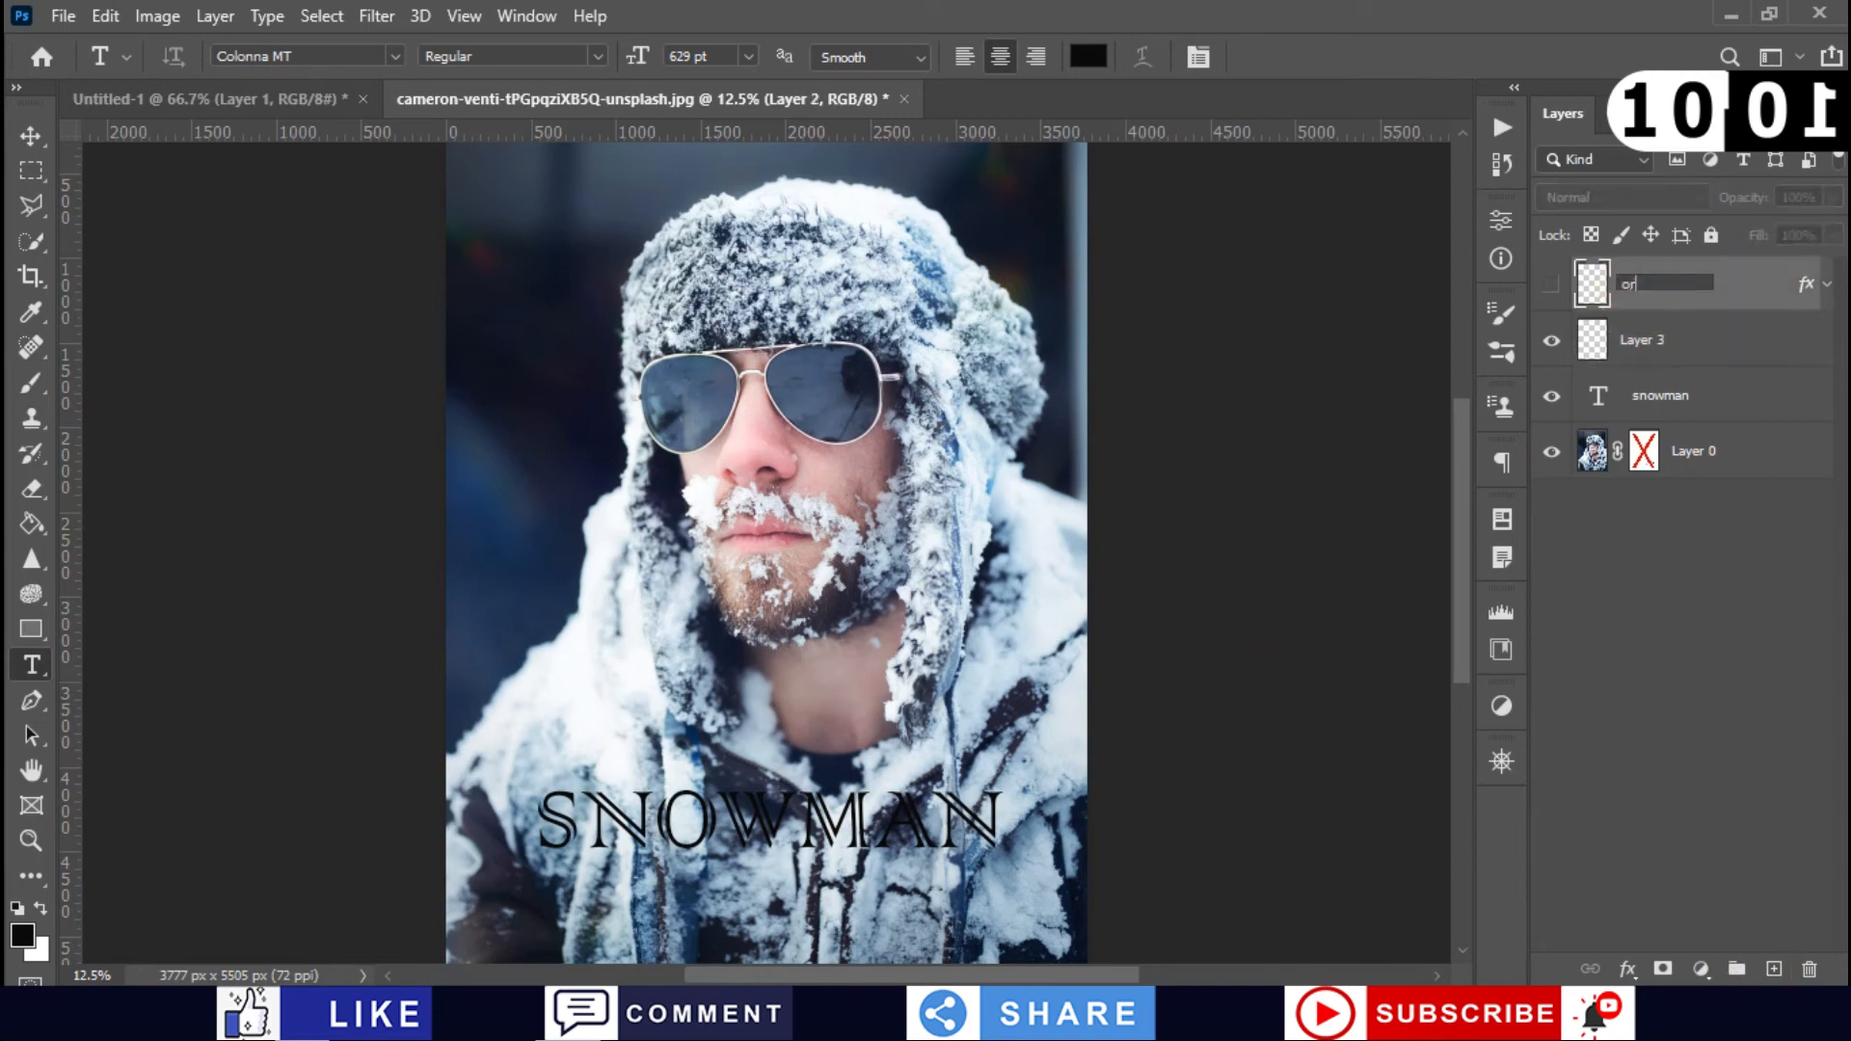
pyautogui.press('Return')
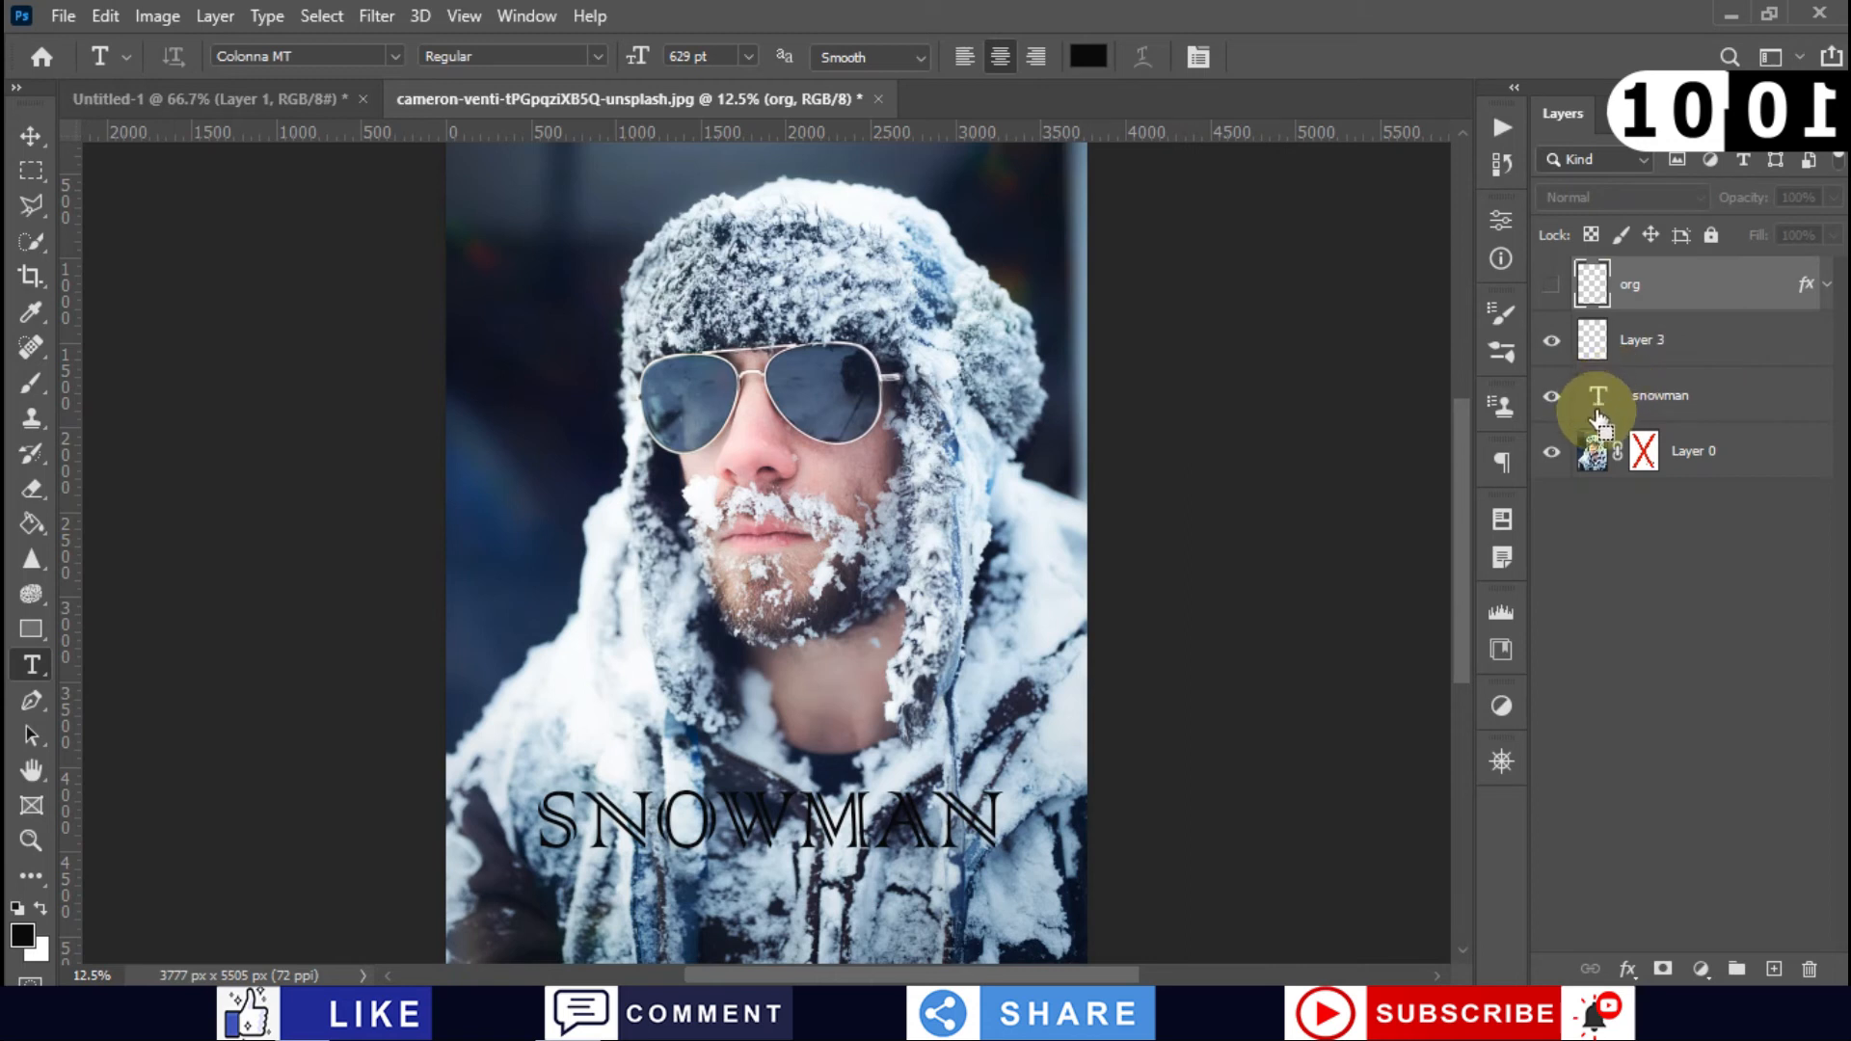
# Step: Load the outline of the snowman text as a selection, and delete the text layer
pyautogui.keyDown('ctrl'); pyautogui.click(1593, 451); pyautogui.keyUp('ctrl')
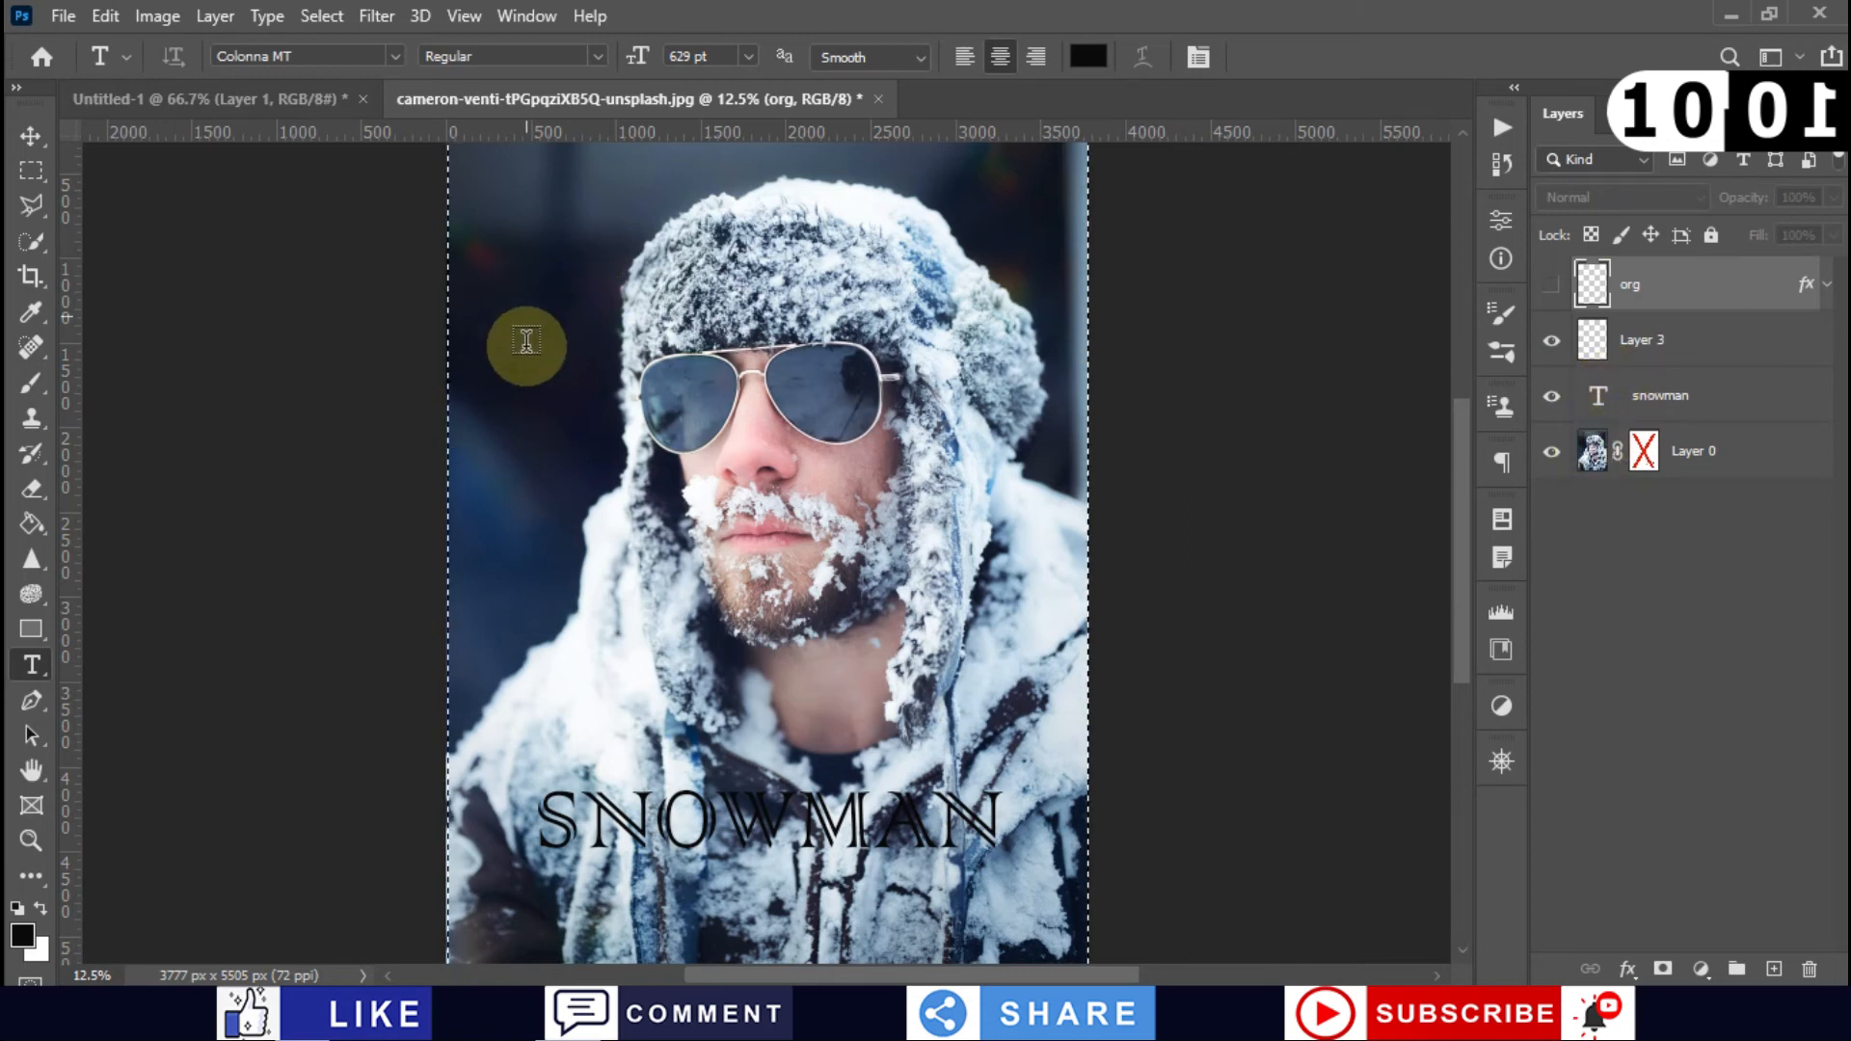
pyautogui.hotkey('ctrl', 'd')
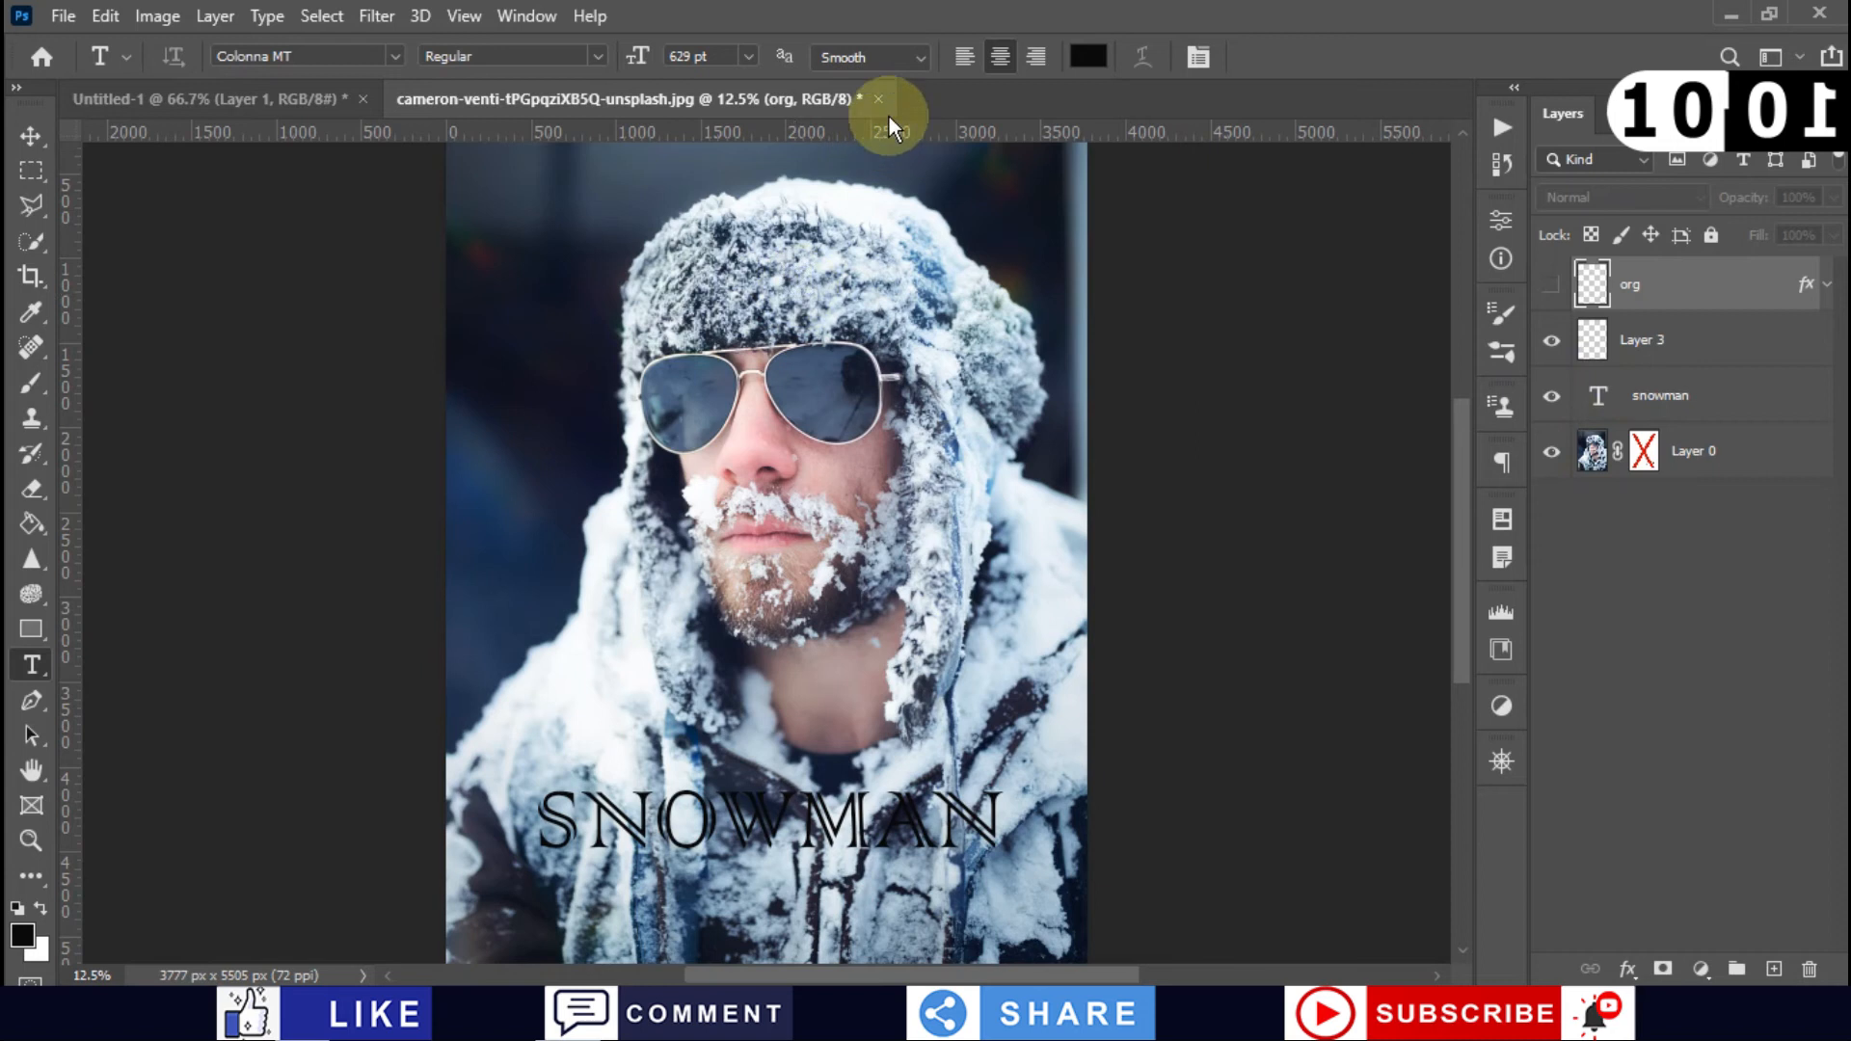
pyautogui.keyDown('ctrl'); pyautogui.click(1601, 400); pyautogui.keyUp('ctrl')
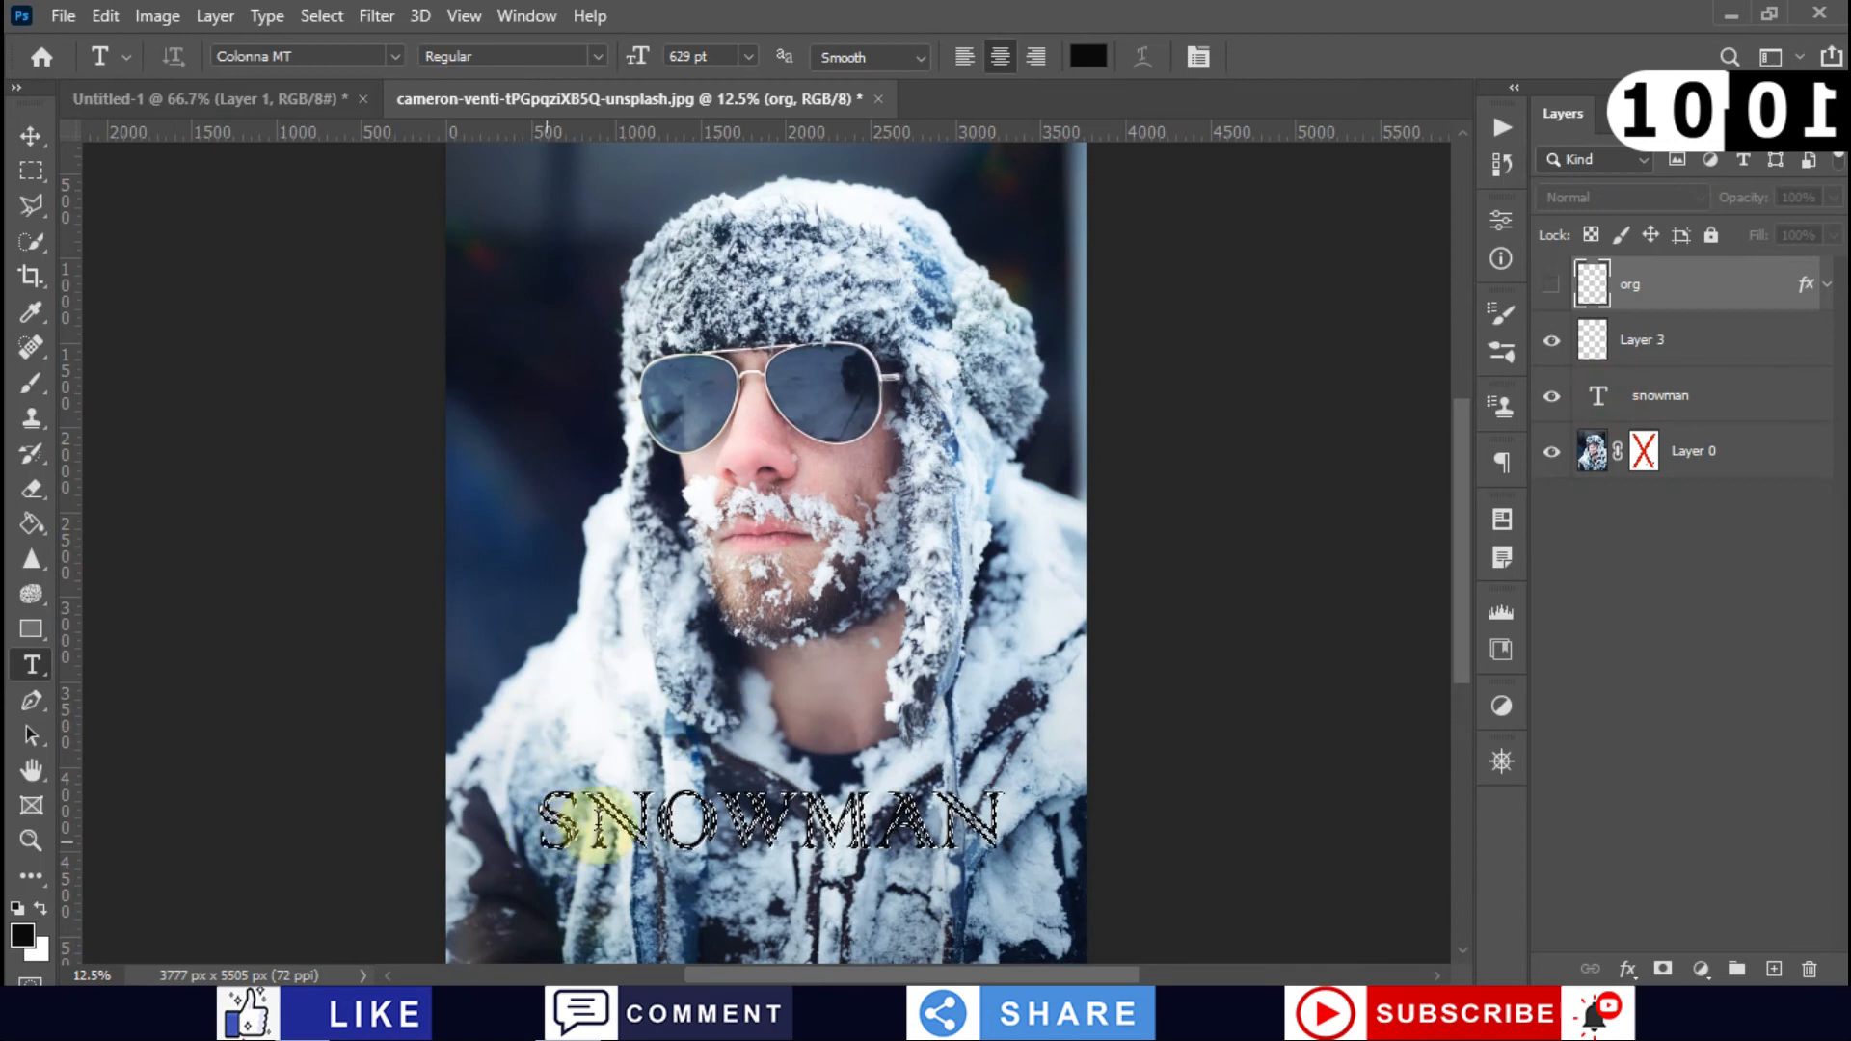
pyautogui.click(1685, 355)
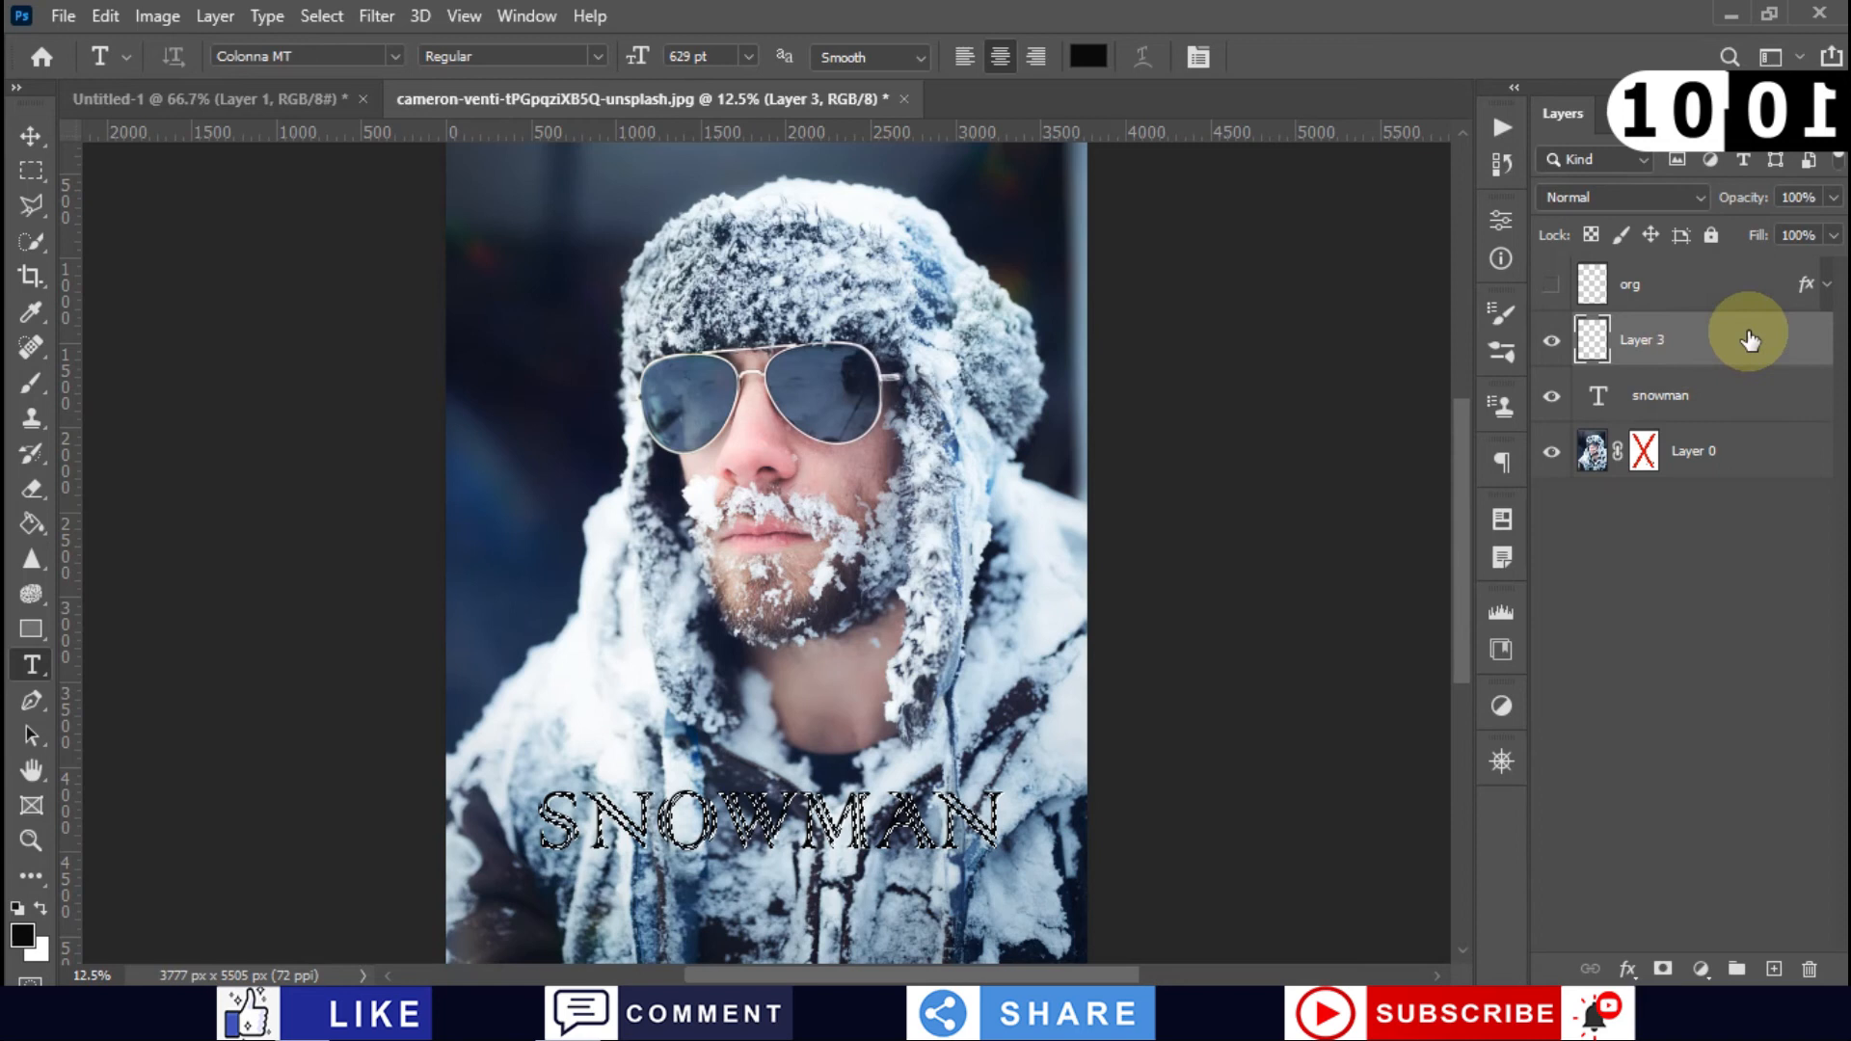
pyautogui.click(1714, 396)
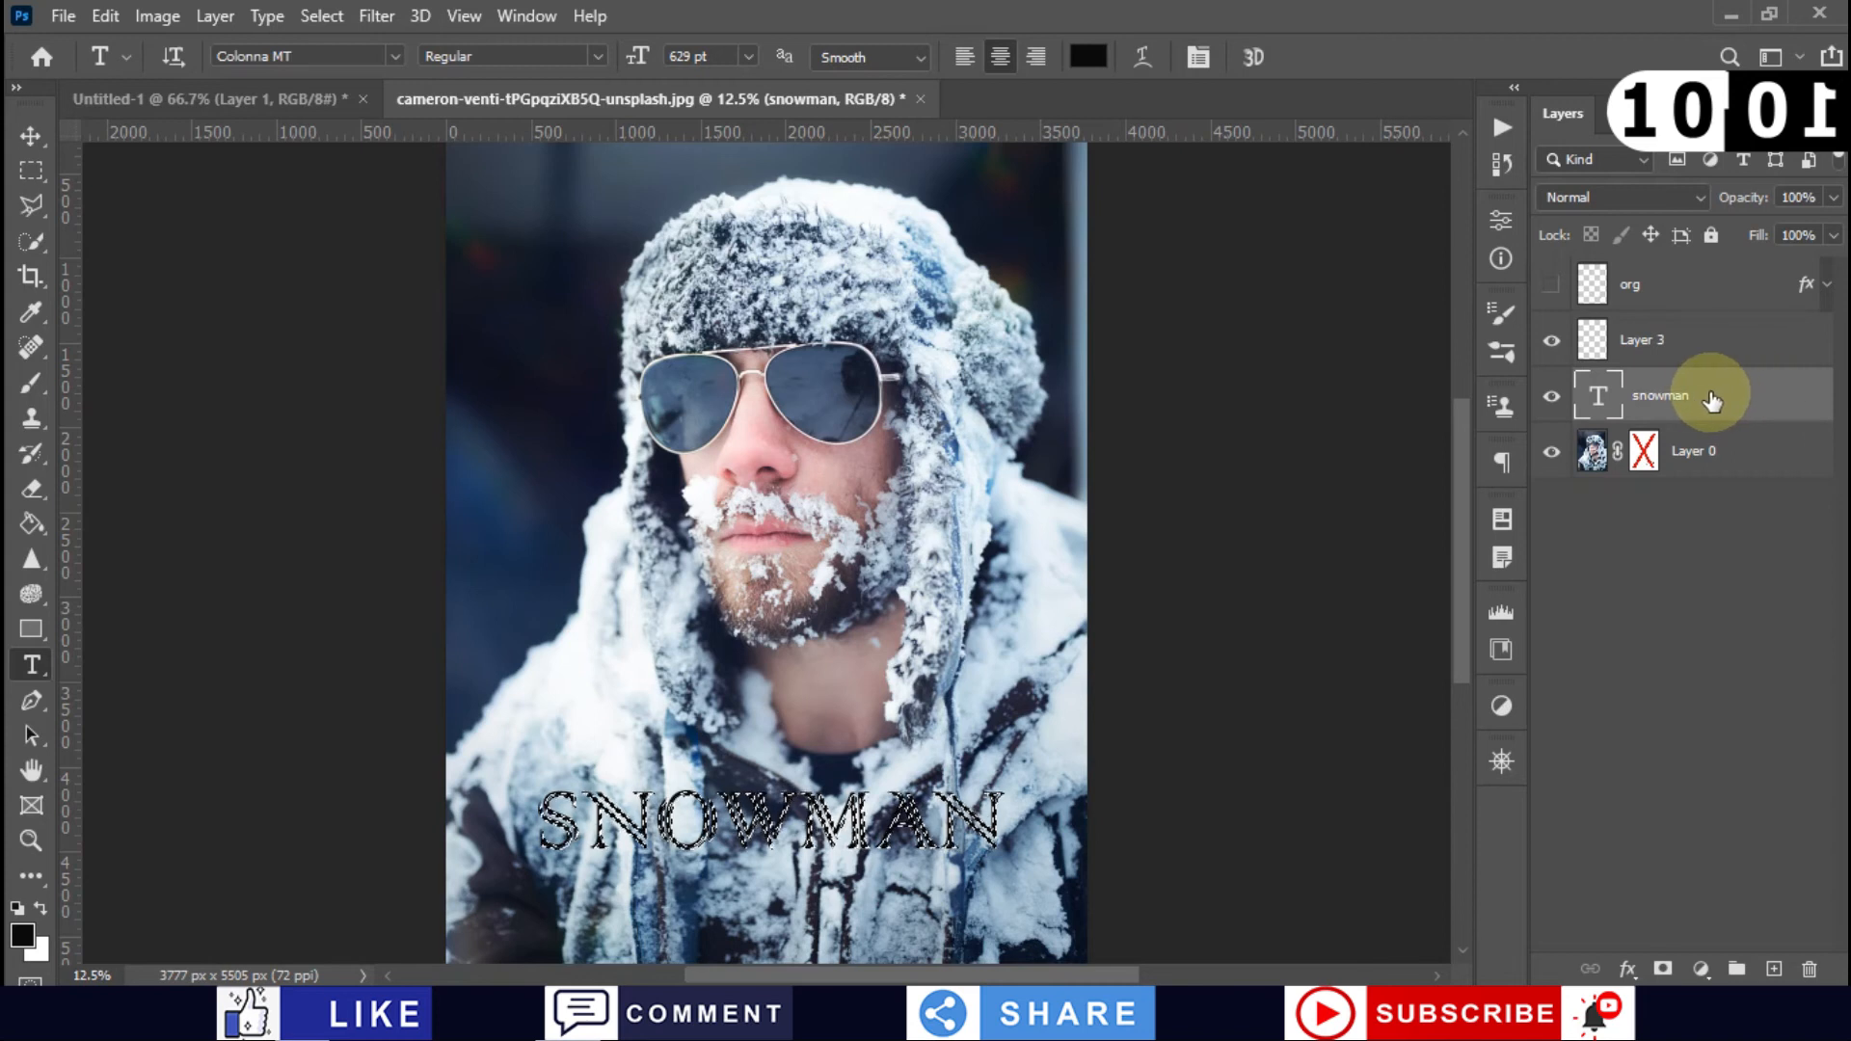
pyautogui.moveTo(1711, 397); pyautogui.dragTo(1809, 965)
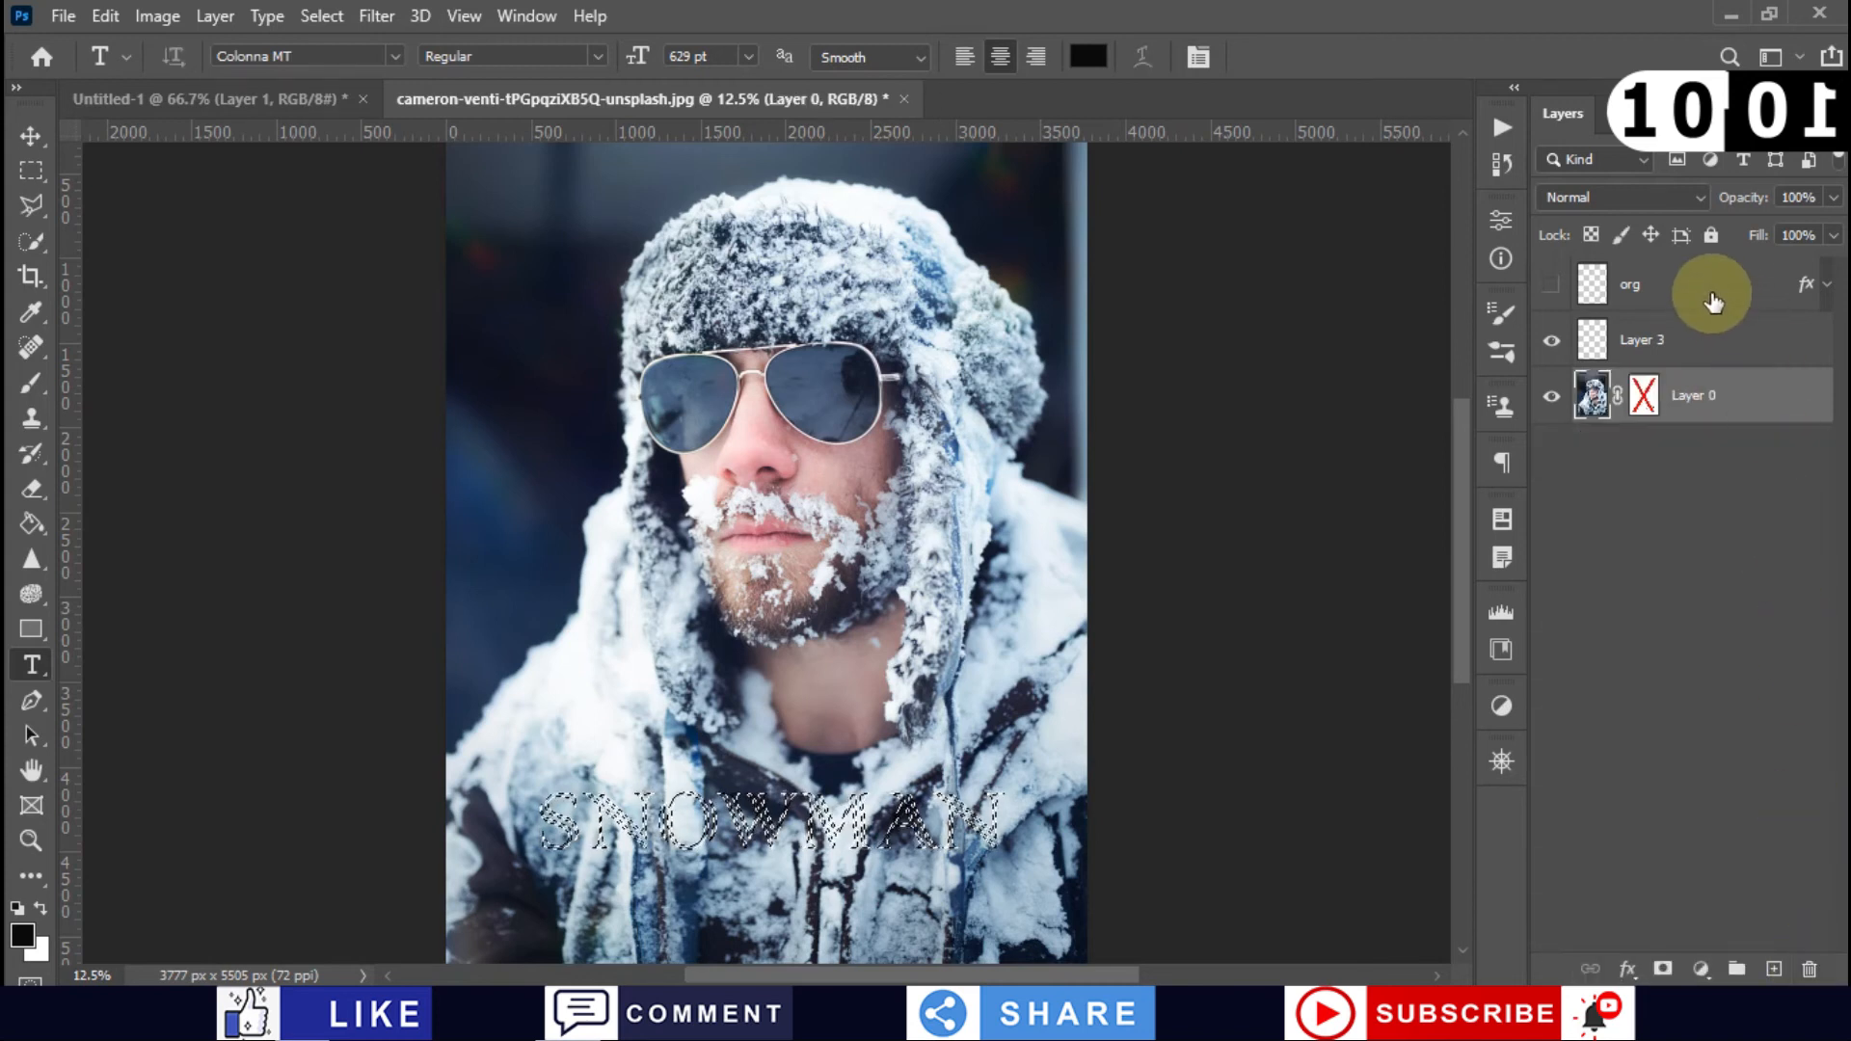
pyautogui.click(1701, 347)
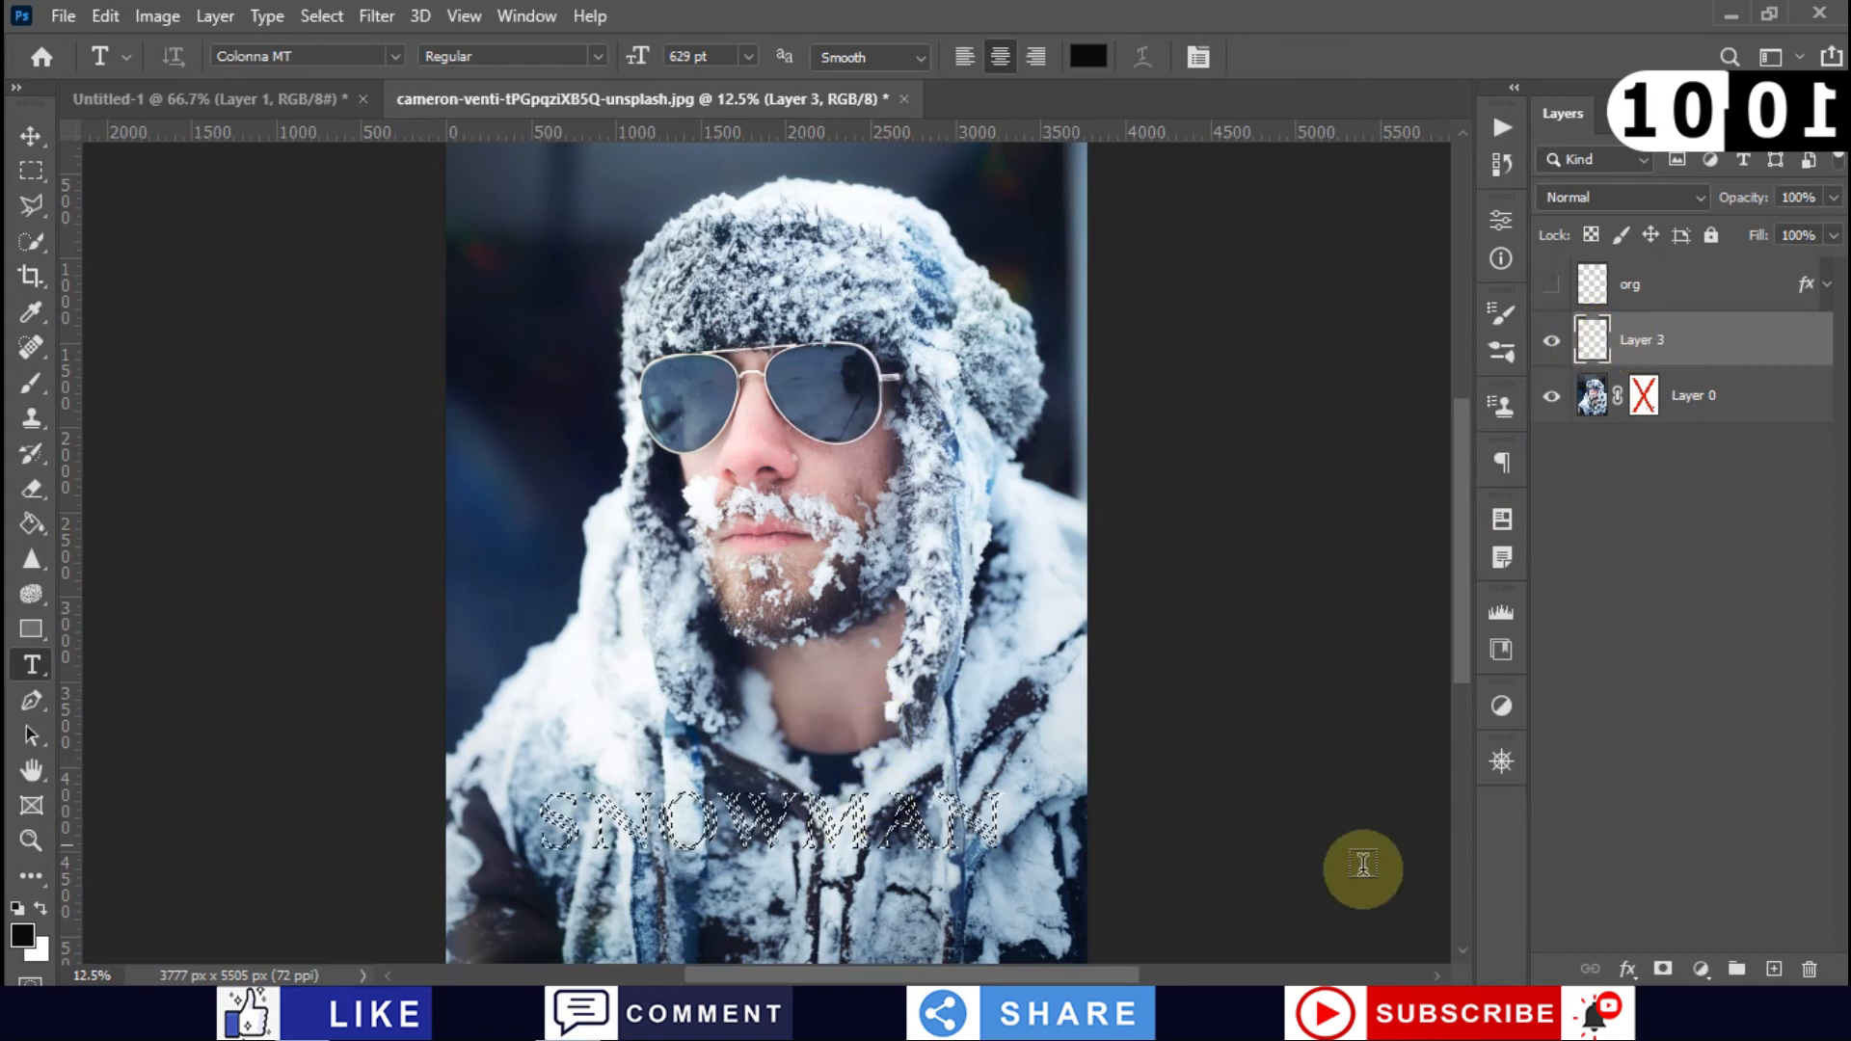
pyautogui.click(1808, 349)
pyautogui.doubleClick(1808, 349)
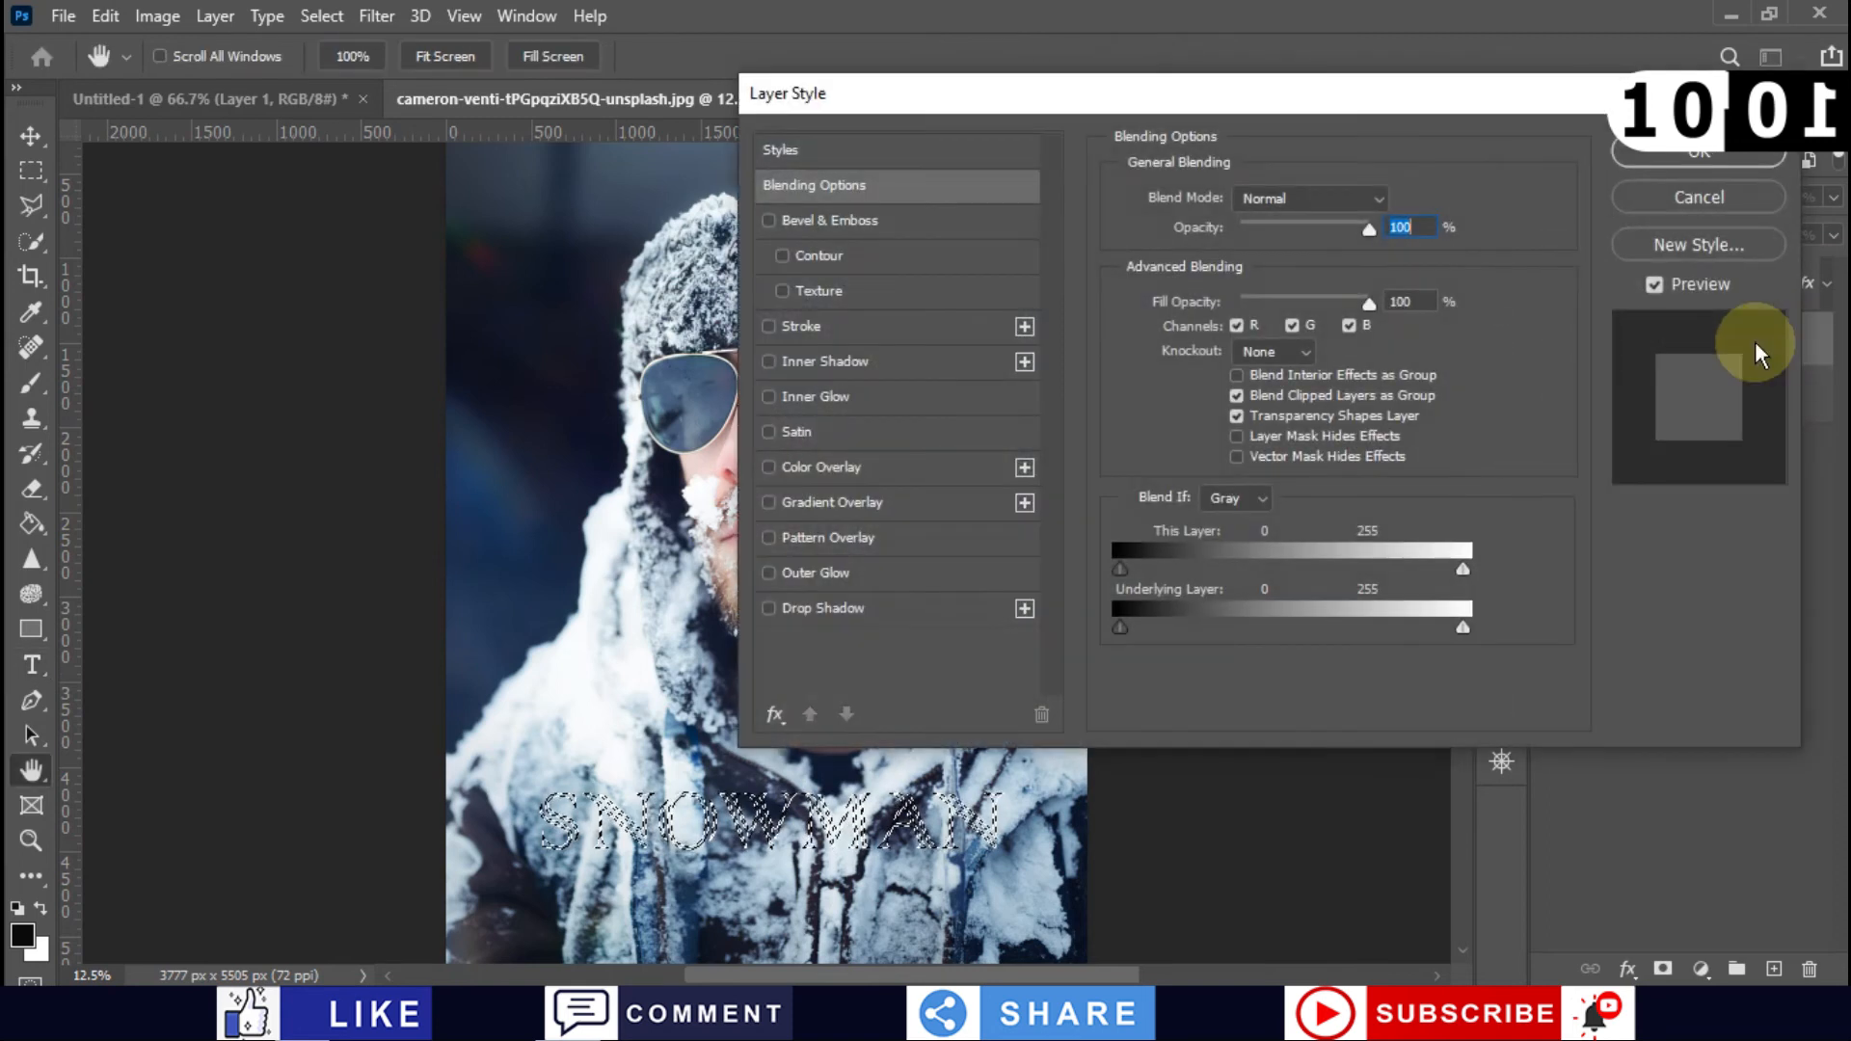
pyautogui.click(797, 326)
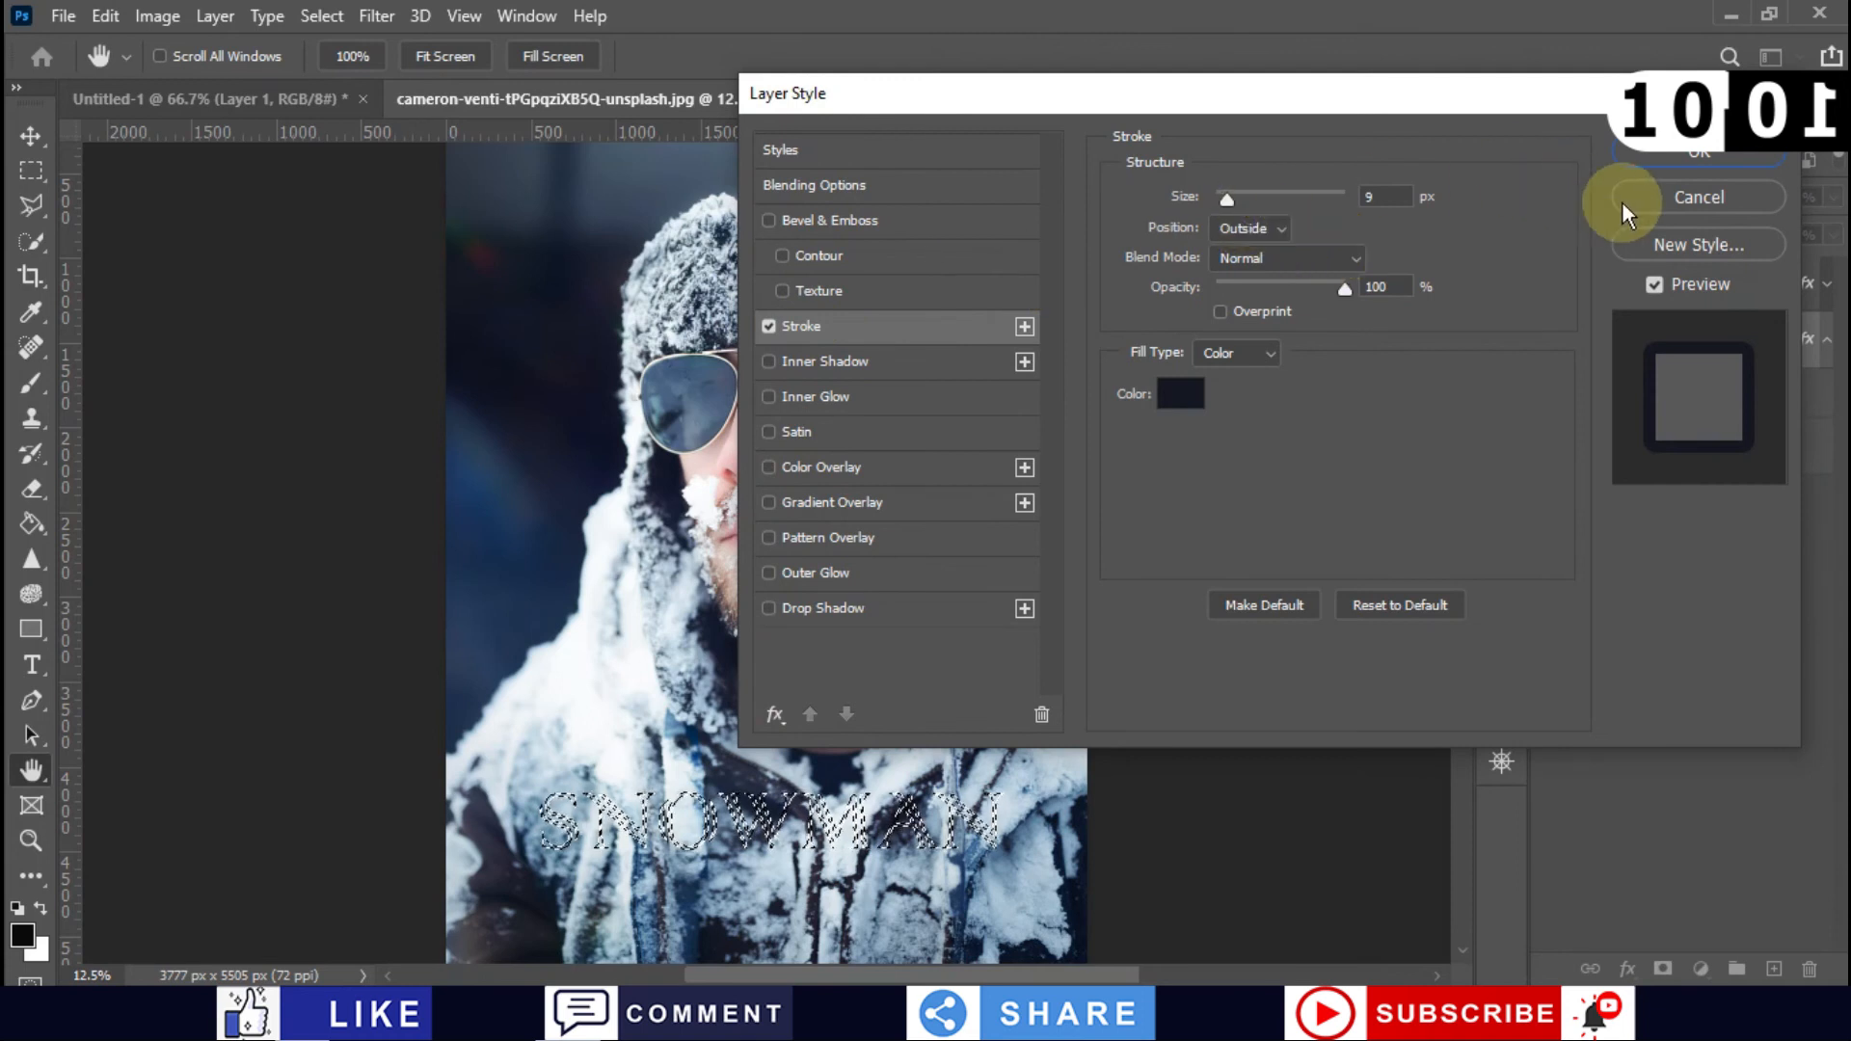
pyautogui.click(1654, 201)
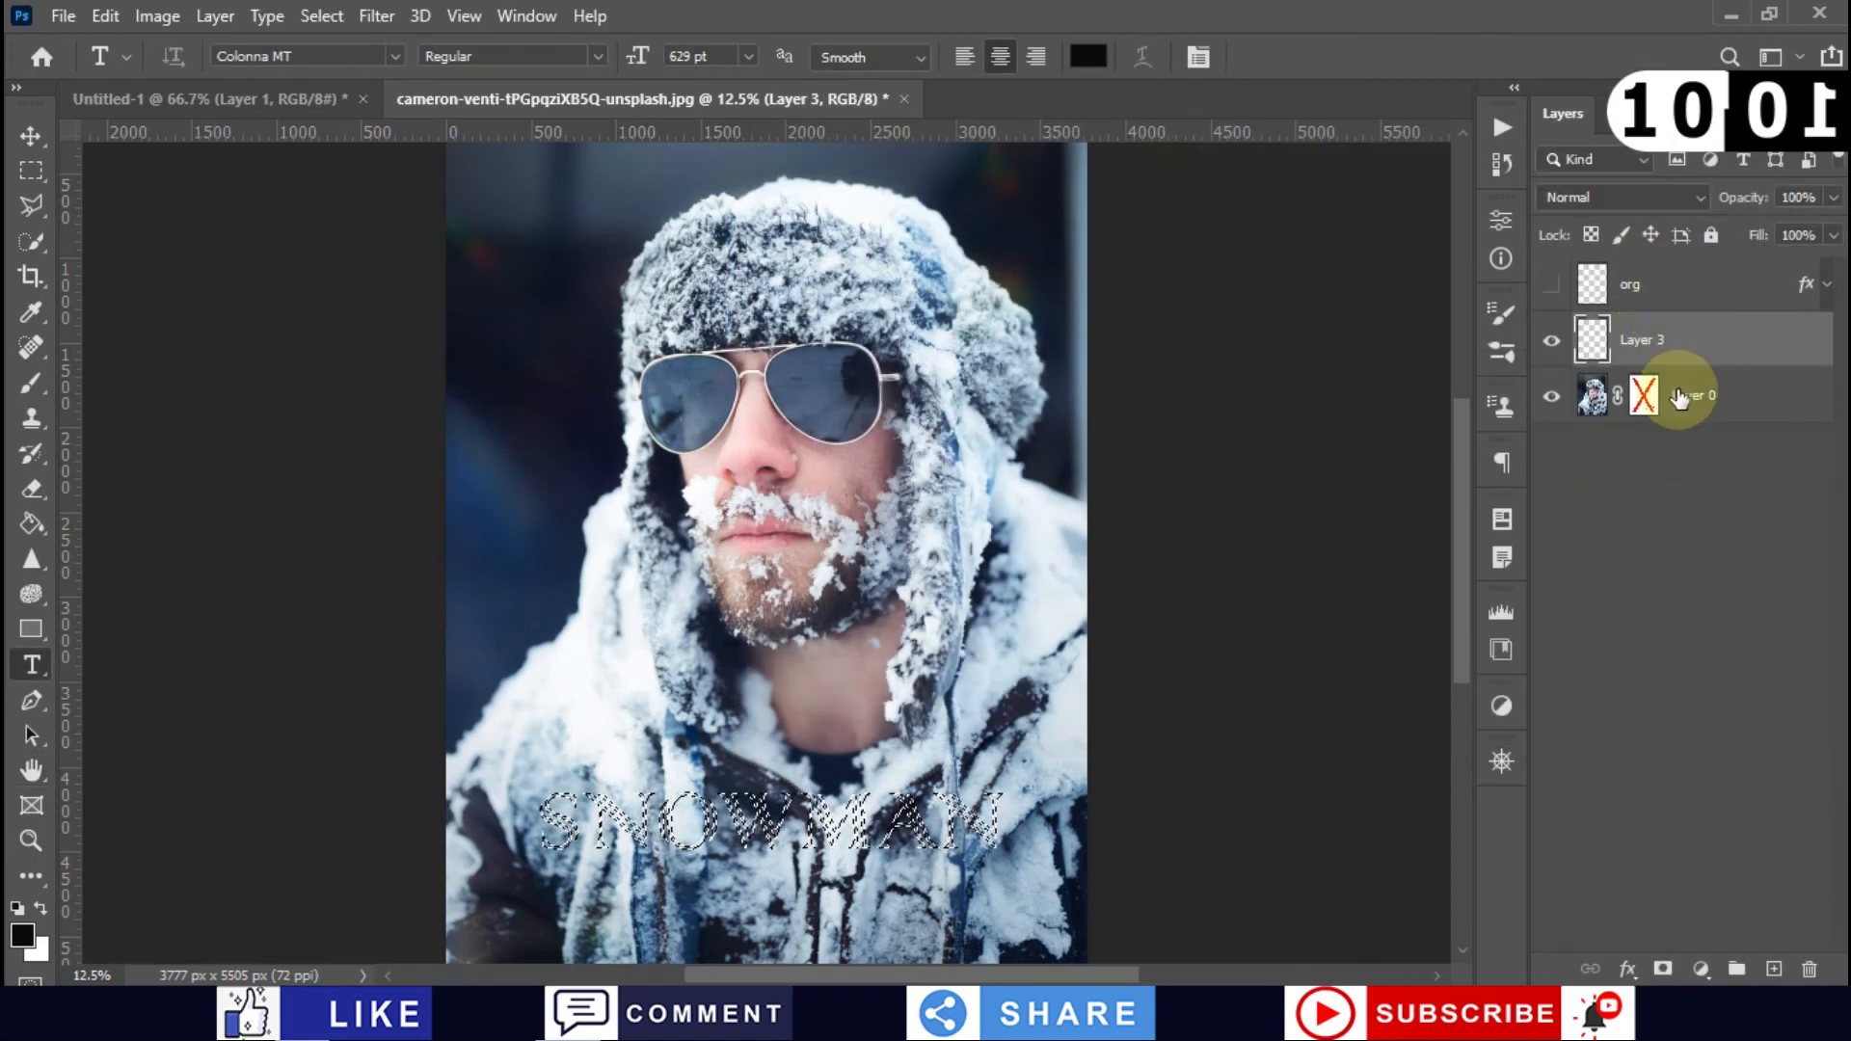
# Step: Check Layer 0 with its mask enabled, disable the mask again, and duplicate the layer
pyautogui.click(1645, 399)
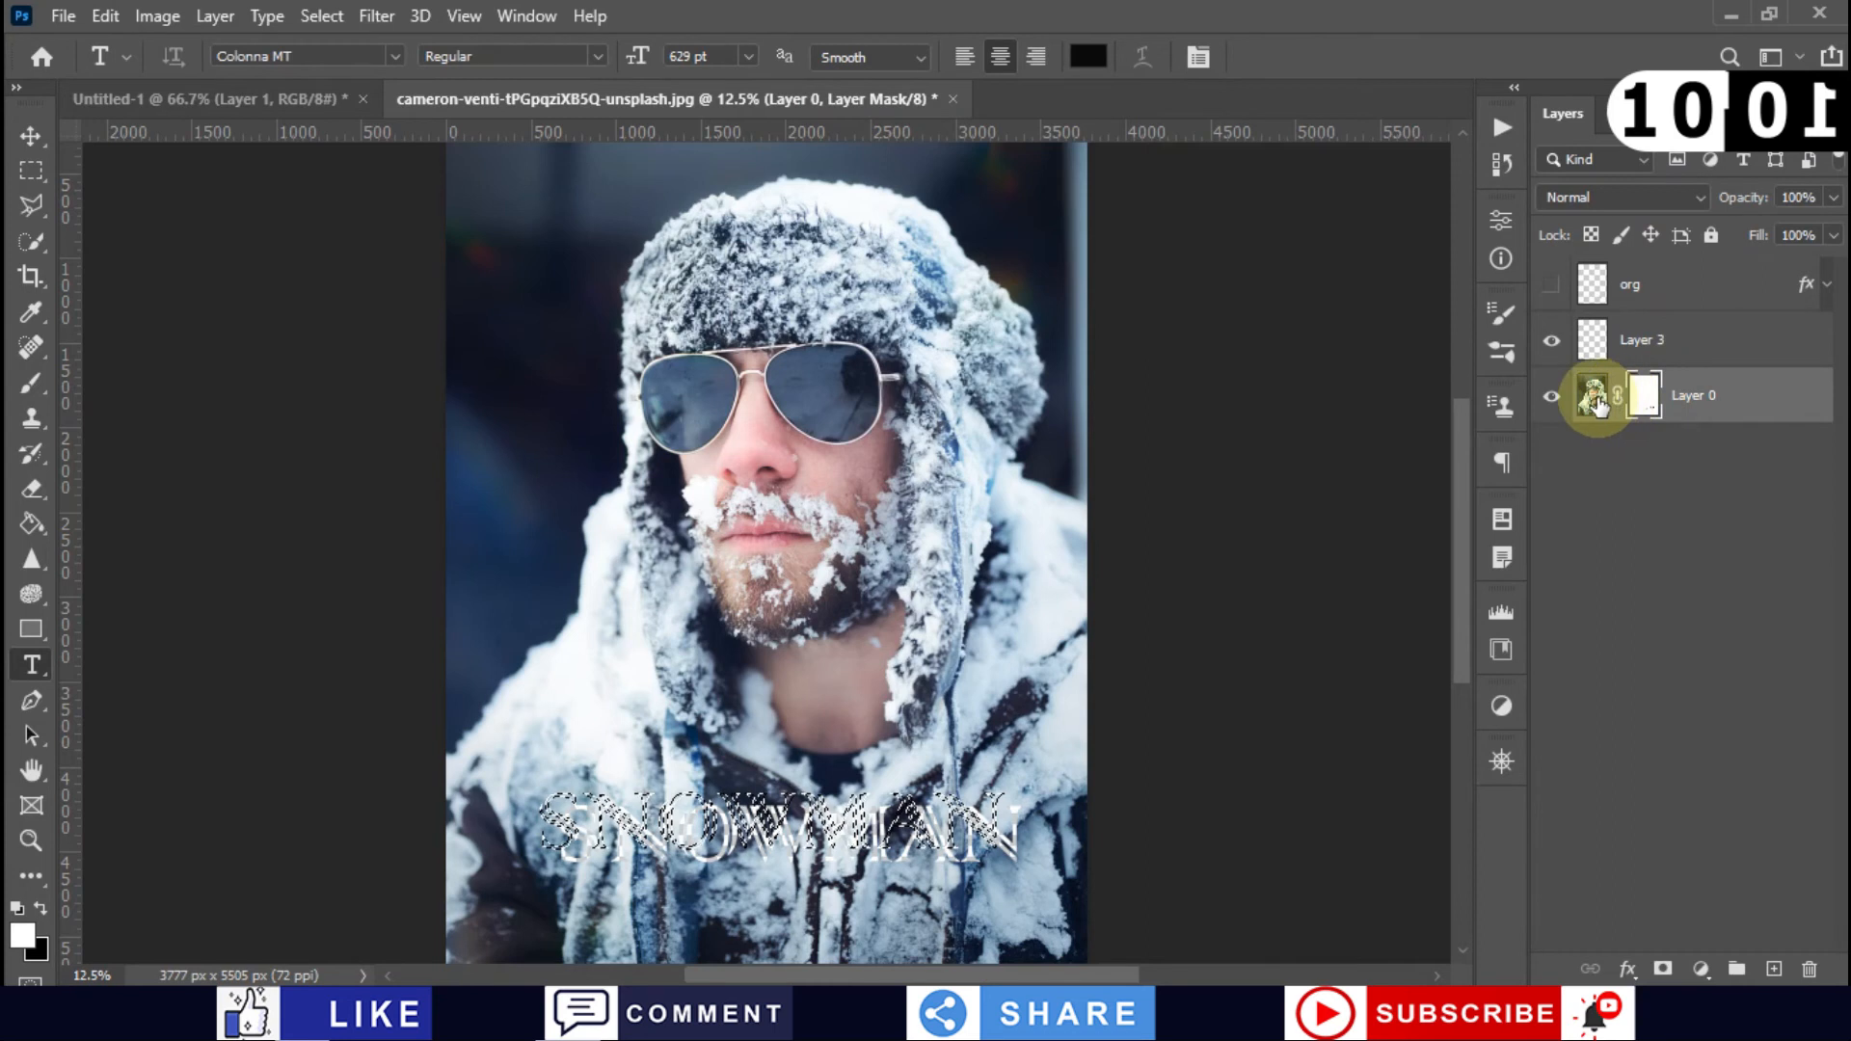
pyautogui.rightClick(1647, 395)
pyautogui.click(1678, 418)
pyautogui.hotkey('ctrl', 'j')
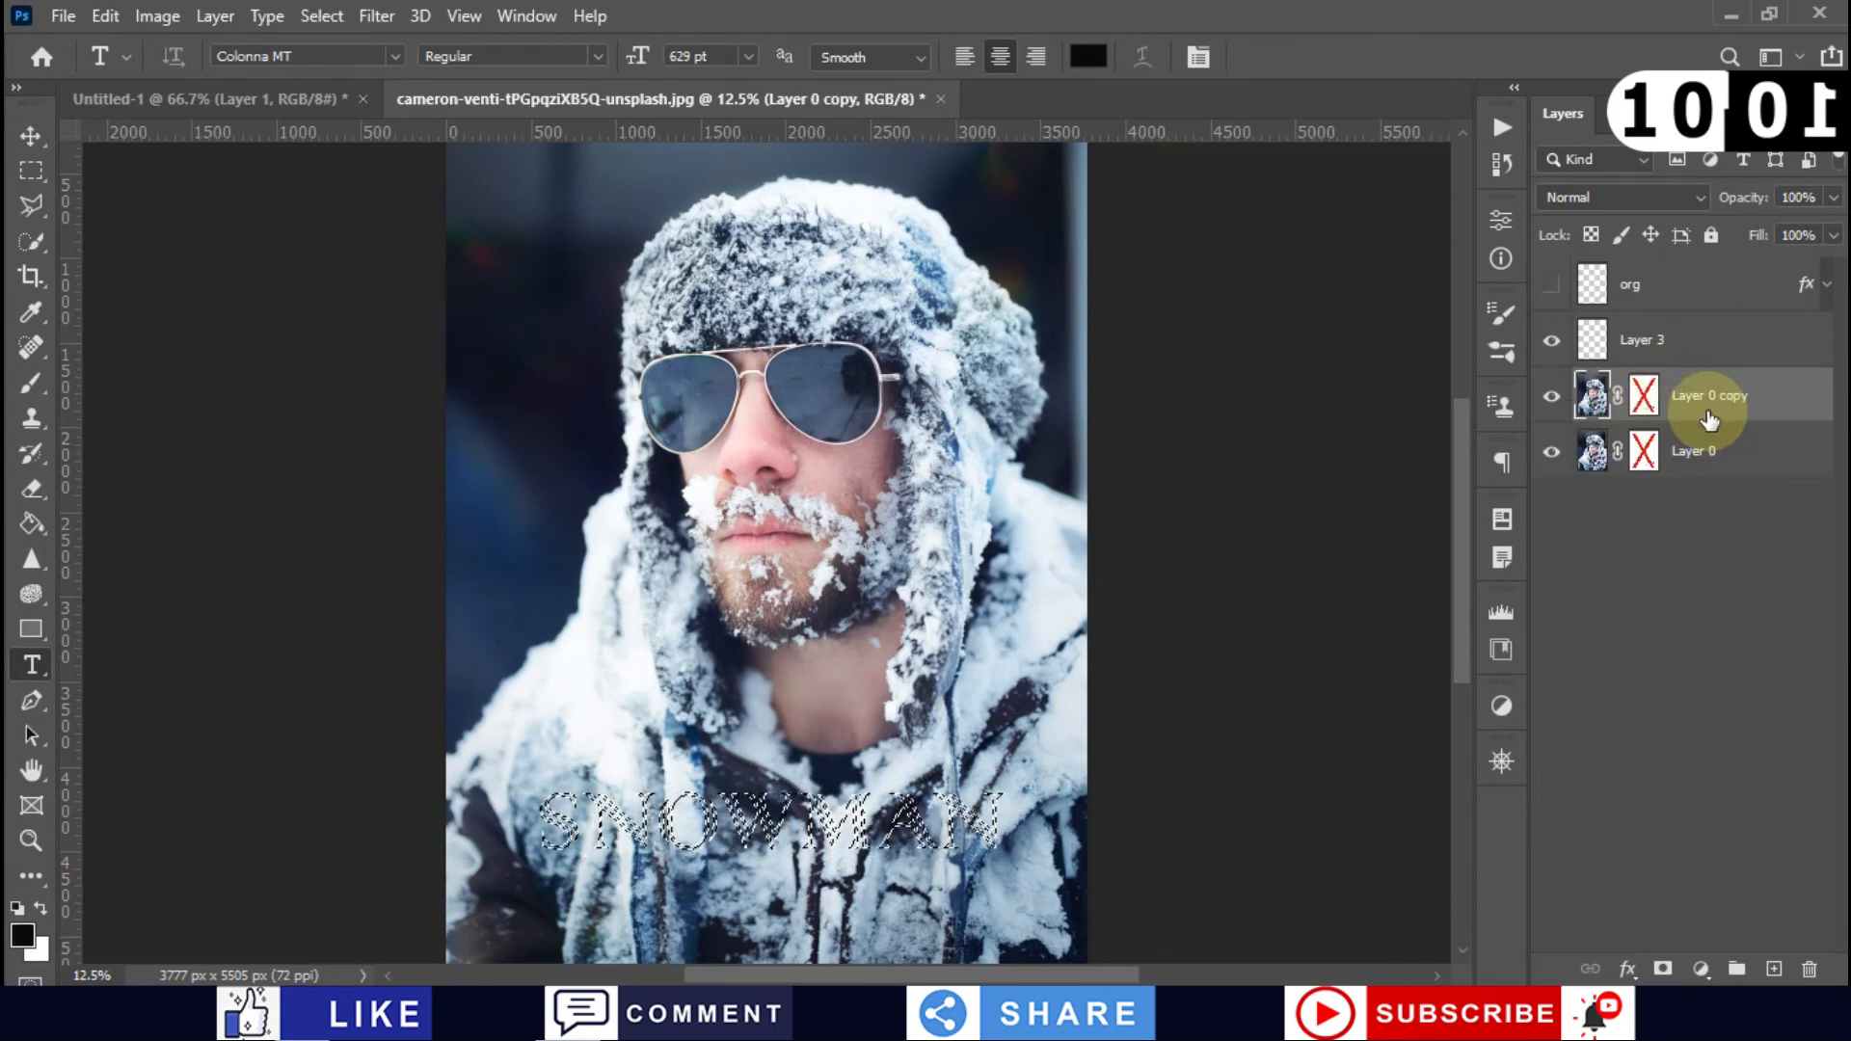
# Step: Hide the original Layer 0 and delete the layer mask from Layer 0 copy
pyautogui.click(1551, 451)
pyautogui.keyDown('shift'); pyautogui.click(1644, 396); pyautogui.keyUp('shift')
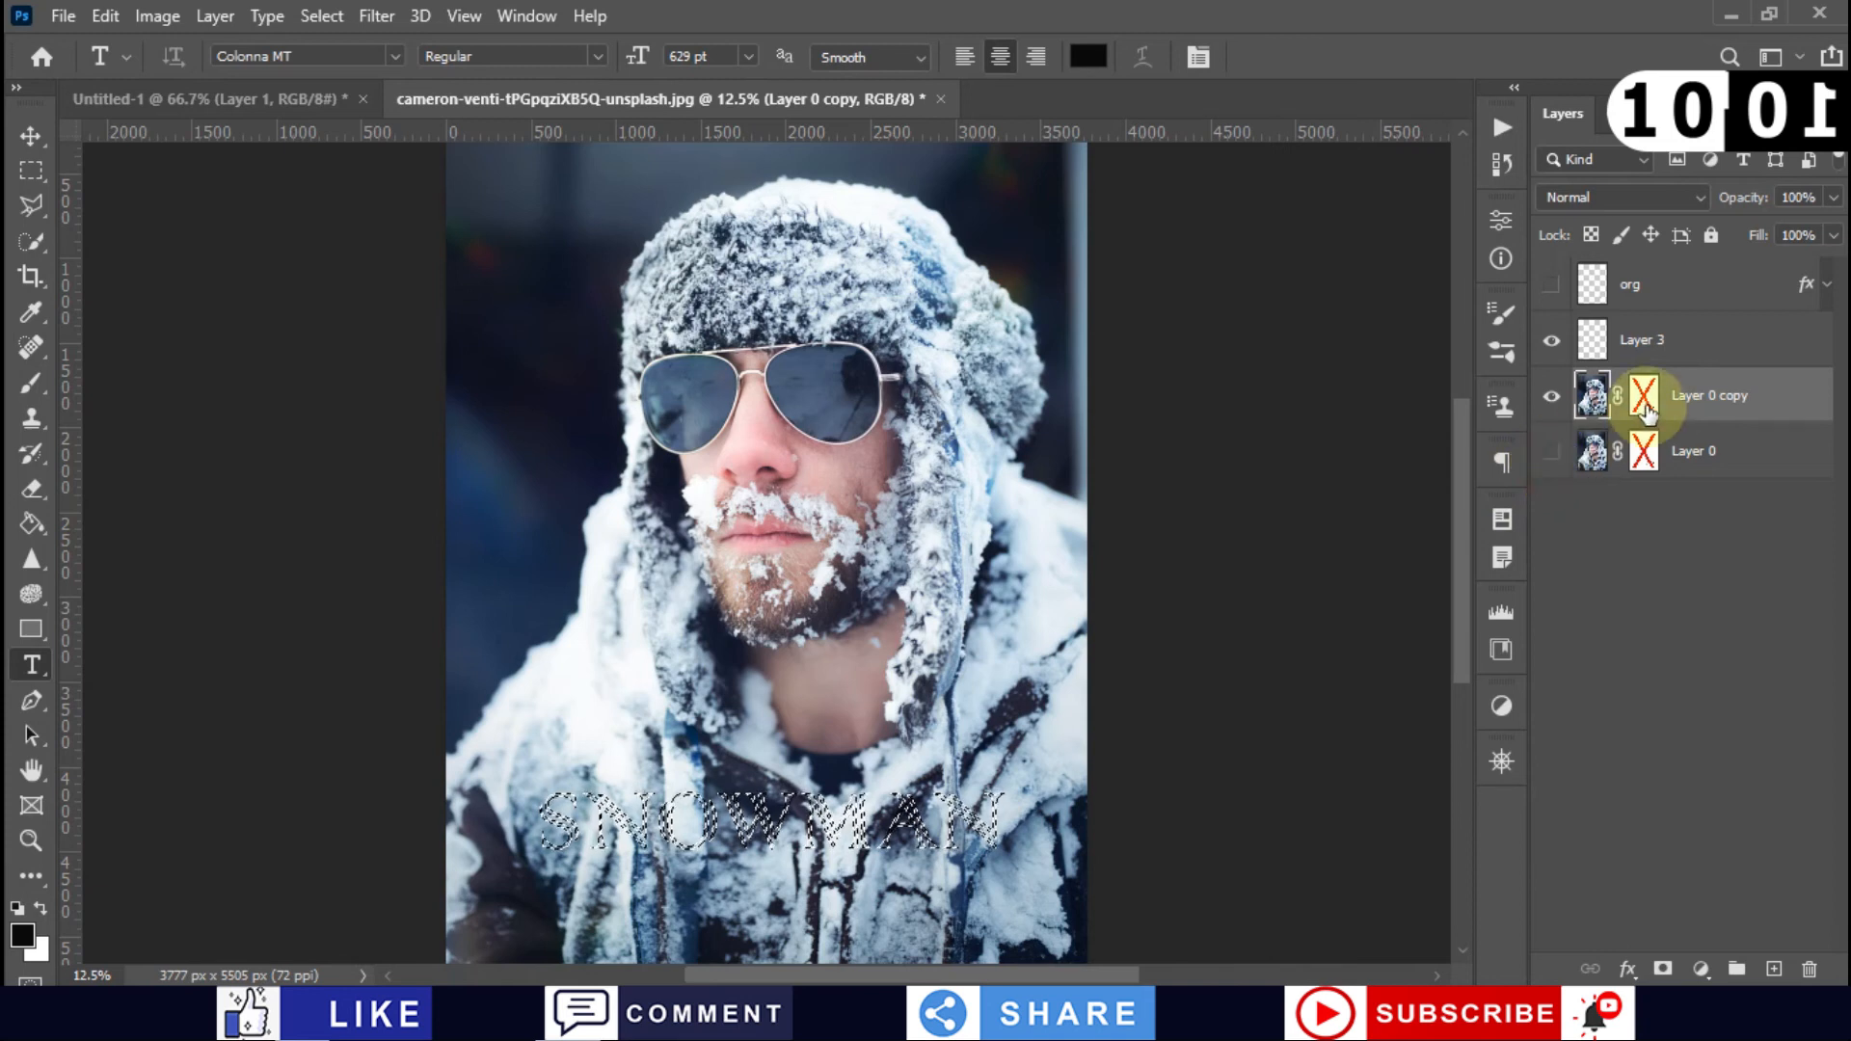
pyautogui.rightClick(1644, 395)
pyautogui.click(1662, 422)
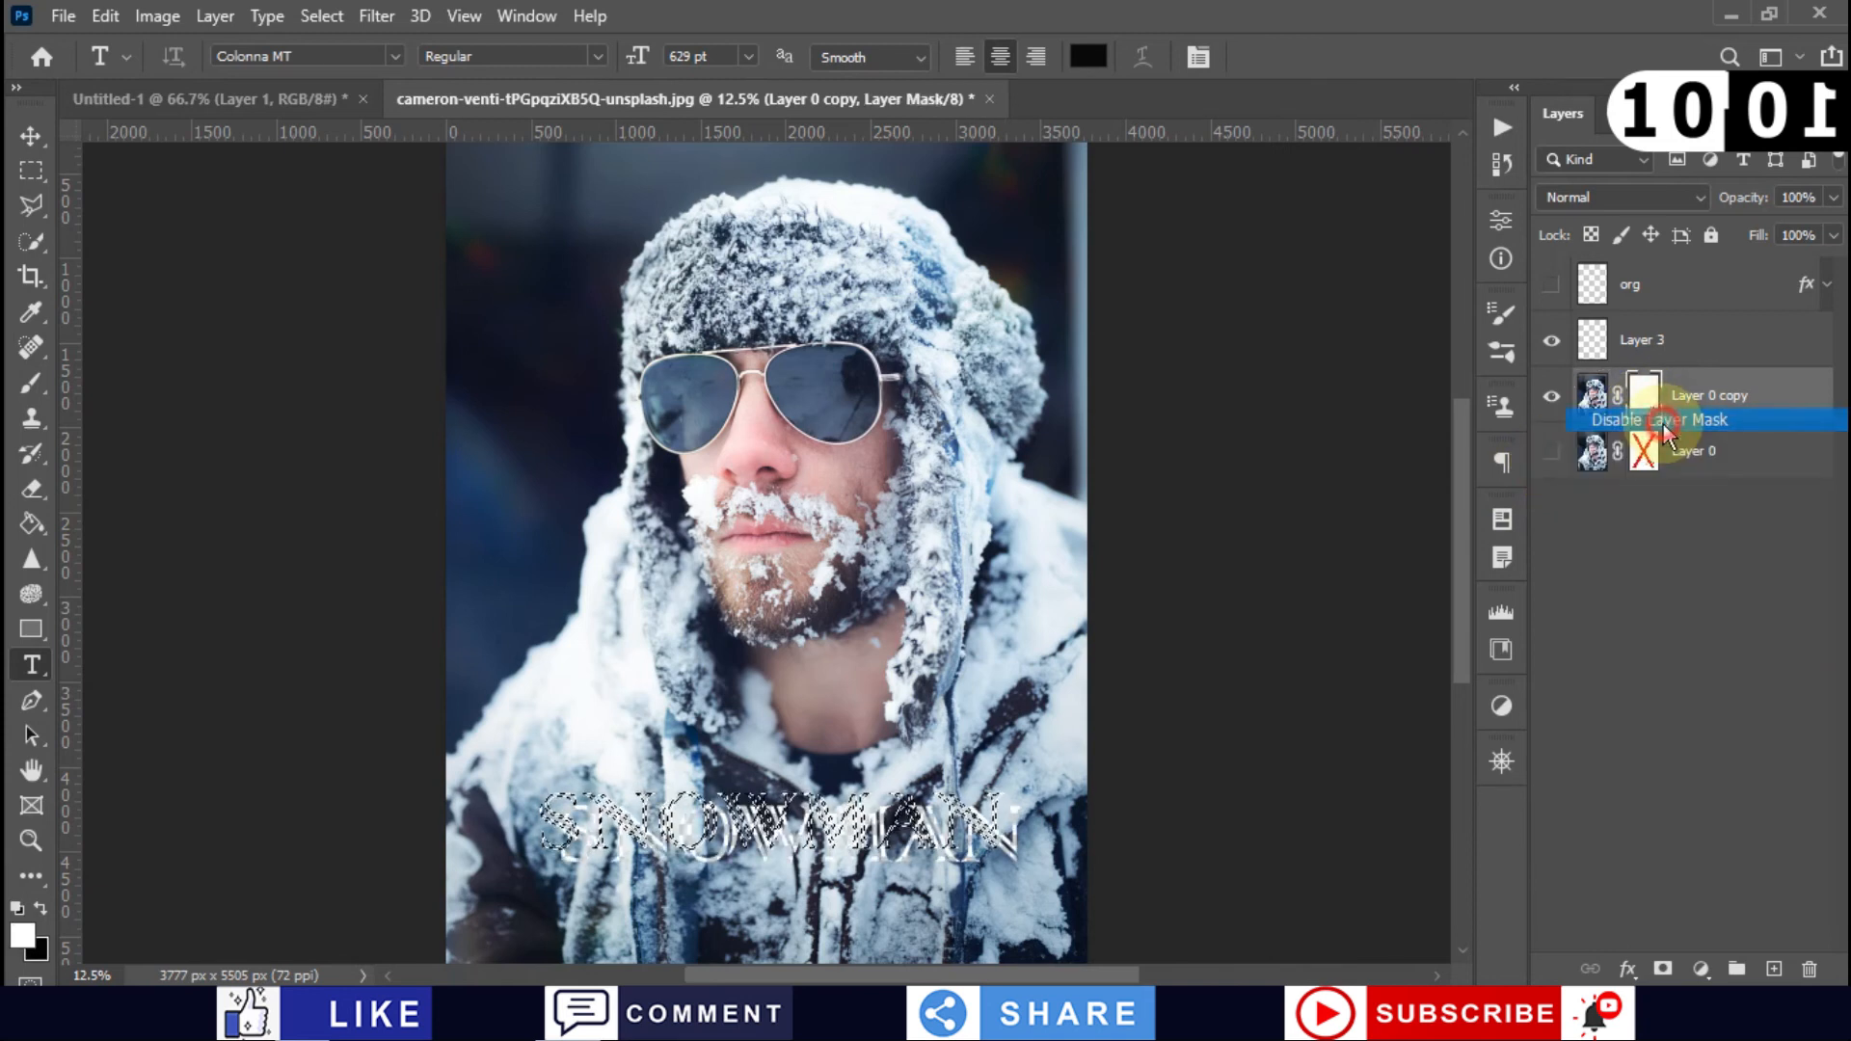
pyautogui.rightClick(1649, 398)
pyautogui.click(1643, 451)
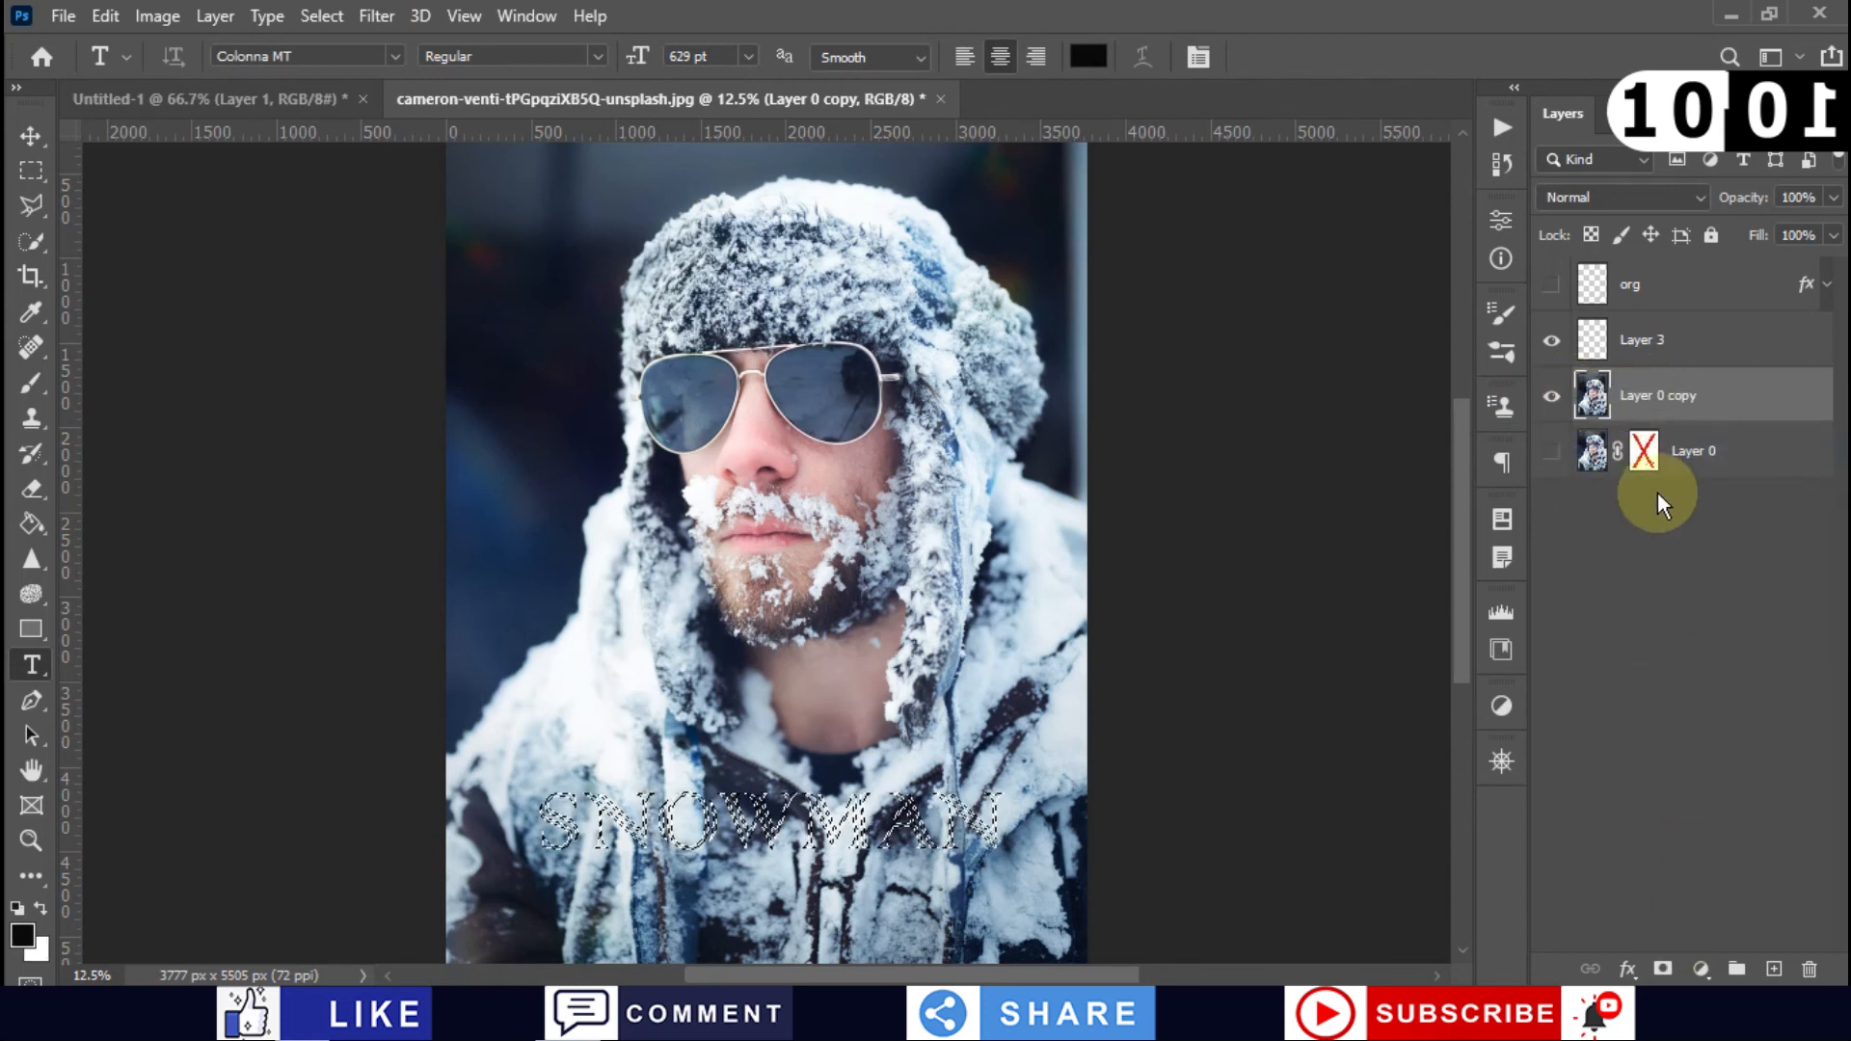
# Step: Add a layer mask from the text selection to Layer 0 copy, inverted so the SNOWMAN letters are cut out of the photo
pyautogui.click(1666, 971)
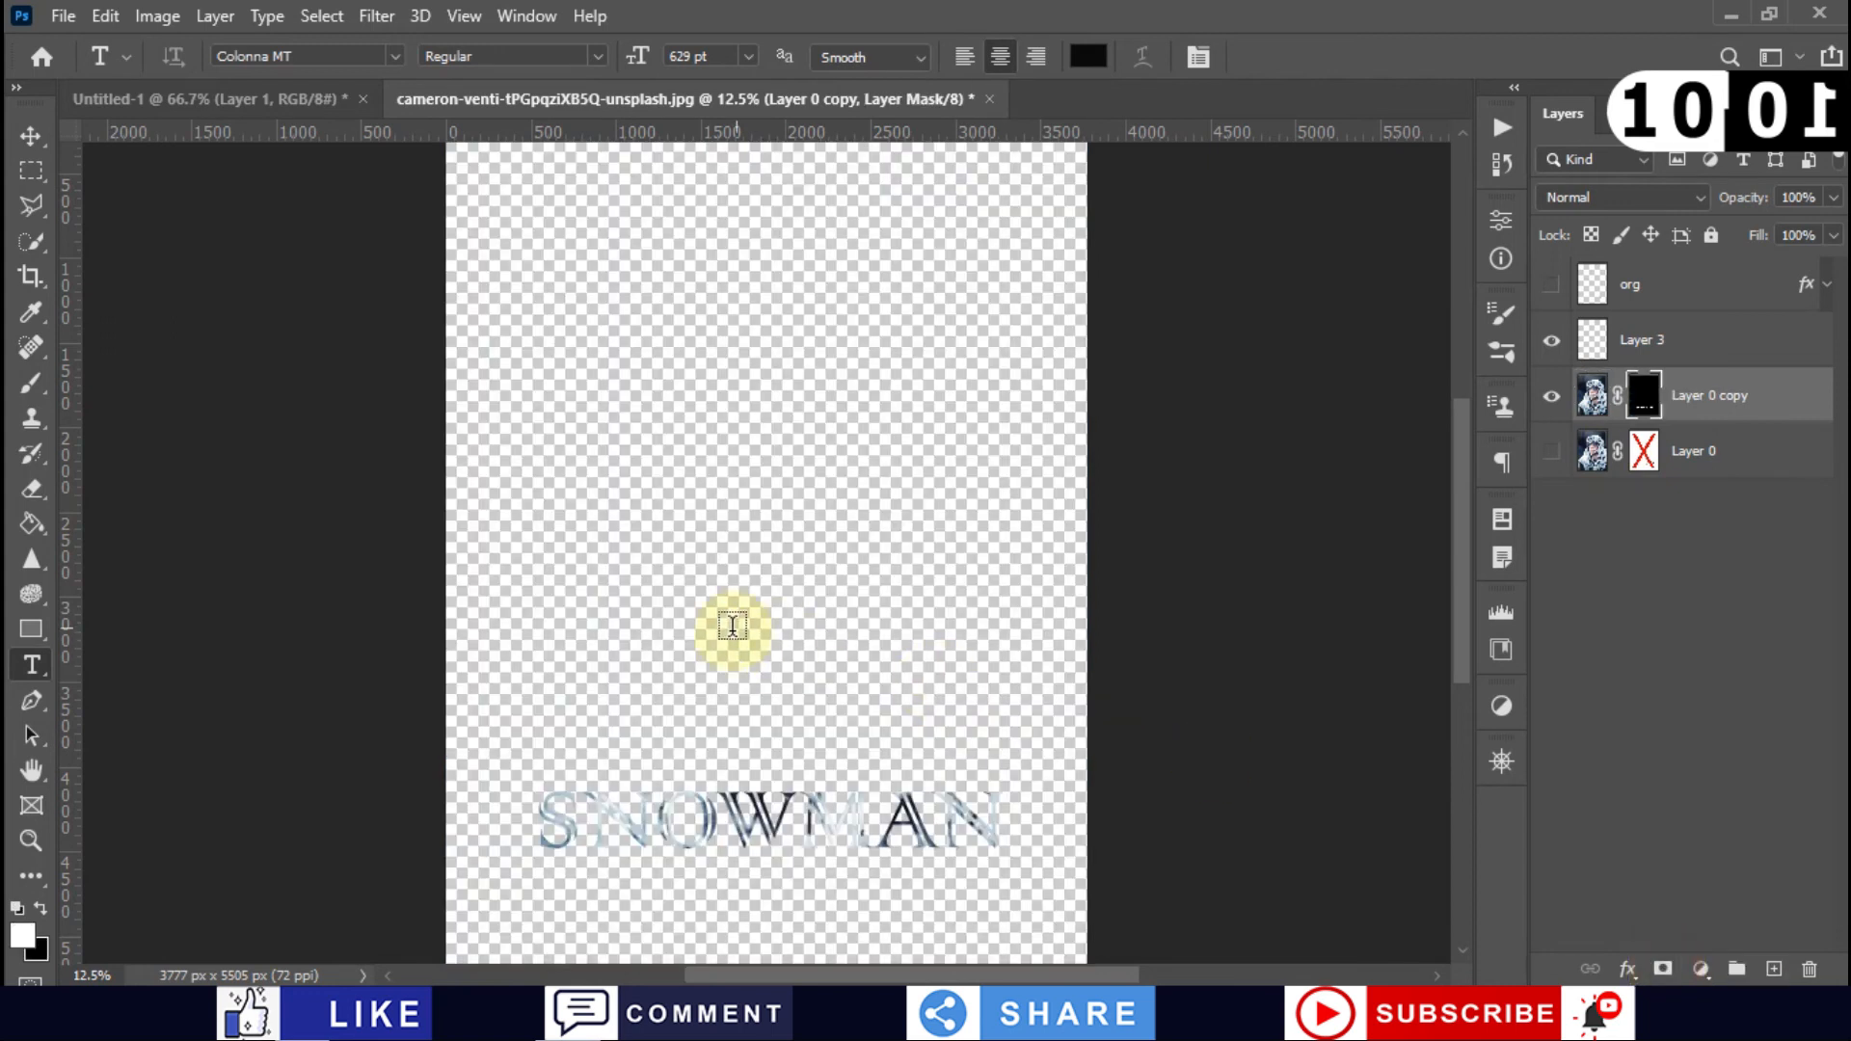
pyautogui.hotkey('ctrl', 'z')
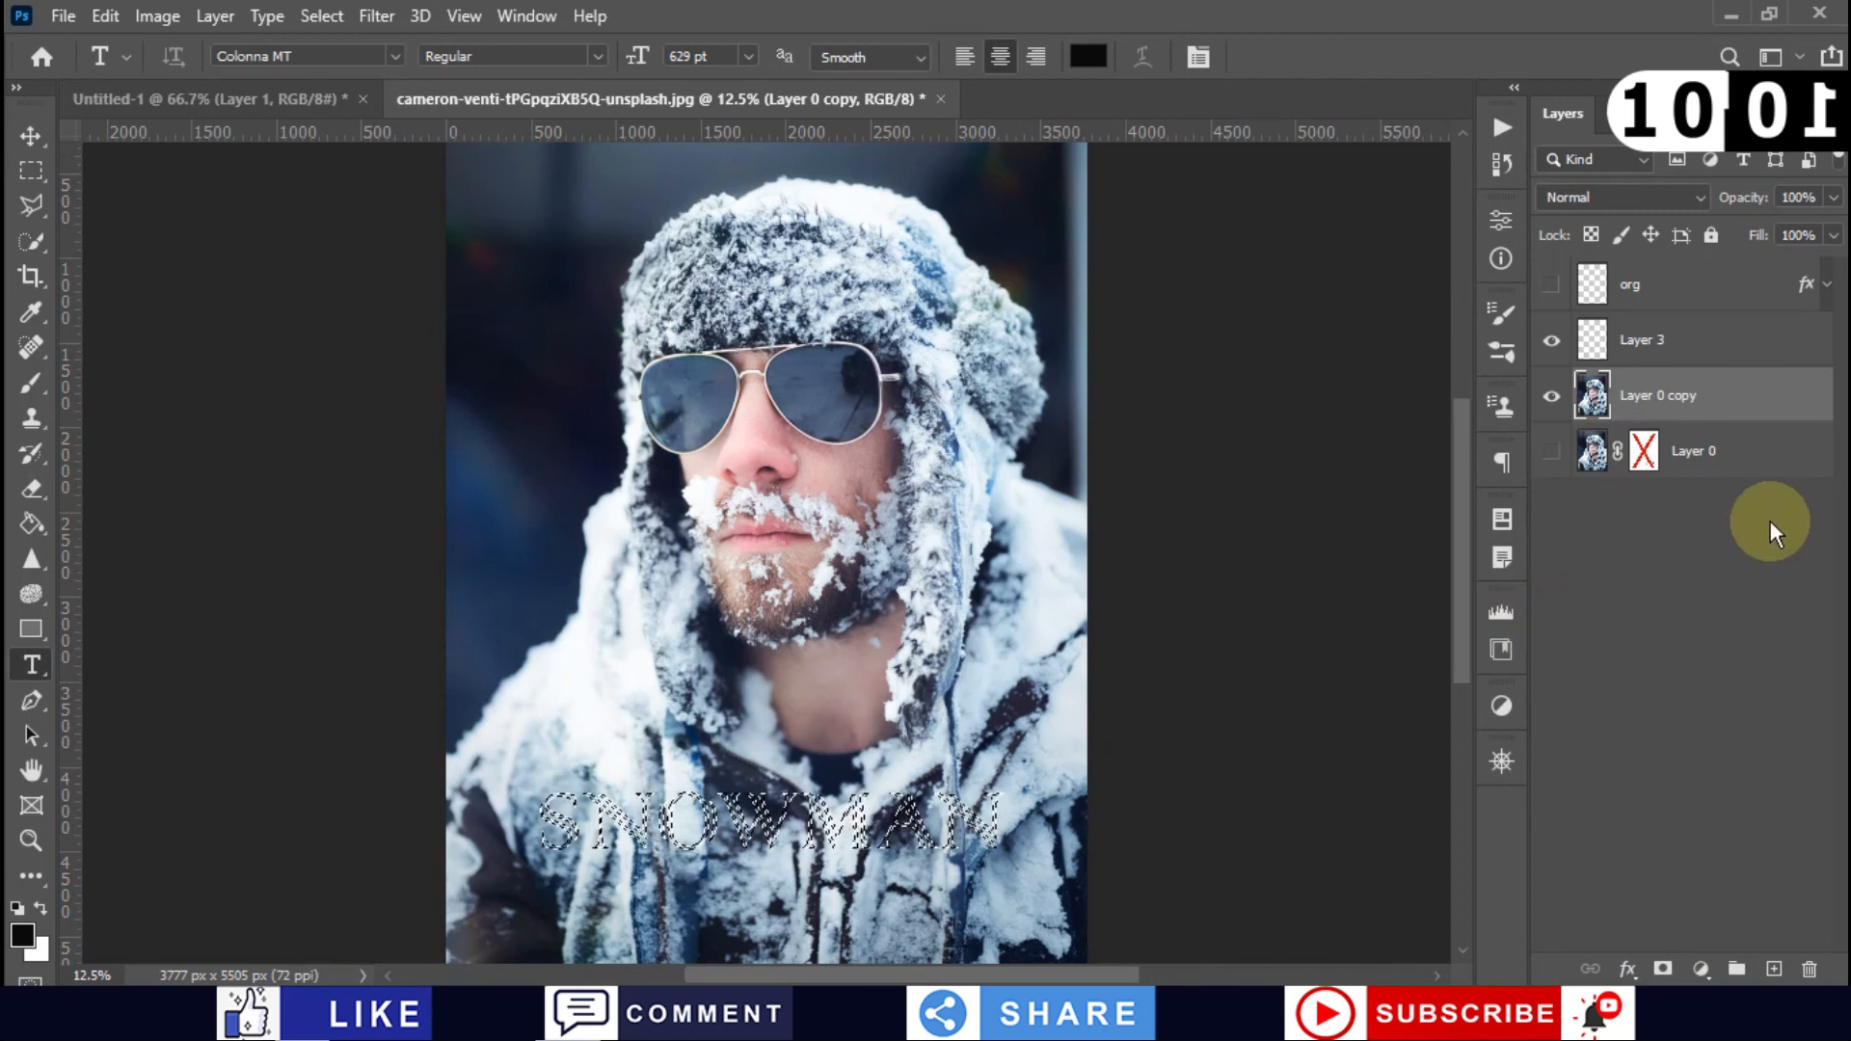
pyautogui.click(1663, 970)
pyautogui.hotkey('ctrl', 'i')
pyautogui.press('x')
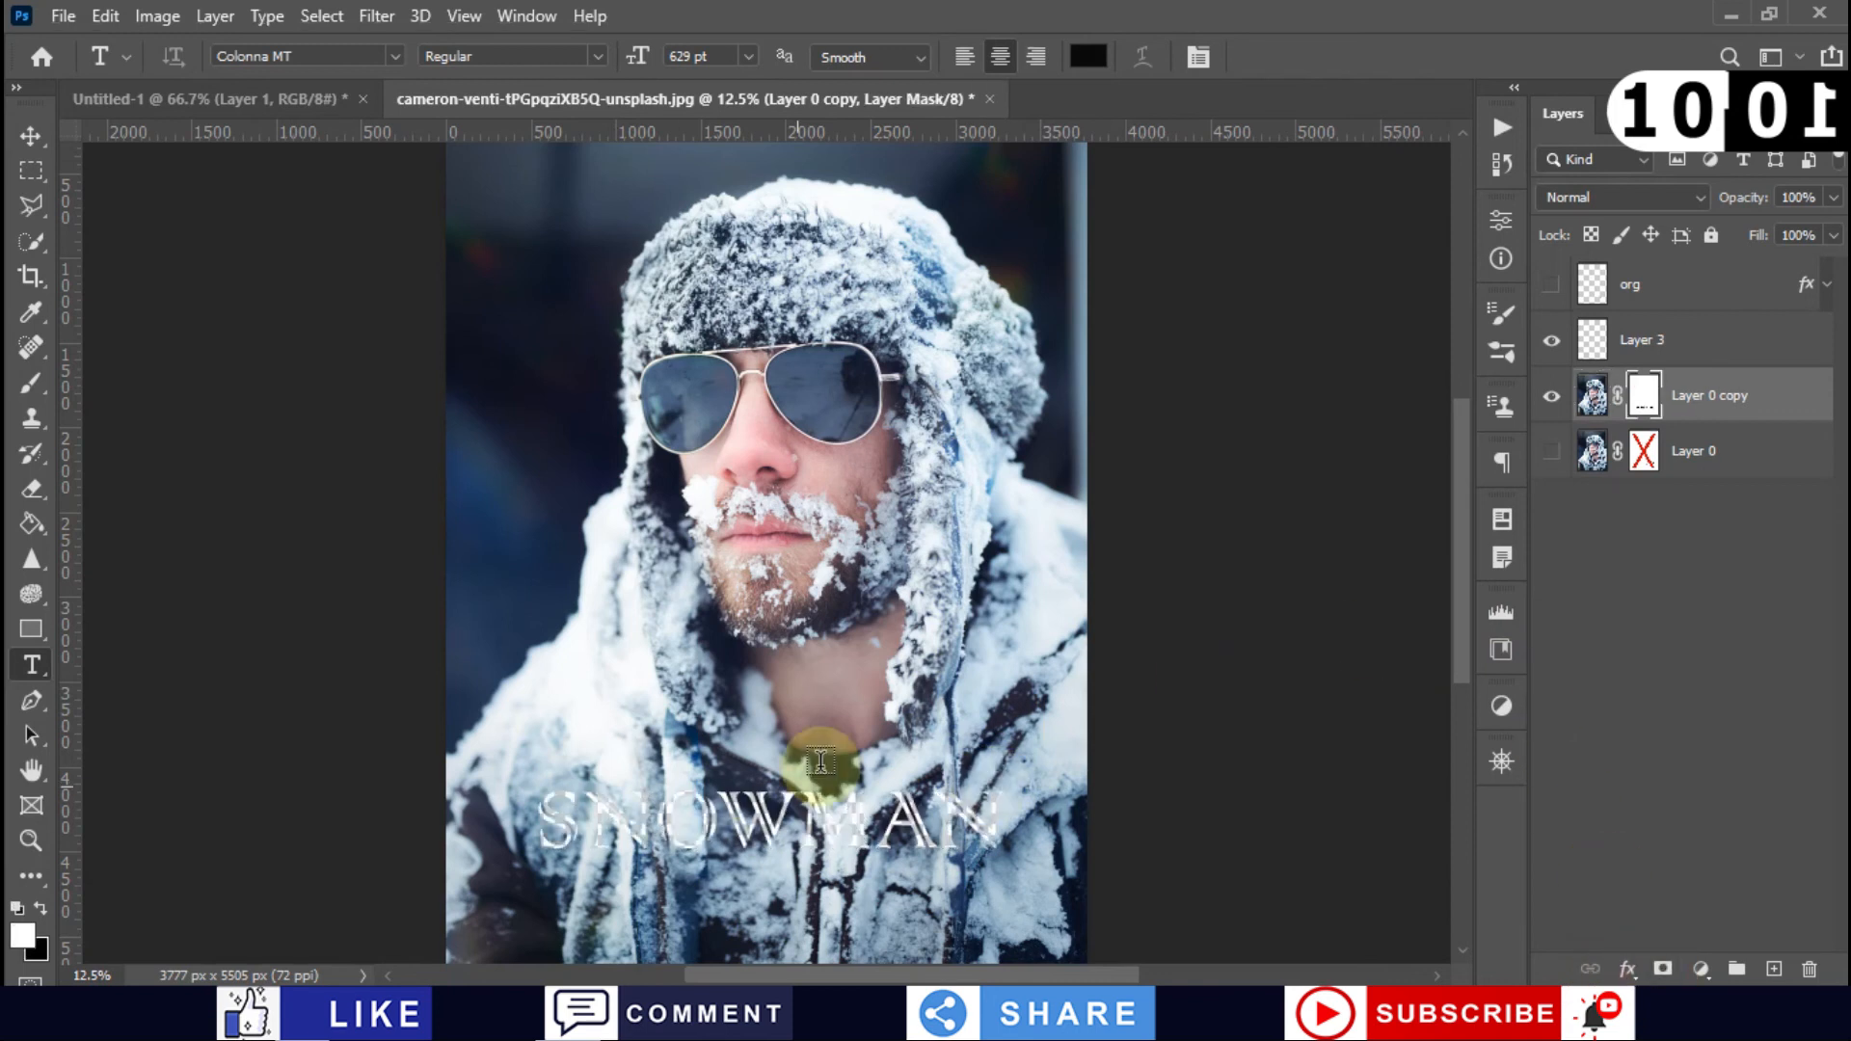
# Step: Examine the cut-out SNOWMAN lettering at 100% magnification and within the whole photo
pyautogui.click(1623, 339)
pyautogui.press('m')
pyautogui.hotkey('ctrl', '0')
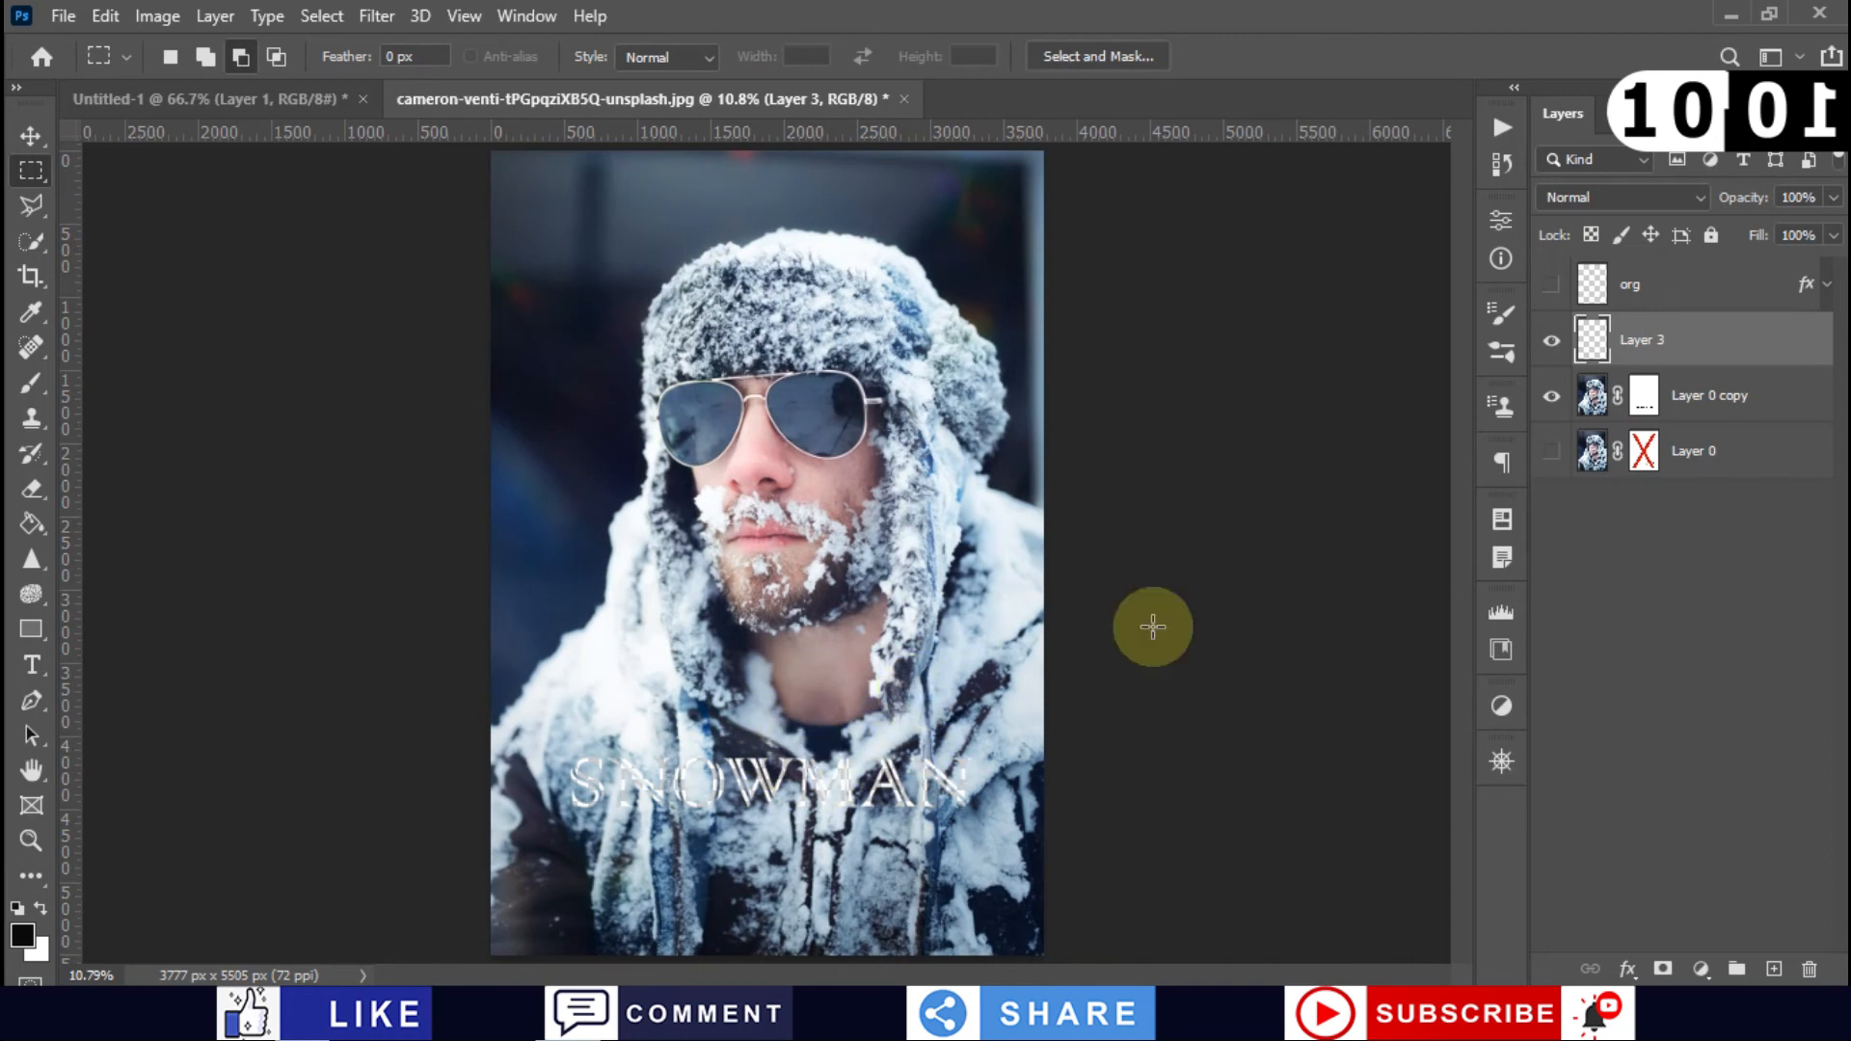
pyautogui.click(1596, 400)
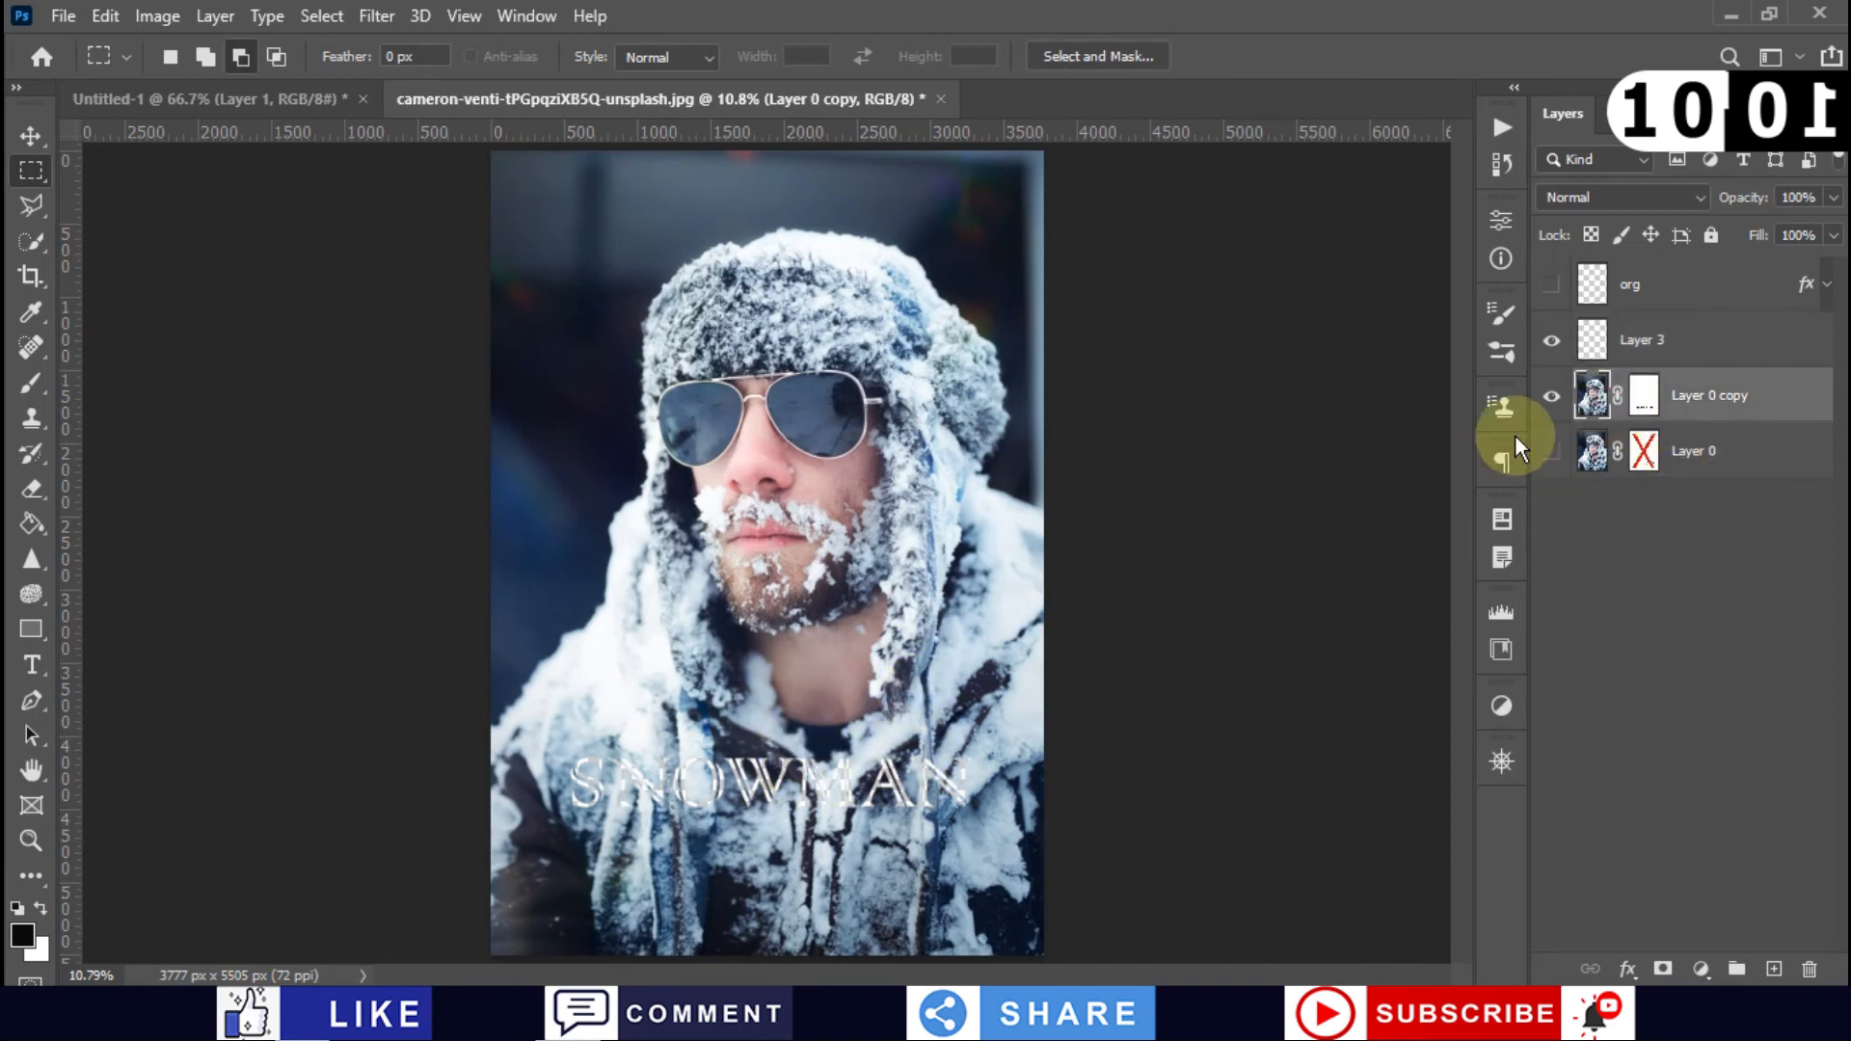
pyautogui.scroll(5, 947, 644)
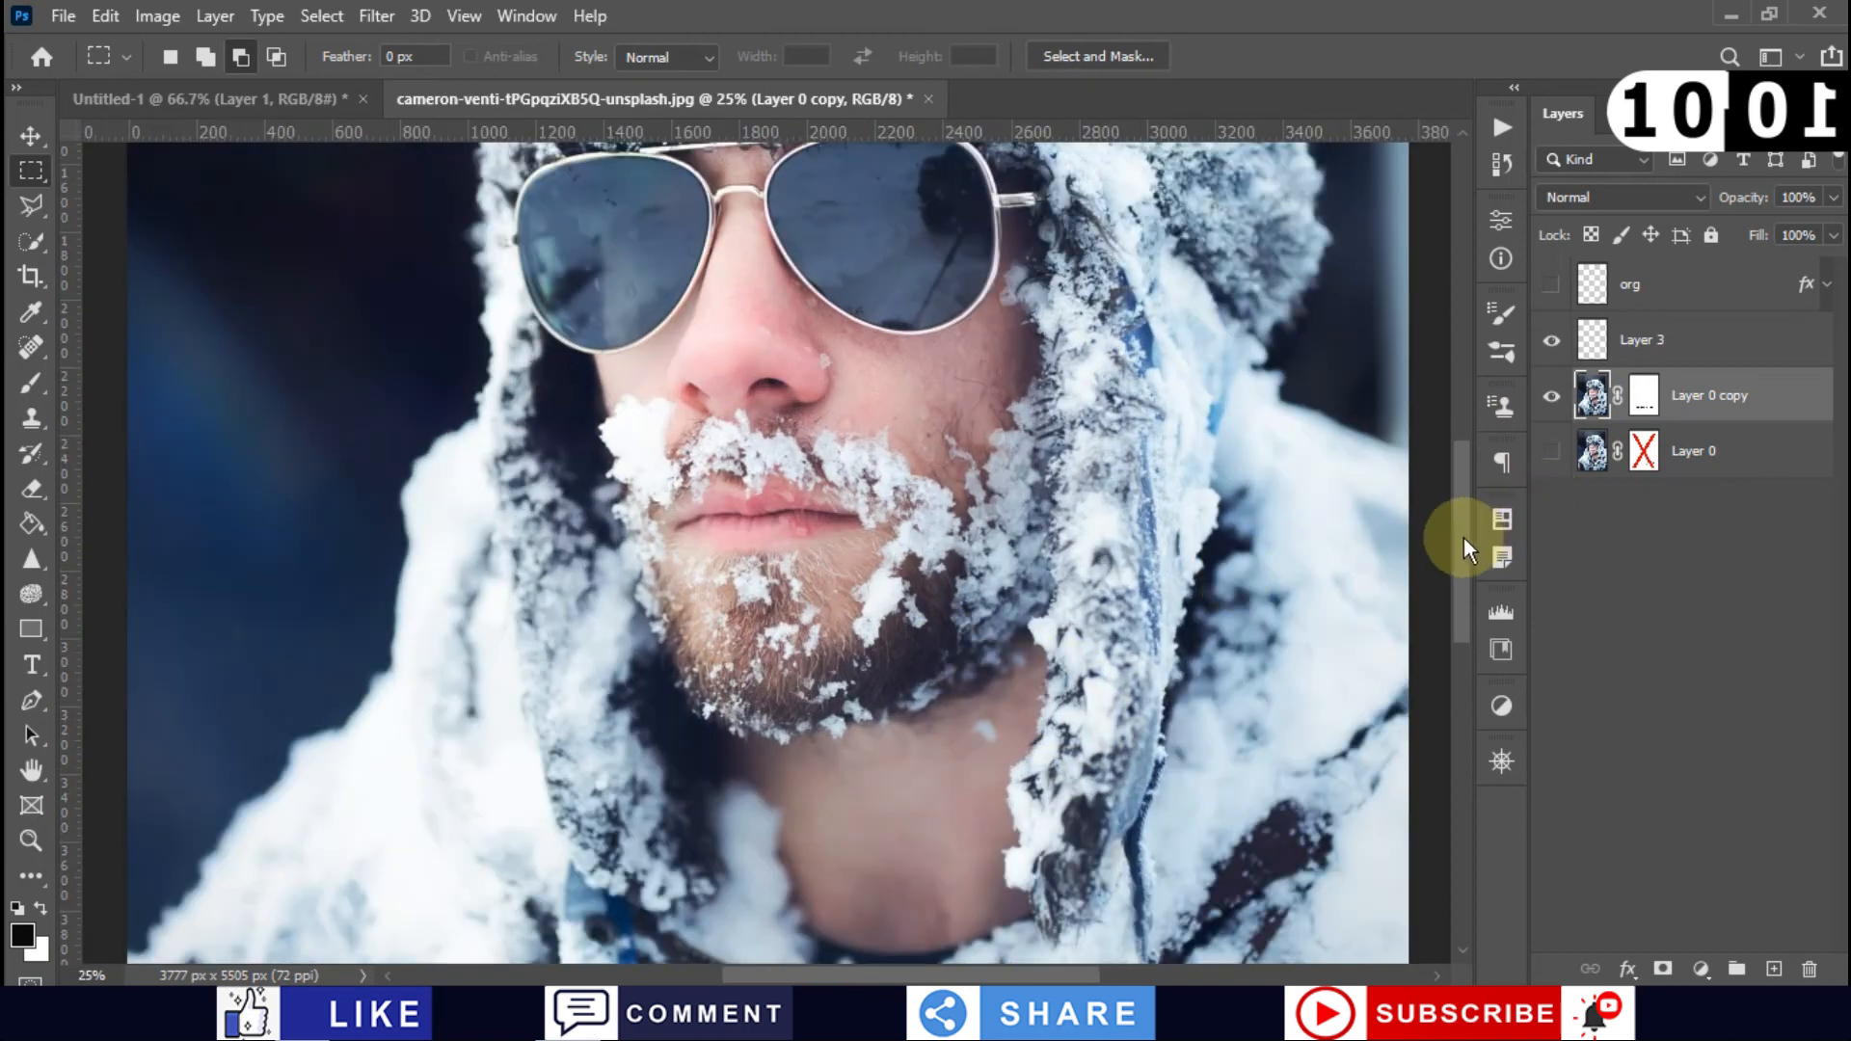
pyautogui.moveTo(1464, 536); pyautogui.dragTo(1430, 697)
pyautogui.hotkey('ctrl', '+')
pyautogui.hotkey('ctrl', '+')
pyautogui.hotkey('ctrl', '+')
pyautogui.hotkey('ctrl', '+')
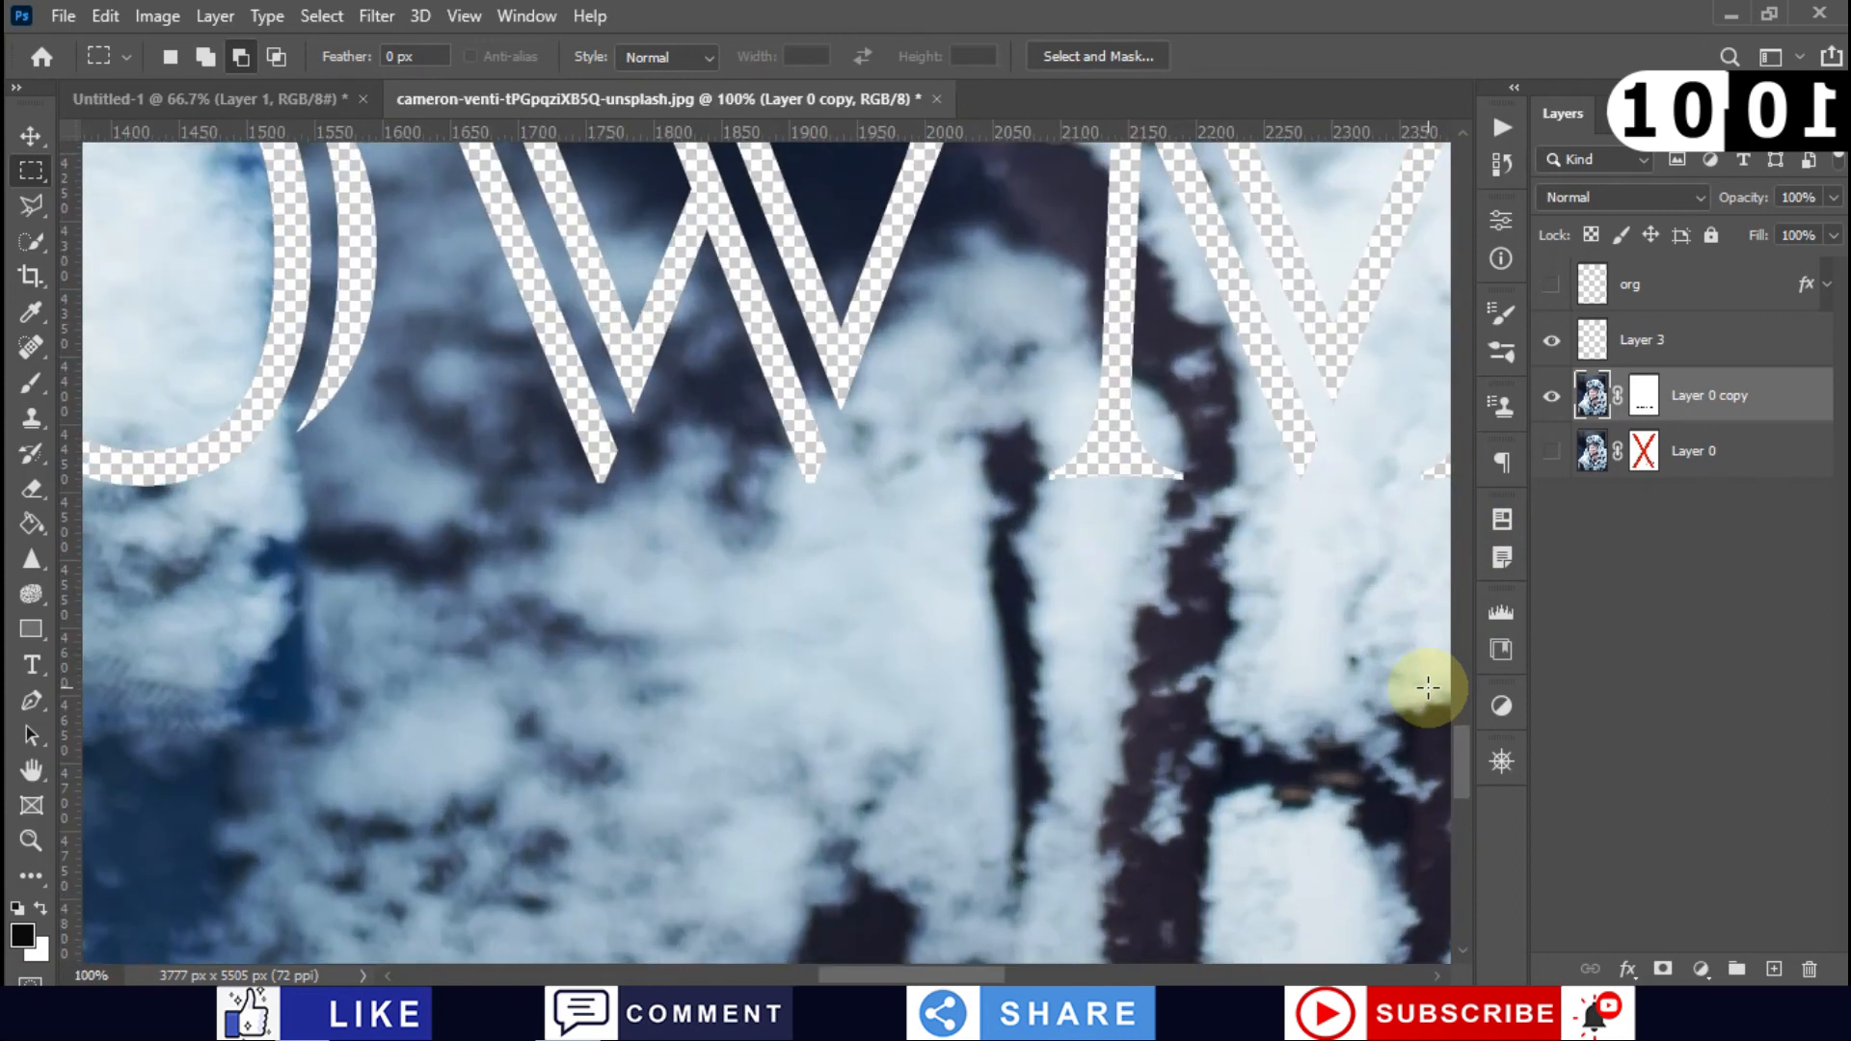
pyautogui.moveTo(1460, 741); pyautogui.dragTo(1458, 715)
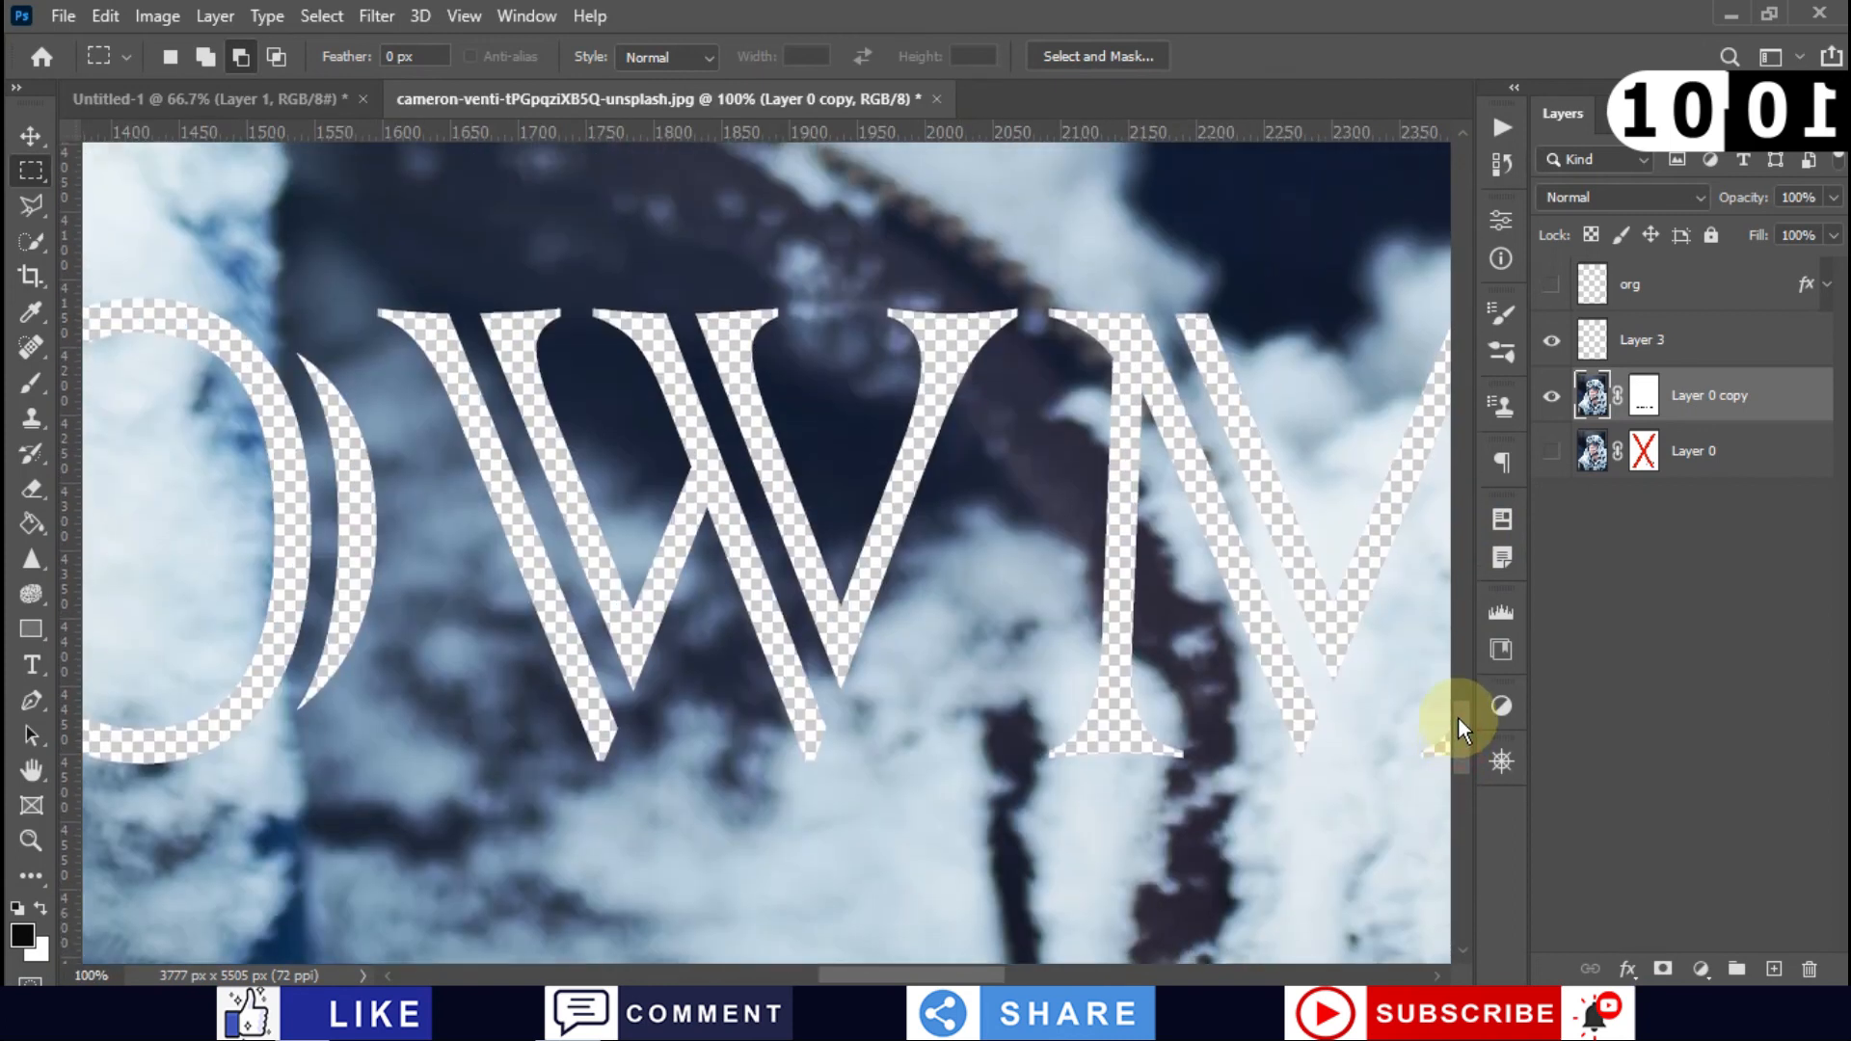
pyautogui.hotkey('ctrl', '0')
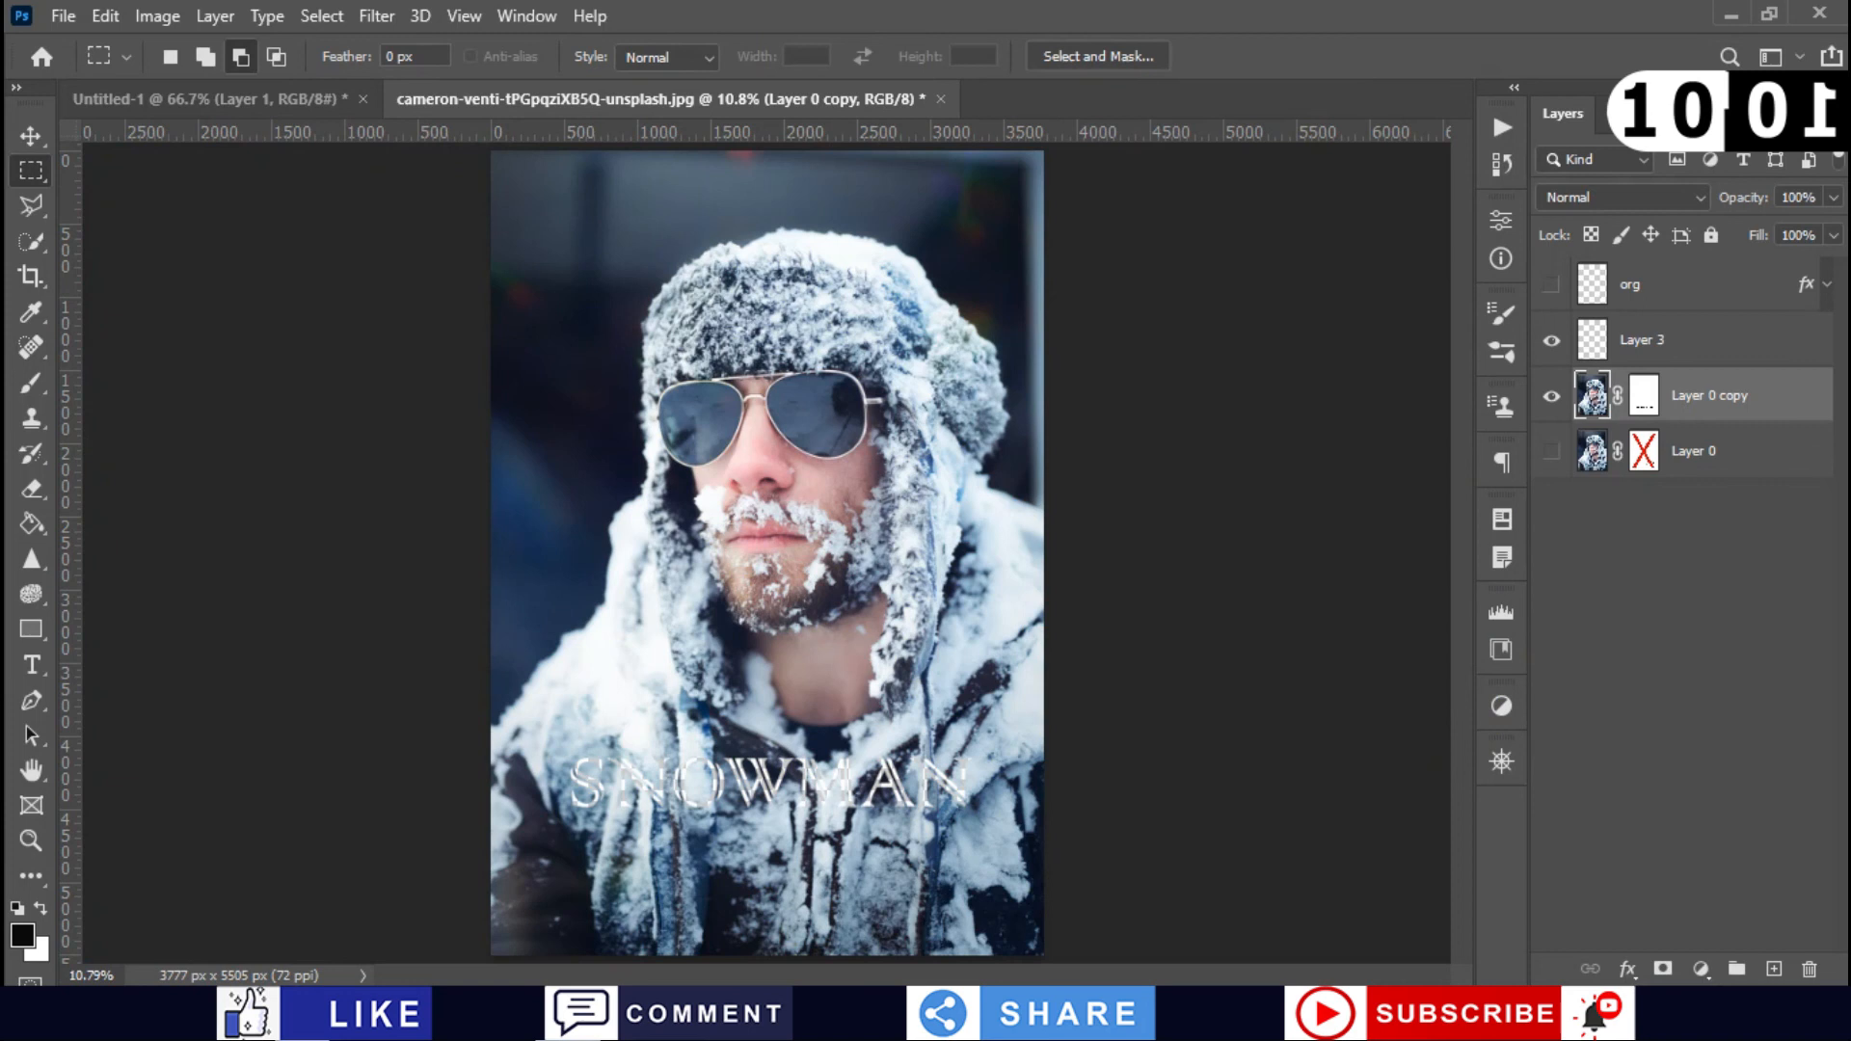
# Step: Add a bright red Solid Color fill layer directly above Layer 0 so it fills the cut-out SNOWMAN letters
pyautogui.click(1712, 467)
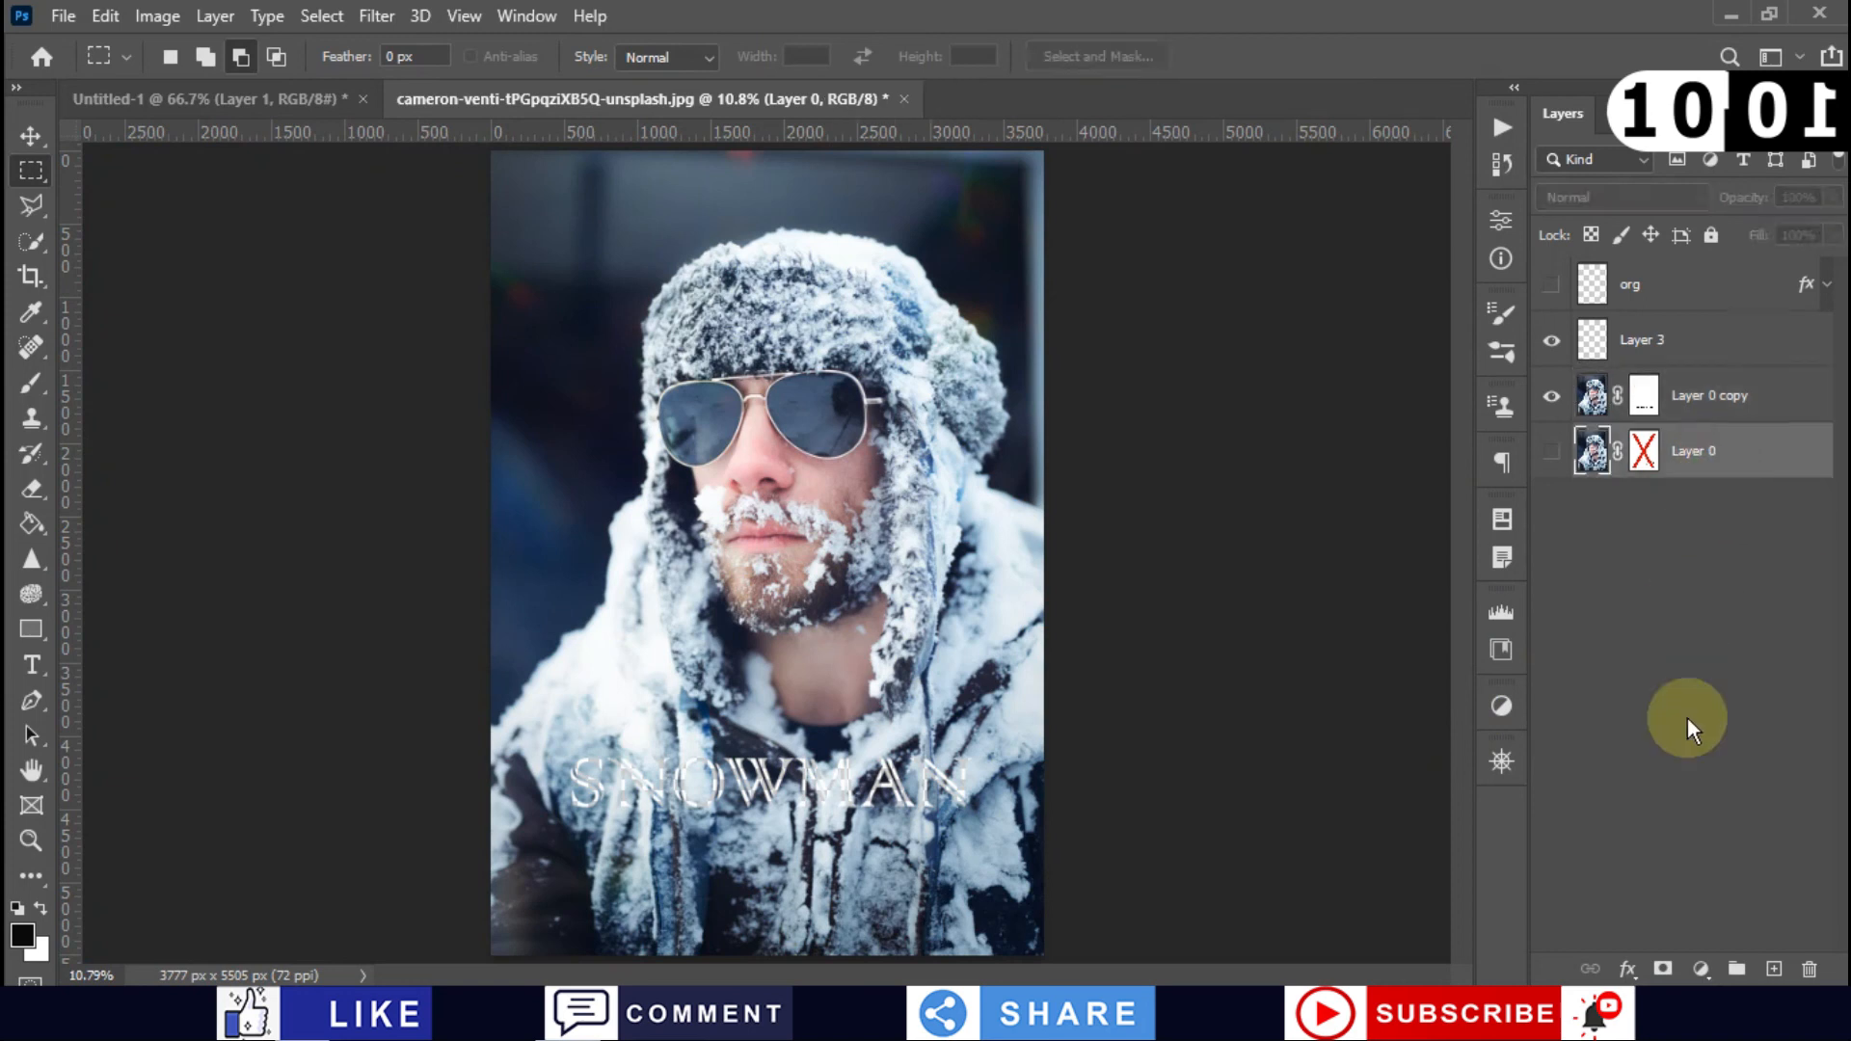
pyautogui.click(1703, 967)
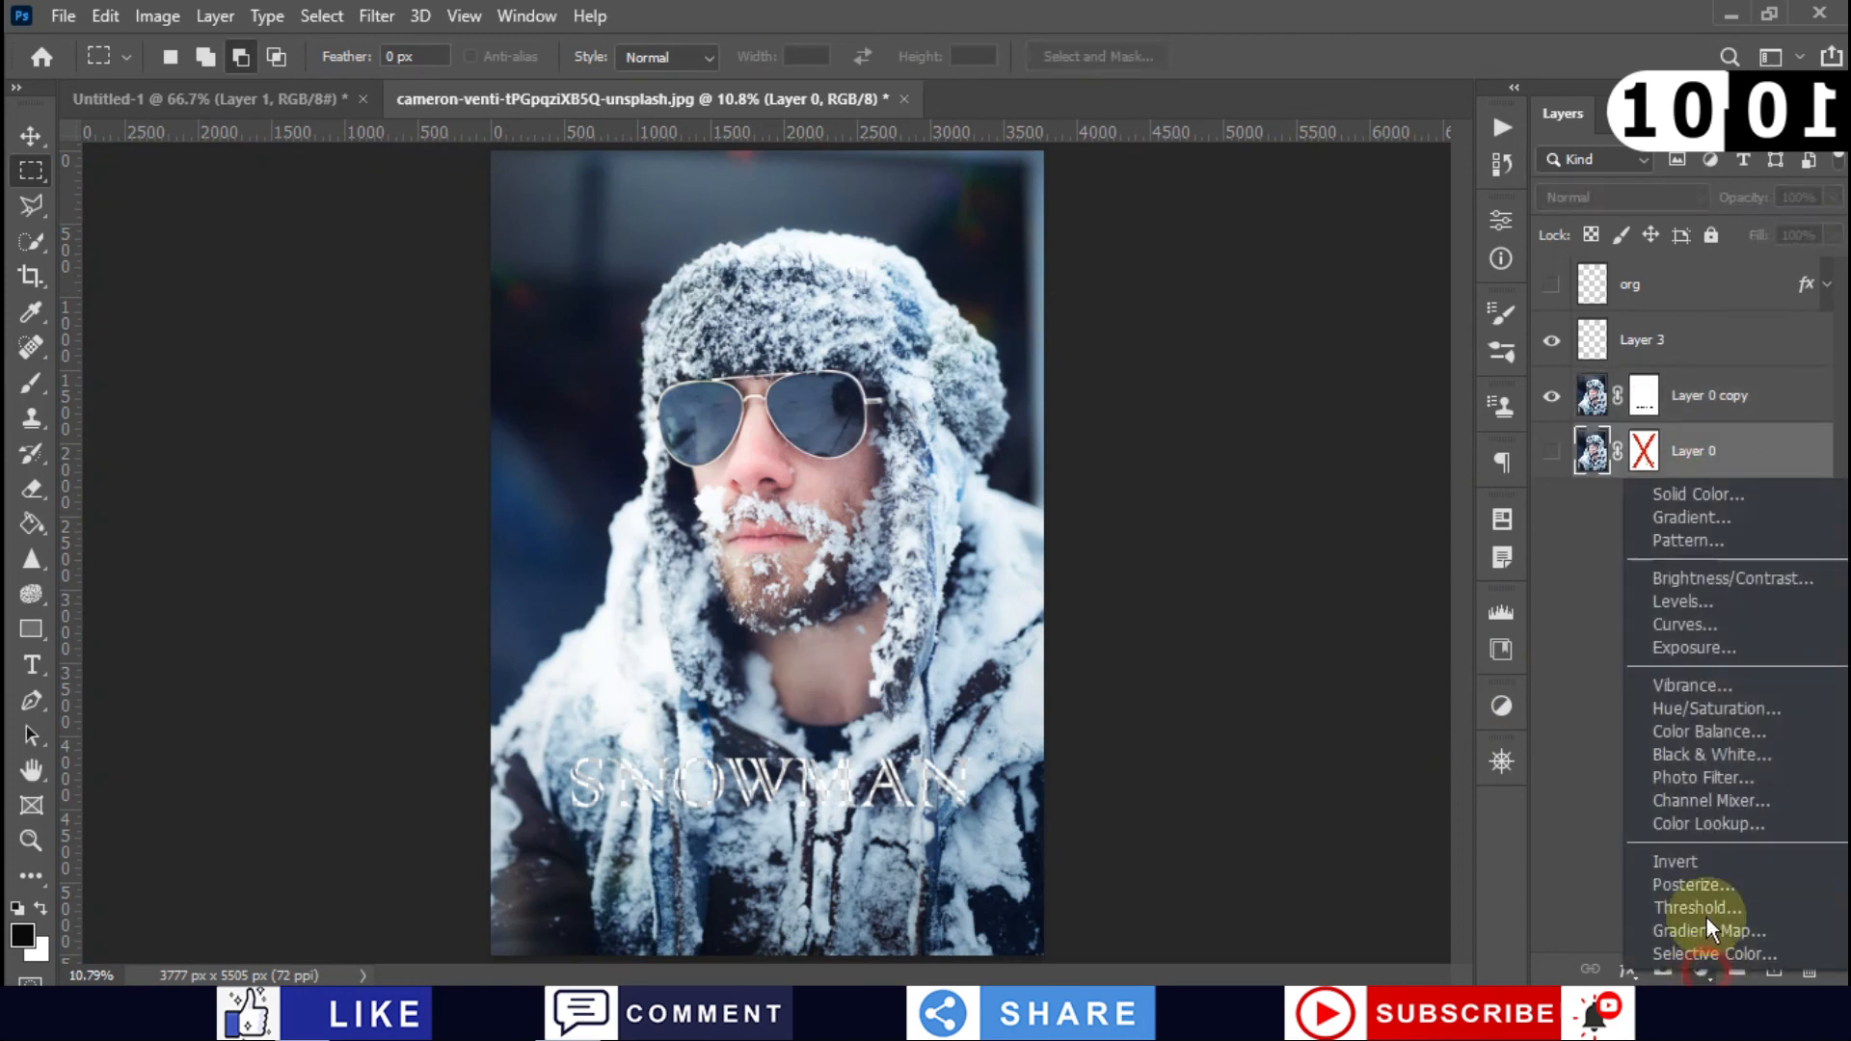
pyautogui.click(1771, 498)
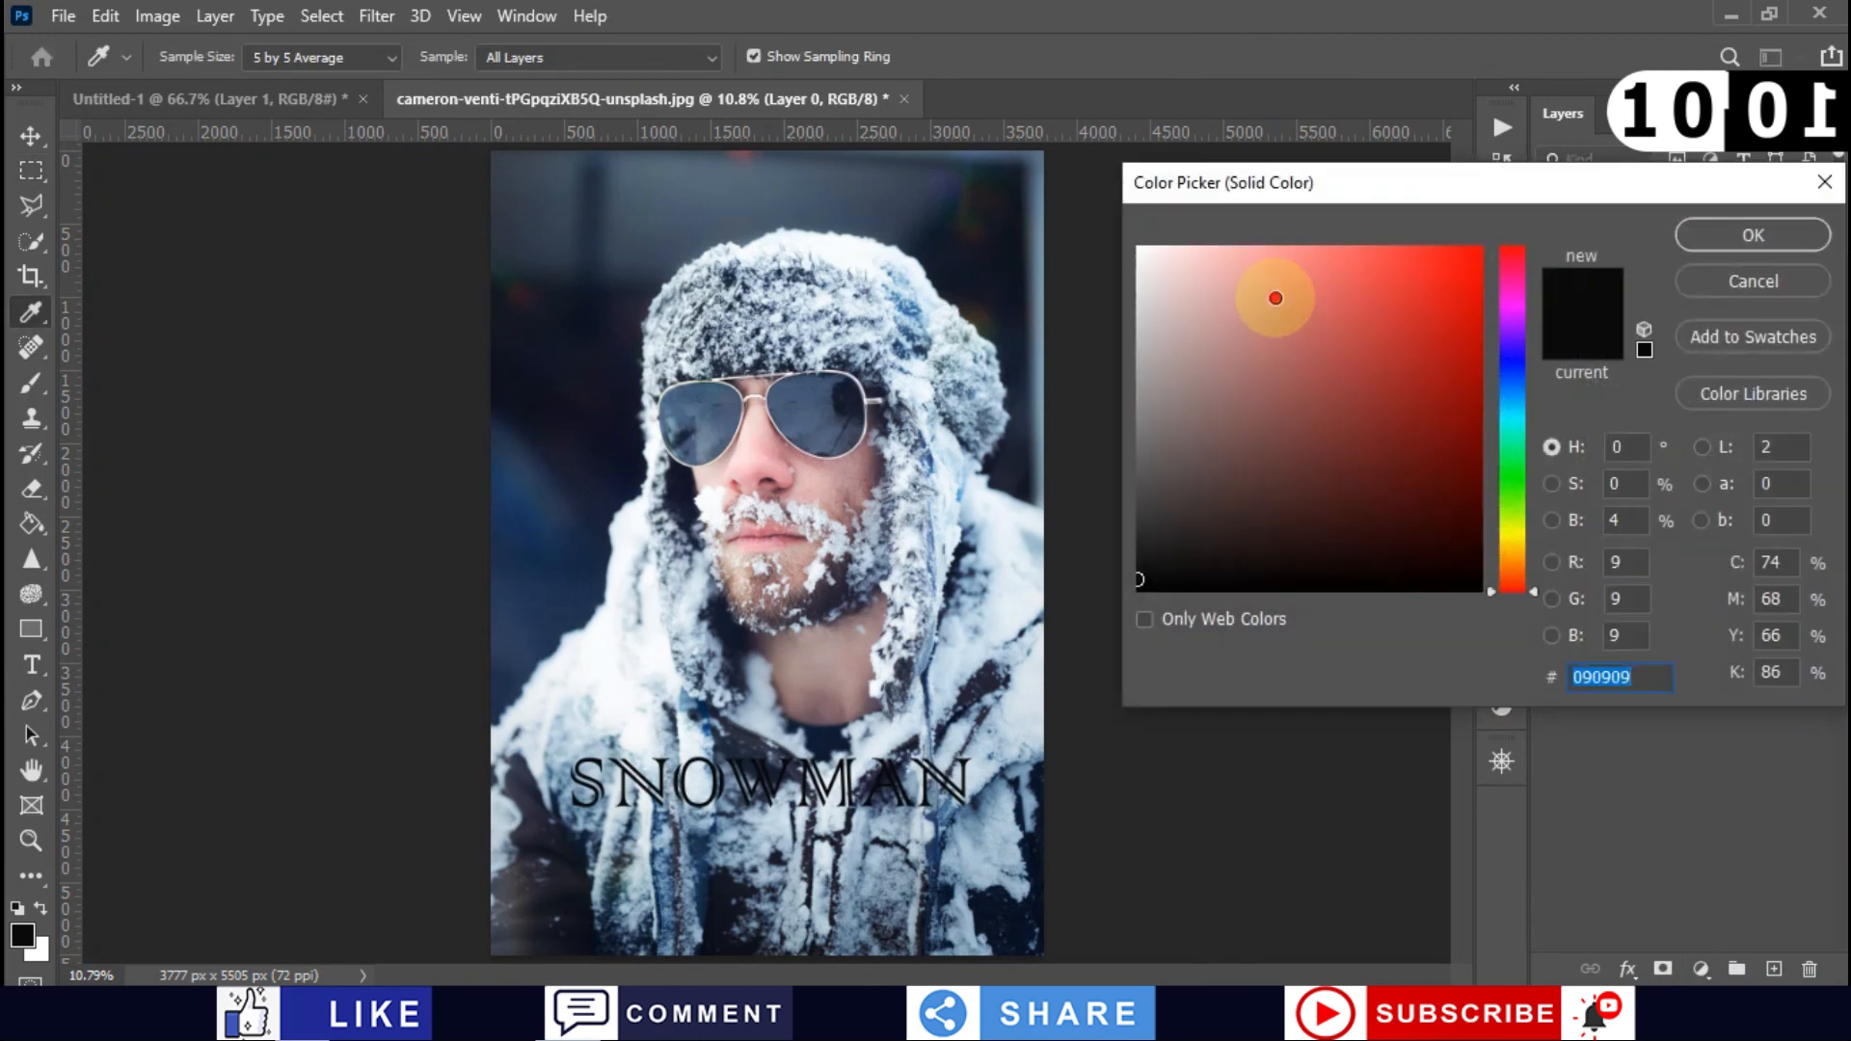
pyautogui.moveTo(1276, 298); pyautogui.dragTo(1478, 249)
pyautogui.press('Return')
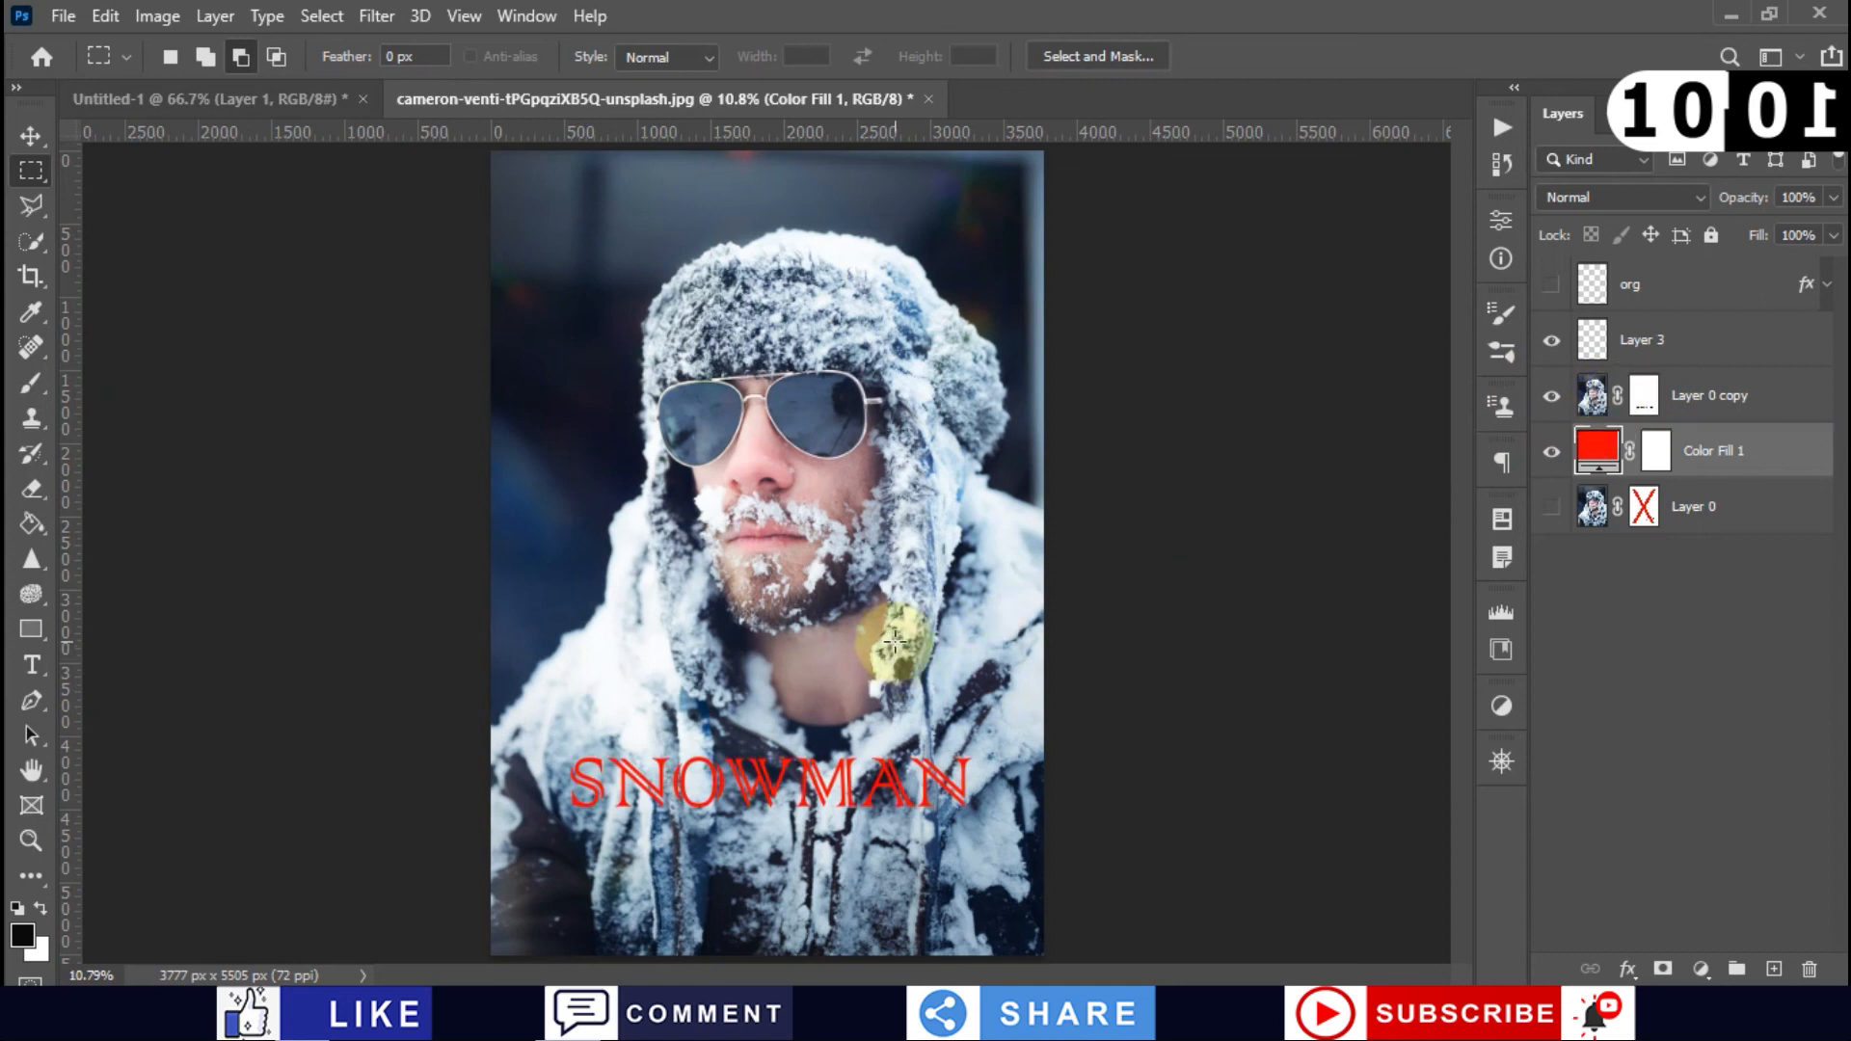
# Step: Review the type and type mask tool variants and activate the Horizontal Type tool
pyautogui.click(34, 675)
pyautogui.click(113, 723)
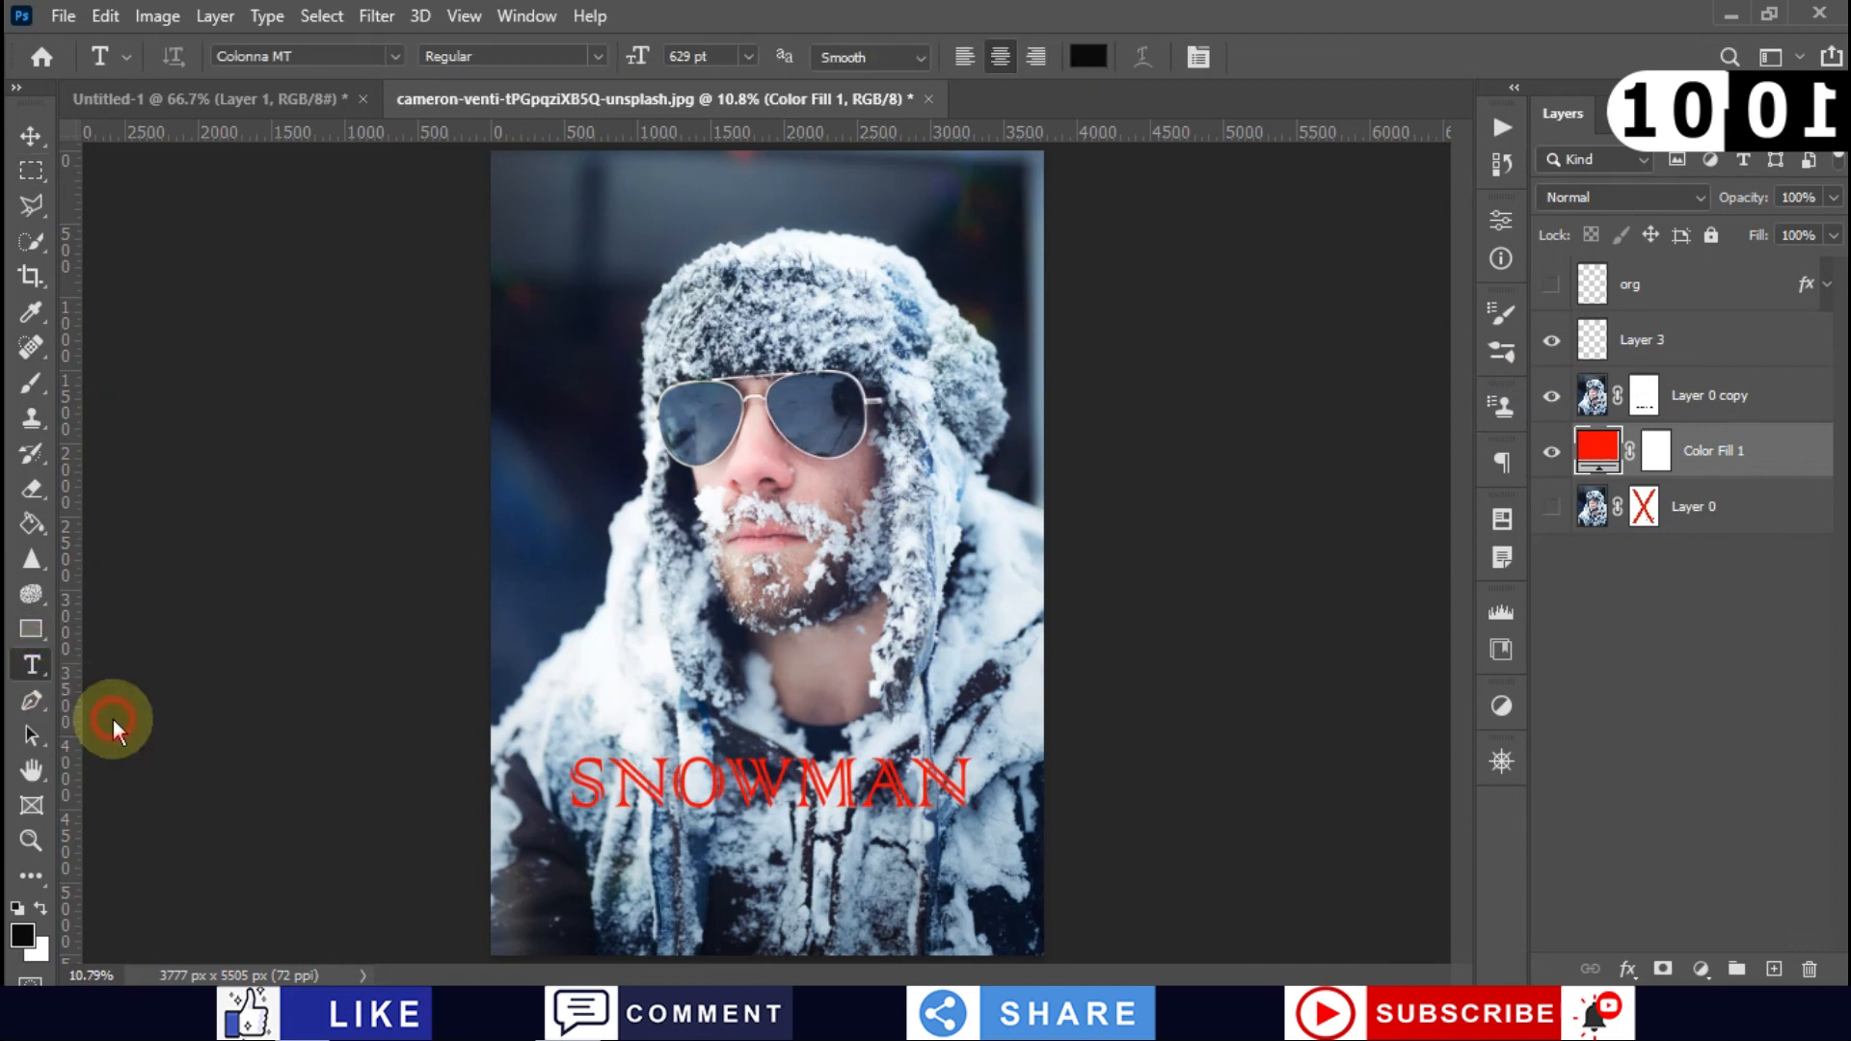
pyautogui.rightClick(34, 680)
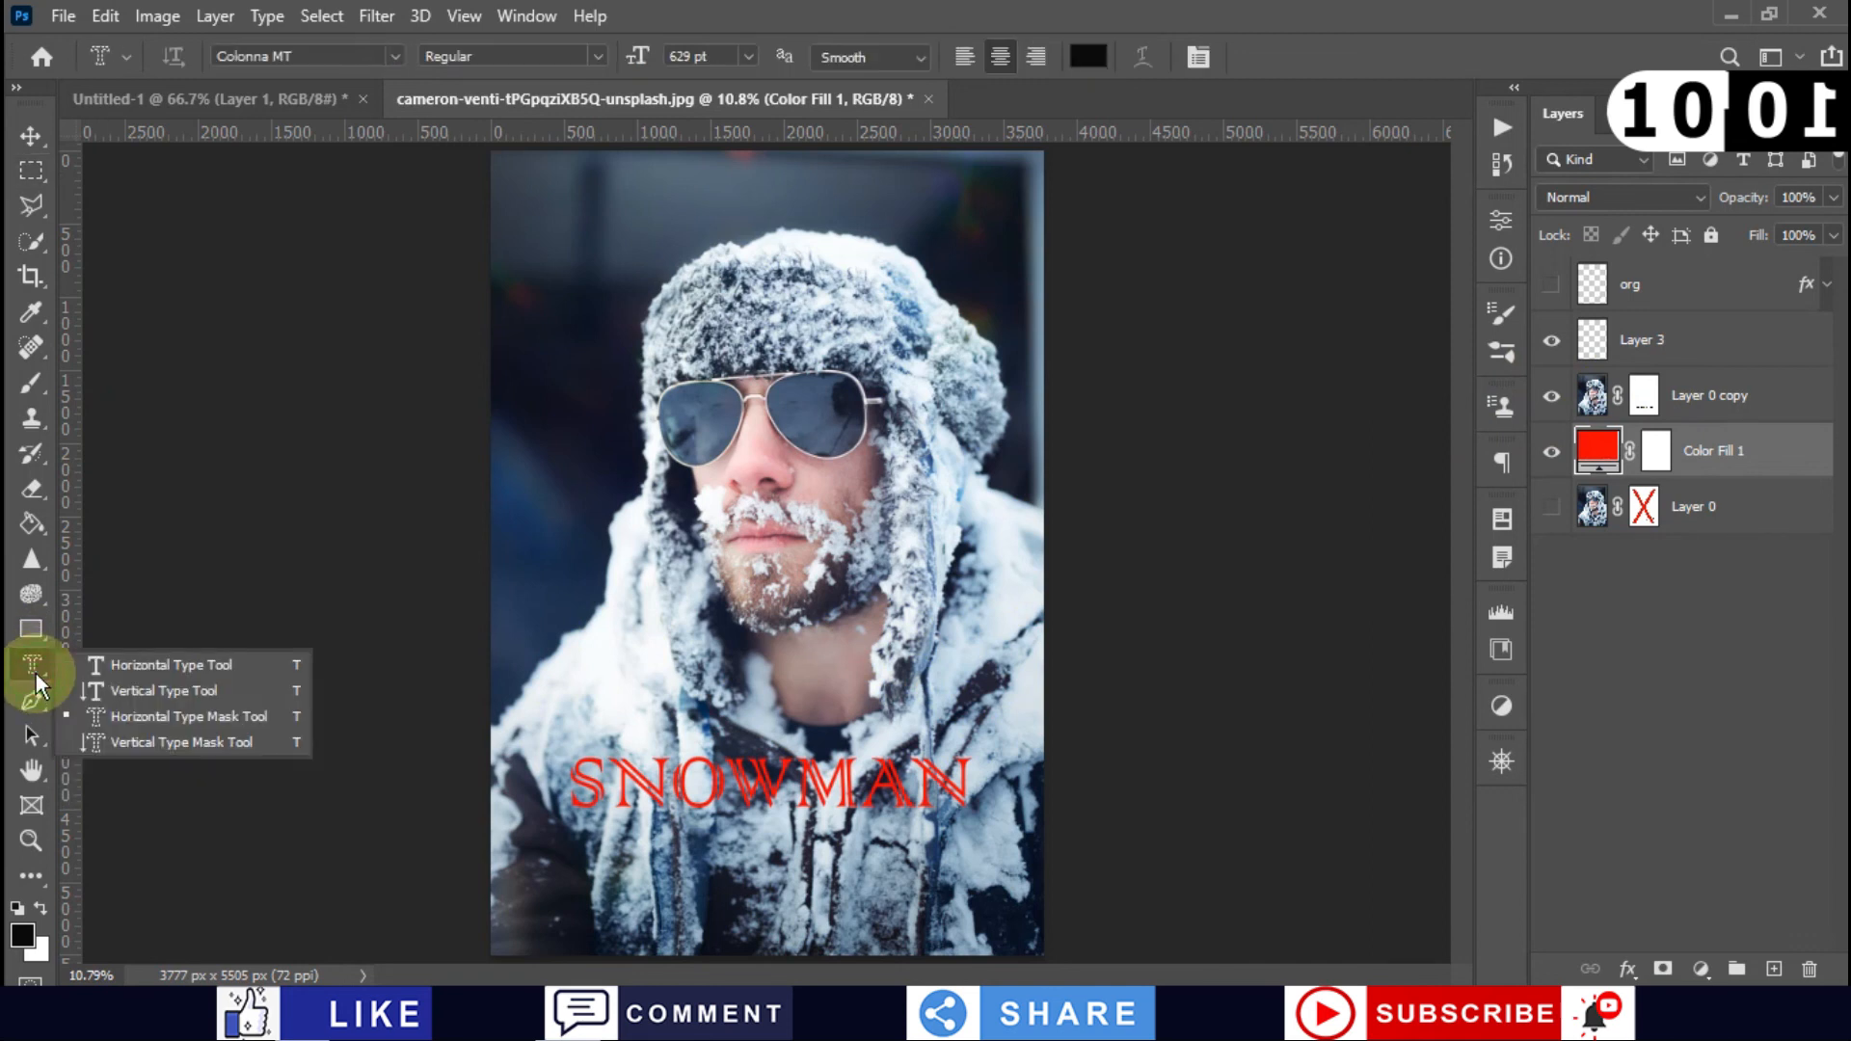
pyautogui.click(91, 660)
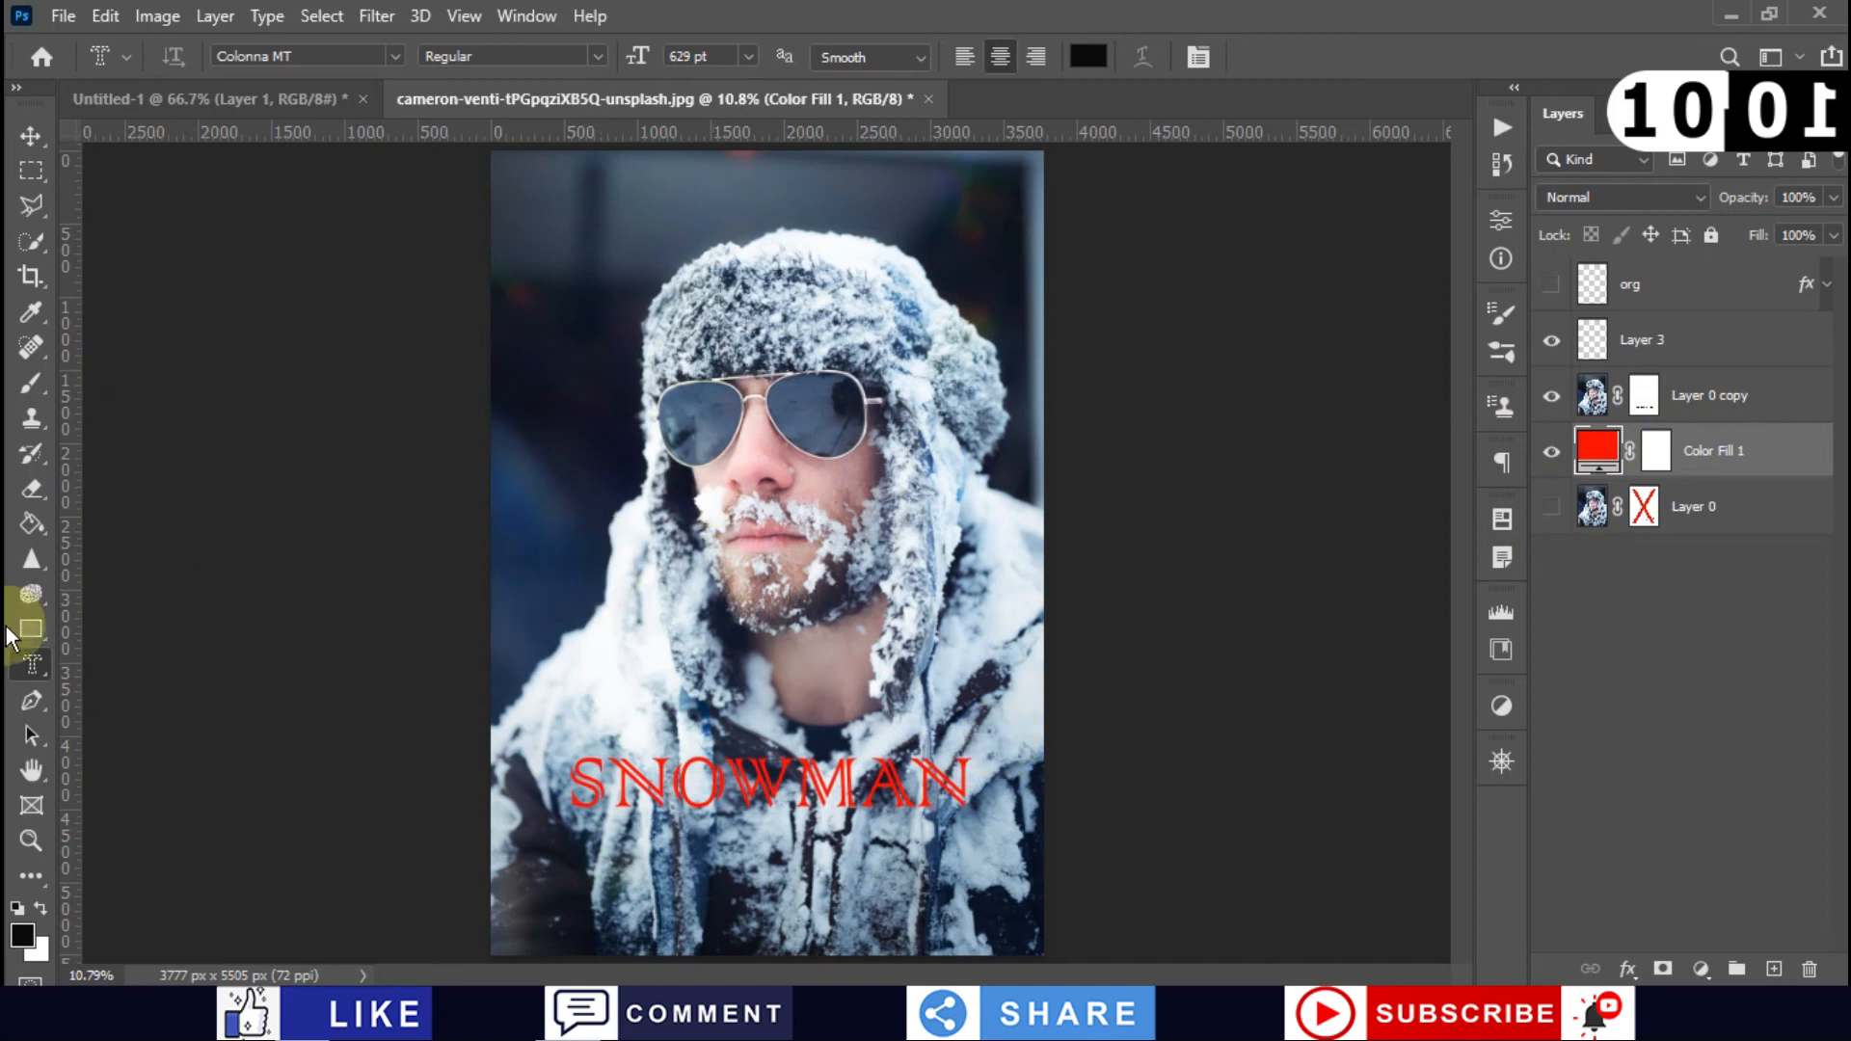
pyautogui.click(23, 663)
pyautogui.click(104, 663)
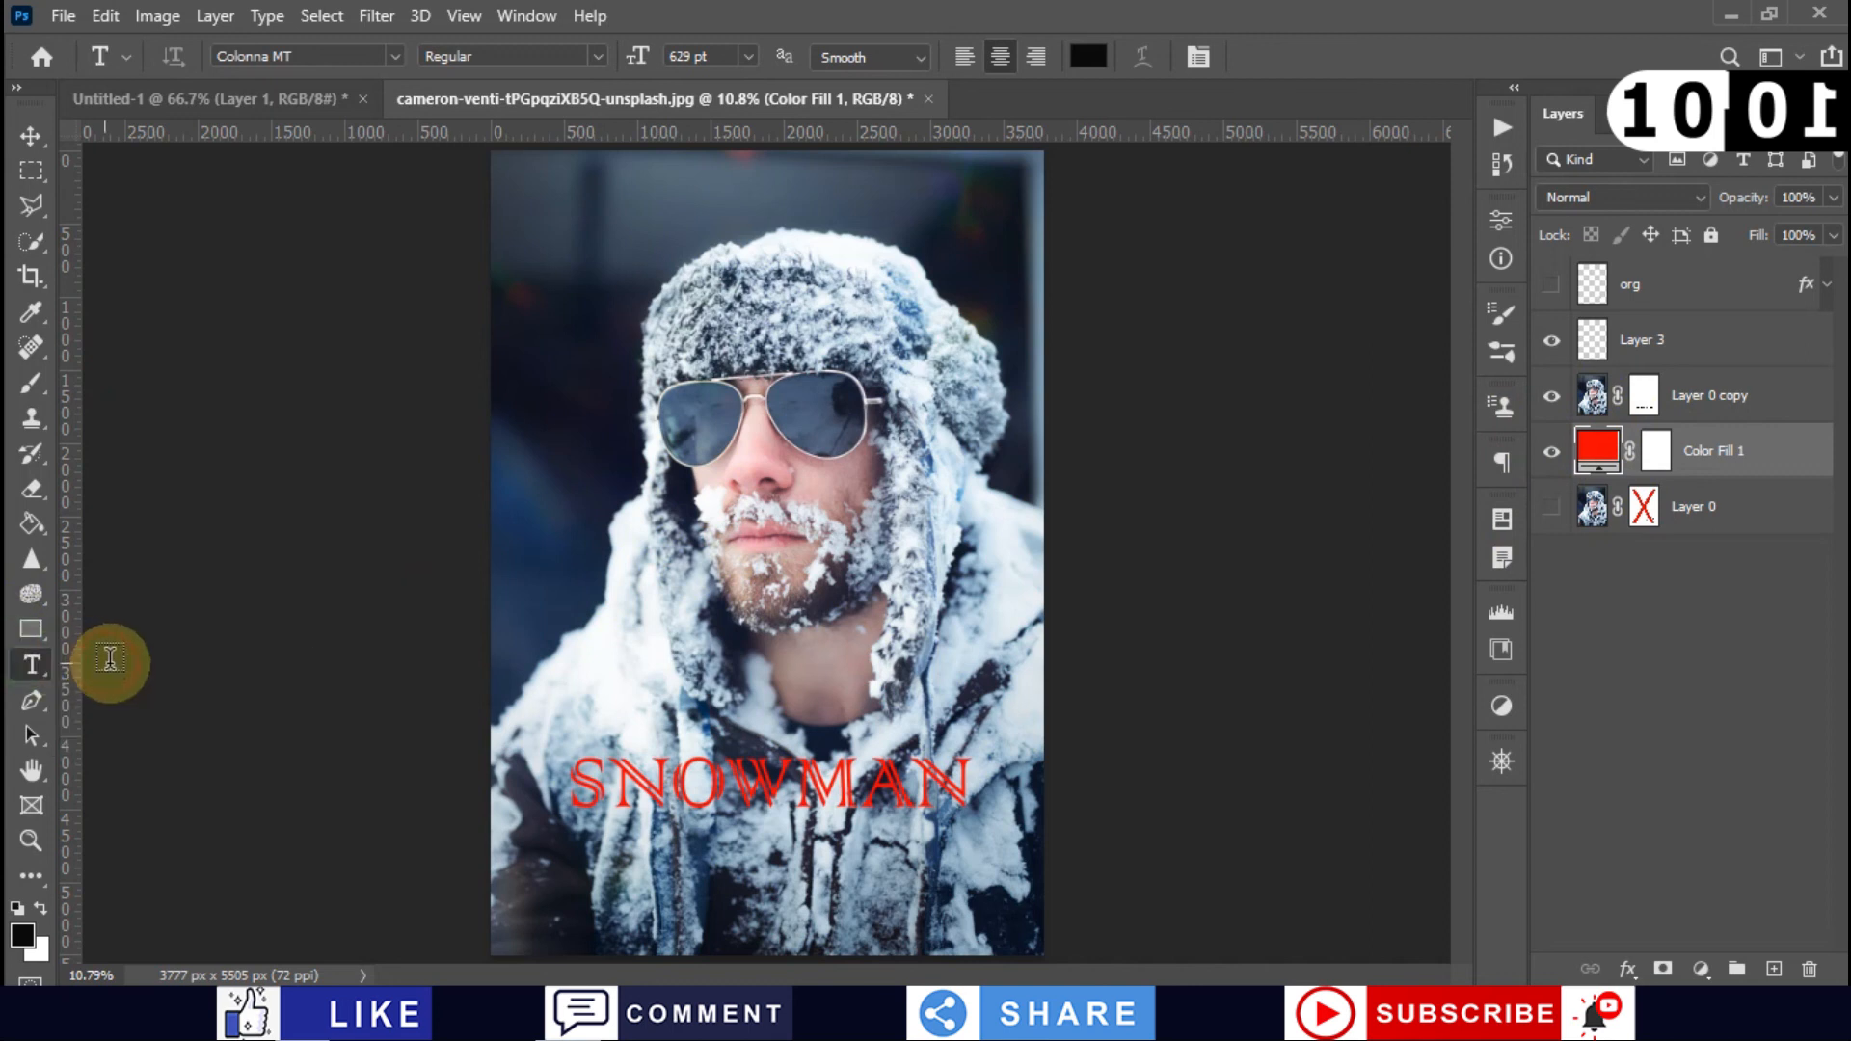